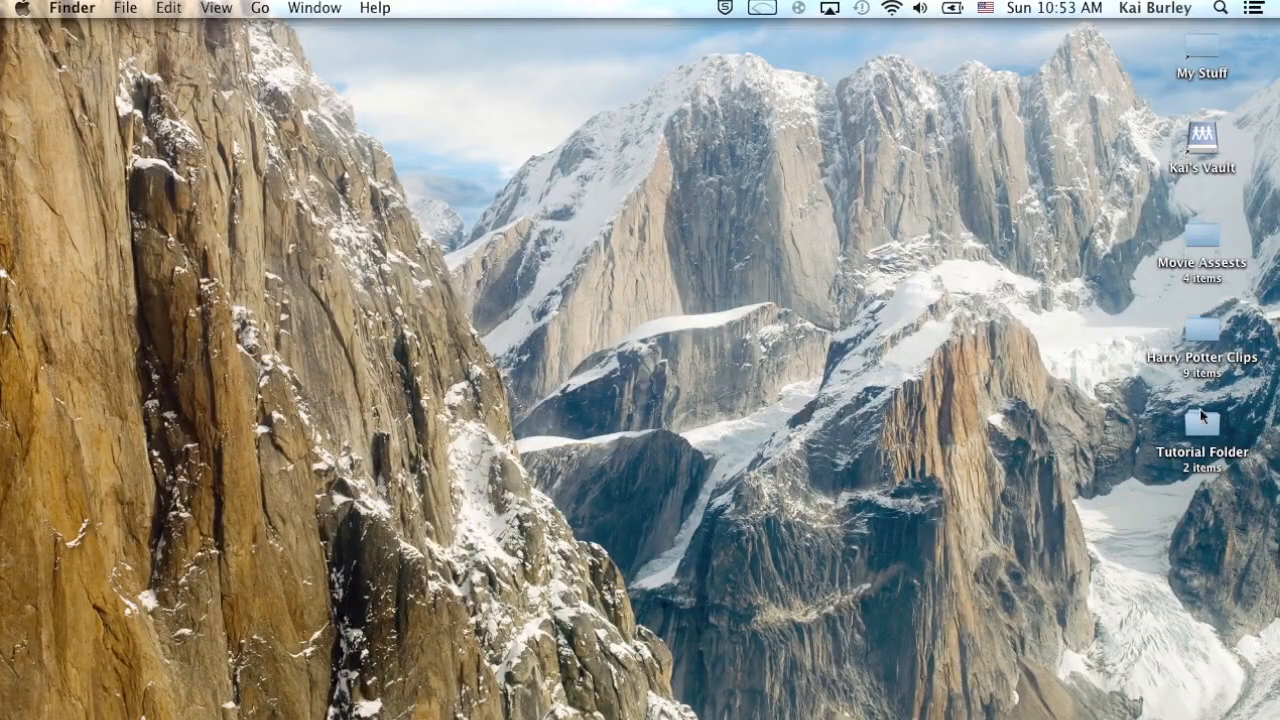
Import 100_0022.MOV from the desktop's Tutorial Folder into After Effects and create a composition from the clip.
left_click(1201, 420)
double_click(1201, 420)
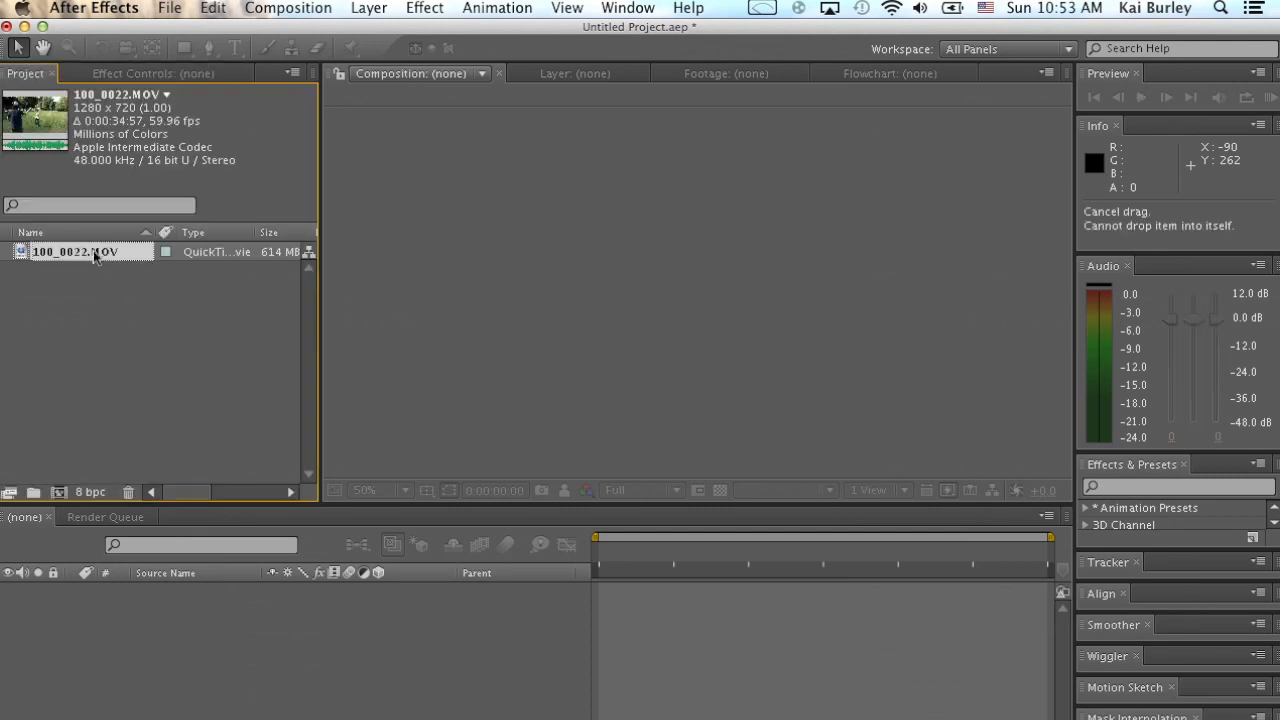
left_click(140, 296)
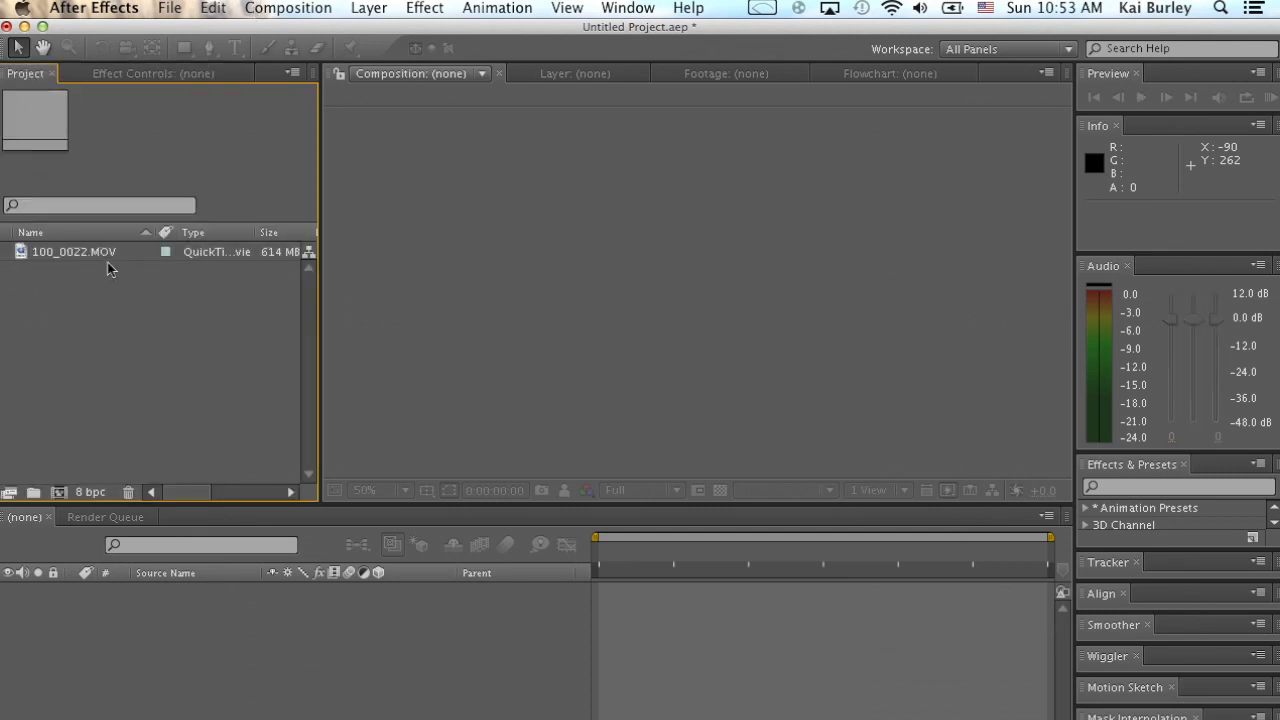
left_click(113, 258)
left_click_drag(100, 254, 58, 492)
Preview the clip and shorten the work area to end about 3.5 seconds in, with the boy lying on the grass.
left_click_drag(656, 595, 621, 605)
key("space")
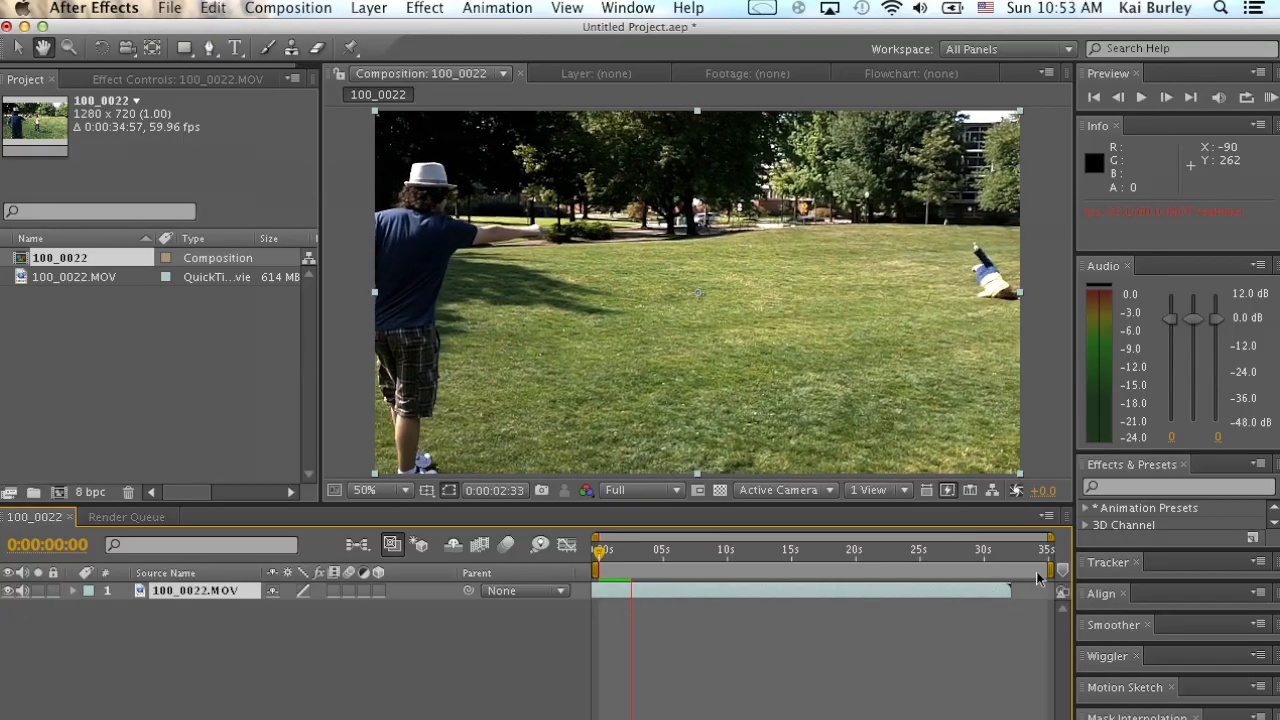
key("space")
left_click_drag(1050, 570, 634, 572)
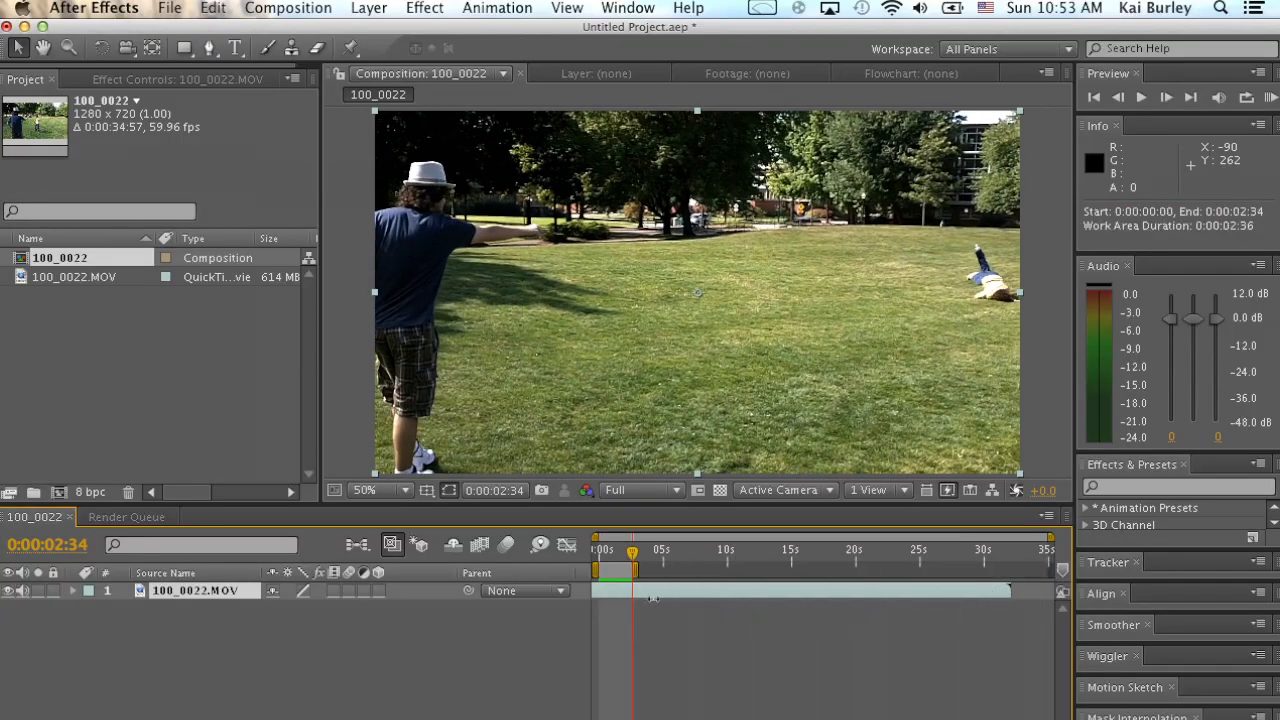
left_click(606, 557)
key("space")
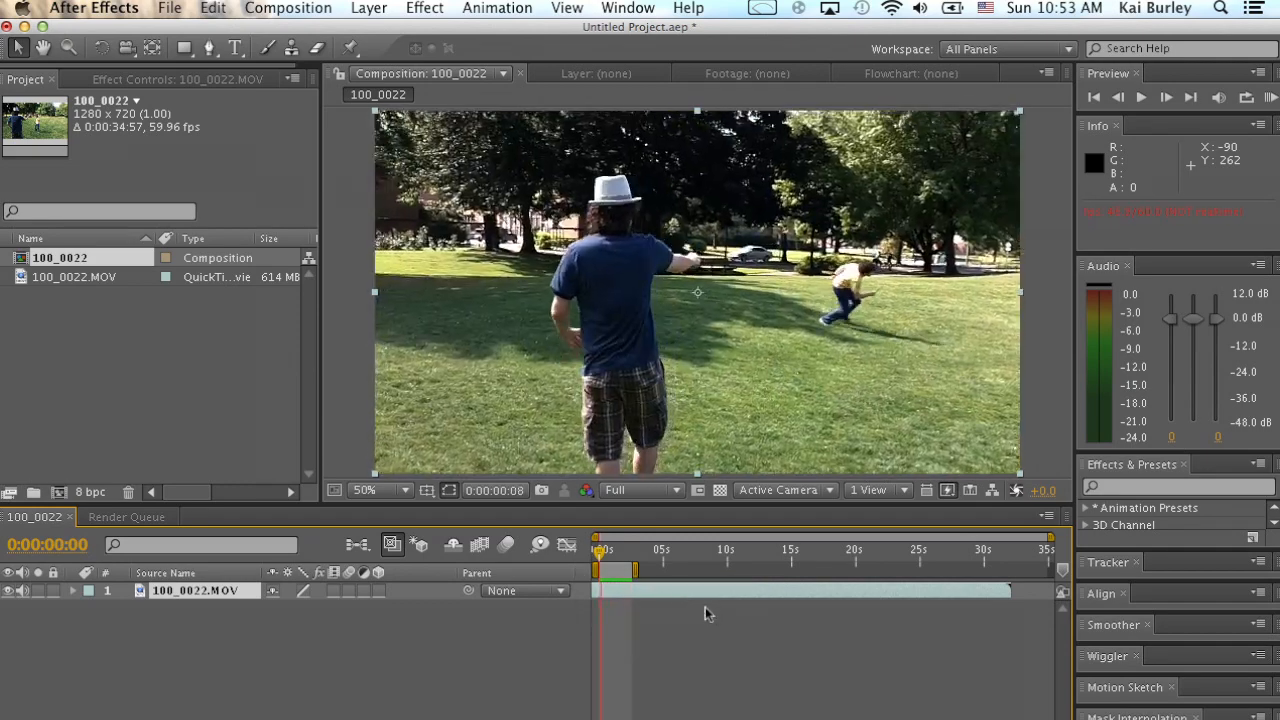
left_click_drag(636, 572, 657, 572)
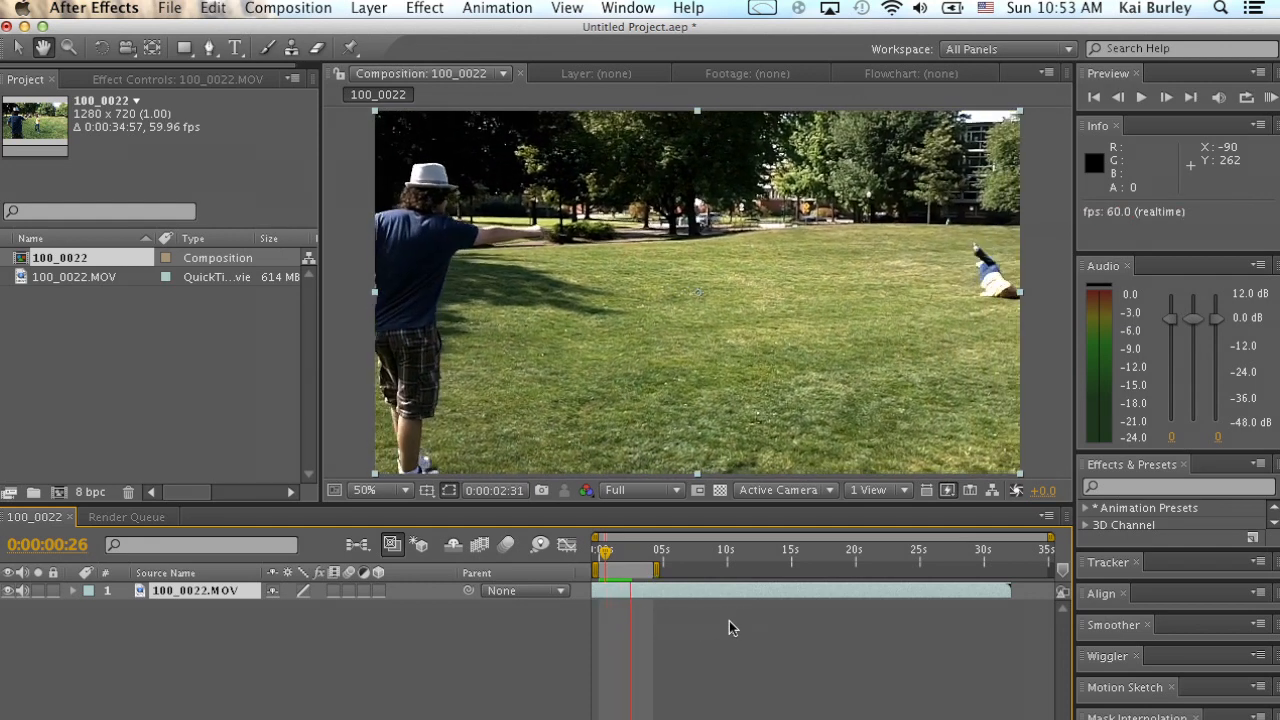
key("space")
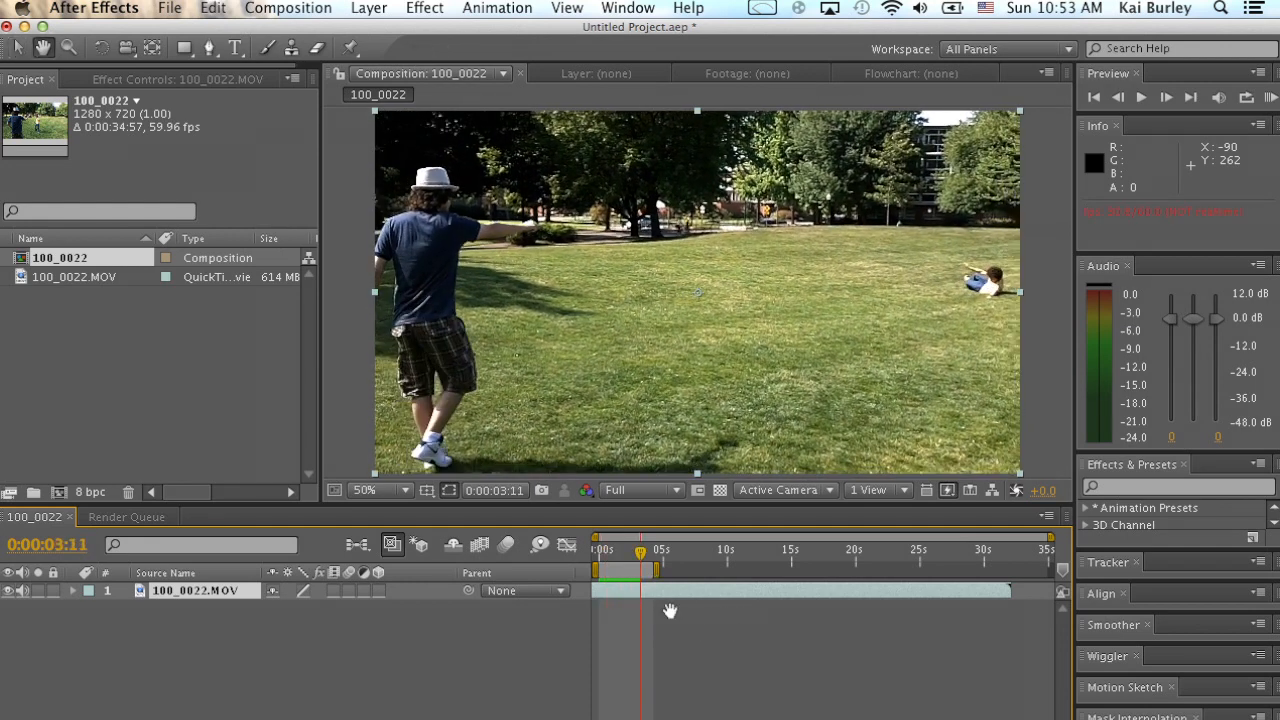
key("space")
key("space")
left_click_drag(656, 571, 578, 570)
key("space")
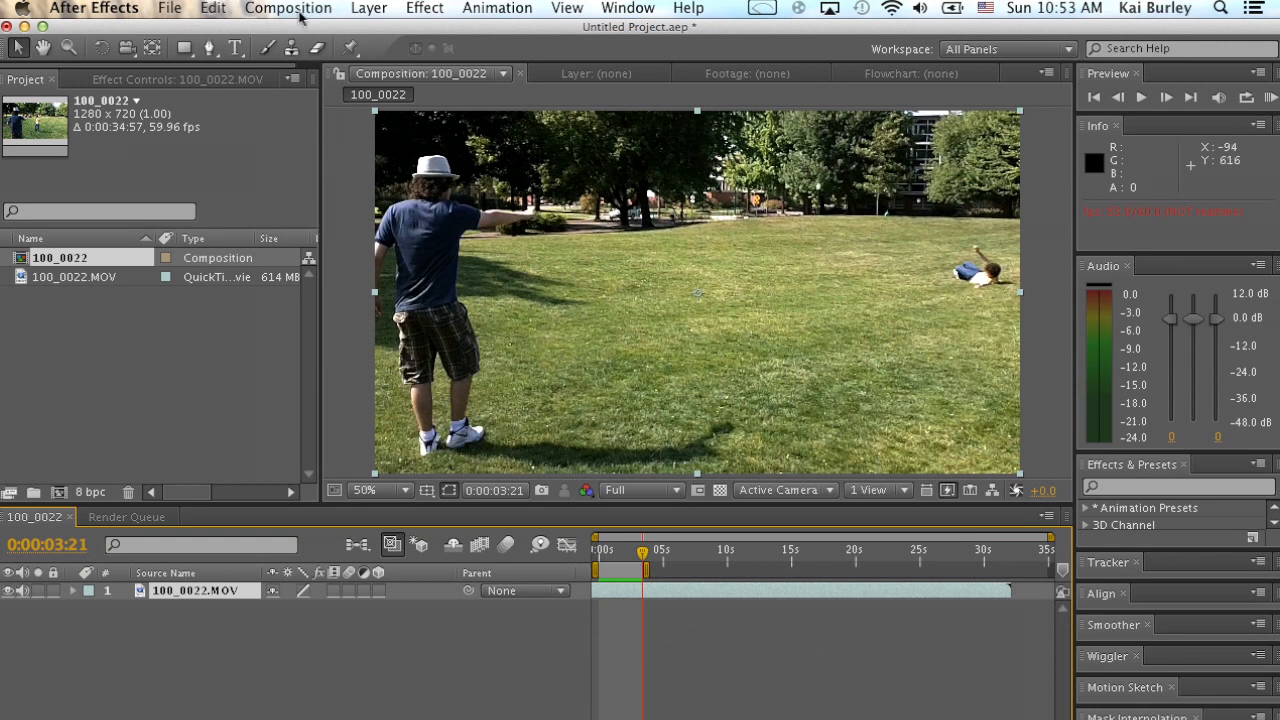
Add the 100_0022 composition to the render queue with JPEG Sequence as its output format.
left_click(300, 8)
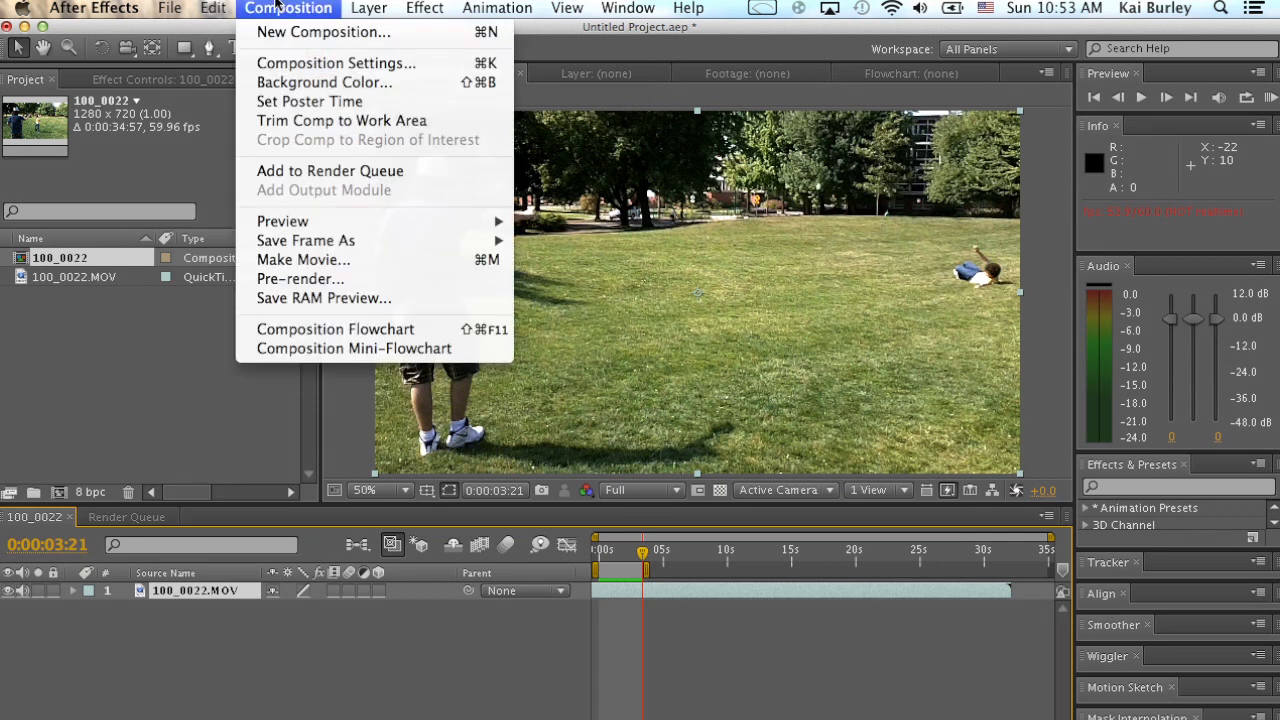
left_click(352, 181)
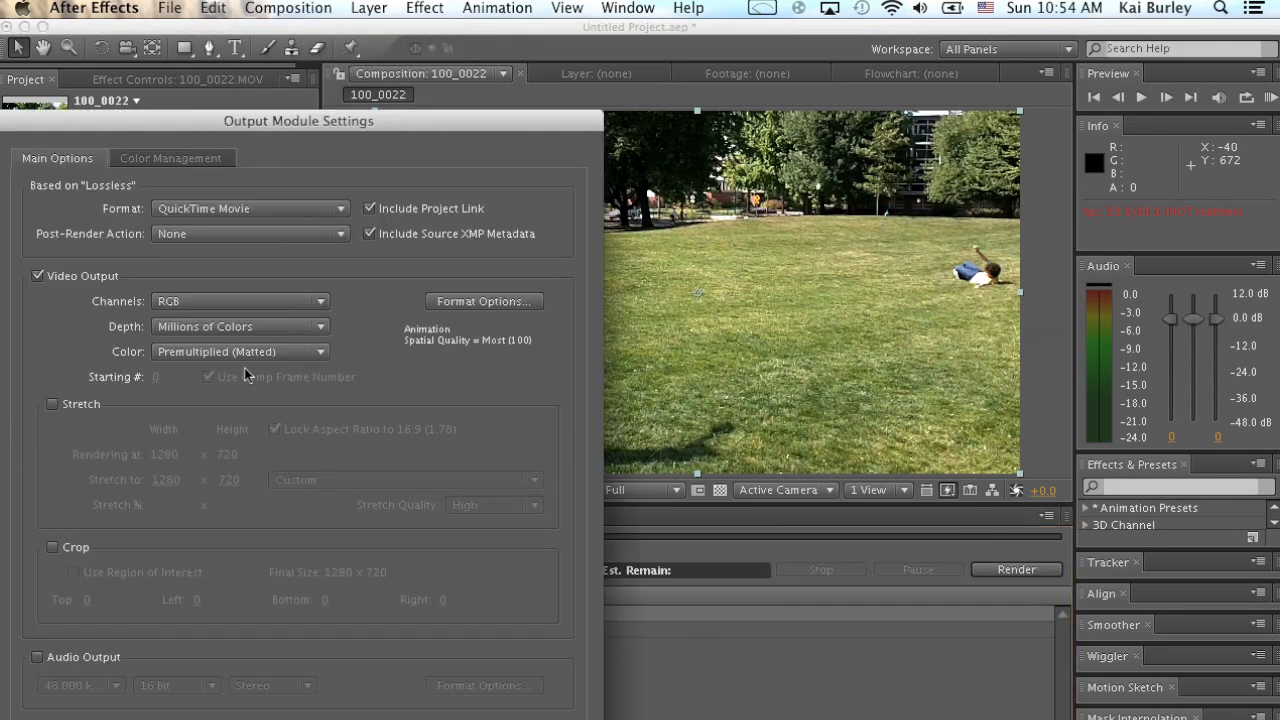
left_click(241, 207)
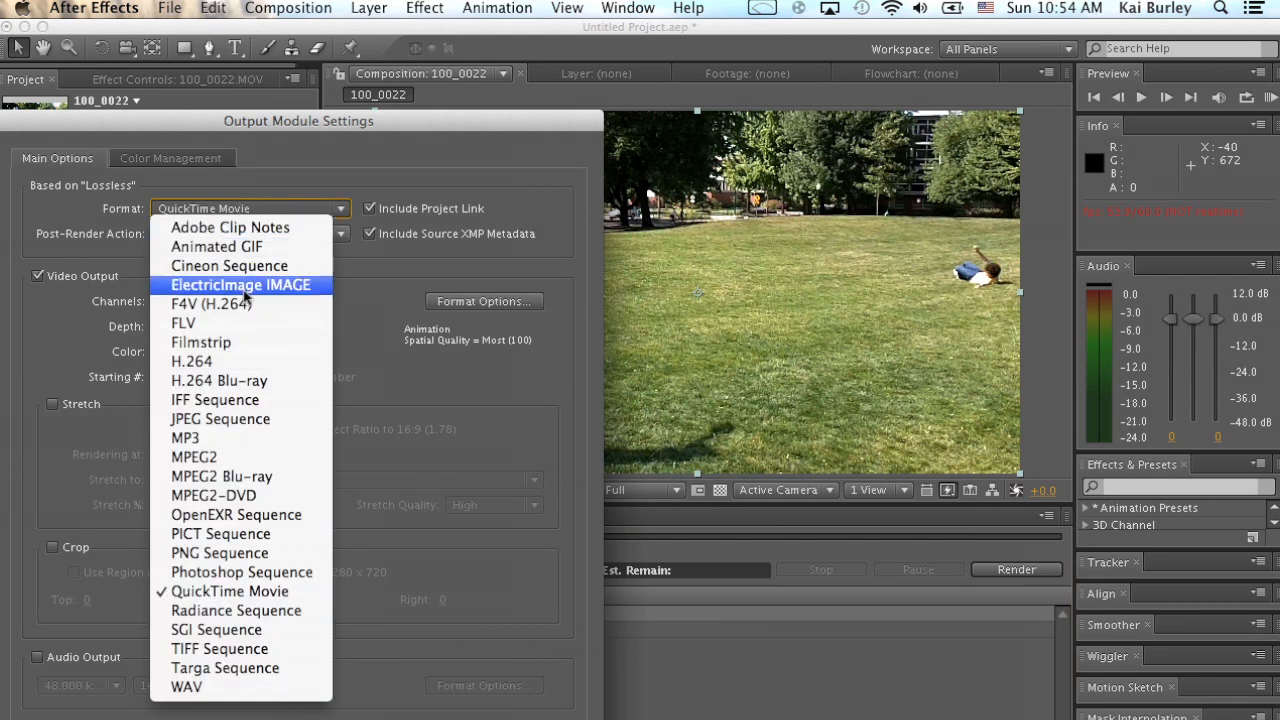
left_click(250, 417)
key("Return")
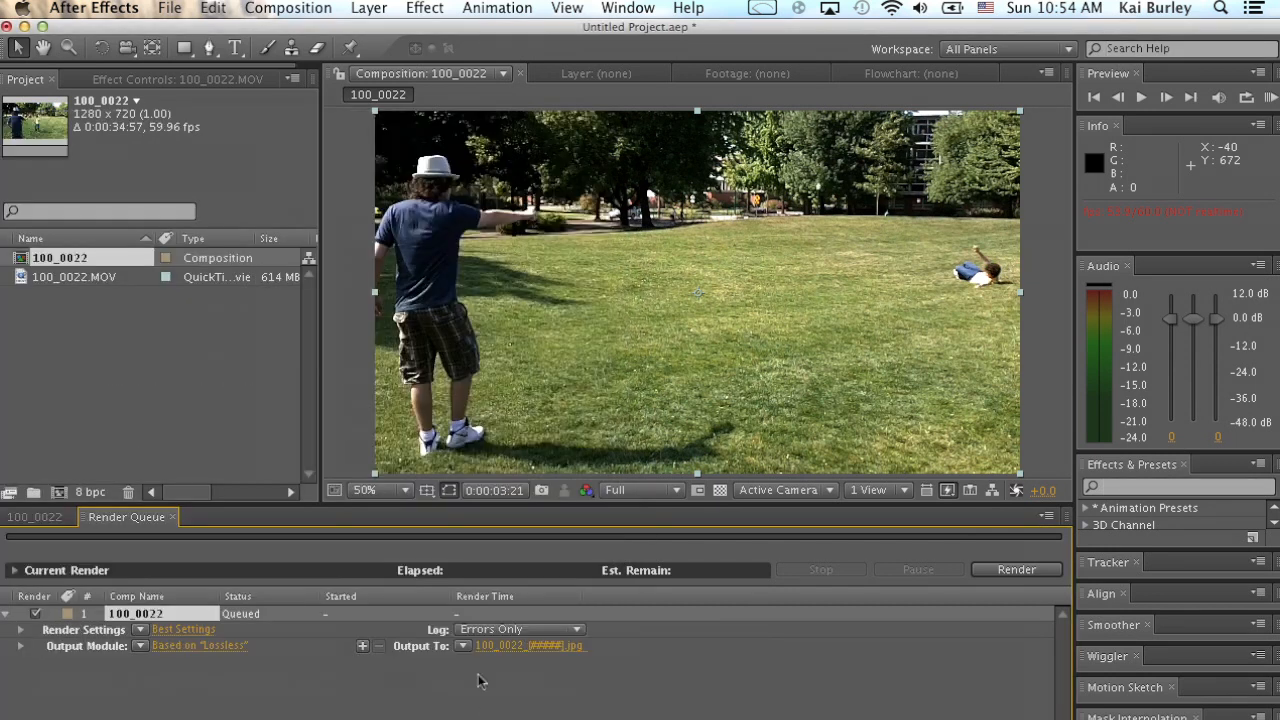
Set the render output to the JPEGs folder inside Tutorial Folder and render the image sequence.
left_click(530, 646)
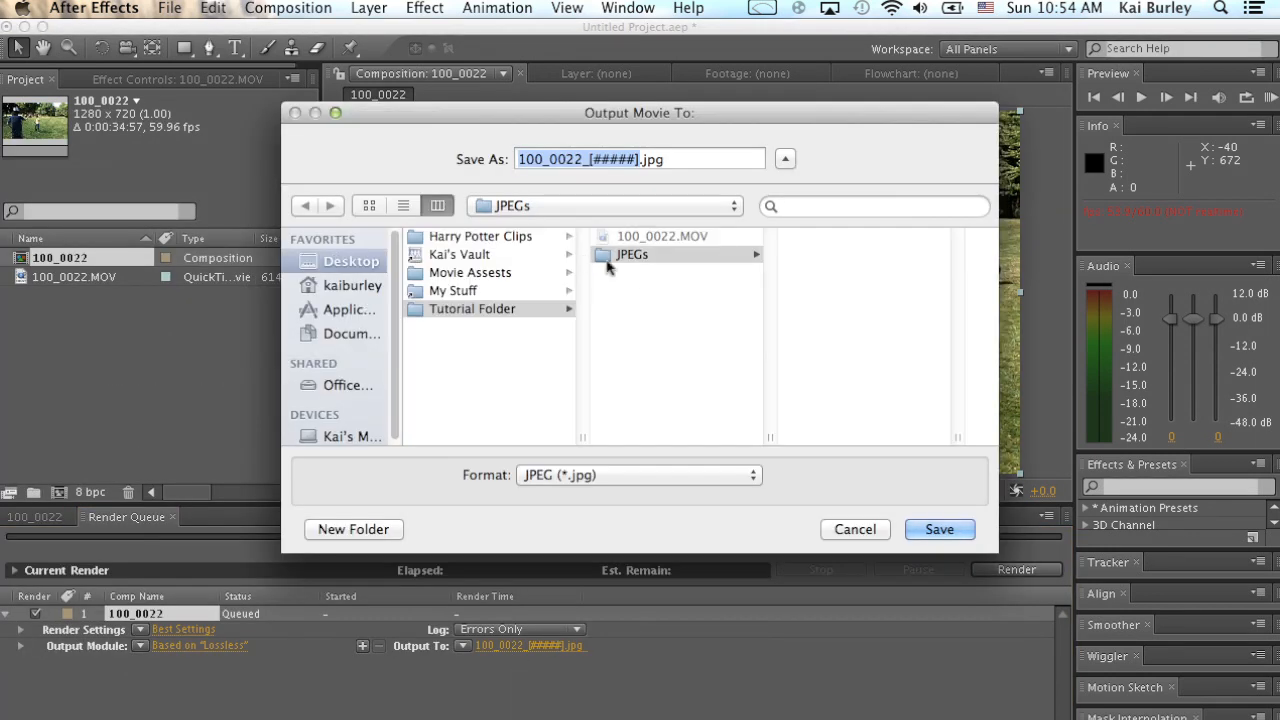
left_click(939, 529)
left_click(1016, 570)
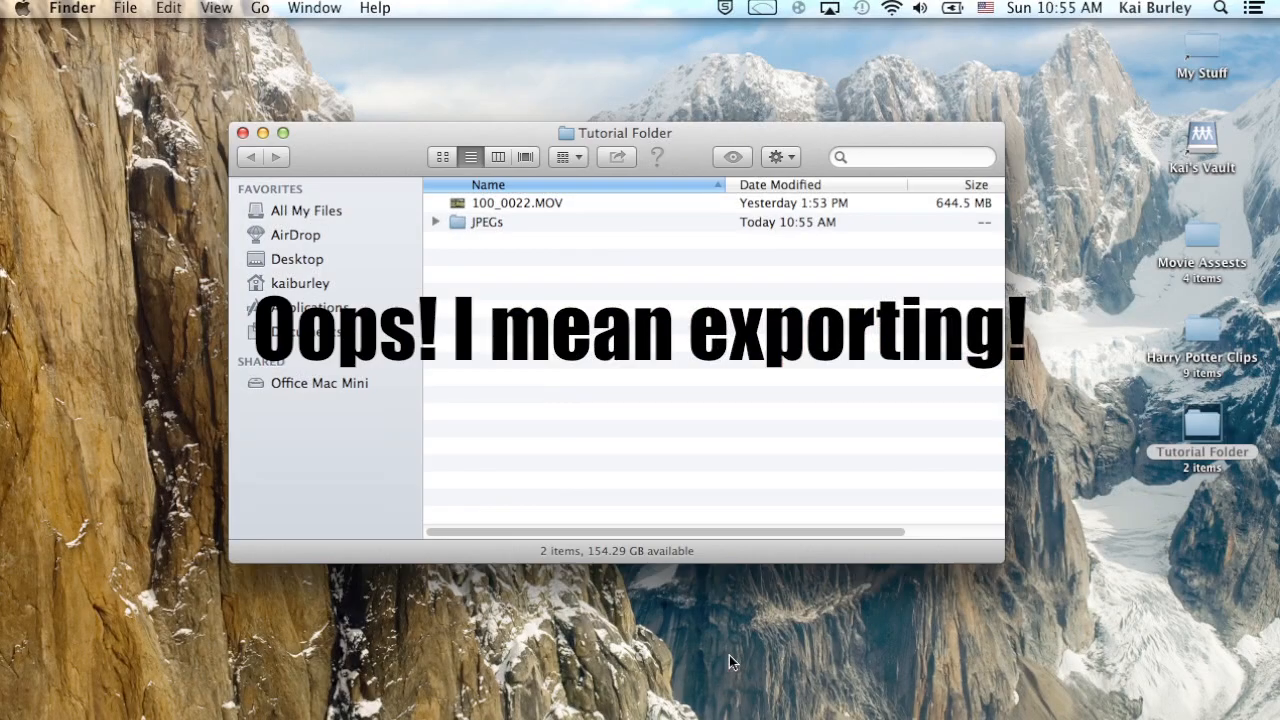
Open the JPEGs folder in Finder and look through the exported frames.
double_click(477, 224)
scroll(710, 360, "up", 3)
scroll(572, 344, "up", 1)
left_click_drag(675, 149, 872, 131)
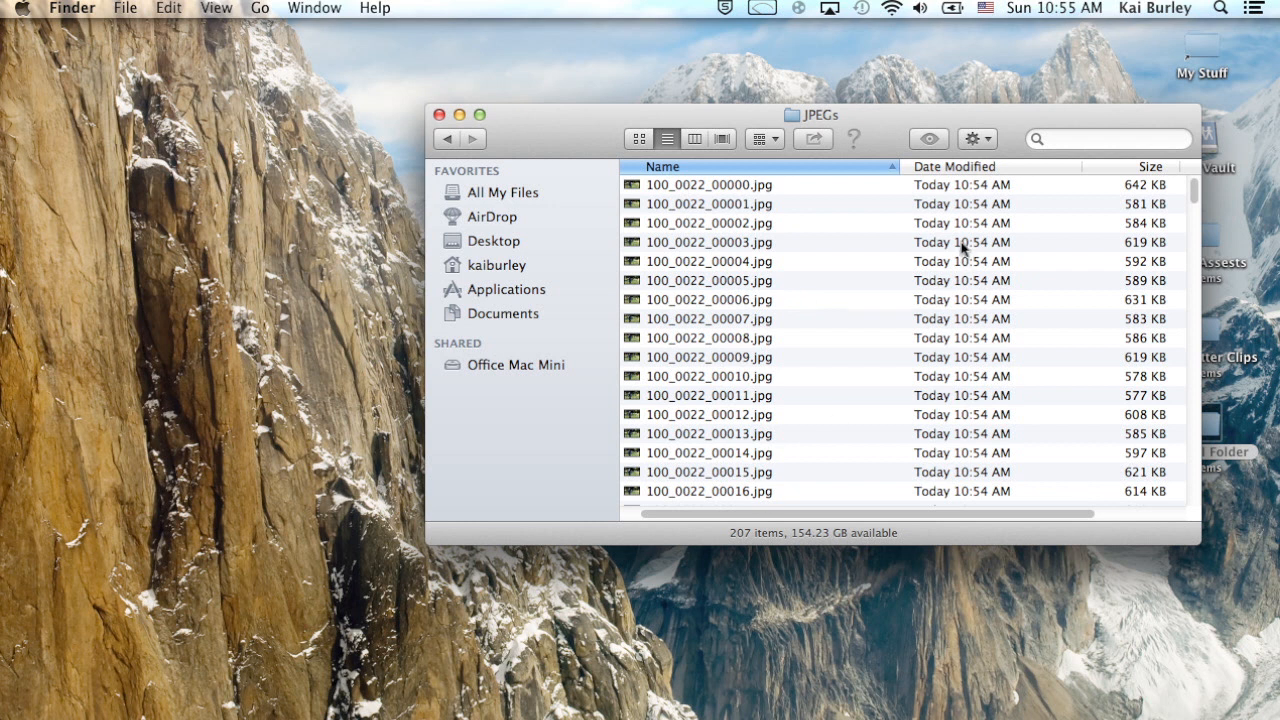
Switch to Mocha for After Effects and start a new project from 100_0022_00000.jpg, keeping the default name and frame range.
key("super+Tab")
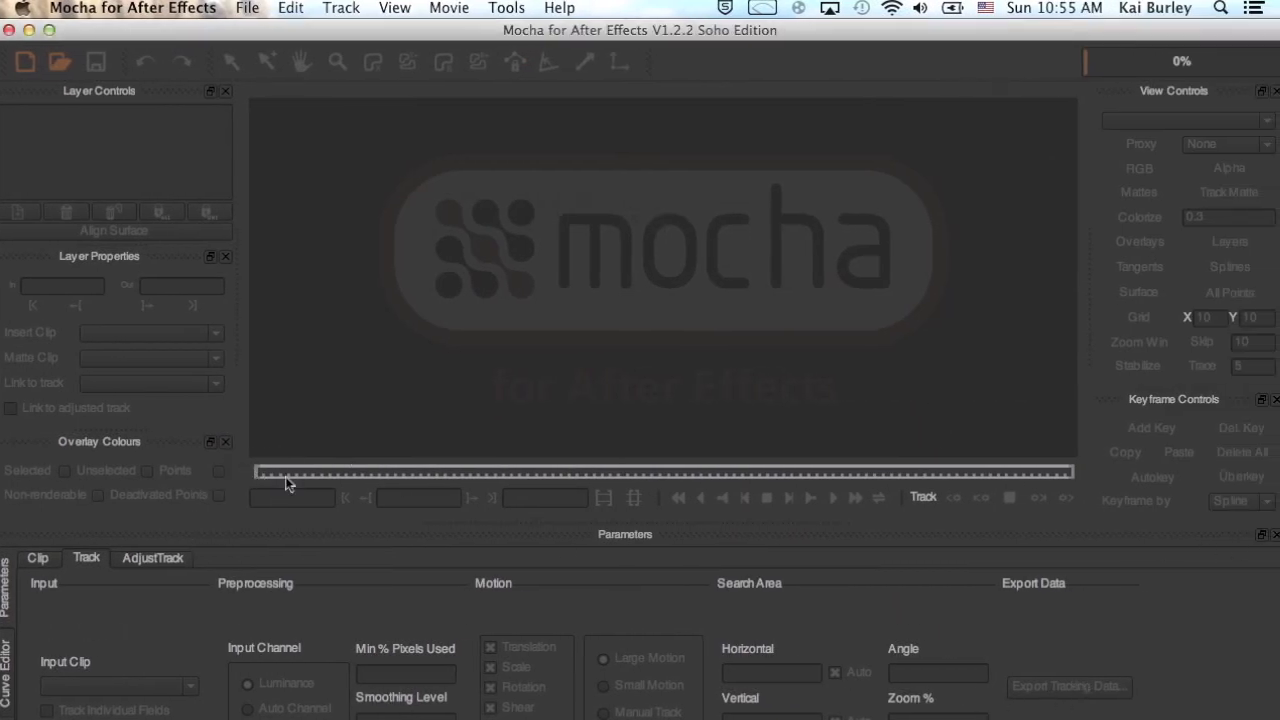
left_click(25, 62)
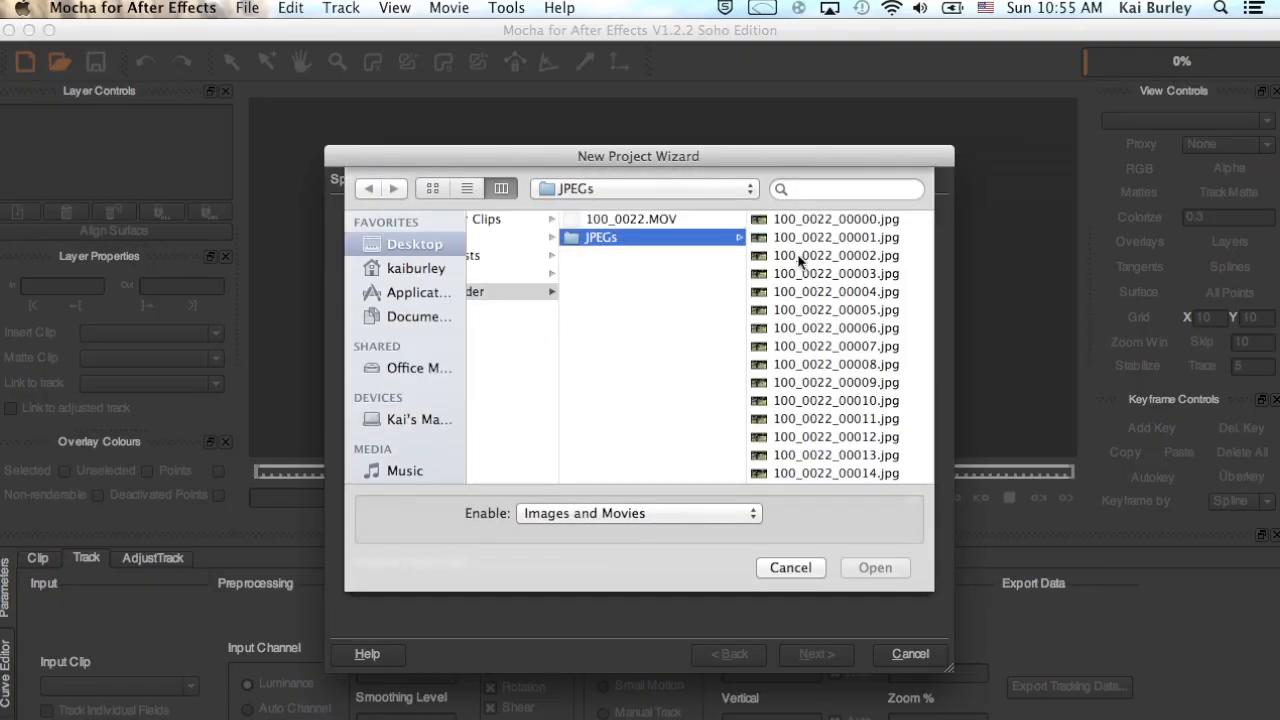
left_click(826, 219)
left_click(874, 567)
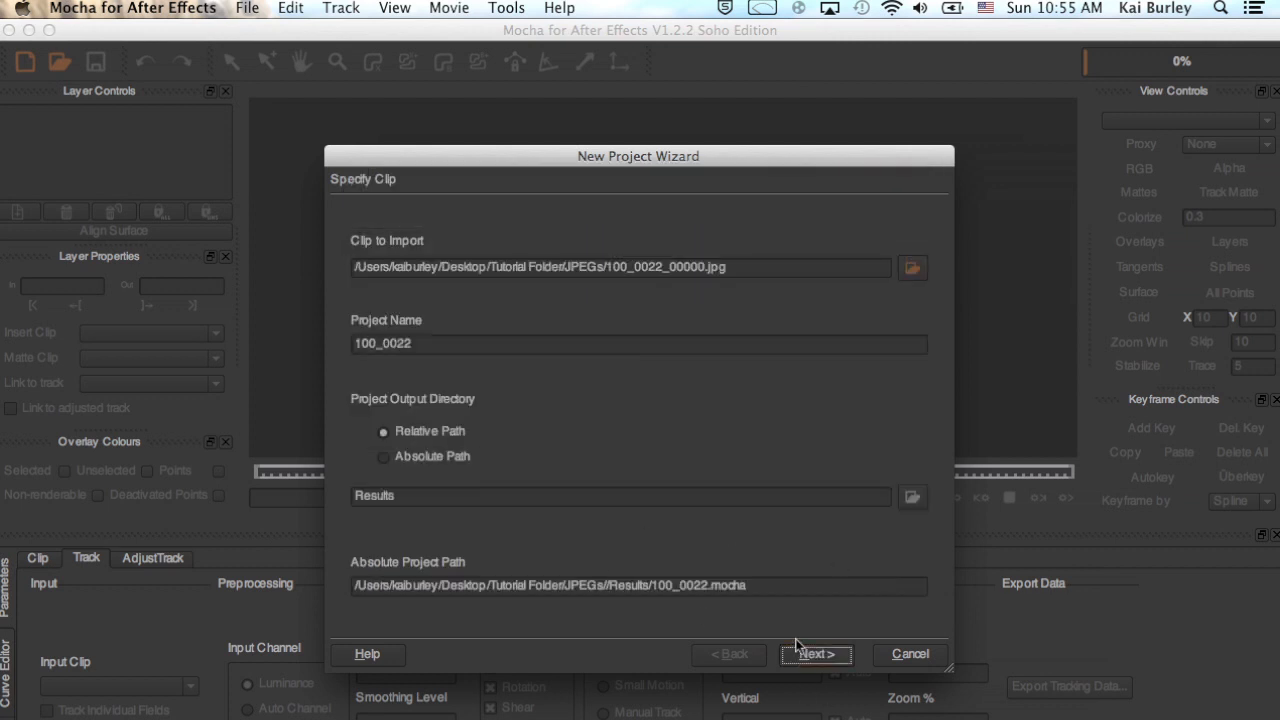
left_click(828, 656)
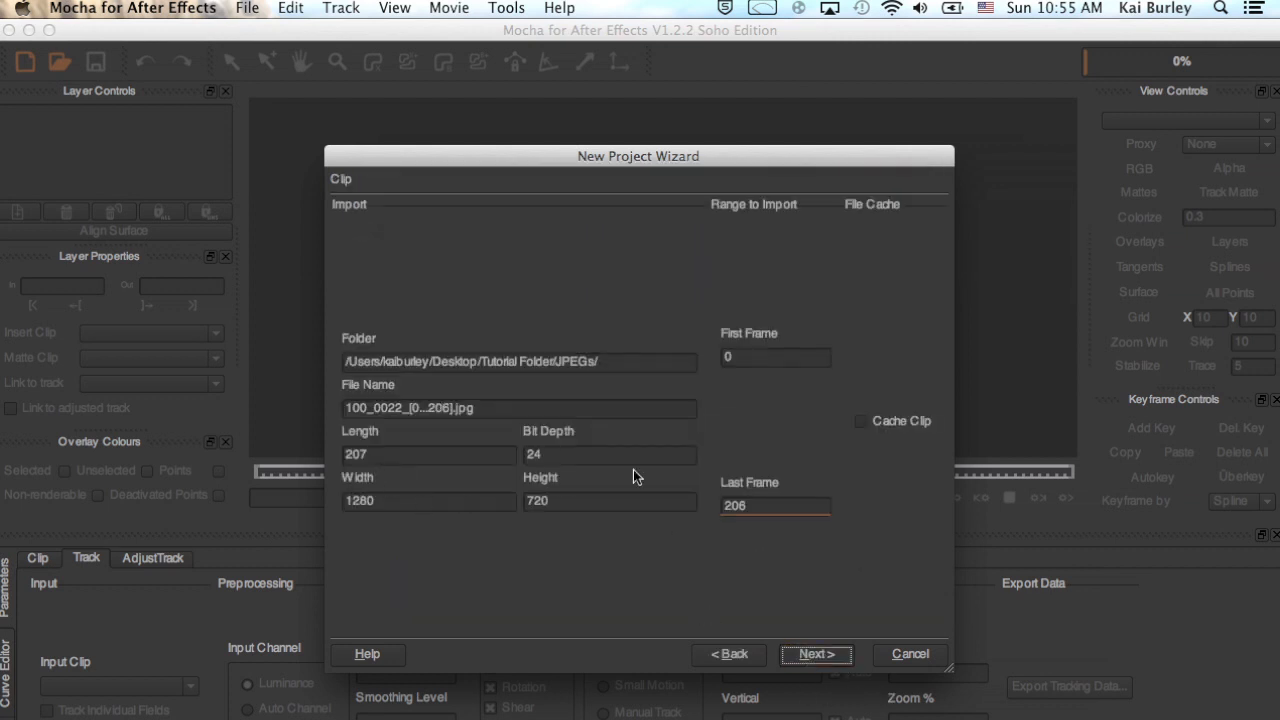
left_click(816, 656)
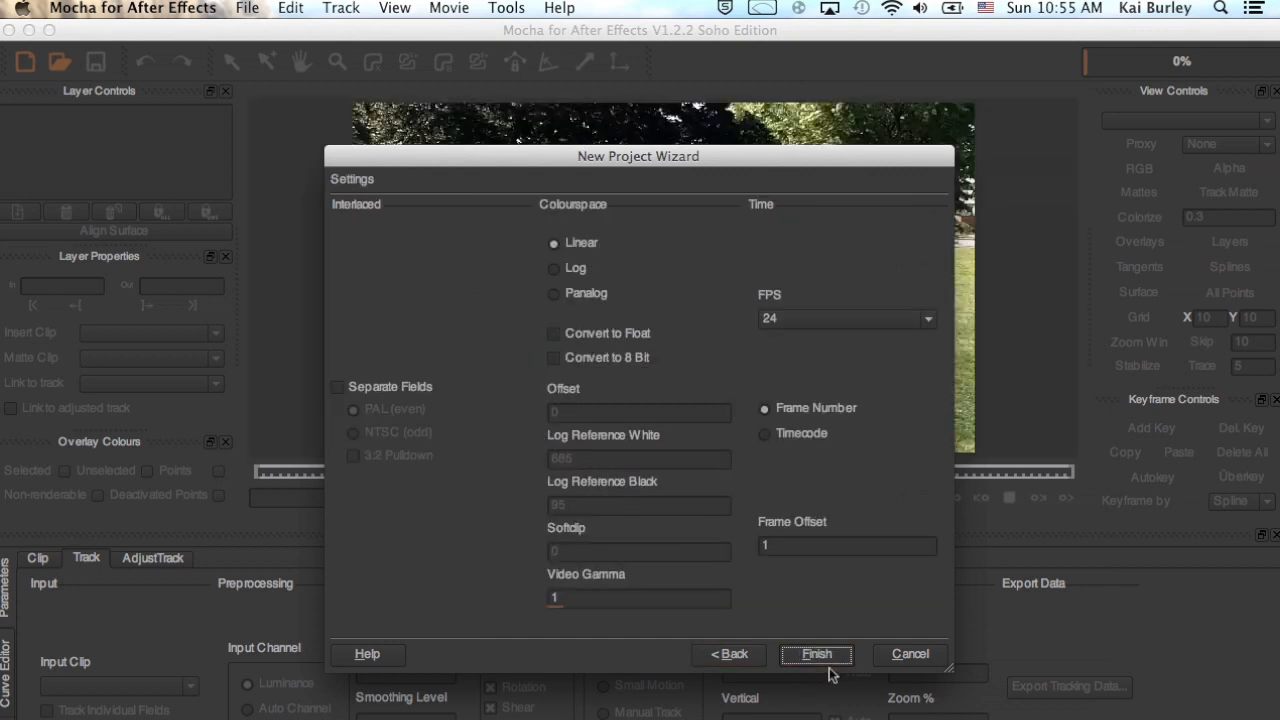
Set the project's frame rate to 59.94 FPS and finish creating it.
left_click(771, 326)
left_click(741, 299)
left_click(825, 320)
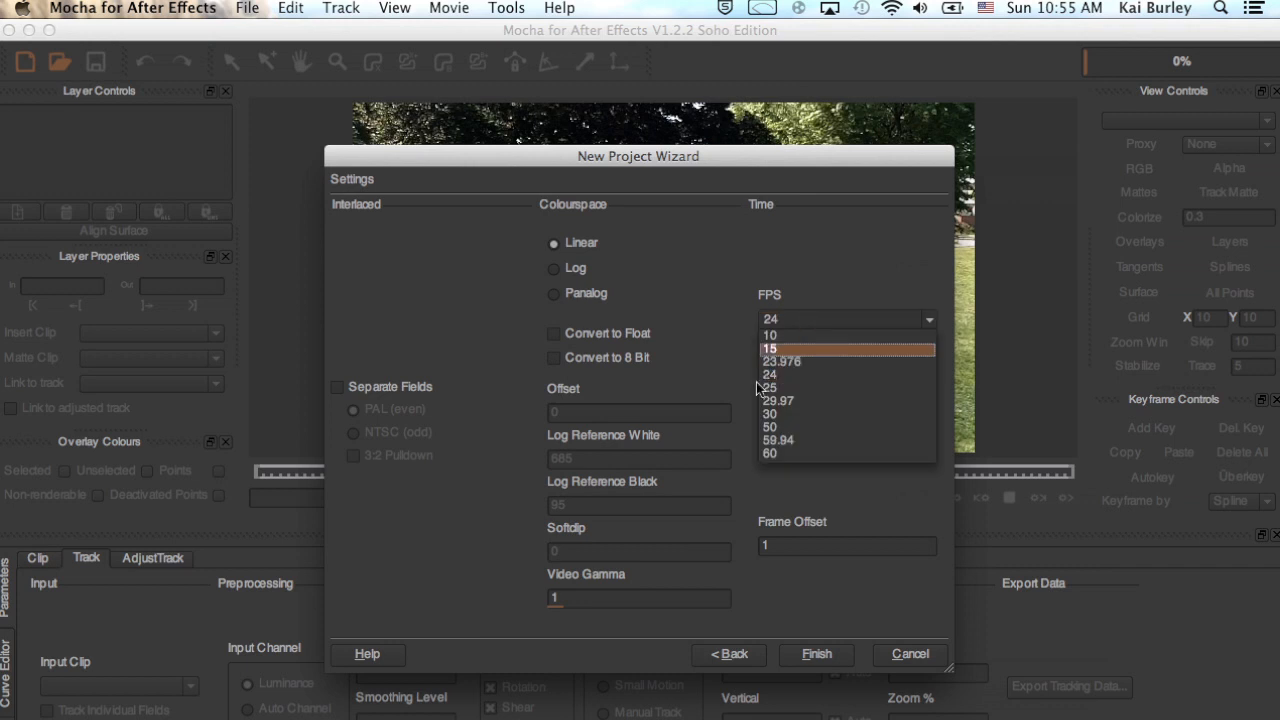
left_click(800, 441)
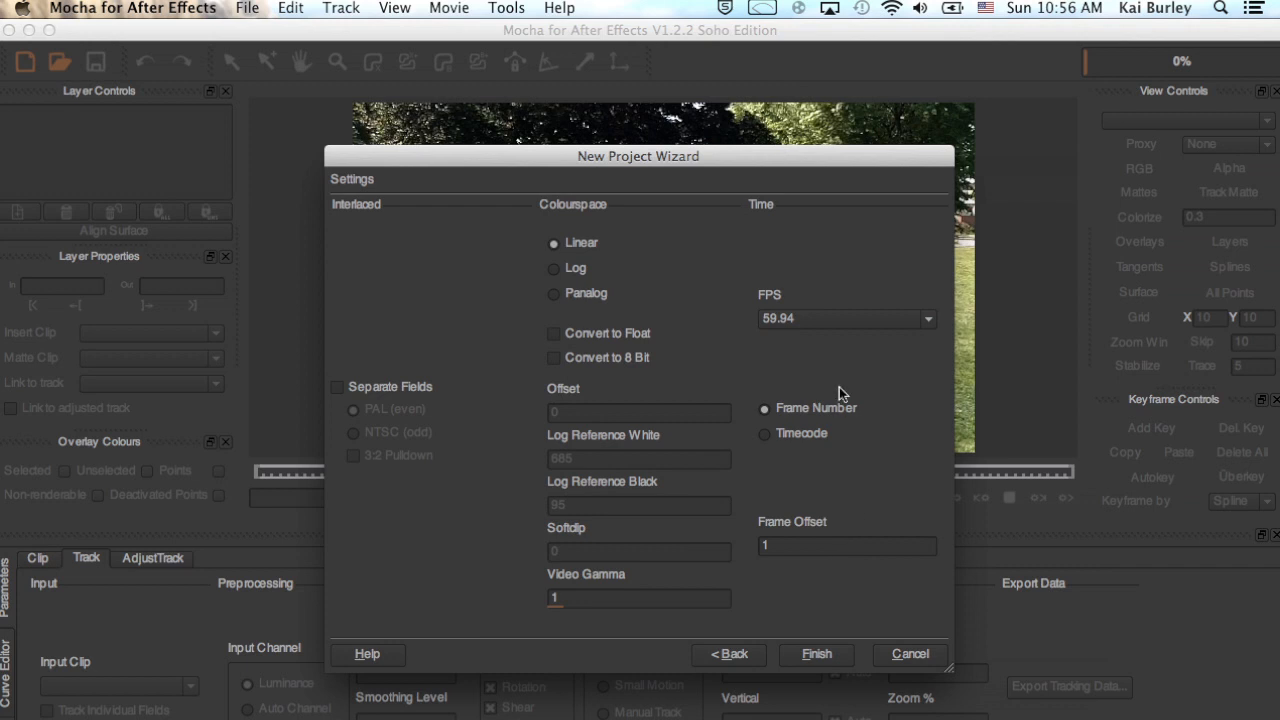
left_click(817, 653)
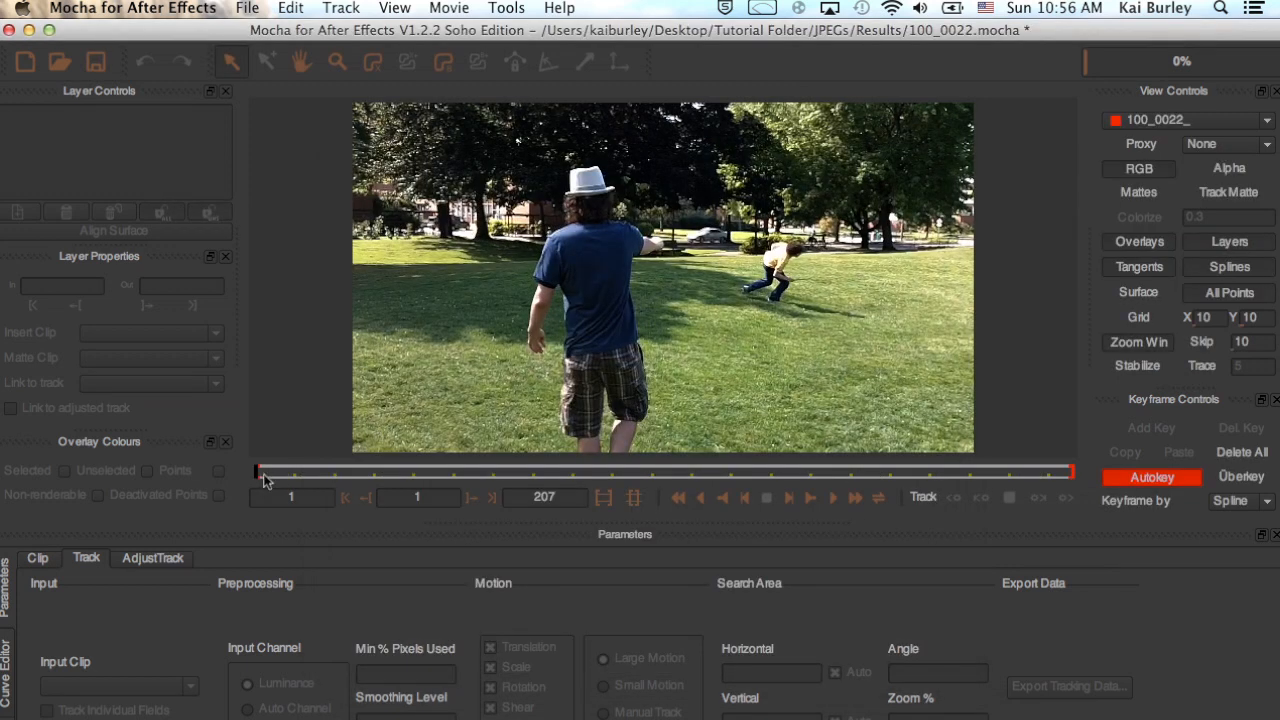
Go to frame 90 and draw a closed four-point X-spline on the grass between the man and the running boy.
left_click_drag(256, 477, 649, 470)
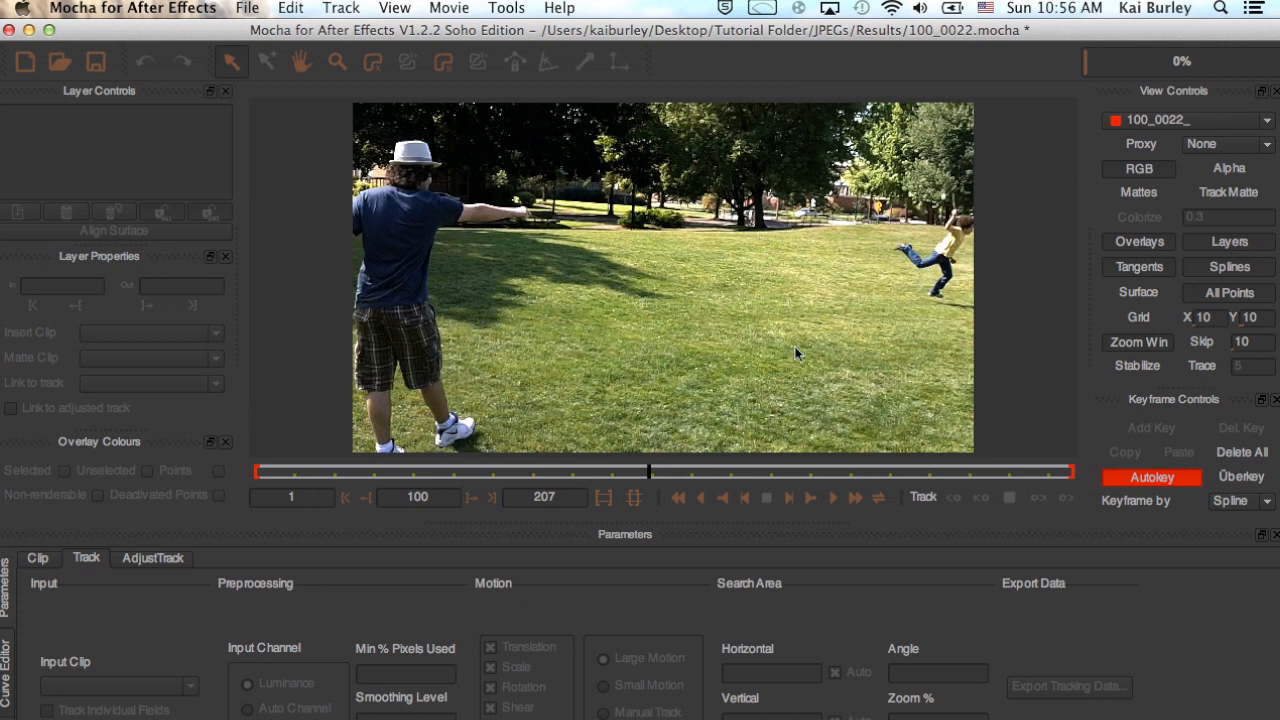
left_click_drag(648, 471, 637, 471)
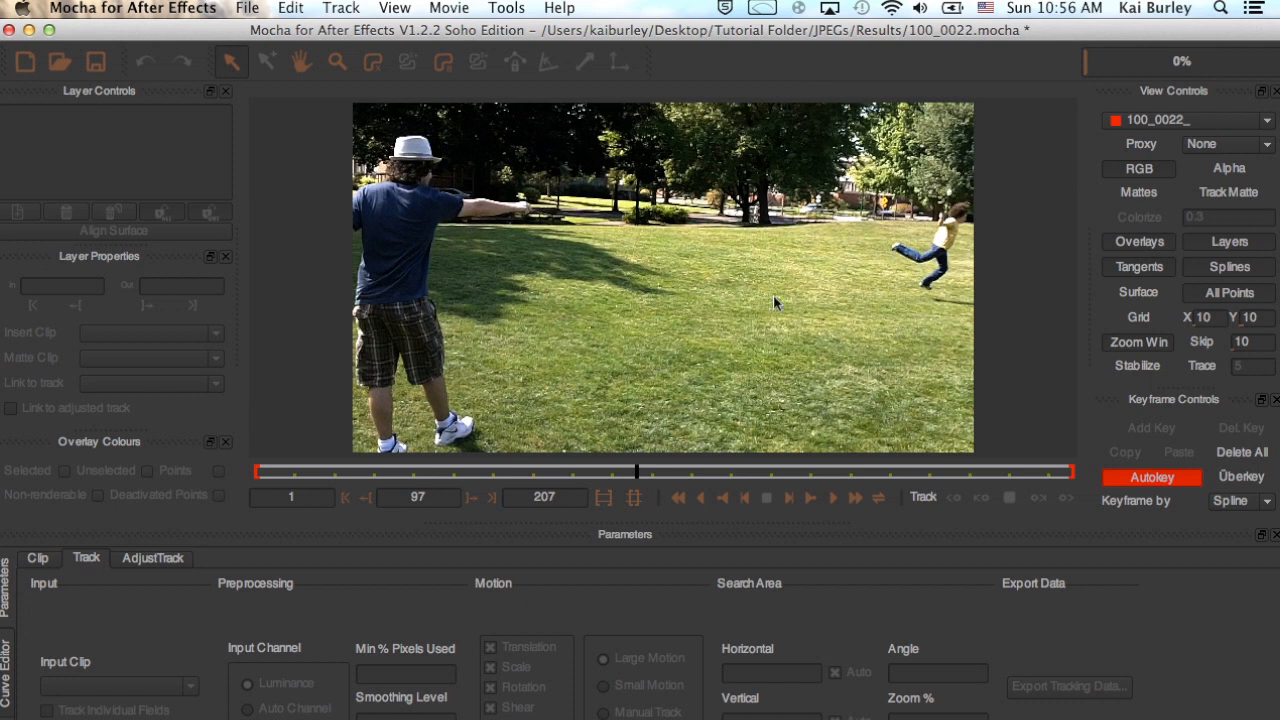
mouse_move(637, 471)
left_mouse_down()
mouse_move(650, 471)
mouse_move(303, 483)
mouse_move(734, 471)
mouse_move(600, 484)
mouse_move(626, 476)
left_mouse_up()
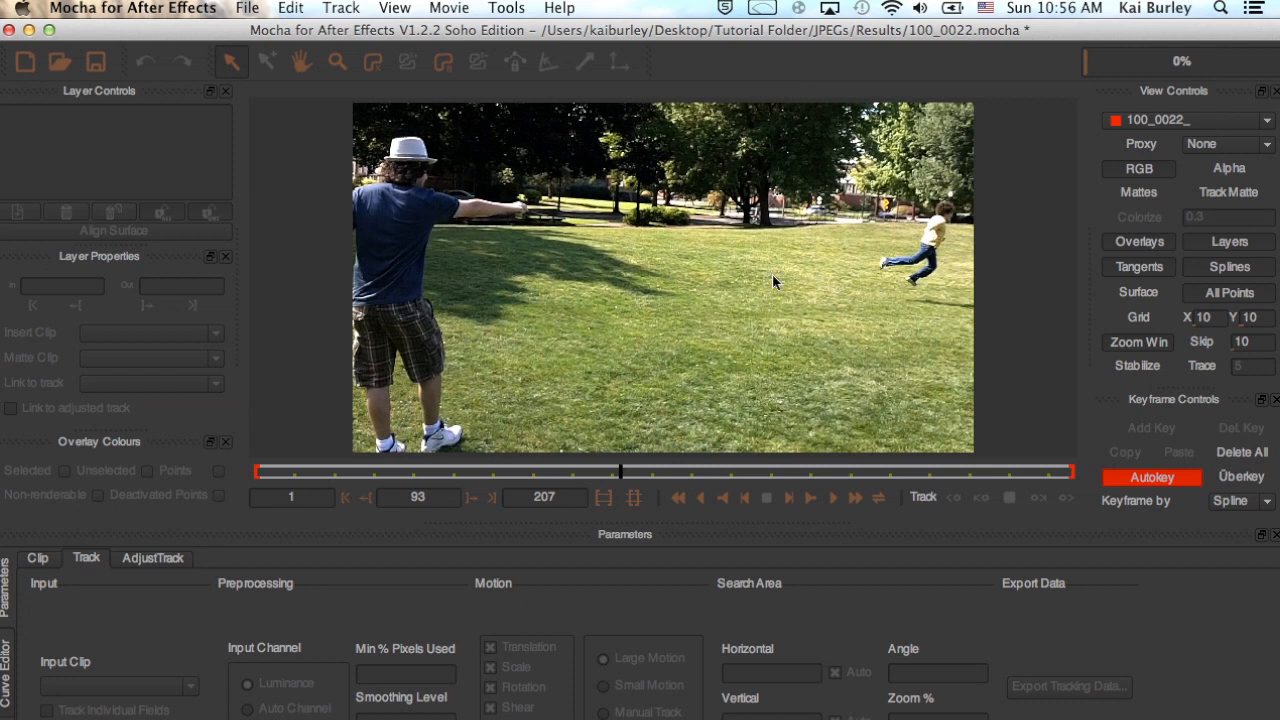
mouse_move(620, 471)
left_mouse_down()
mouse_move(553, 472)
mouse_move(608, 470)
left_mouse_up()
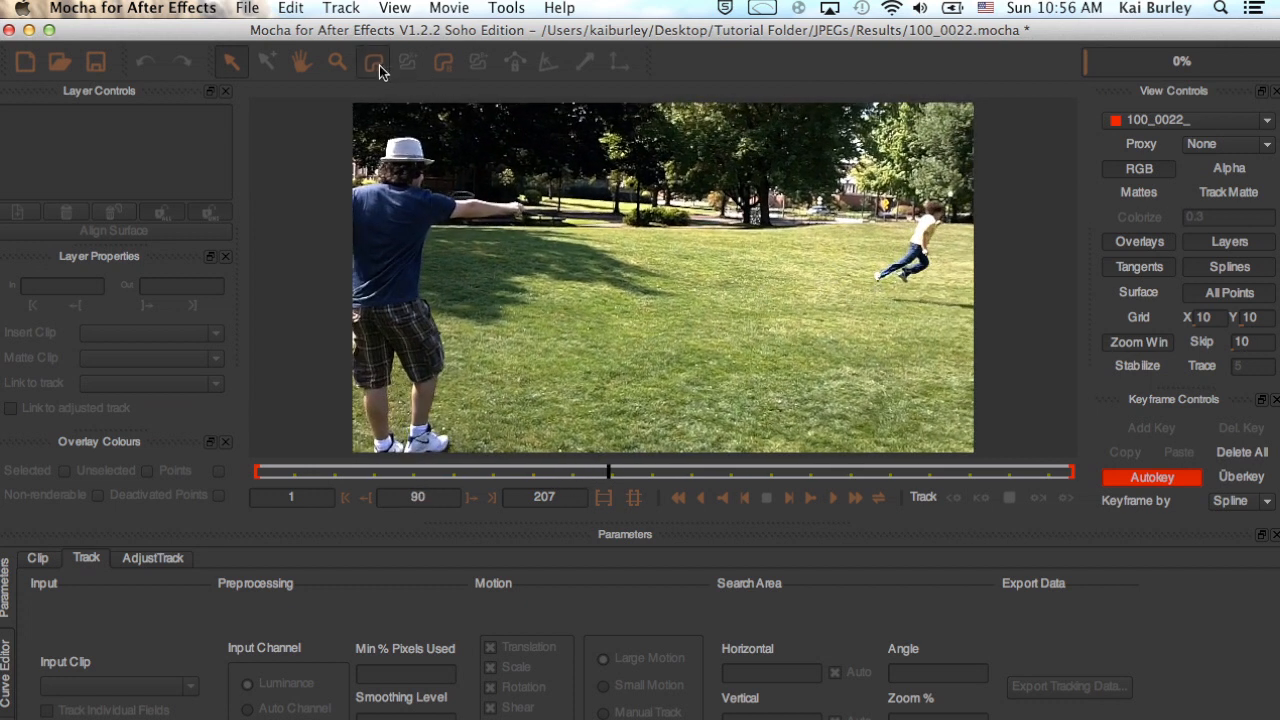
left_click(375, 63)
left_click(825, 265)
left_click(876, 321)
left_click(666, 313)
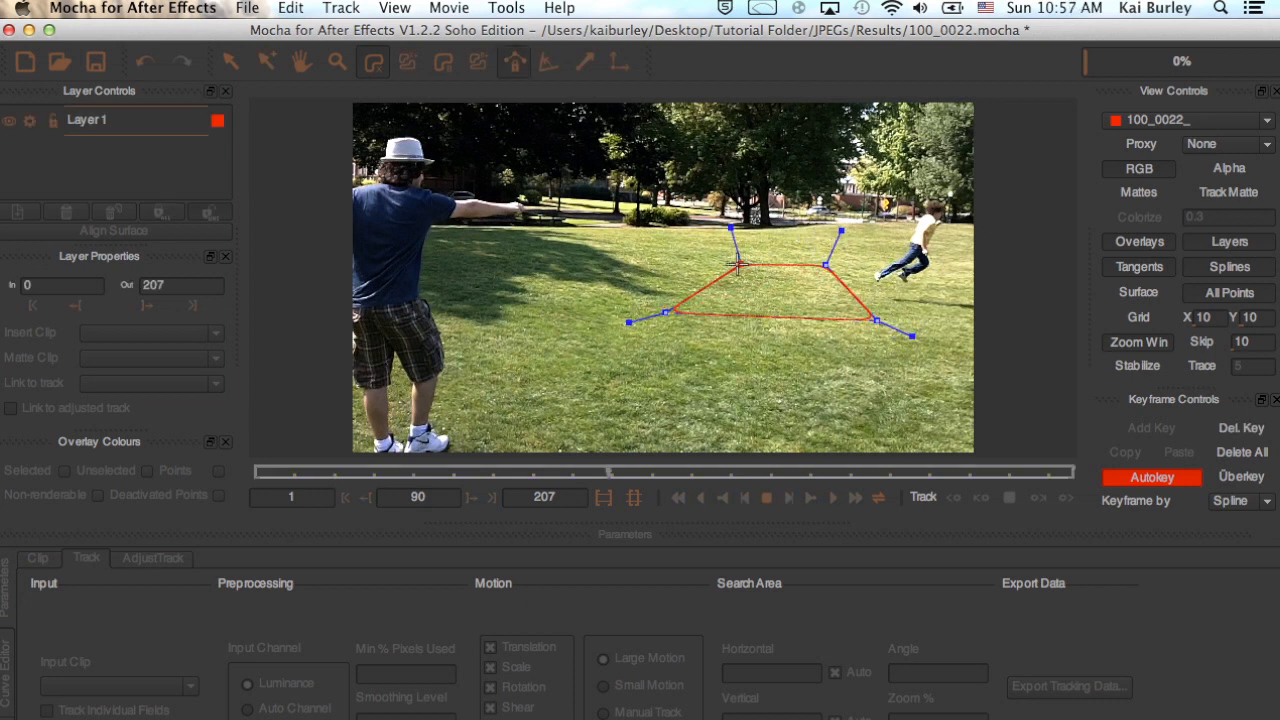
left_click(727, 265)
right_click(762, 288)
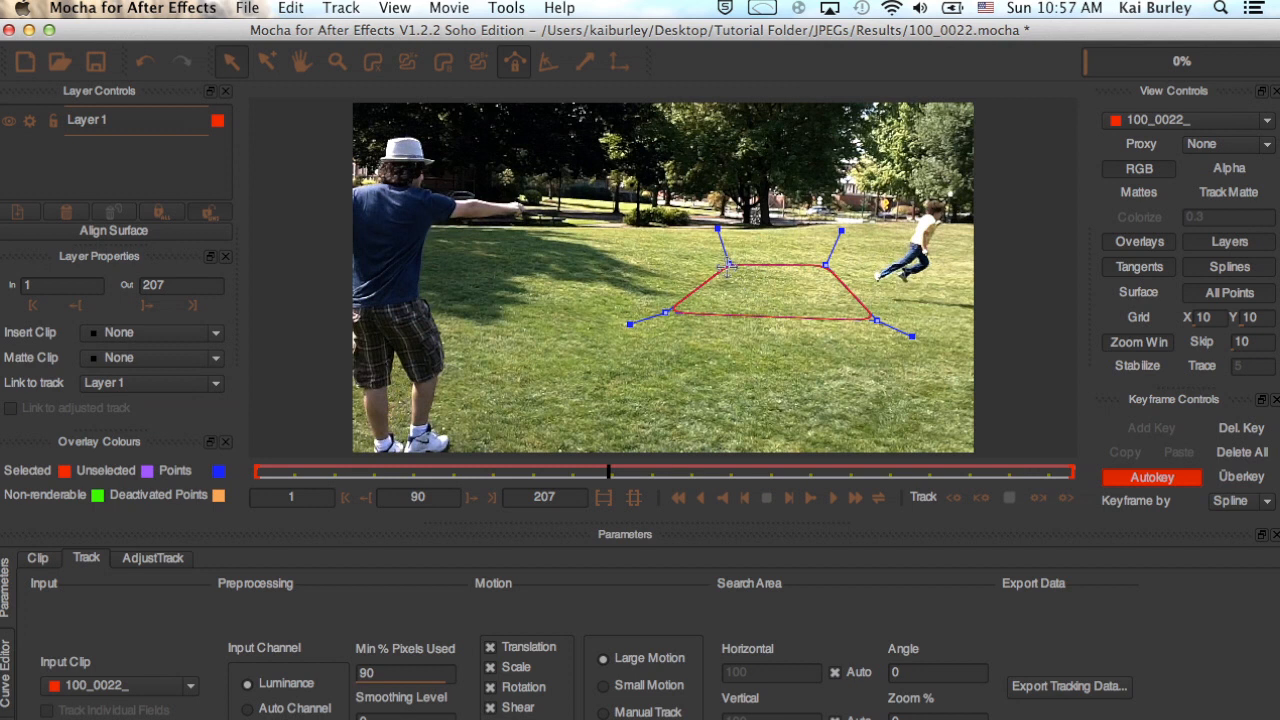
Adjust all four corner points of the spline, shifting the shape closer to the running boy.
left_click_drag(727, 265, 740, 263)
left_click_drag(666, 313, 684, 309)
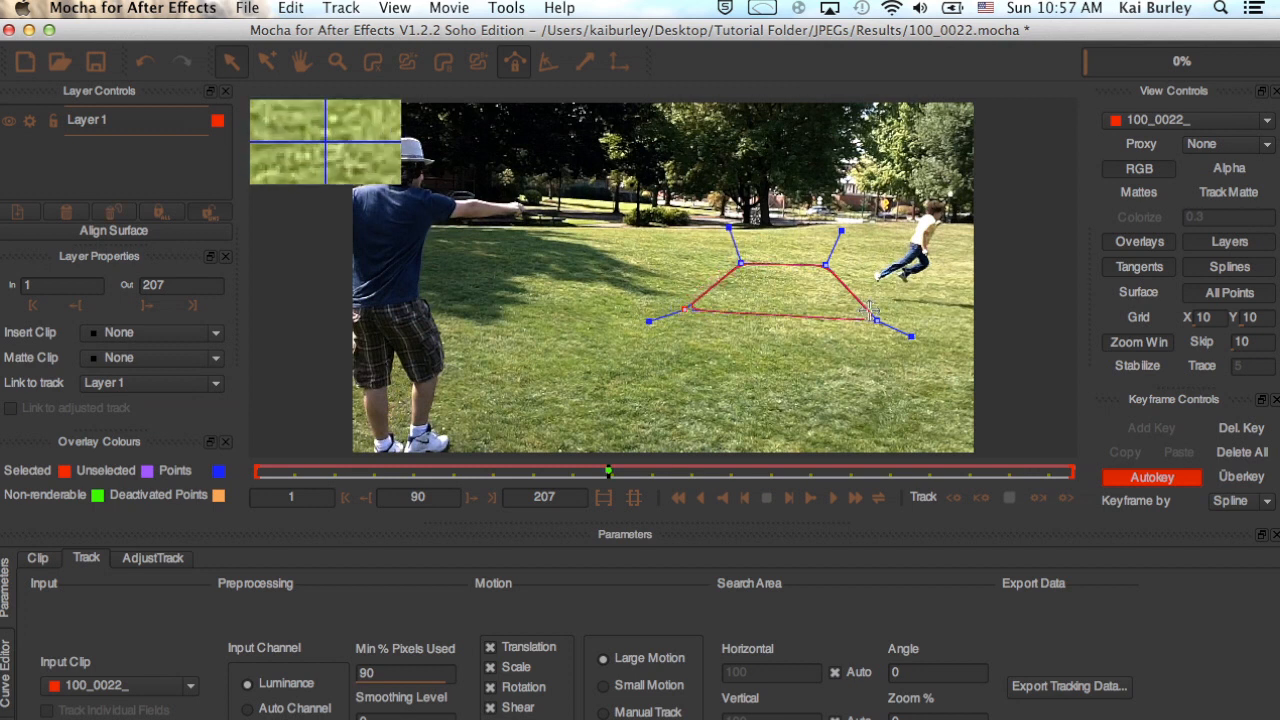
left_click_drag(875, 318, 889, 320)
left_click_drag(826, 265, 856, 271)
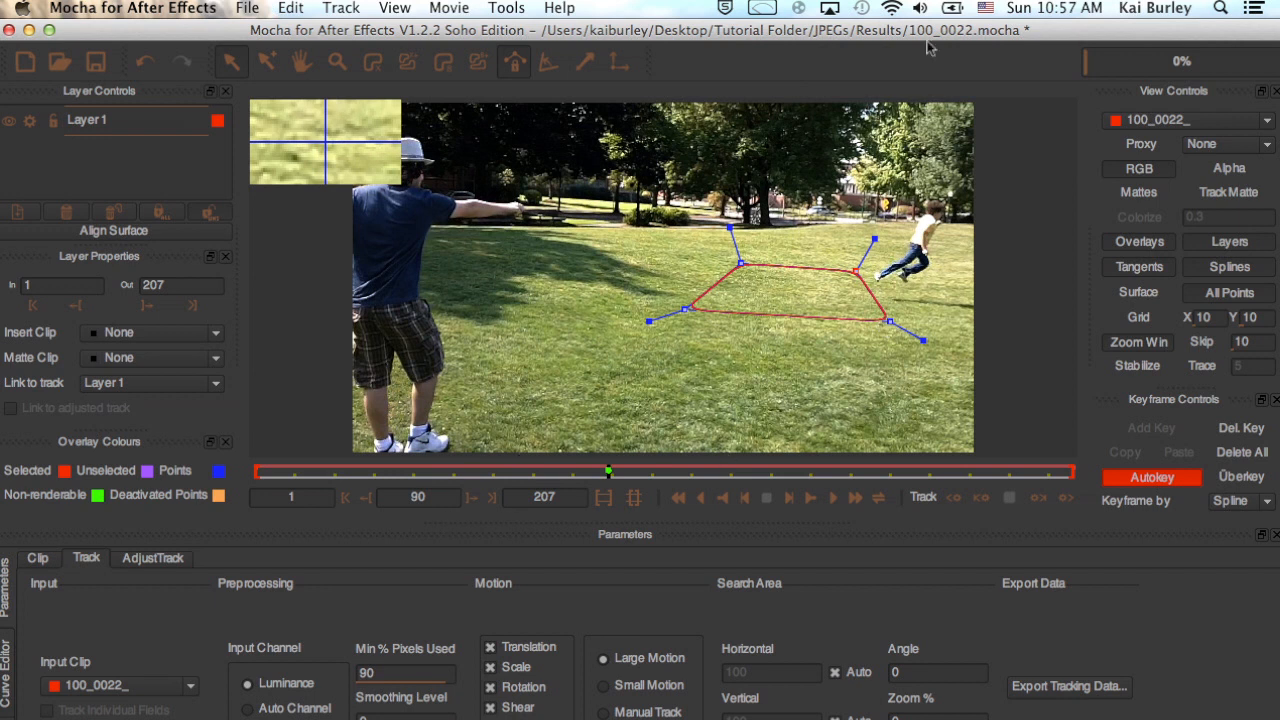
Track Layer 1 backward from frame 90 to the start and forward to frame 207, checking the track along the timeline.
left_click(953, 497)
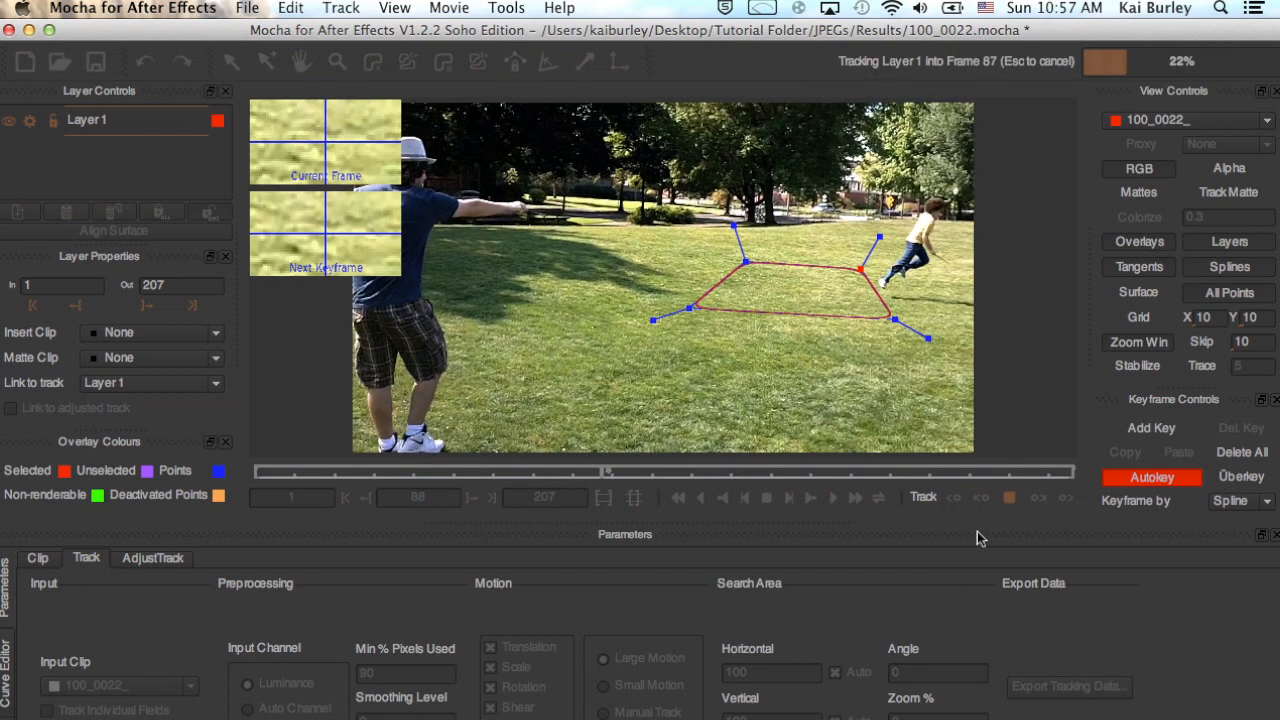
left_click_drag(258, 472, 340, 472)
left_click_drag(573, 482, 576, 472)
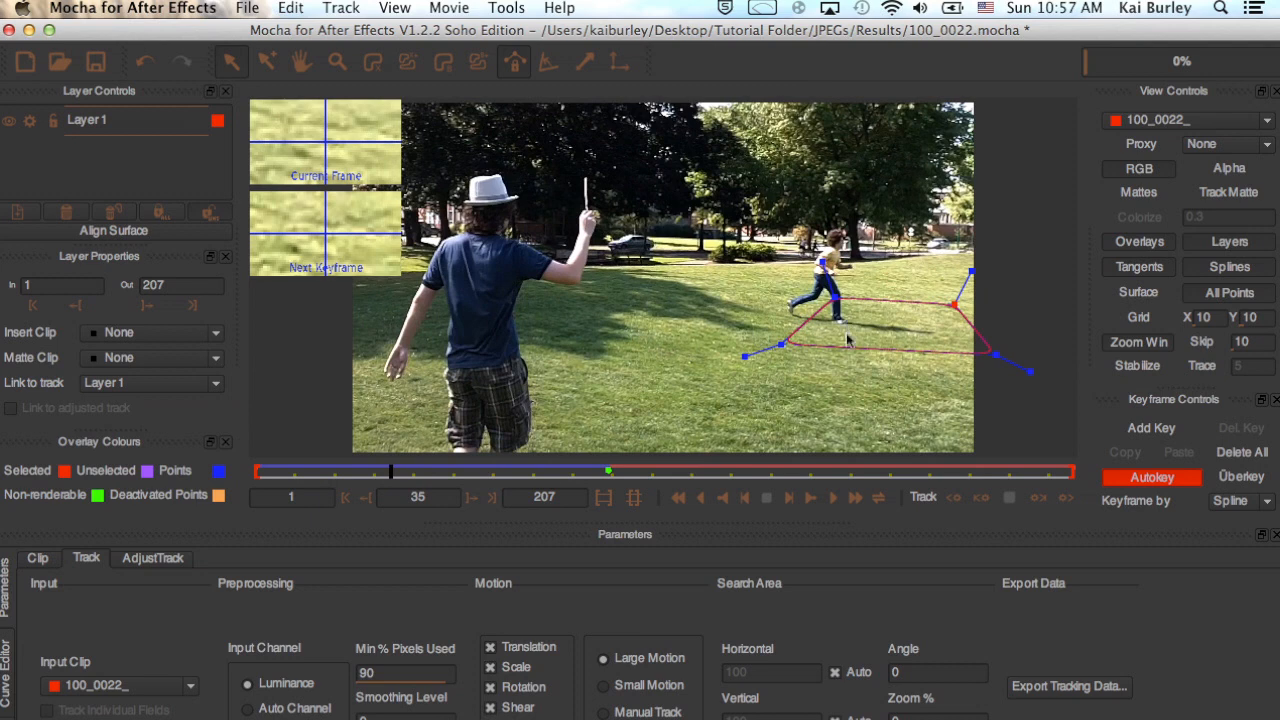
left_click_drag(359, 475, 594, 472)
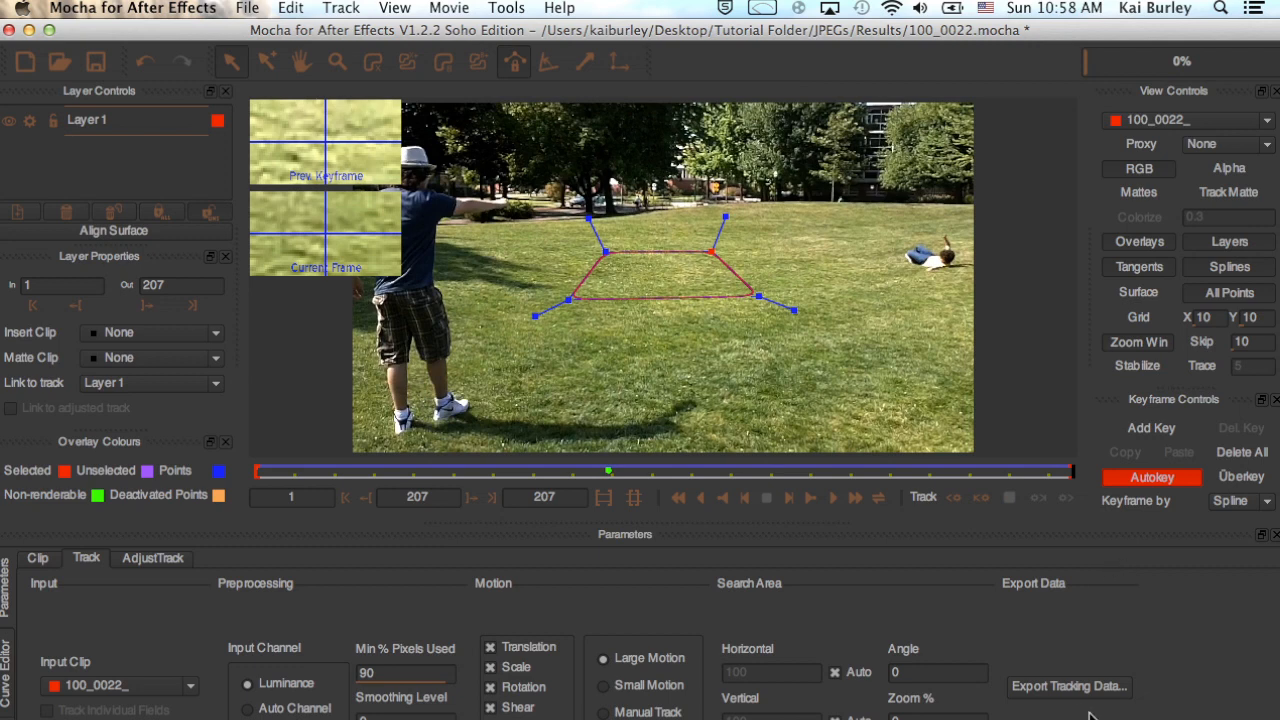
mouse_move(1072, 473)
left_mouse_down()
mouse_move(430, 471)
mouse_move(726, 466)
mouse_move(686, 480)
mouse_move(455, 478)
mouse_move(1087, 483)
left_mouse_up()
Export the tracking data as After Effects Transform Data, copy it to the clipboard, and switch to After Effects.
left_click(1068, 686)
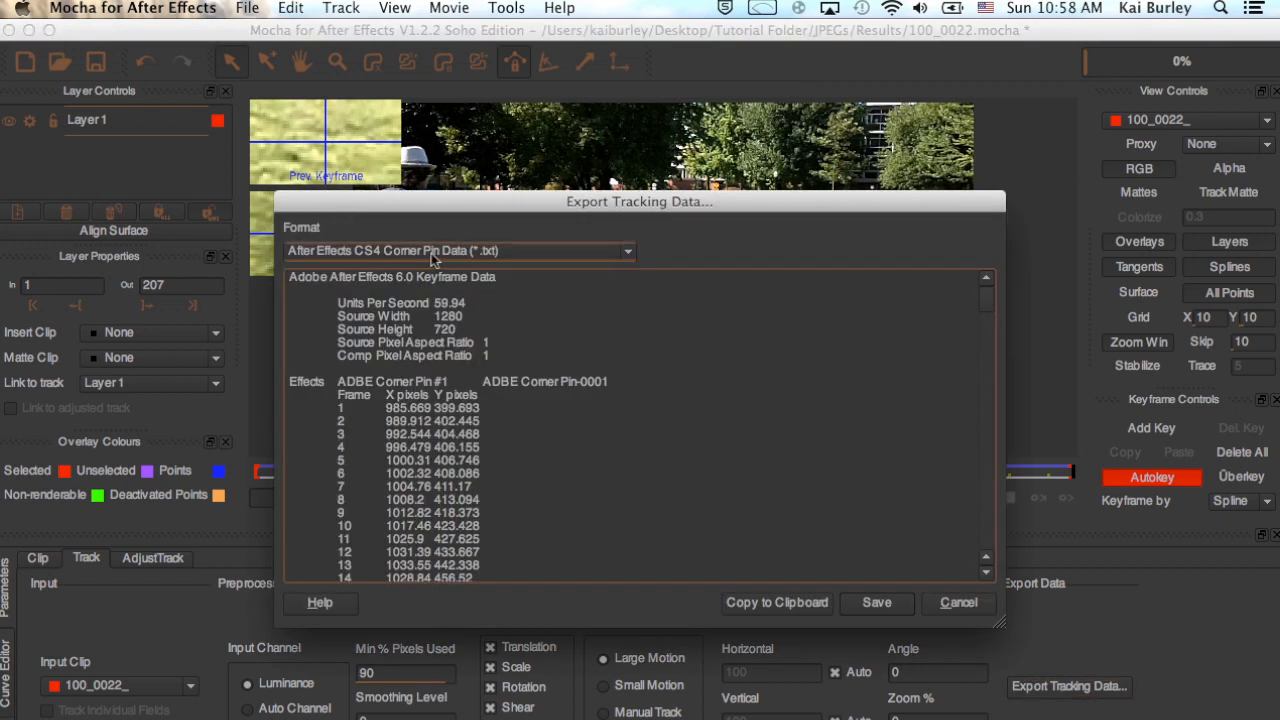
left_click(431, 254)
left_click(447, 268)
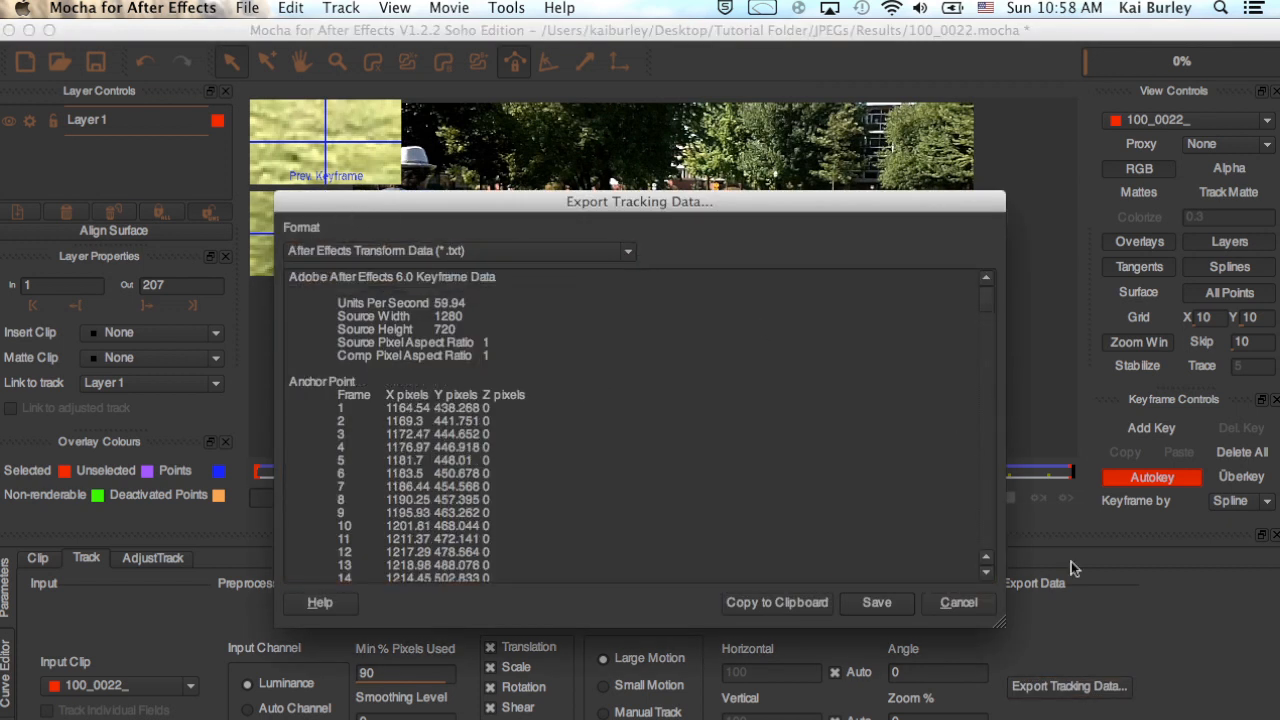
left_click(777, 603)
key("super+Tab")
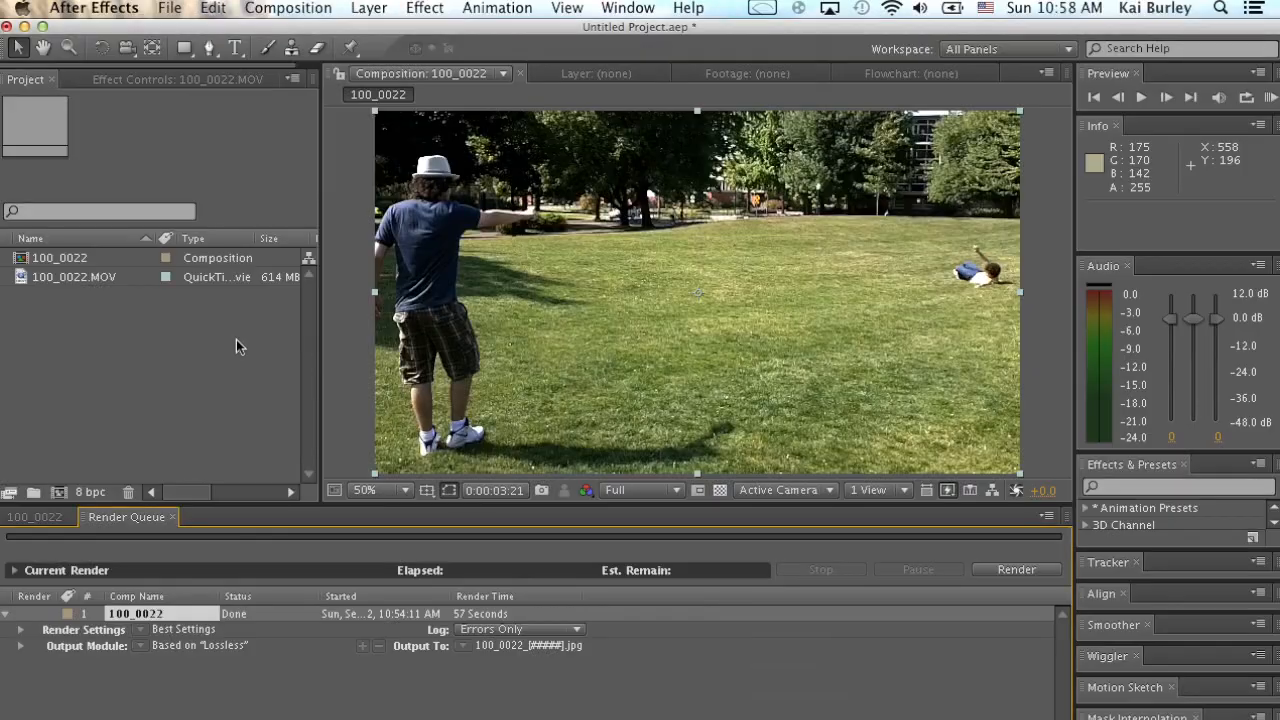
Return to the 100_0022 composition's timeline, go to 0:00:00:00, and create a null object layer.
left_click(55, 517)
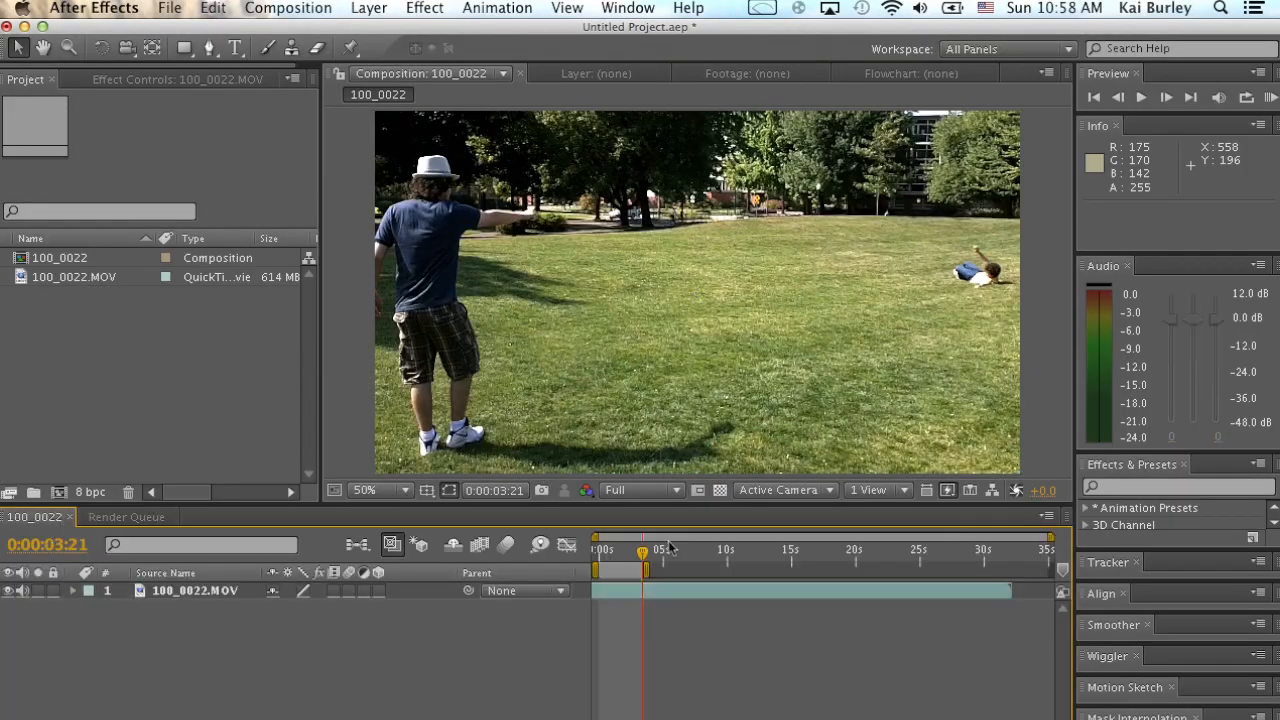
key("Home")
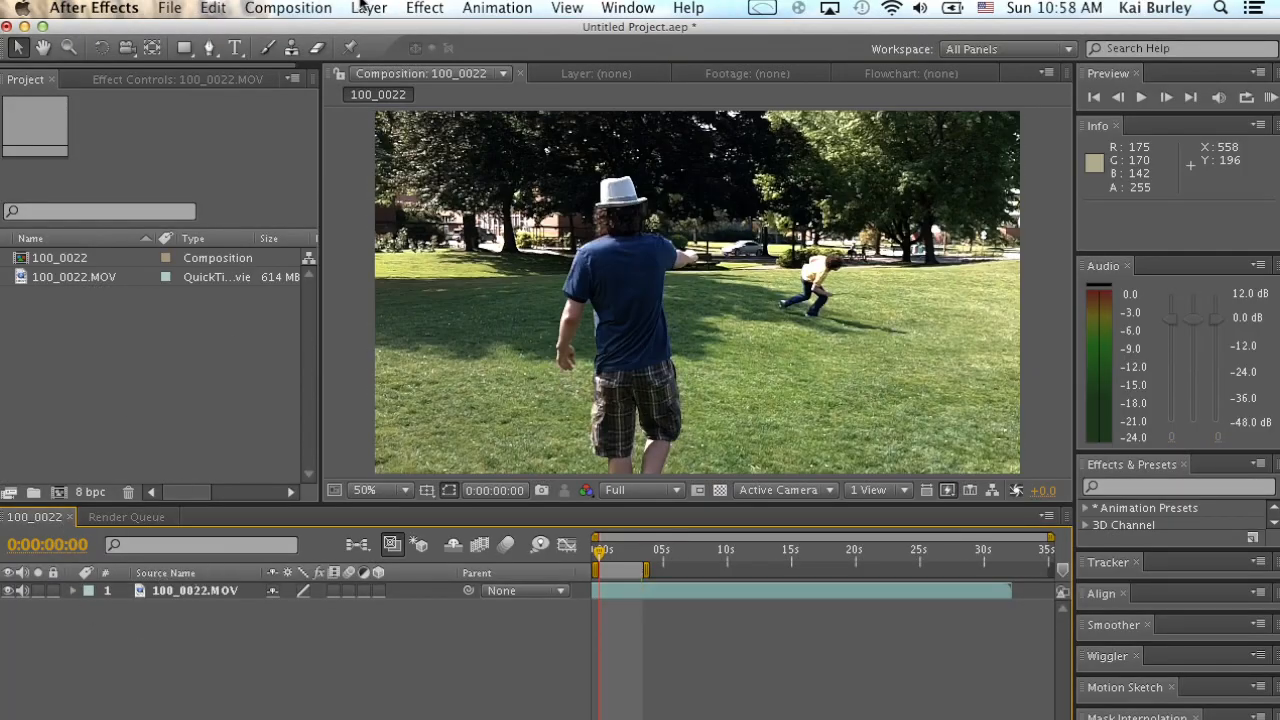
left_click(366, 7)
mouse_move(410, 32)
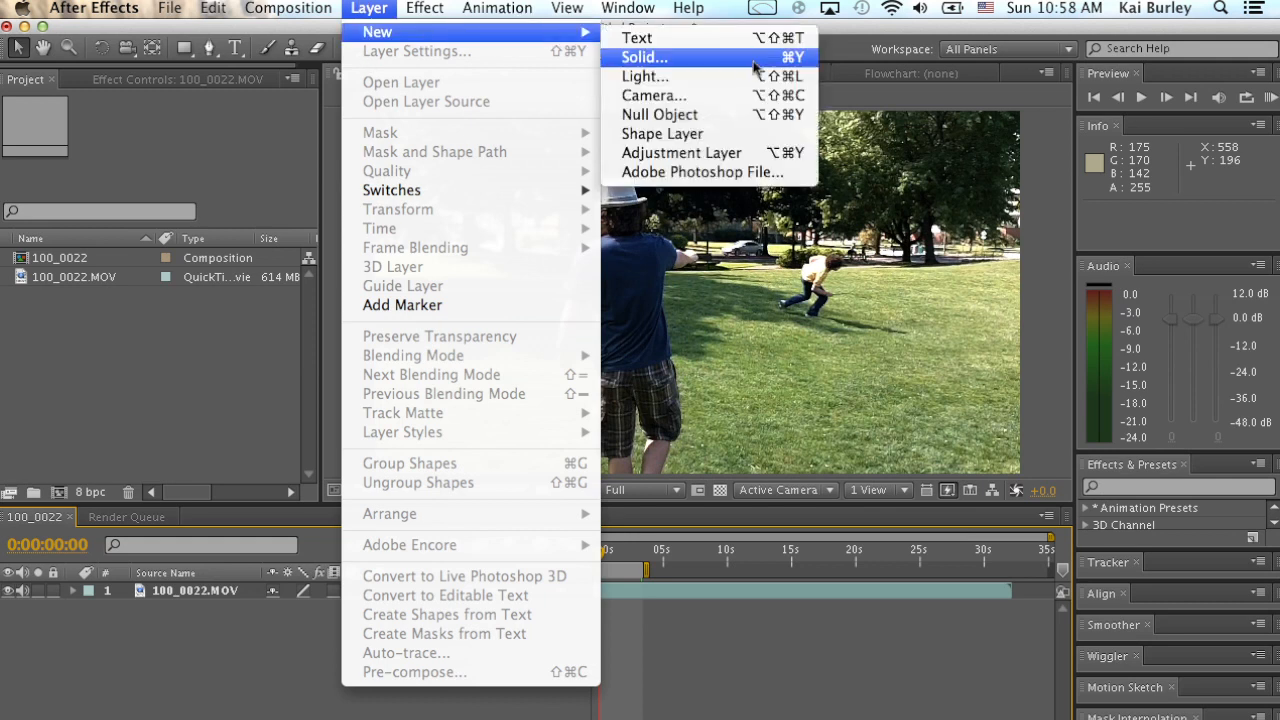
left_click(729, 114)
left_click(288, 658)
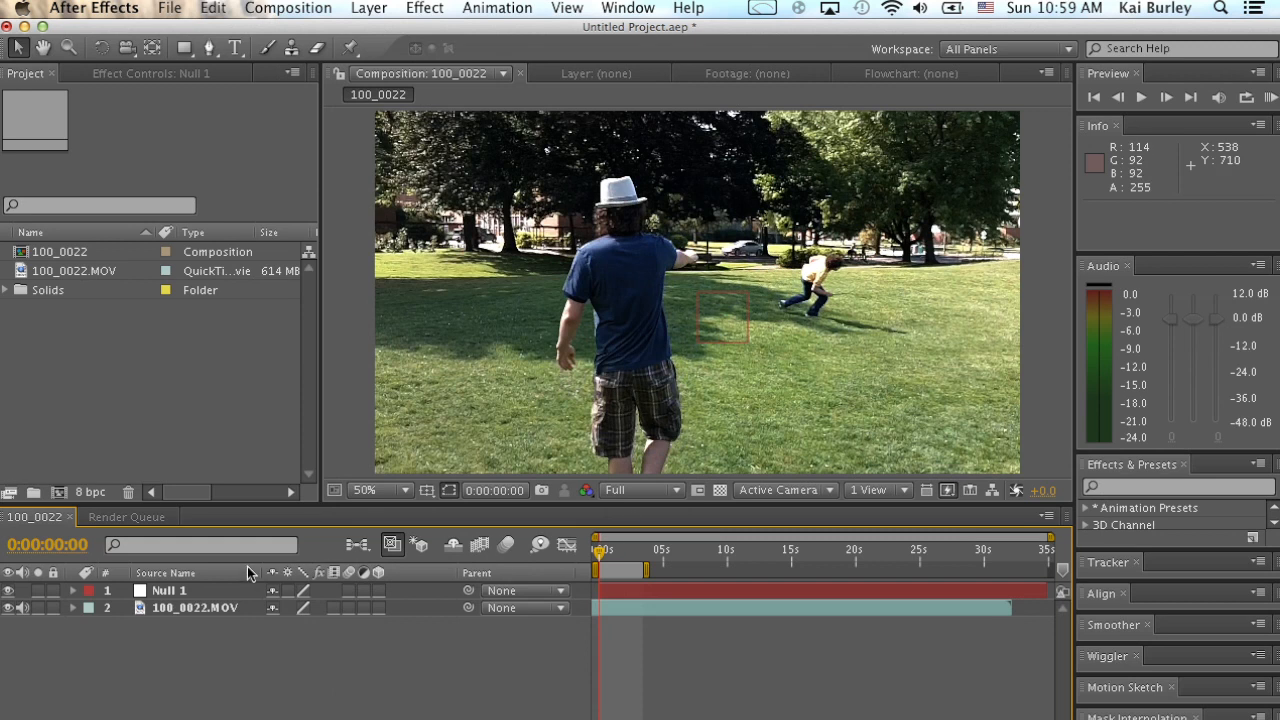
Paste the copied tracking keyframes onto Null 1 at the start of the composition.
left_click(222, 594)
left_click(278, 648)
left_click(168, 592)
left_click(195, 8)
left_click(294, 158)
left_click_drag(600, 550, 594, 552)
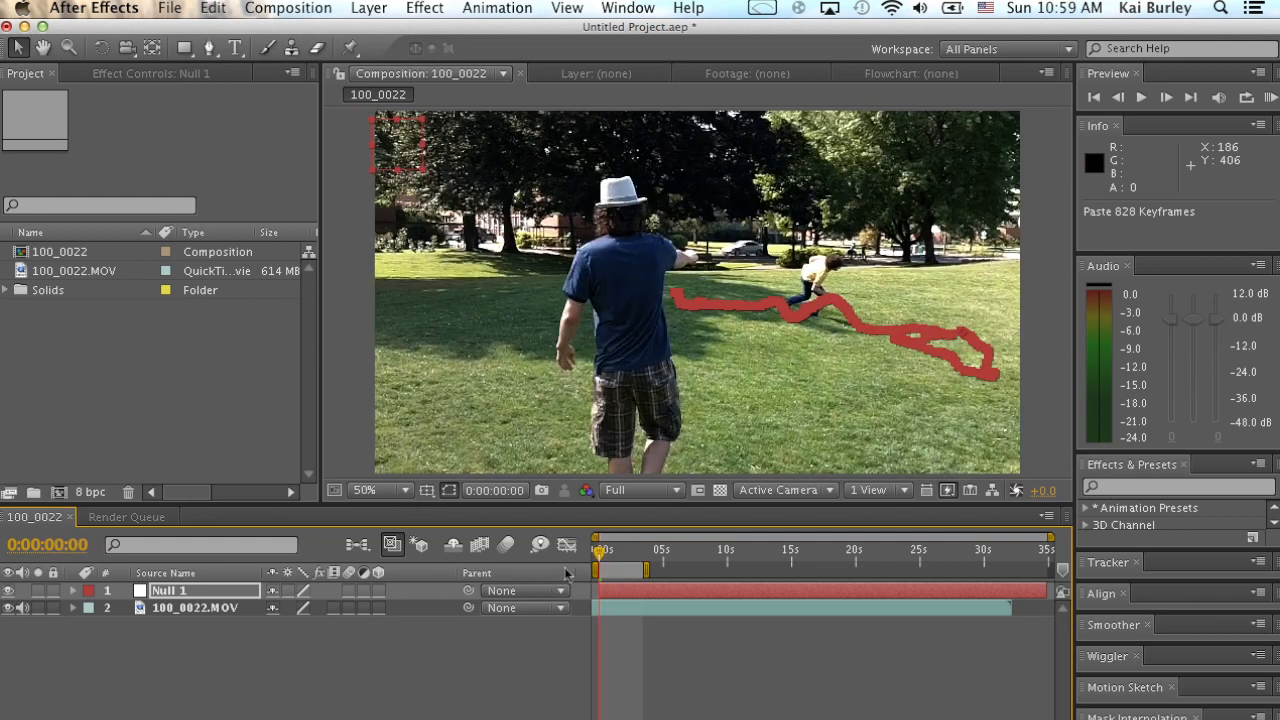
Reveal Null 1's keyframed properties and remove all of its Anchor Point keyframes.
left_click(216, 595)
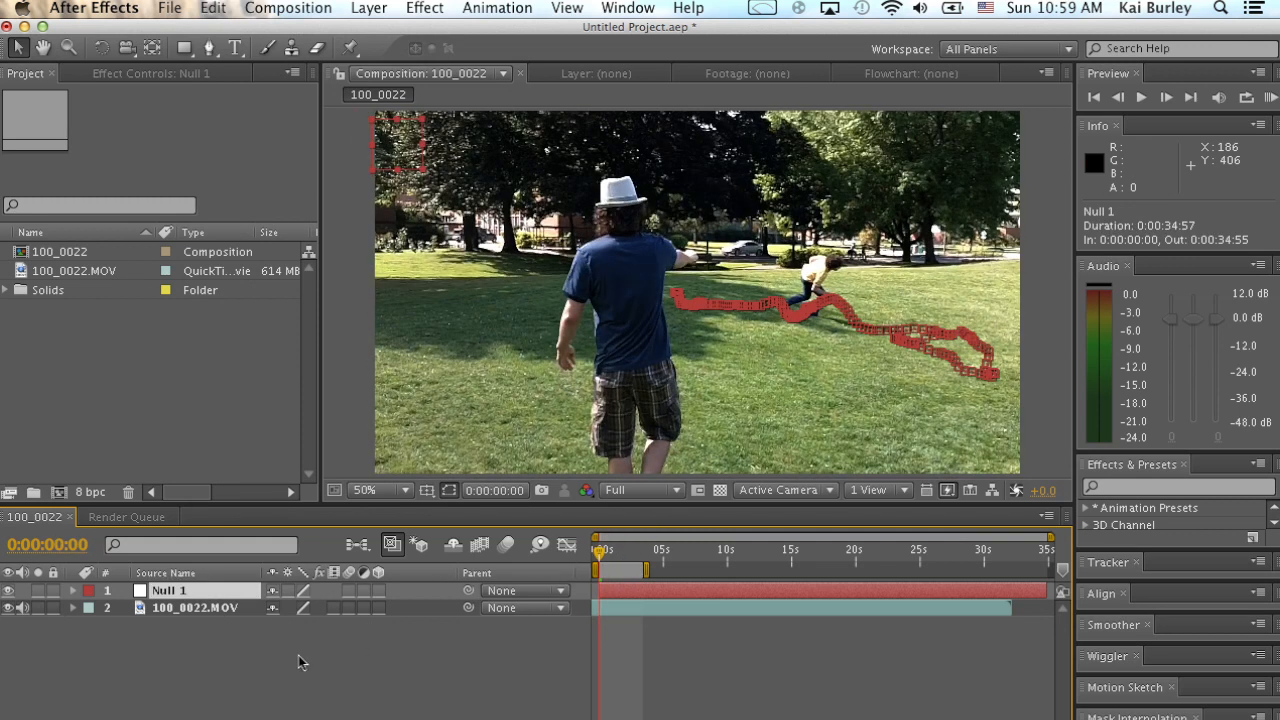
key("u")
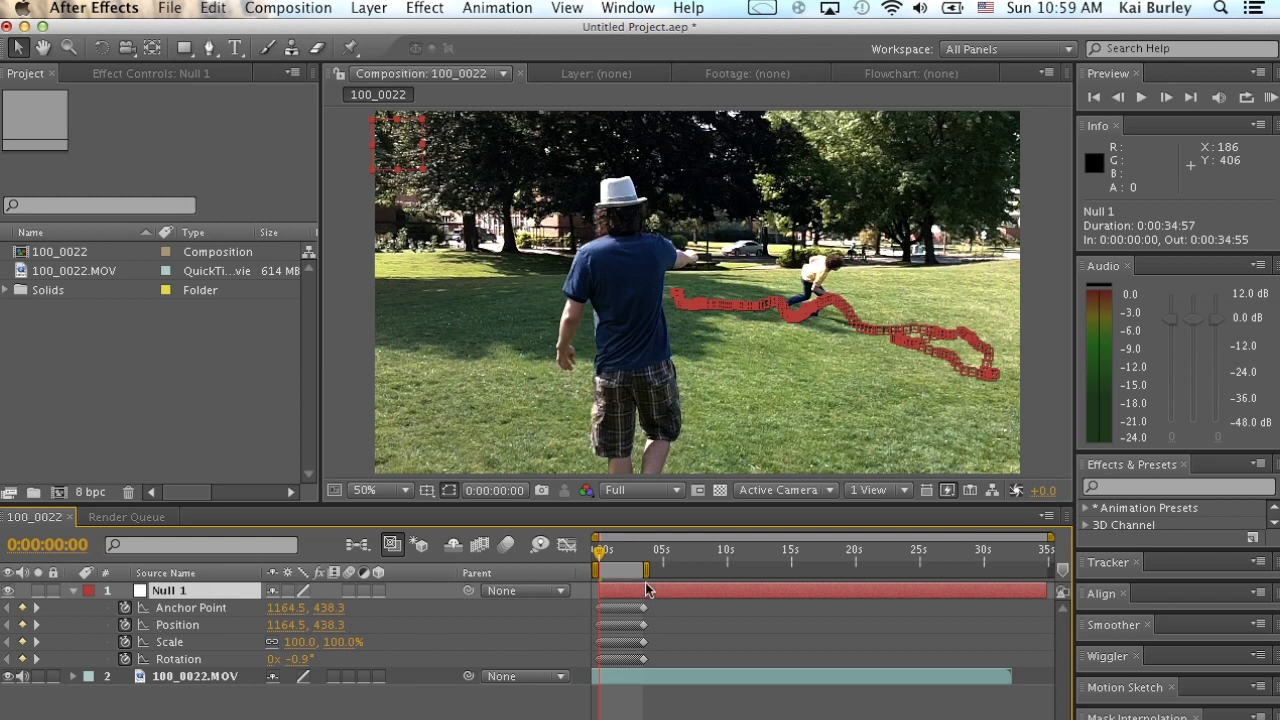
left_click_drag(601, 558, 452, 572)
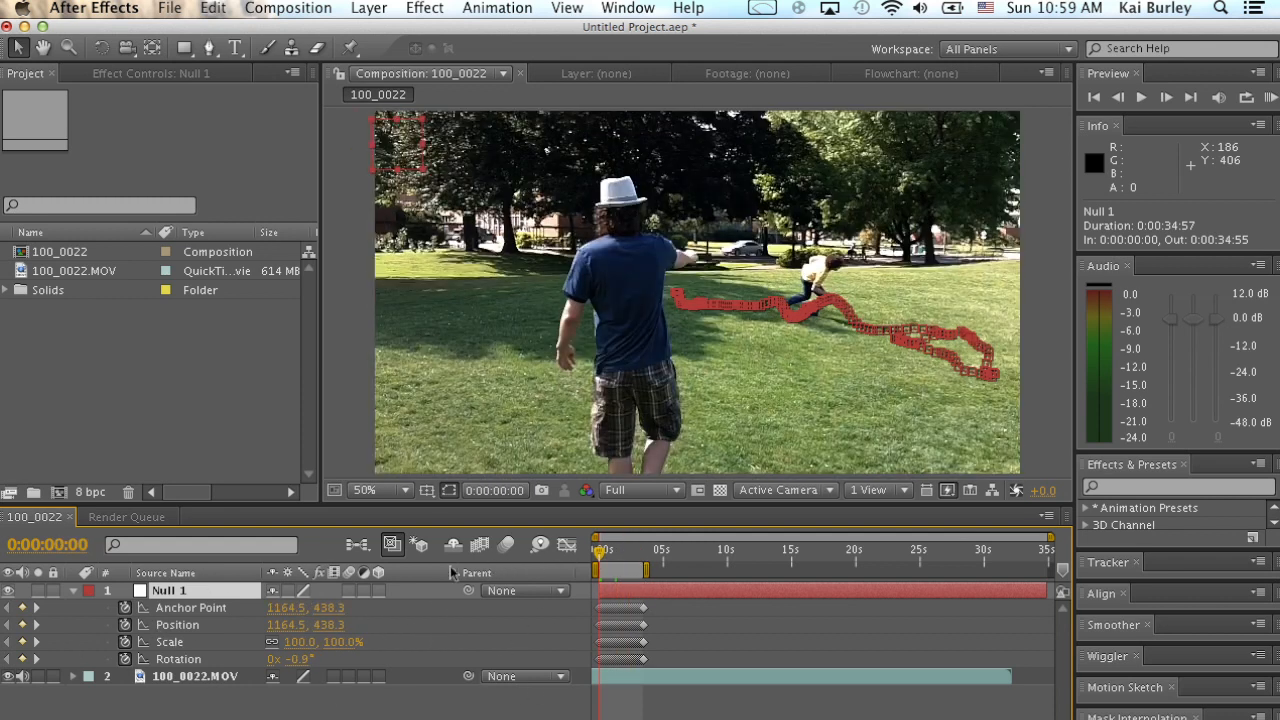
left_click(126, 609)
Try different anchor point values for Null 1 at several times, bringing it to 301.5, -60.7.
left_click_drag(285, 608, 9, 591)
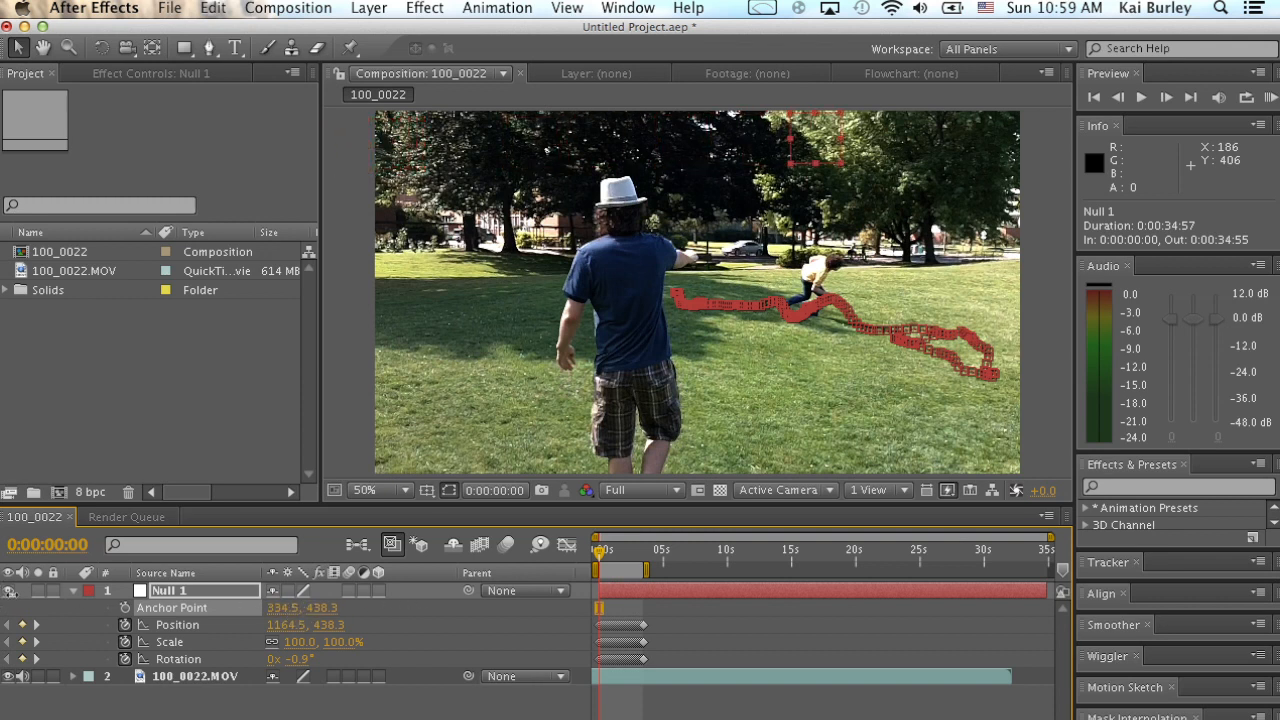
left_click_drag(621, 556, 632, 548)
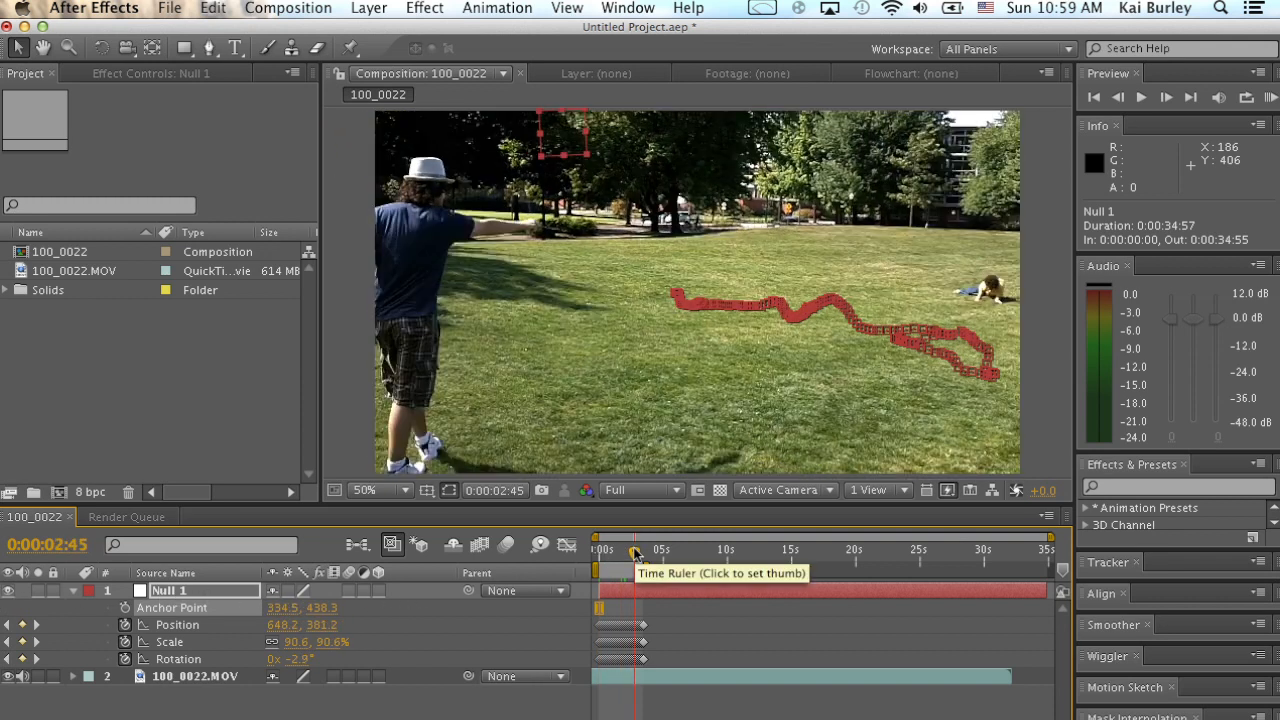
left_click_drag(285, 607, 355, 572)
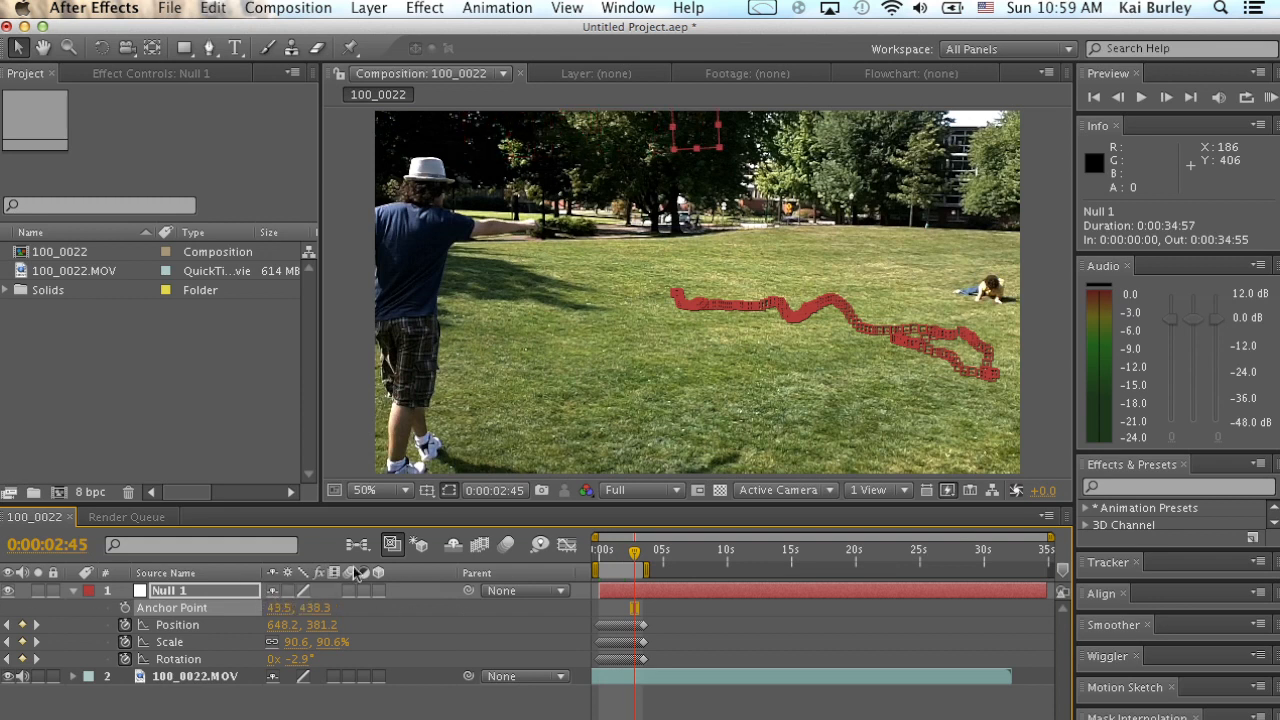
left_click_drag(297, 610, 108, 594)
left_click_drag(340, 608, 218, 607)
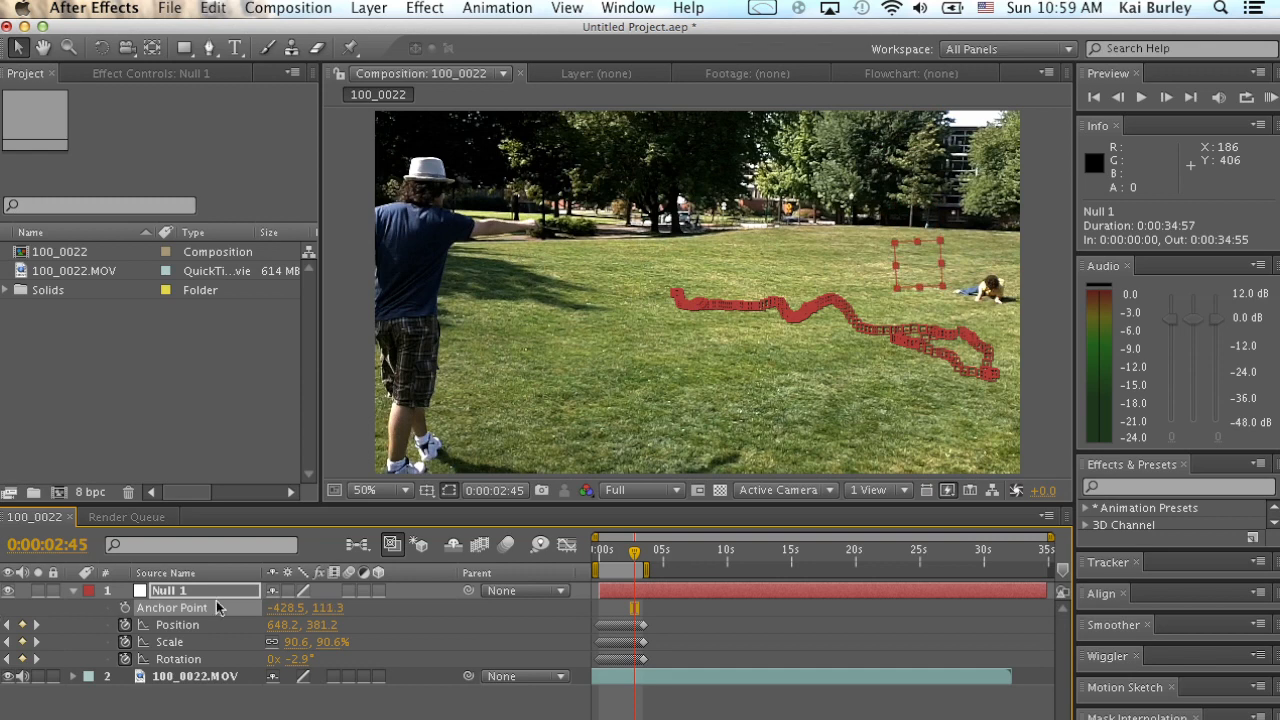
left_click_drag(336, 614, 383, 608)
left_click_drag(664, 553, 594, 555)
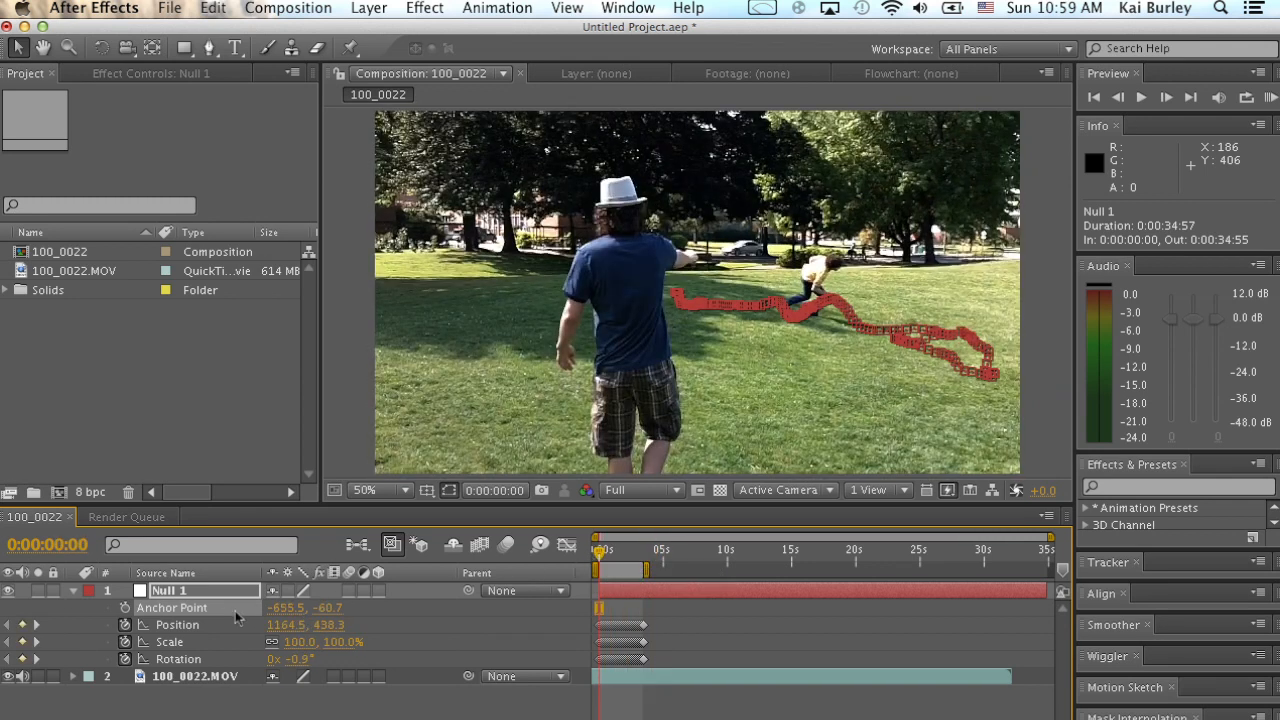
left_click_drag(436, 608, 390, 572)
left_click_drag(287, 607, 664, 612)
left_click_drag(289, 609, 302, 610)
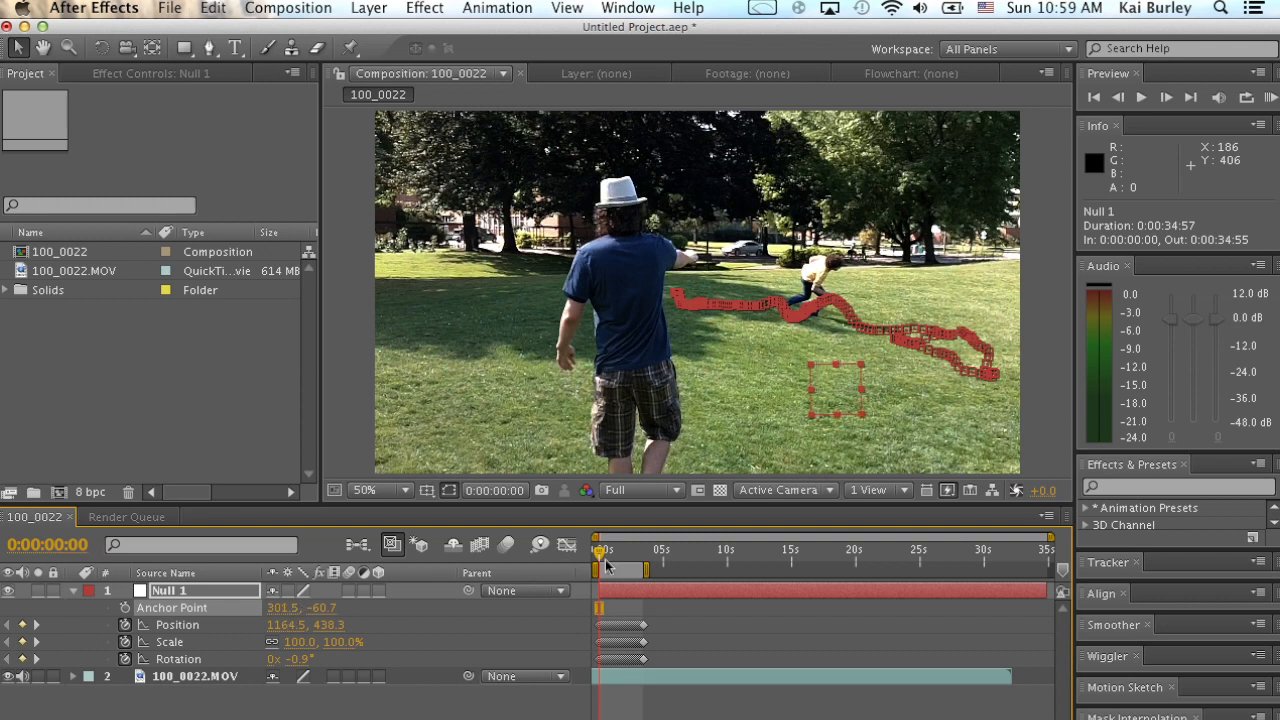
Set Null 1's anchor point to 33.5, 47.3 and check its position at the start of the composition.
left_click_drag(606, 557, 640, 556)
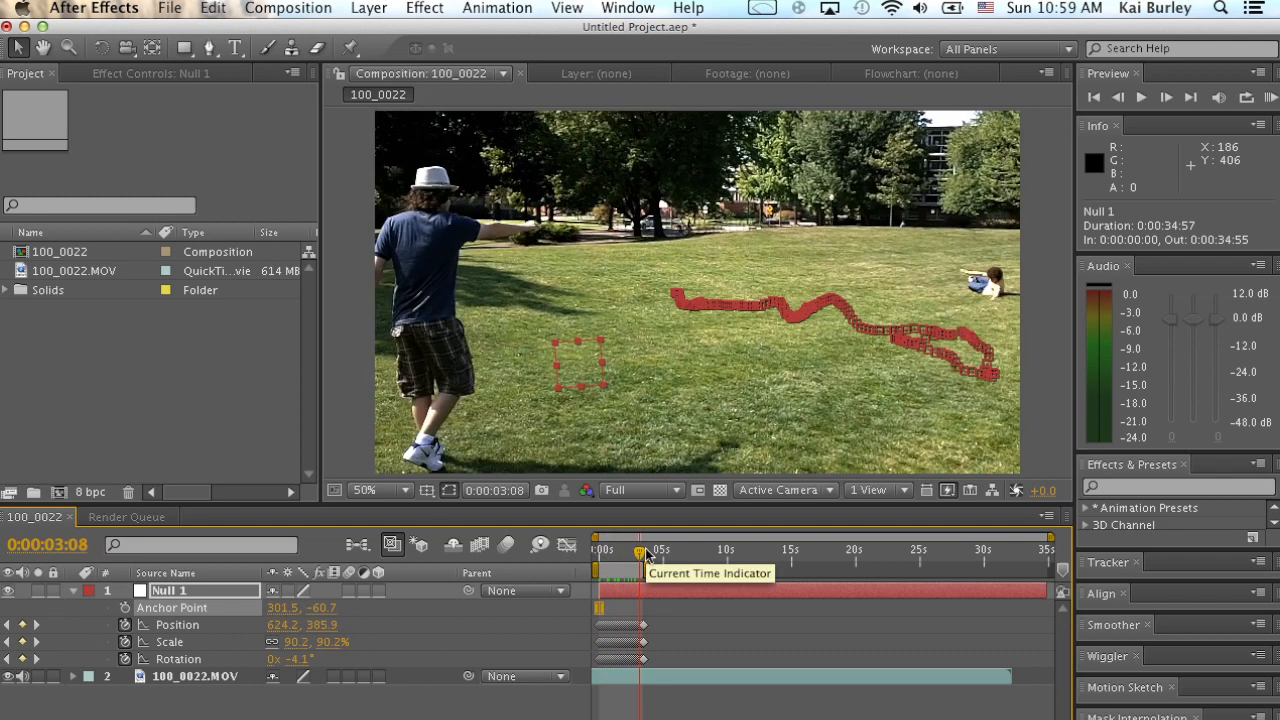
left_click_drag(314, 613, 393, 610)
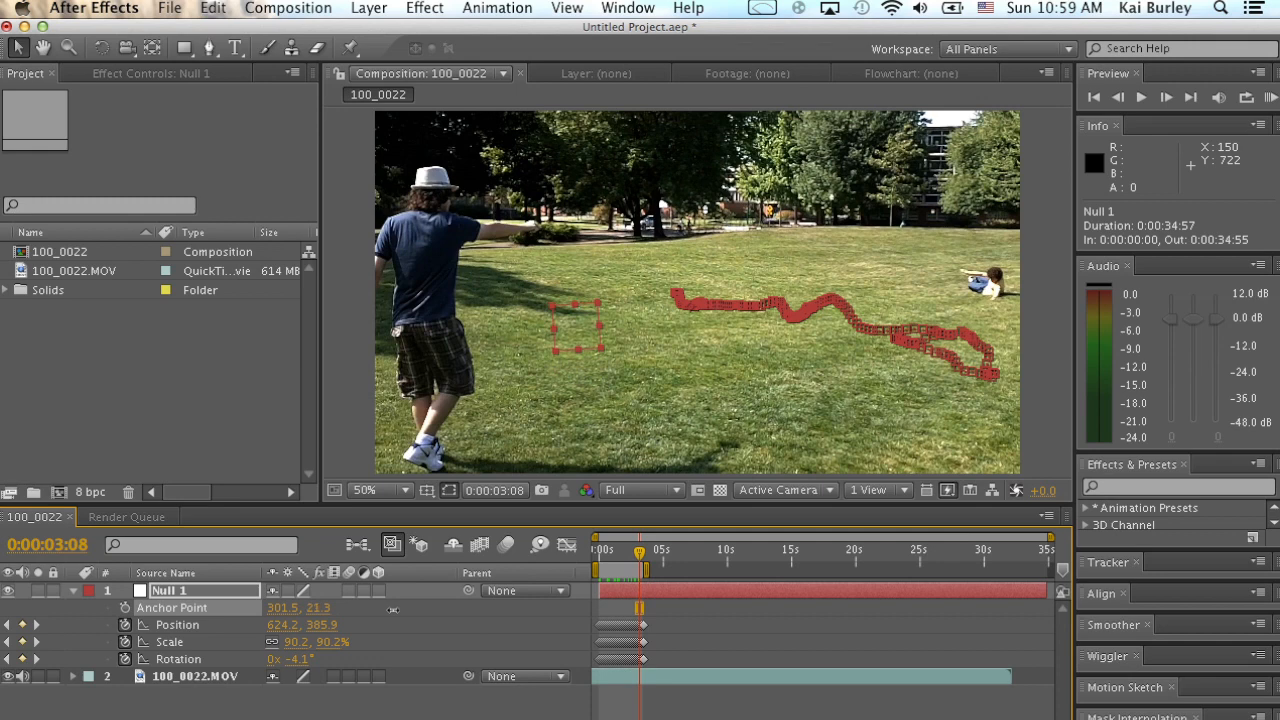
left_click_drag(270, 618, 245, 610)
left_click_drag(322, 610, 349, 610)
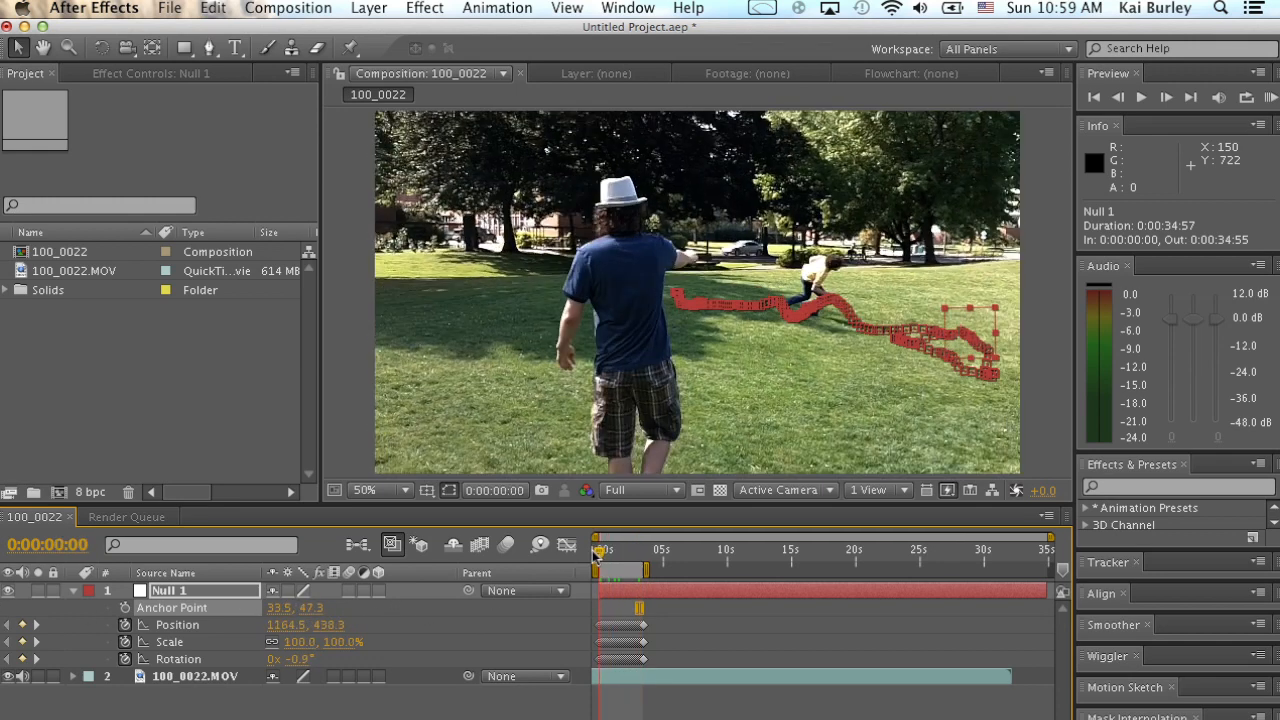
left_click_drag(638, 551, 598, 553)
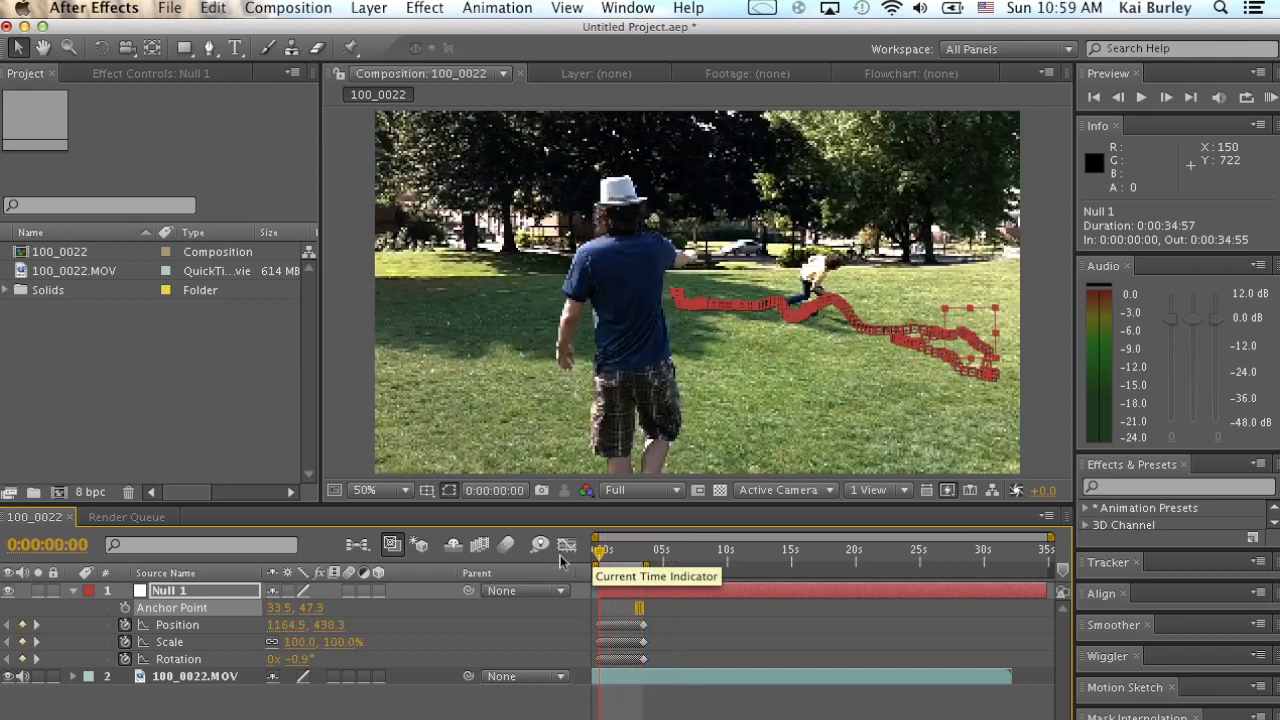
Fit the timeline view to the first 0:00:03:32 and create a text layer reading "Explosion" at 0:00:01:16.
left_click_drag(1050, 540, 760, 552)
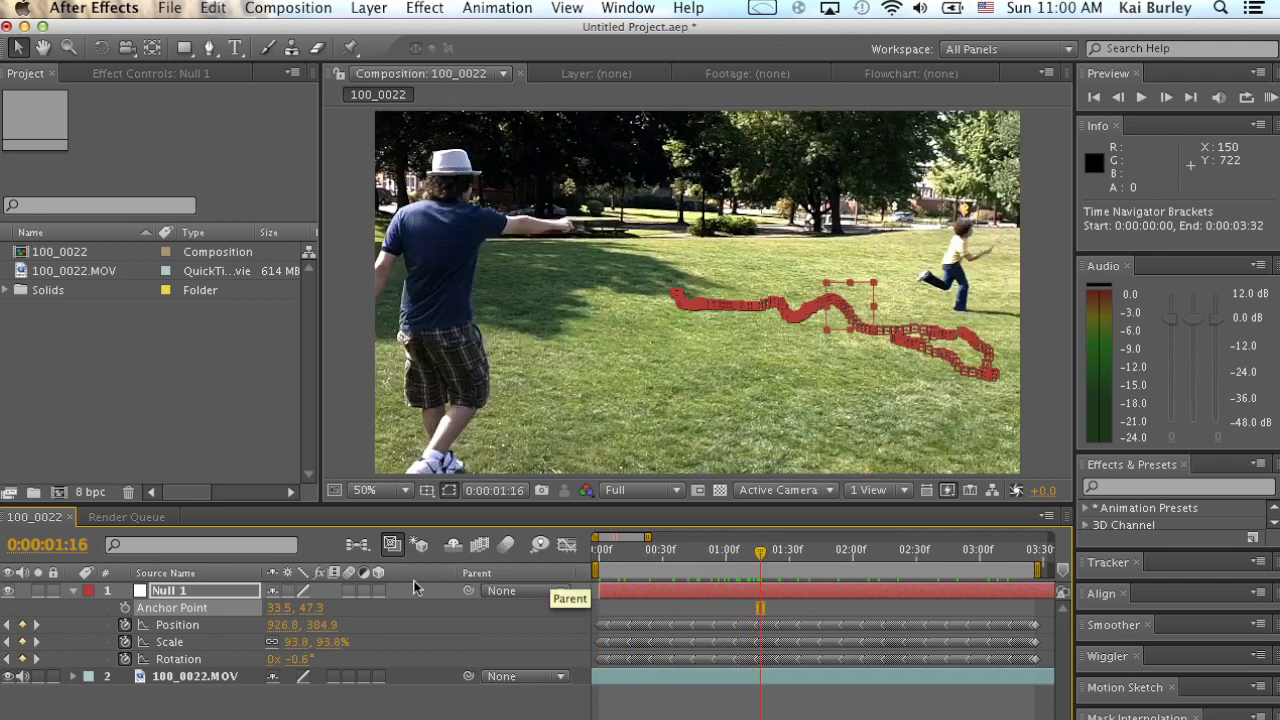
left_click(240, 710)
left_click(425, 8)
mouse_move(385, 6)
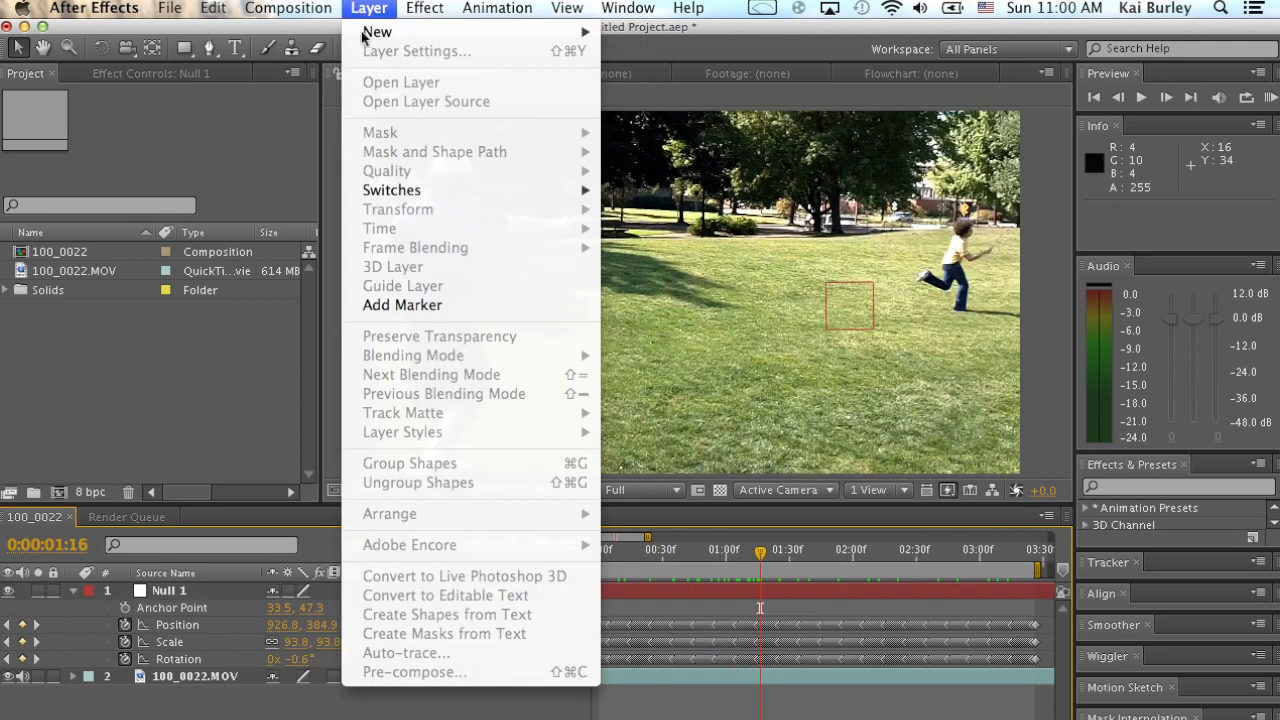
mouse_move(381, 38)
left_click(663, 40)
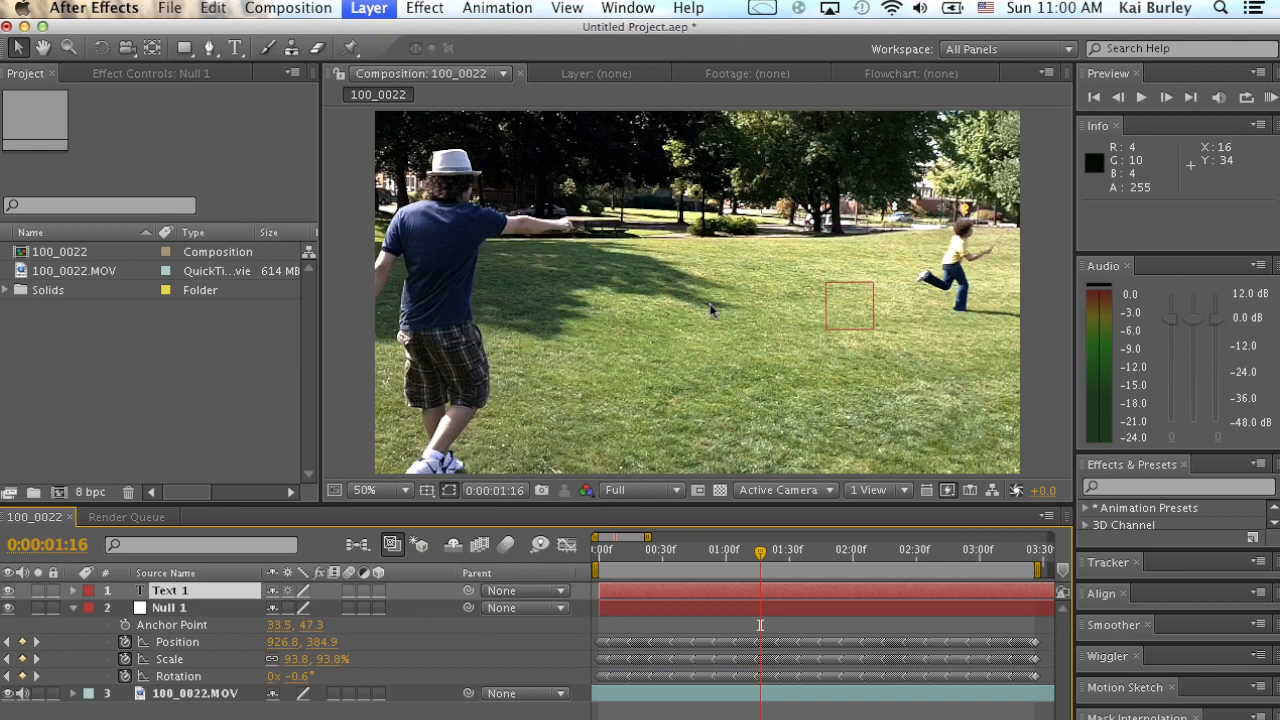
type("Explosion")
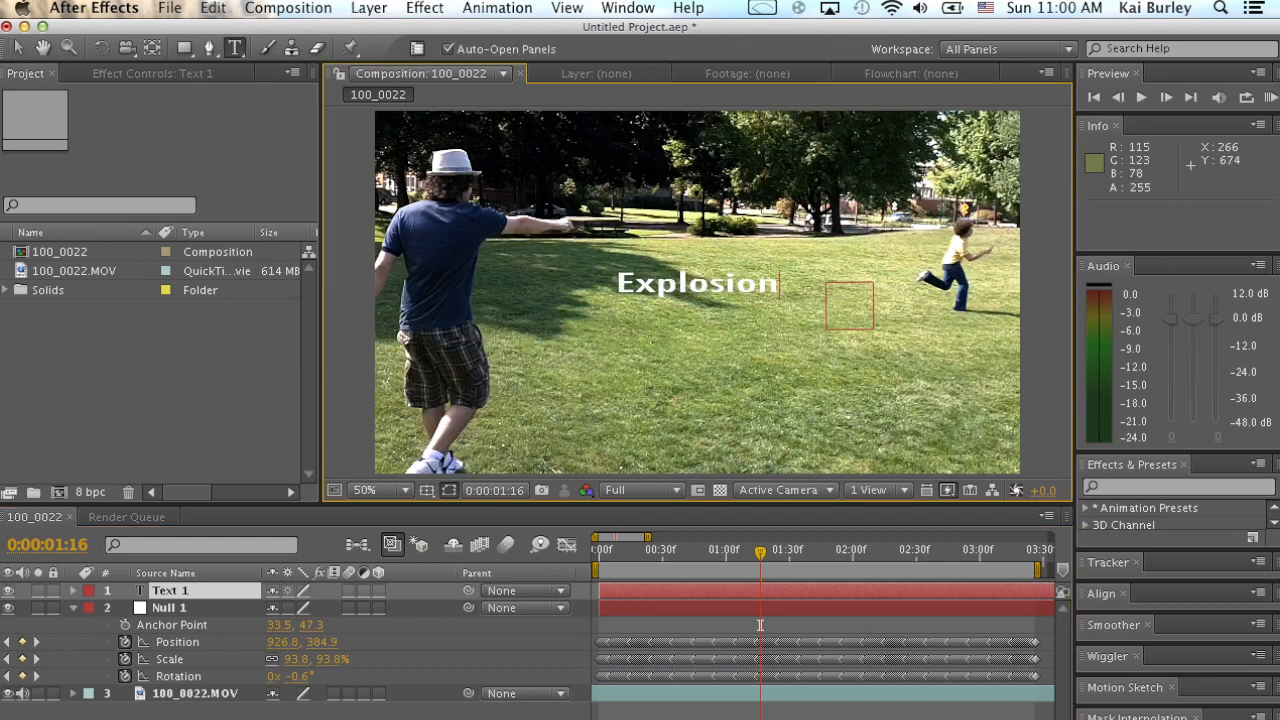
left_click(278, 713)
Parent the Explosion text layer to Null 1 and place Null 1 at the top of the layer stack.
mouse_move(468, 590)
left_mouse_down()
mouse_move(424, 591)
mouse_move(492, 588)
left_mouse_up()
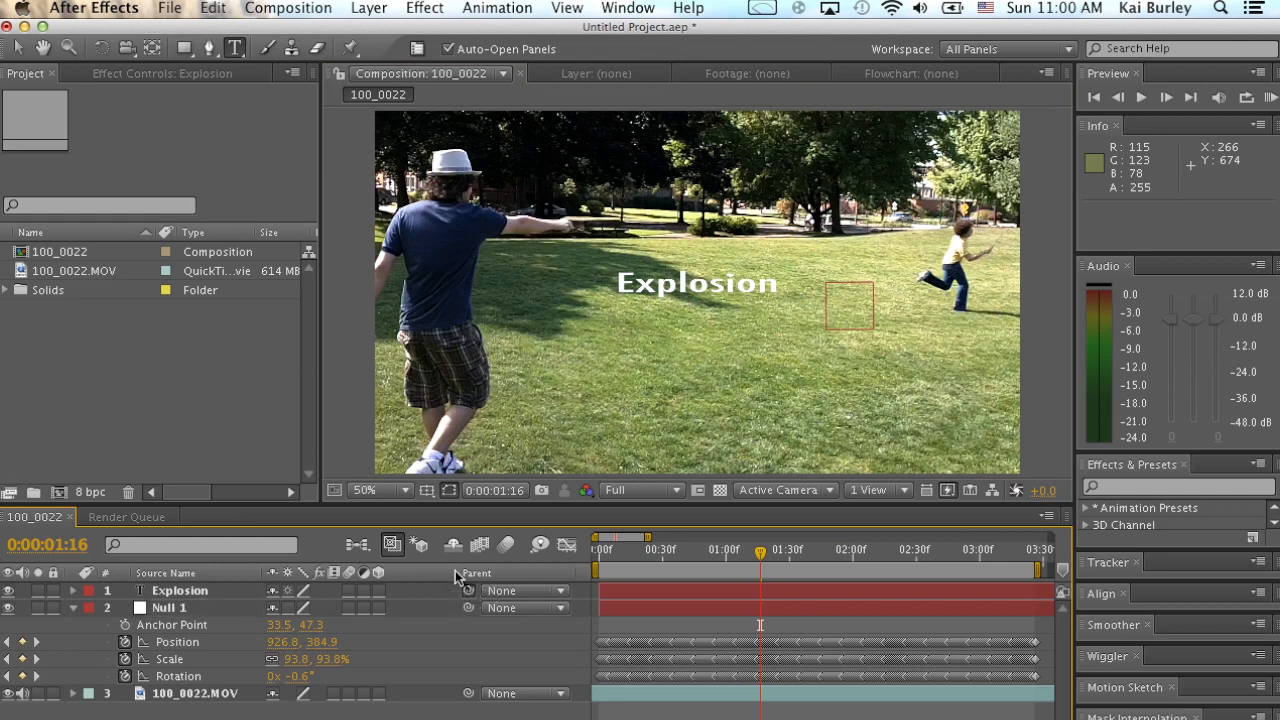
left_click_drag(439, 587, 198, 590)
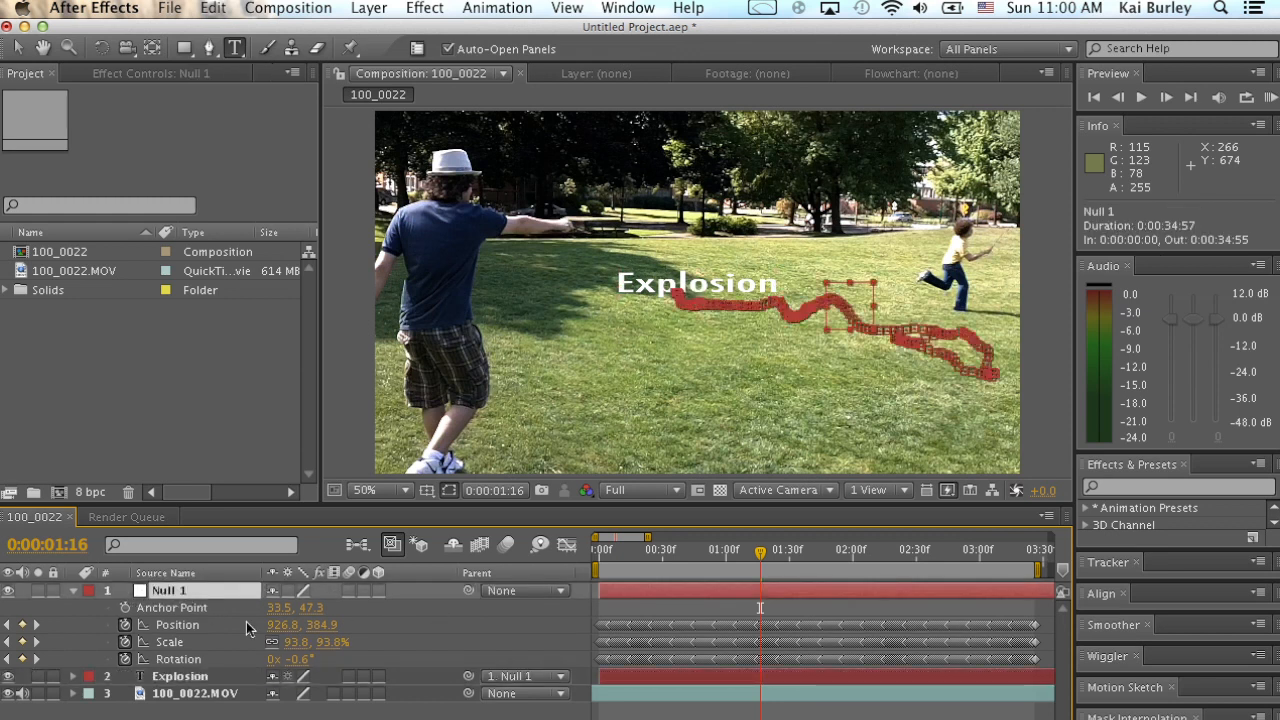
left_click(200, 693)
left_click(220, 678)
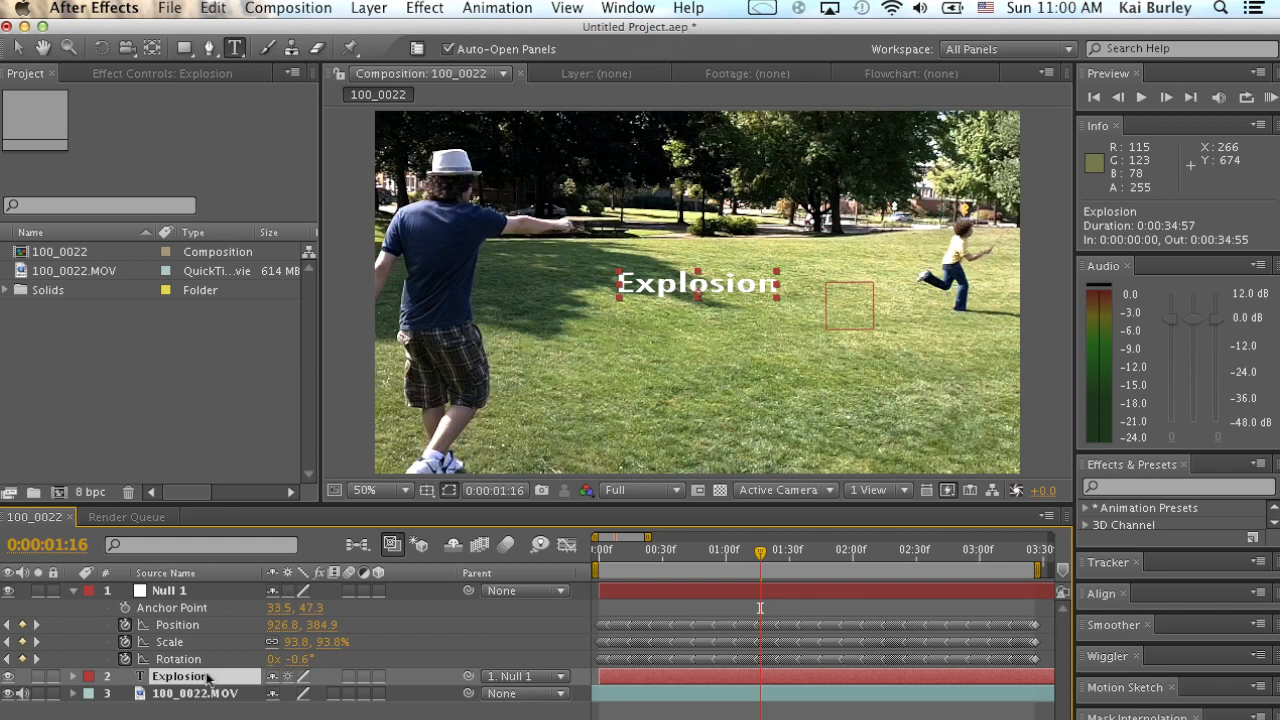
left_click(186, 592)
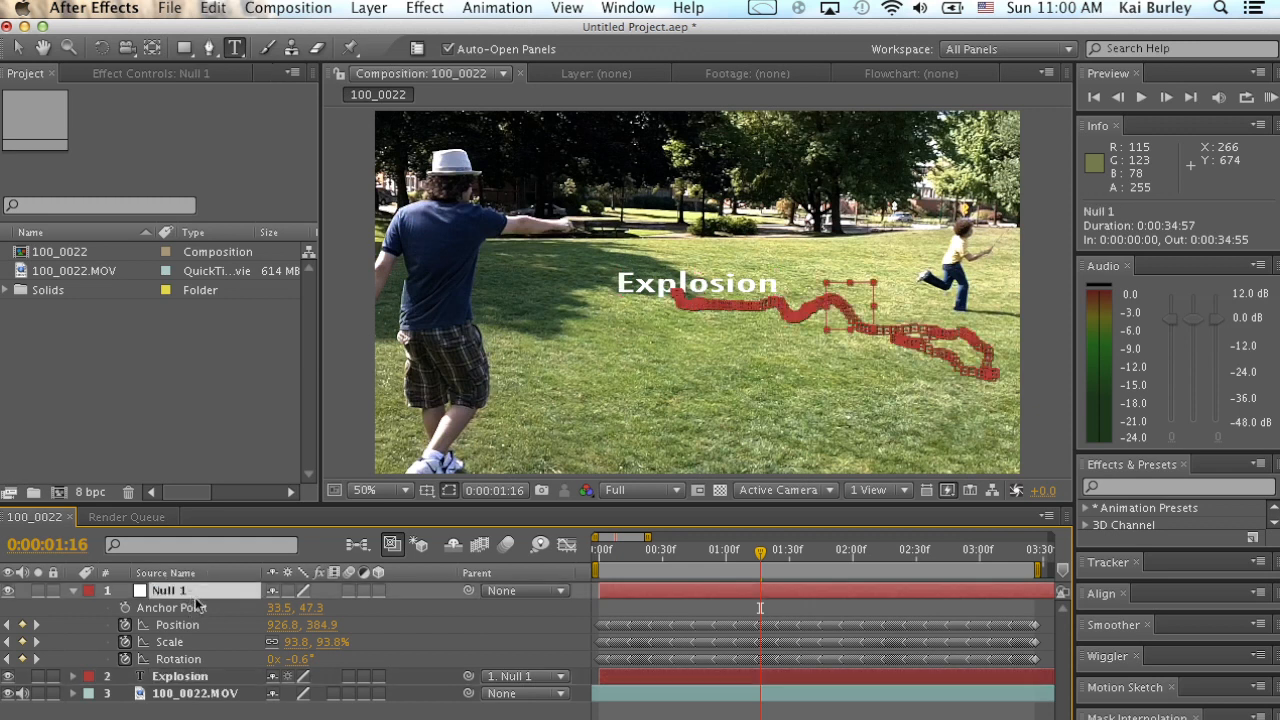
left_click_drag(468, 676, 186, 594)
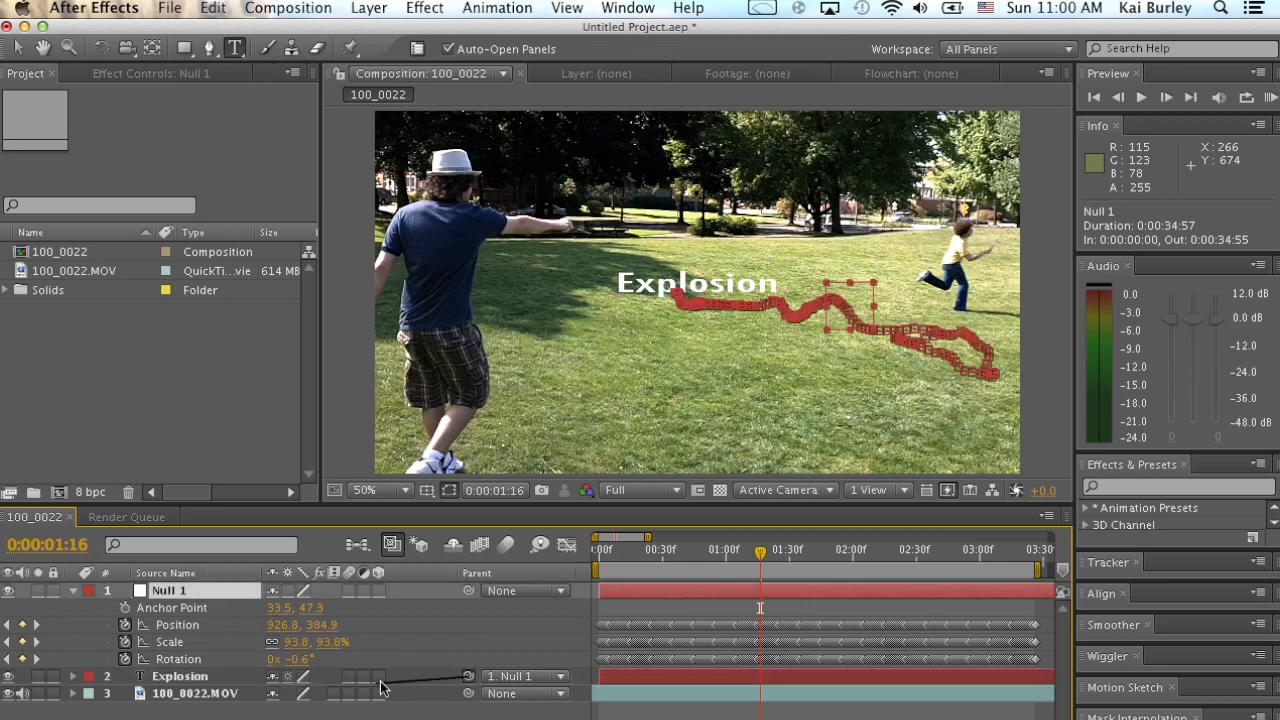
left_click(157, 678)
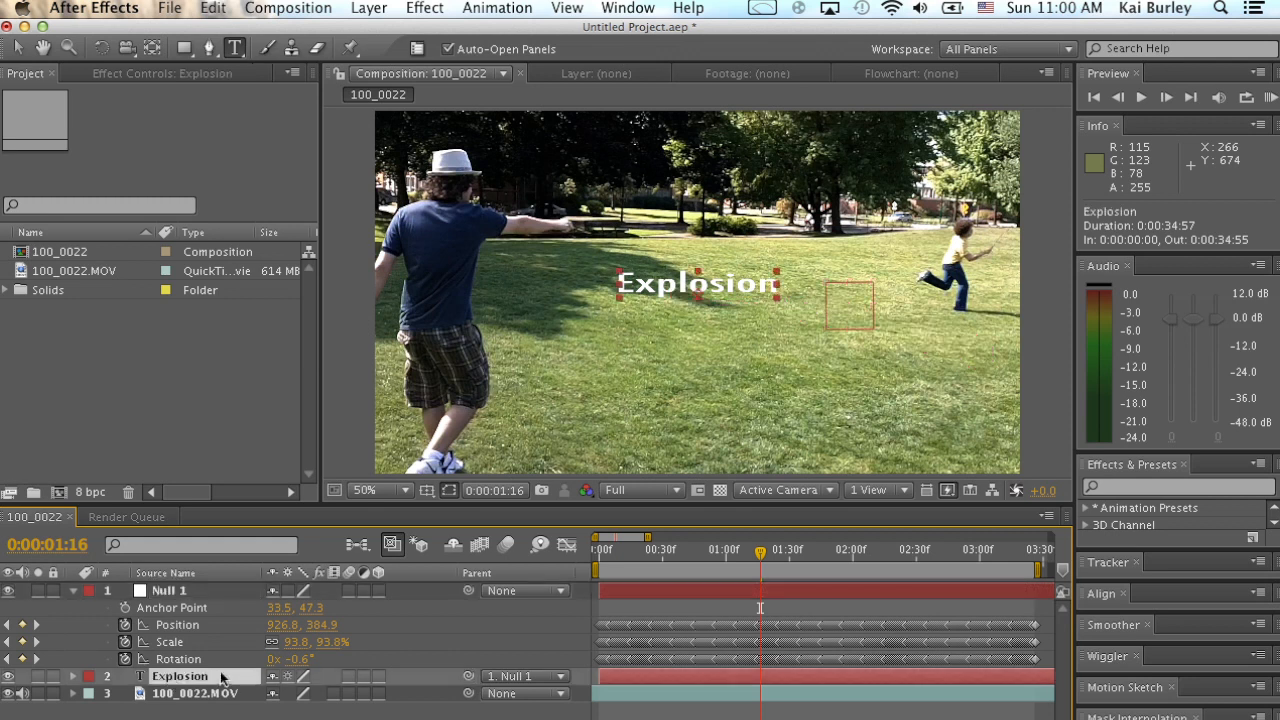
left_click(182, 594)
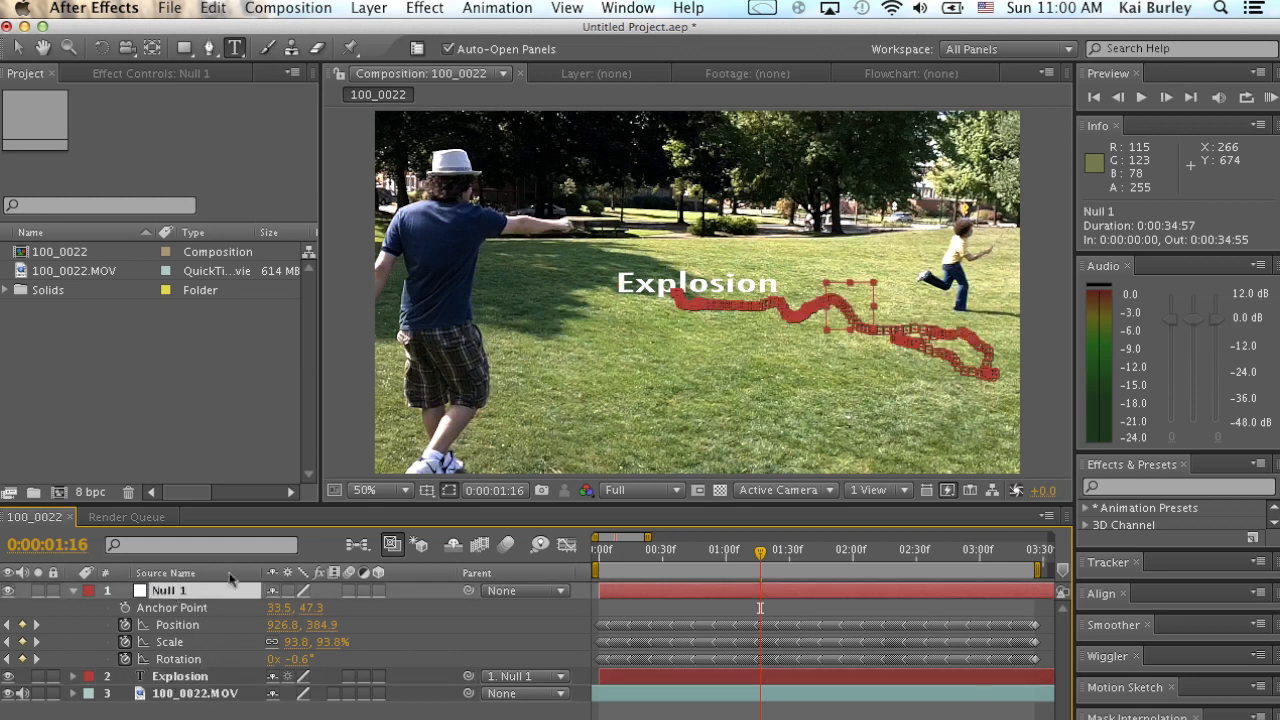
left_click(197, 683)
left_click(192, 591)
left_click(209, 676)
left_click(205, 592)
left_click(203, 679)
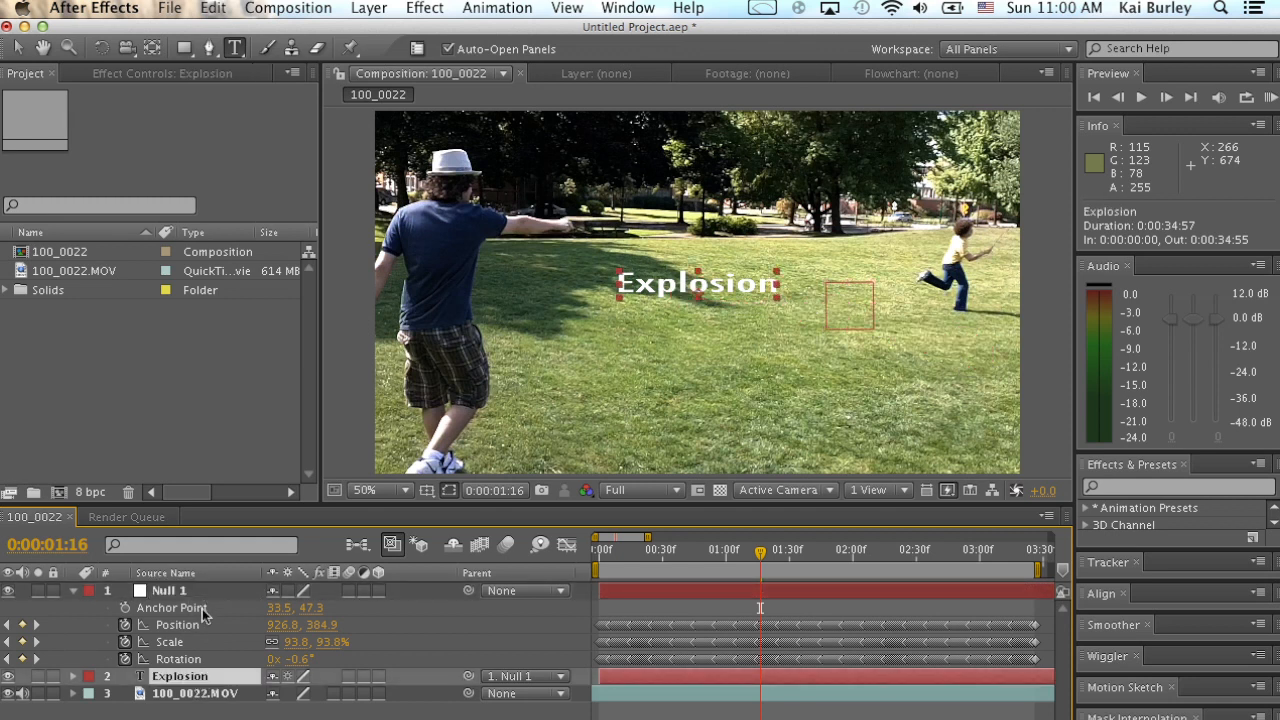
left_click(203, 590)
Move the Explosion text beside the running boy, to about -1.6, 30.2, and scrub the timeline to check that it follows the ground.
left_click(706, 551)
left_click_drag(680, 556, 793, 590)
left_click(690, 287)
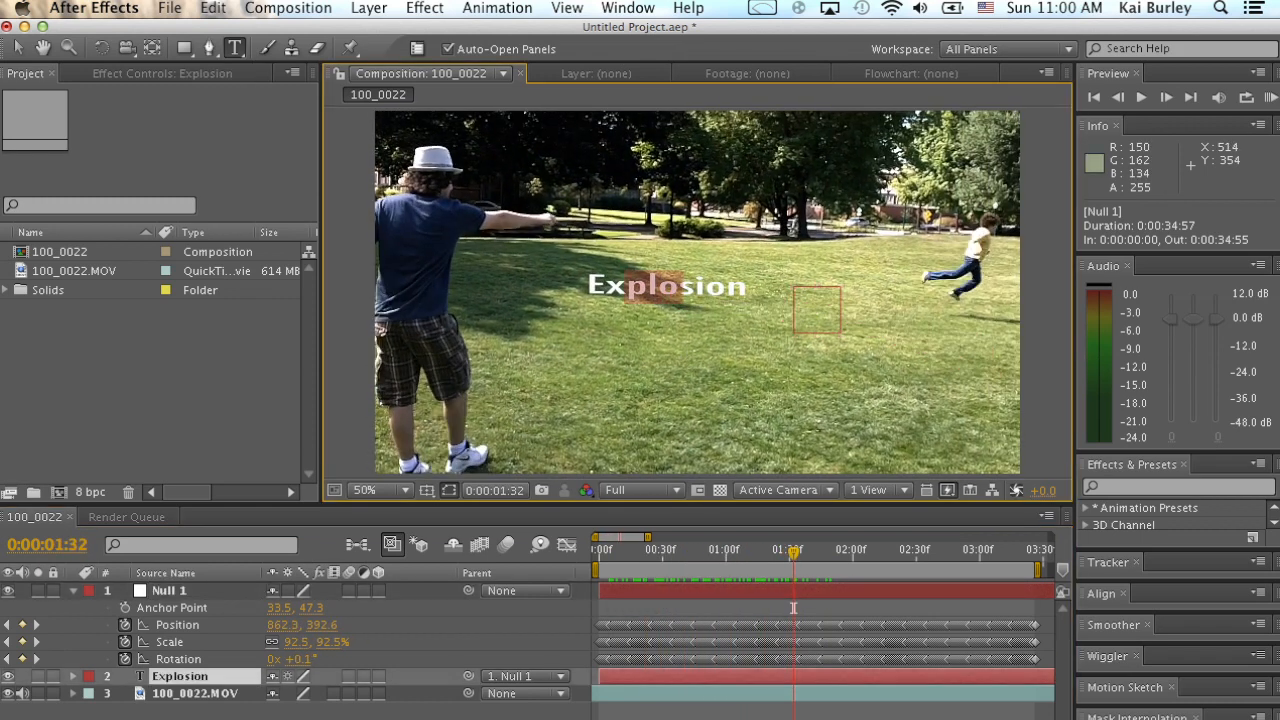
left_click(524, 474)
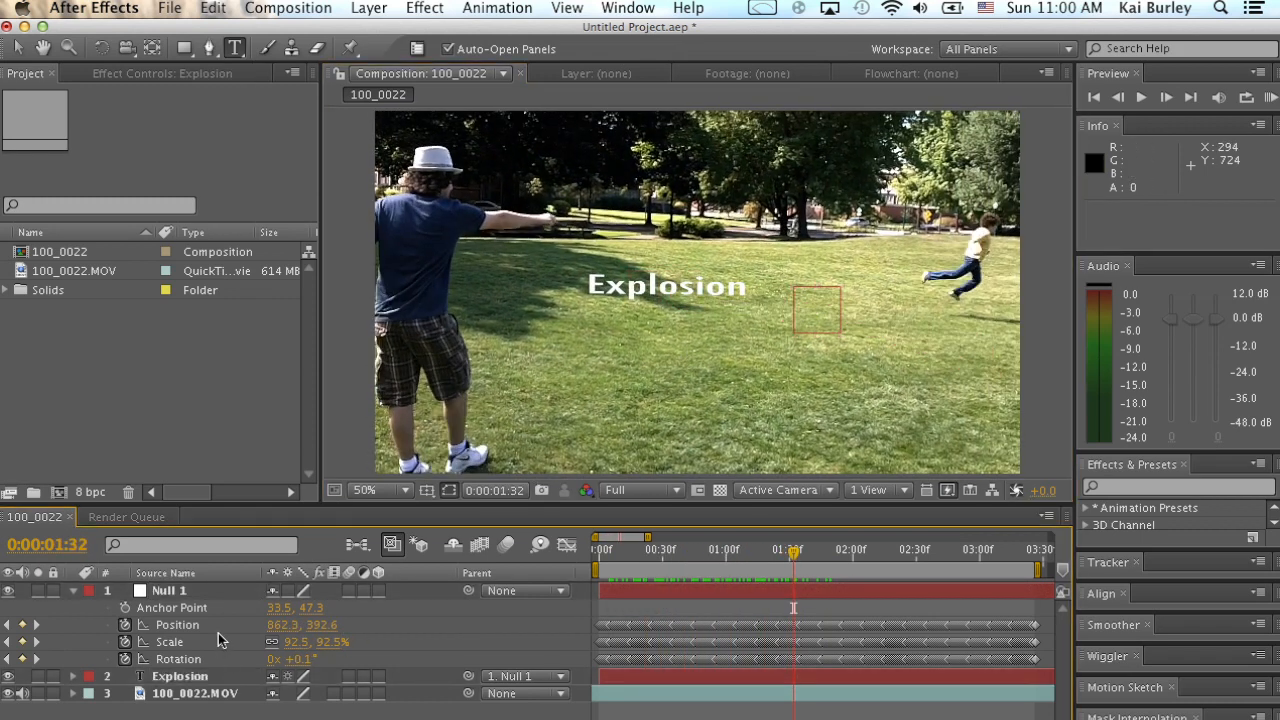
key("v")
left_click_drag(660, 302, 790, 303)
mouse_move(705, 552)
left_mouse_down()
mouse_move(657, 550)
mouse_move(968, 562)
mouse_move(728, 553)
left_mouse_up()
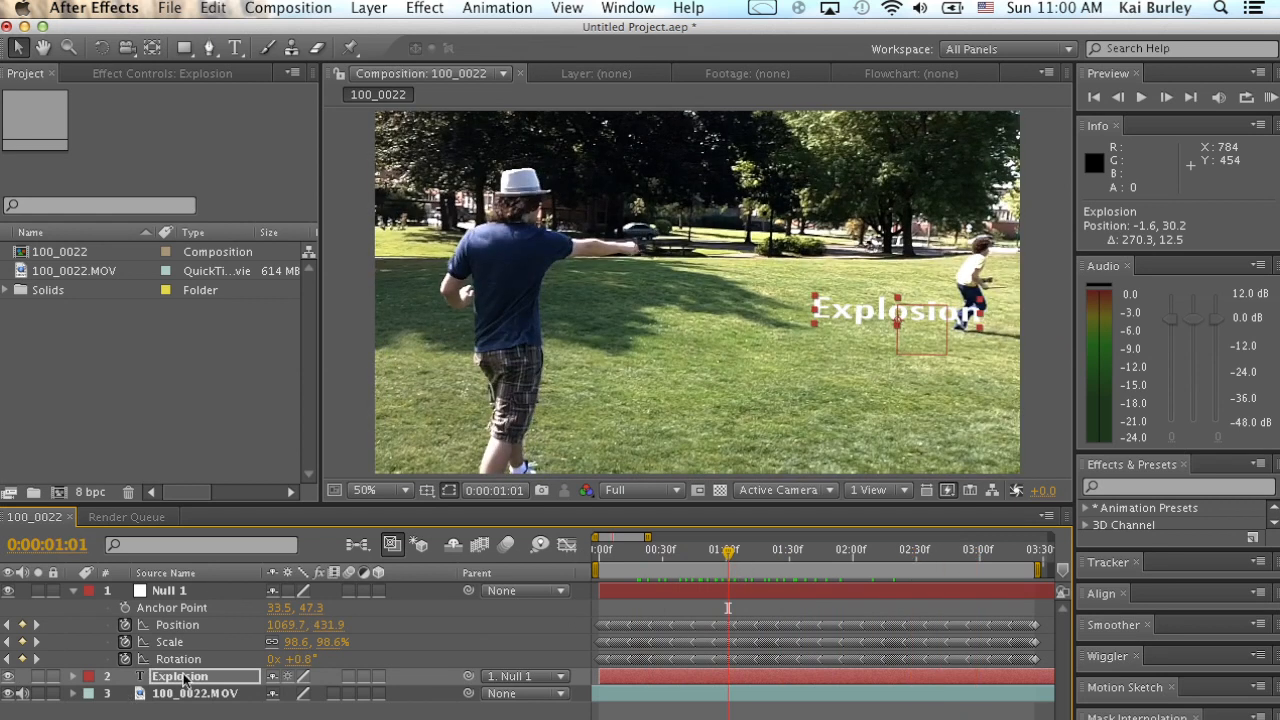
Delete the Explosion text layer.
left_click(241, 683)
key("Delete")
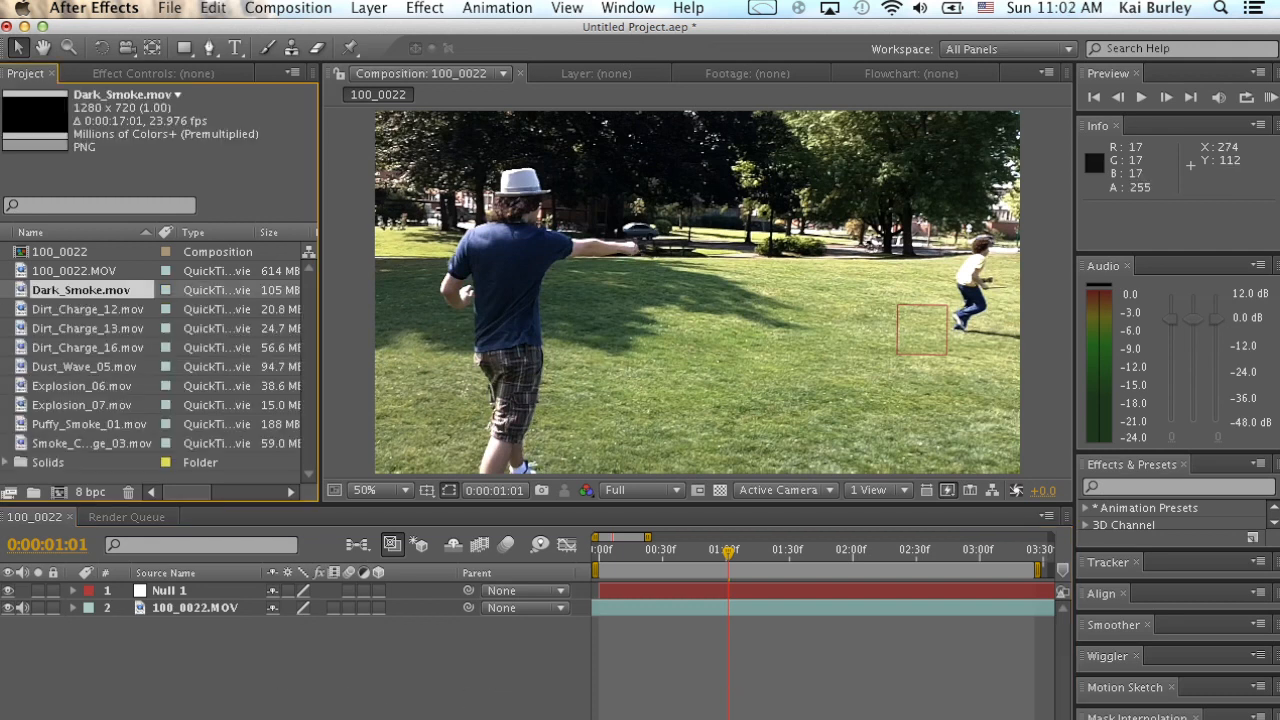
Look through the imported smoke, dirt and explosion clips in the project's footage list.
key("Down")
key("Down")
key("Down")
key("Down")
key("Down")
key("Down")
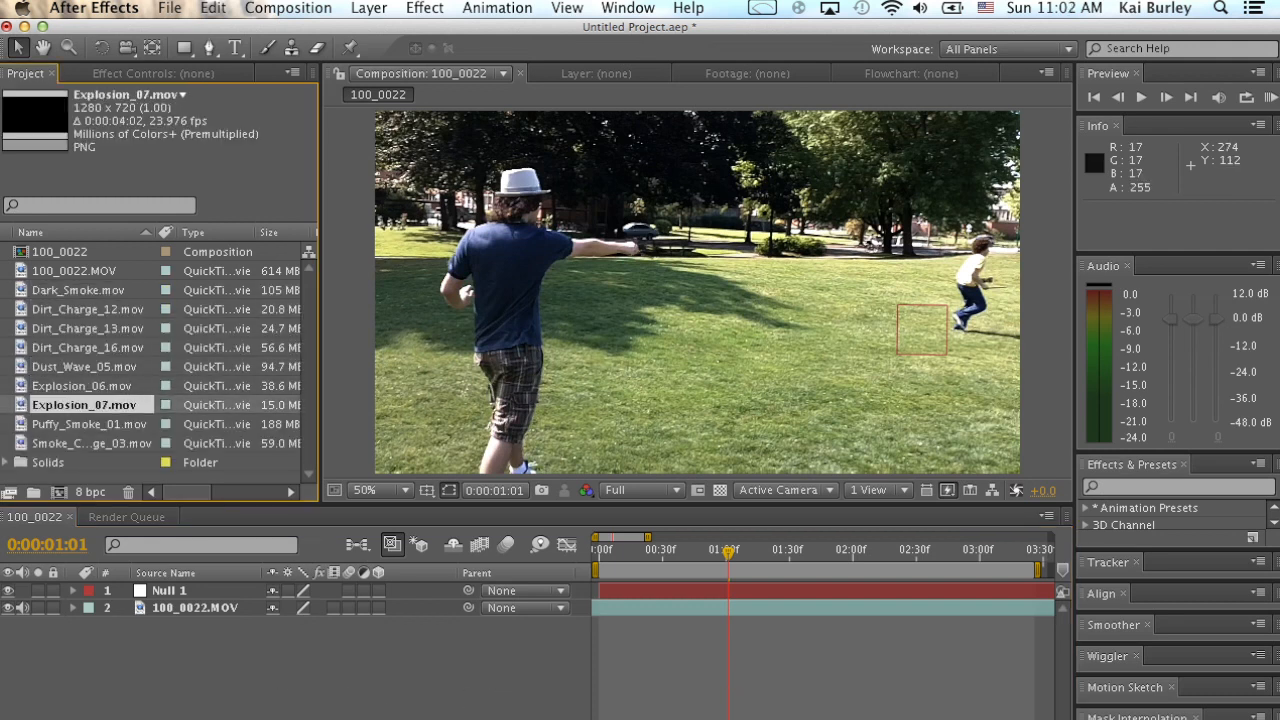
key("Up")
key("Up")
key("Up")
key("Up")
key("Up")
key("Up")
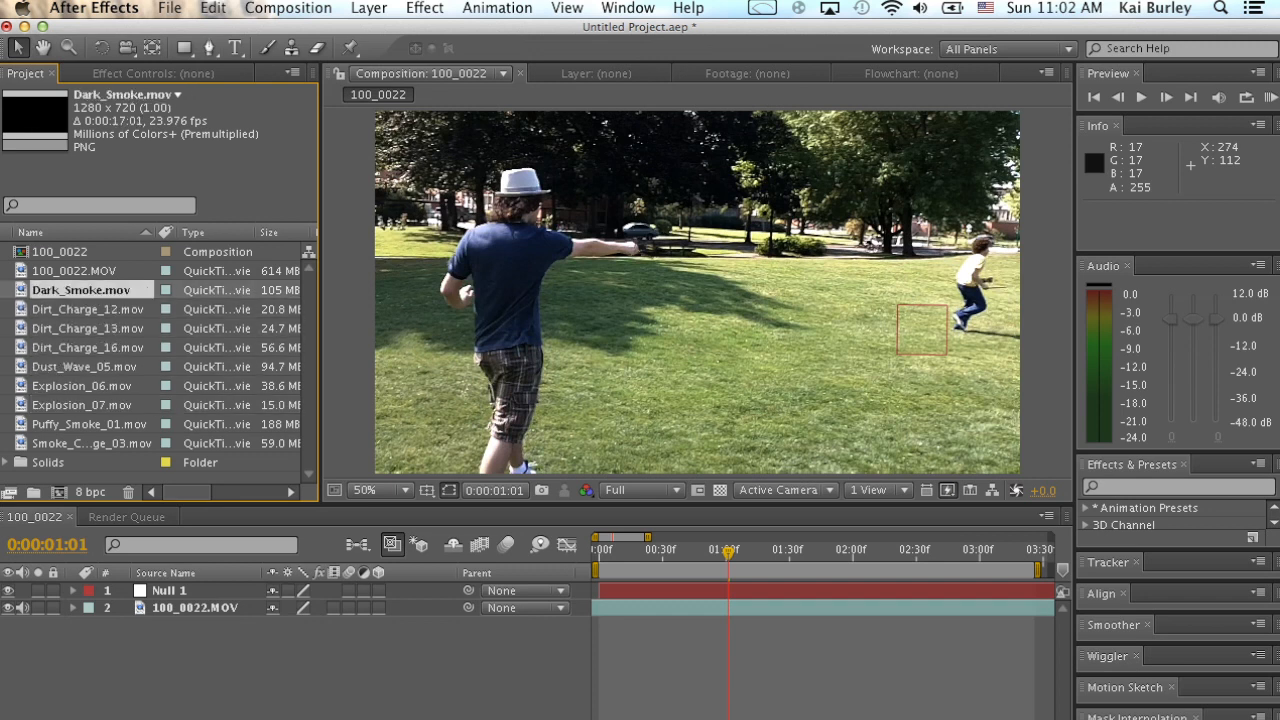
left_click(89, 424)
left_click(90, 443)
left_click(300, 660)
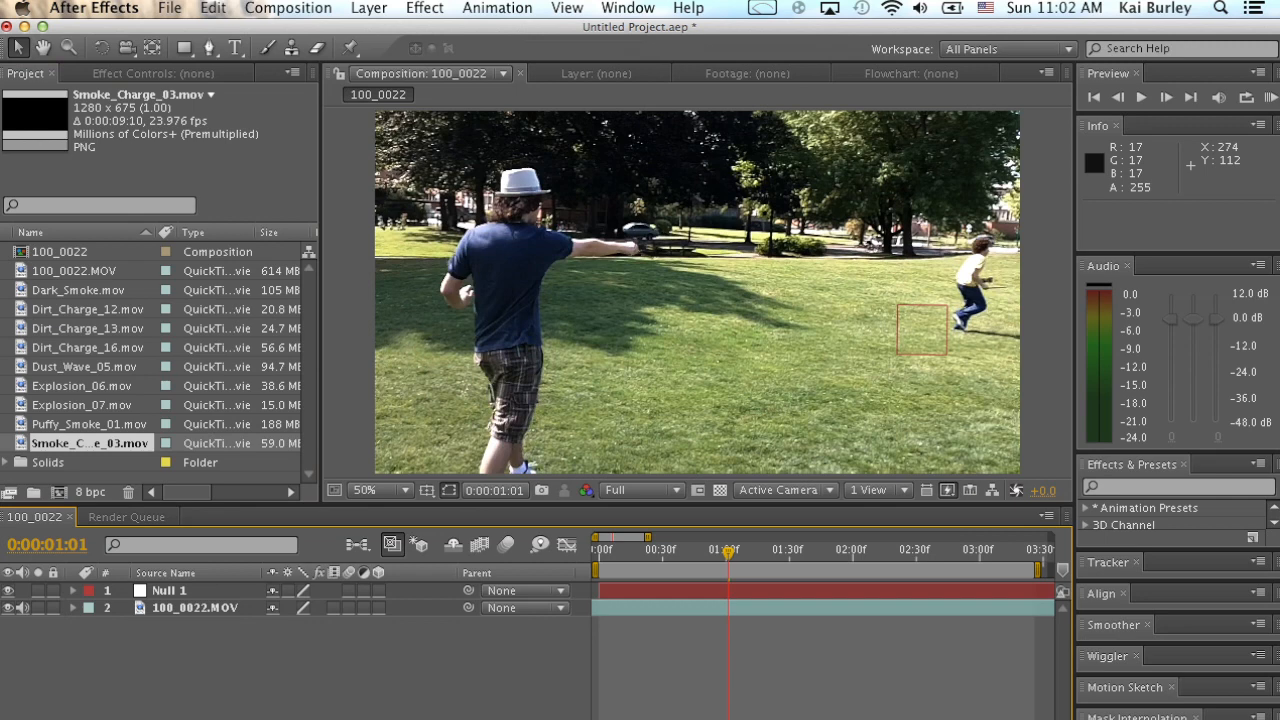
Add Explosion_06.mov to the composition between Null 1 and the footage, starting at 0:00:00:58.
mouse_move(728, 552)
left_mouse_down()
mouse_move(631, 552)
mouse_move(834, 552)
mouse_move(728, 552)
left_mouse_up()
key("space")
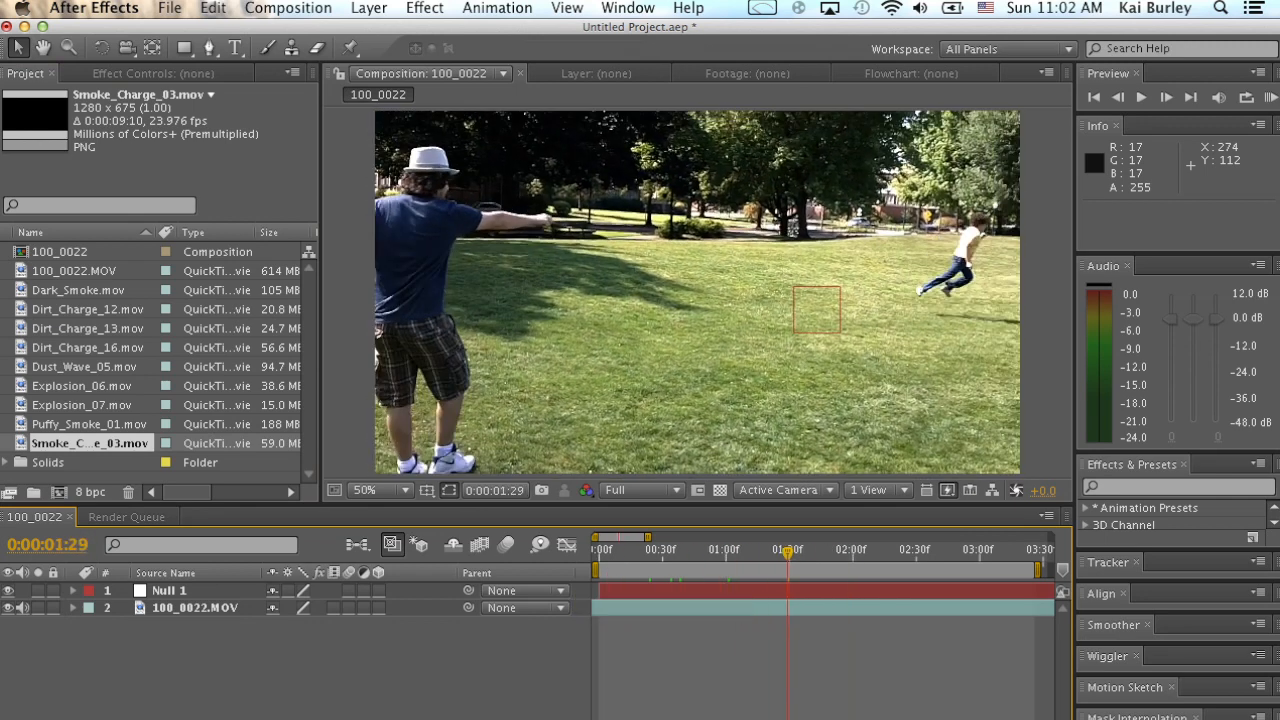
left_click_drag(787, 552, 743, 552)
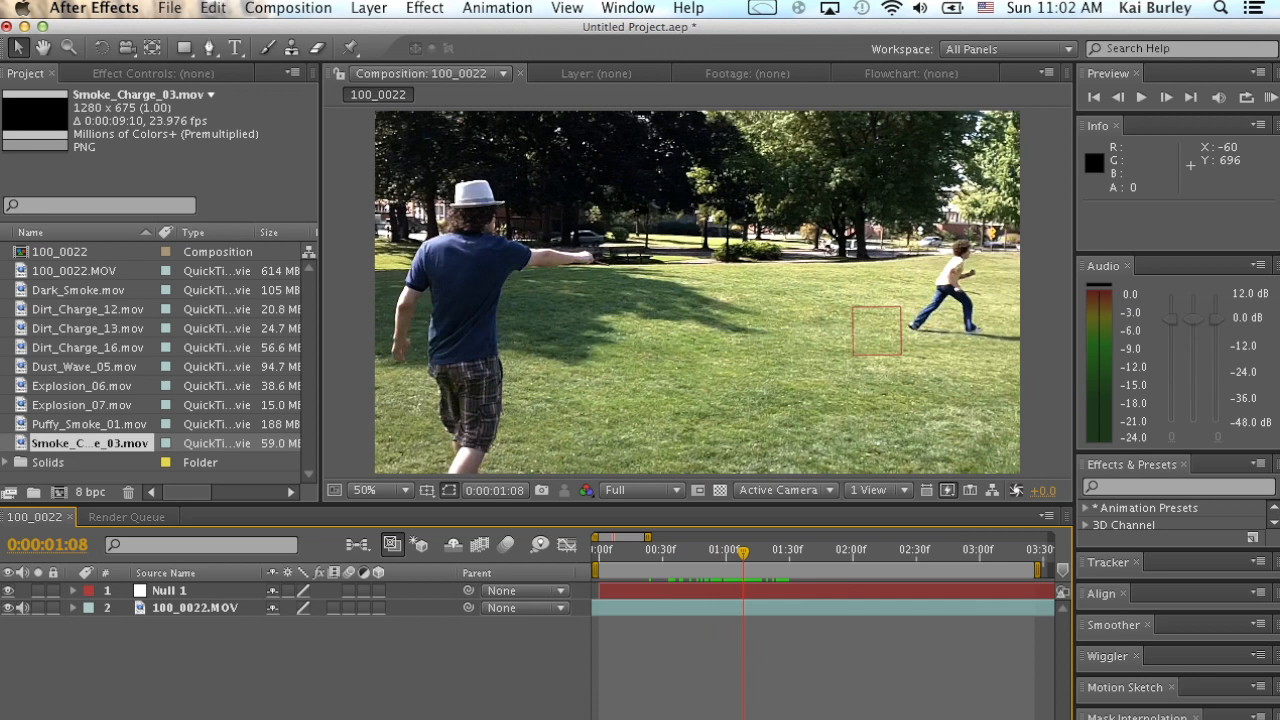
left_click_drag(81, 386, 813, 432)
left_click_drag(642, 591, 800, 576)
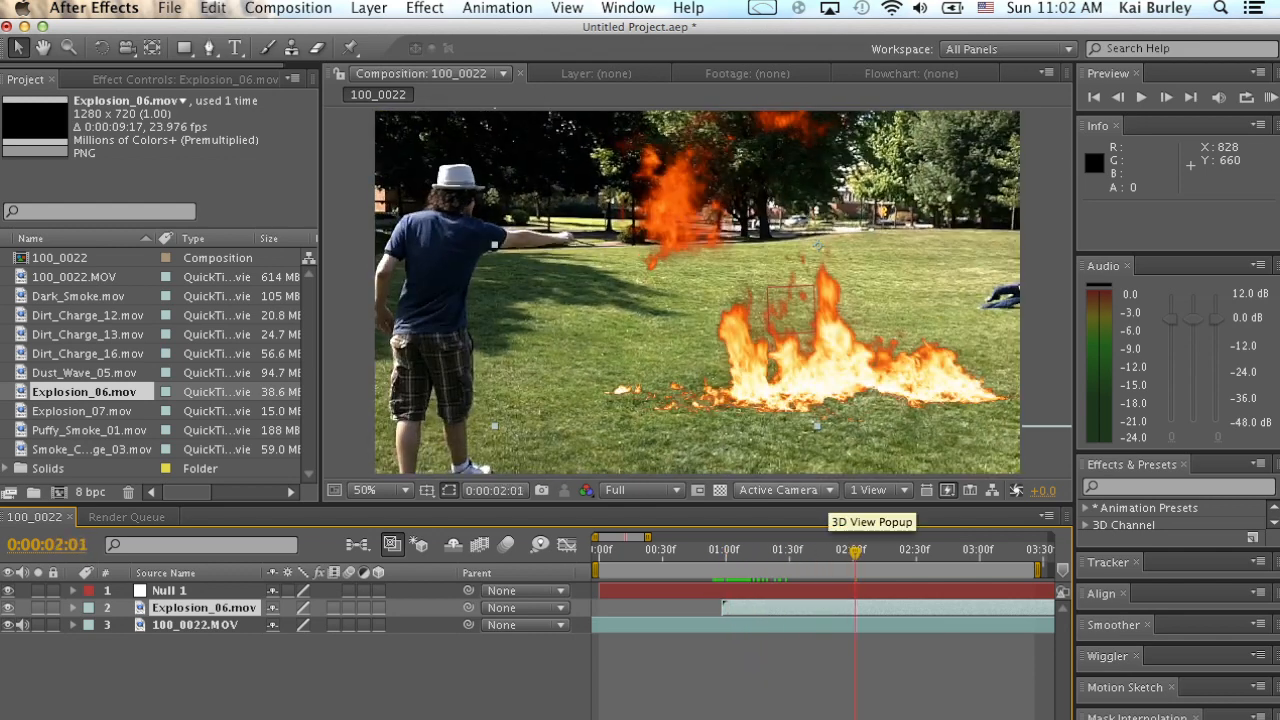
Move the explosion to the running boy's heels at 0:00:01:03, position 1014, 168, and parent its layer to Null 1.
left_click(732, 551)
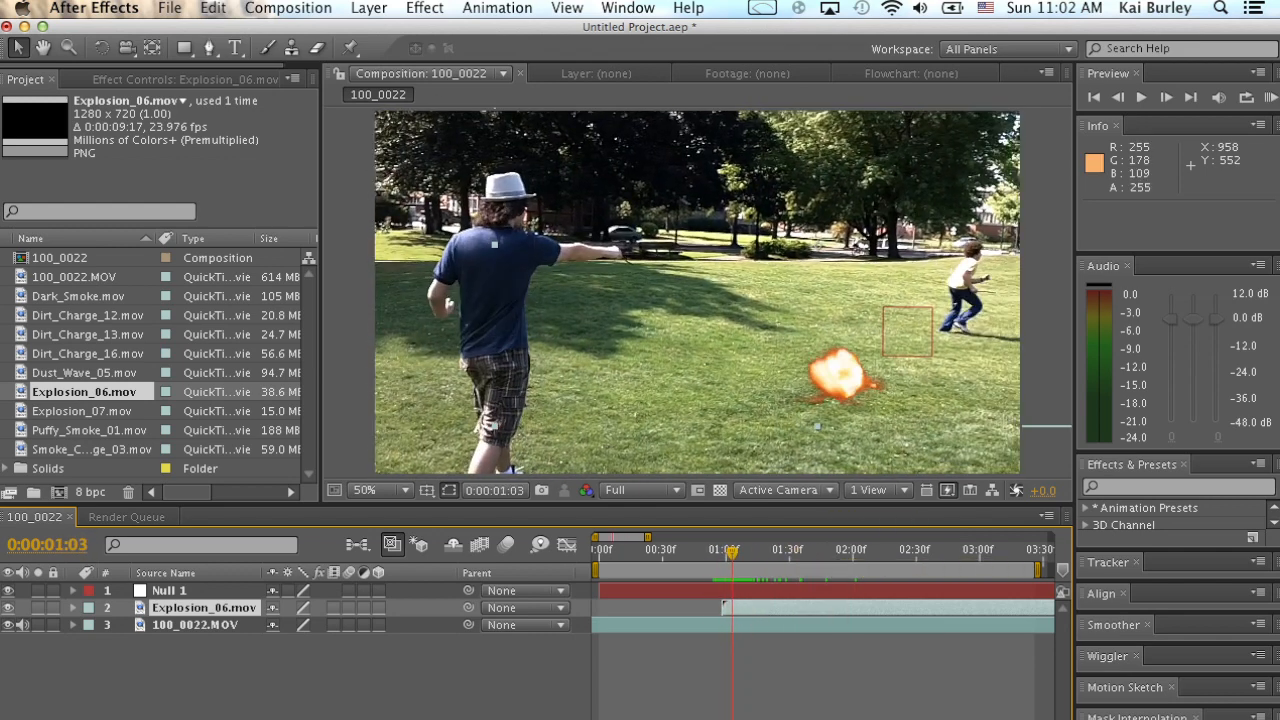
left_click_drag(854, 387, 922, 339)
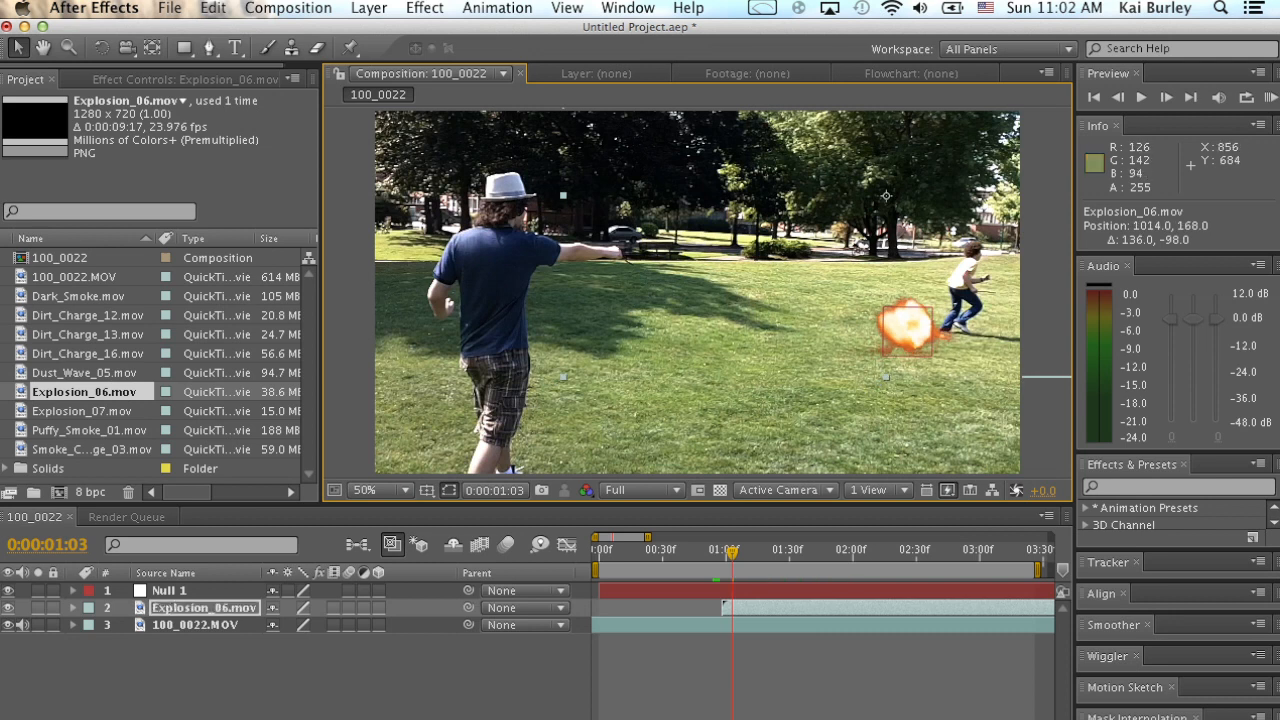
left_click(752, 608)
left_click_drag(468, 608, 168, 591)
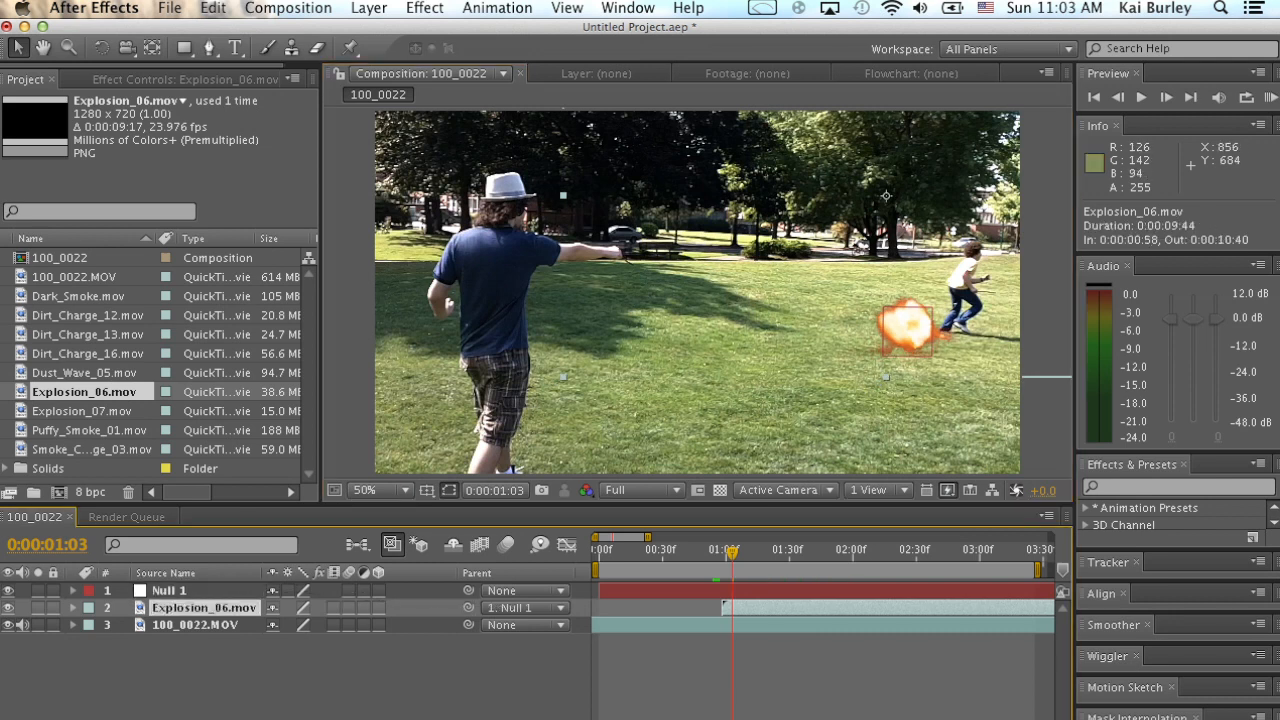
key("space")
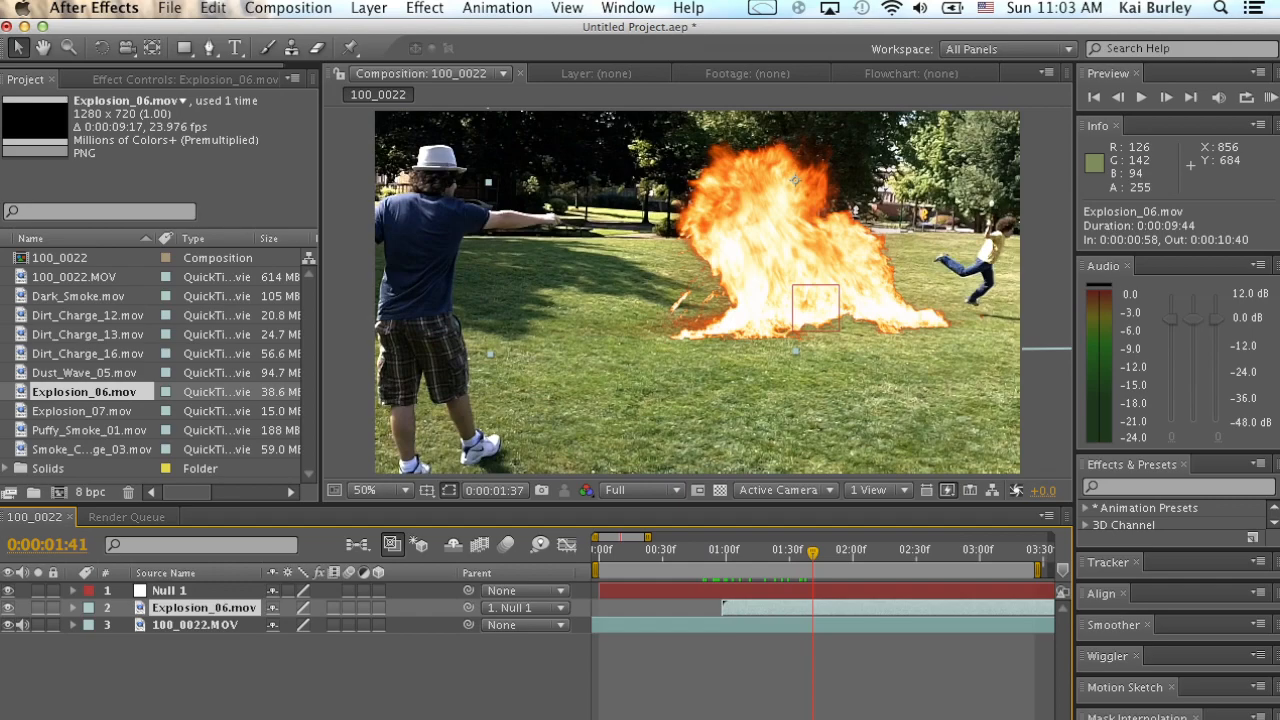
Scale the Explosion_06 layer to 76.4% and reposition it on the grass at about 45.4, -161.3.
mouse_move(799, 551)
left_mouse_down()
mouse_move(757, 553)
mouse_move(819, 553)
left_mouse_up()
left_click_drag(806, 308, 811, 292)
left_click_drag(819, 553, 772, 553)
key("s")
left_click_drag(300, 625, 275, 625)
left_click_drag(842, 229, 858, 275)
key("KP_0")
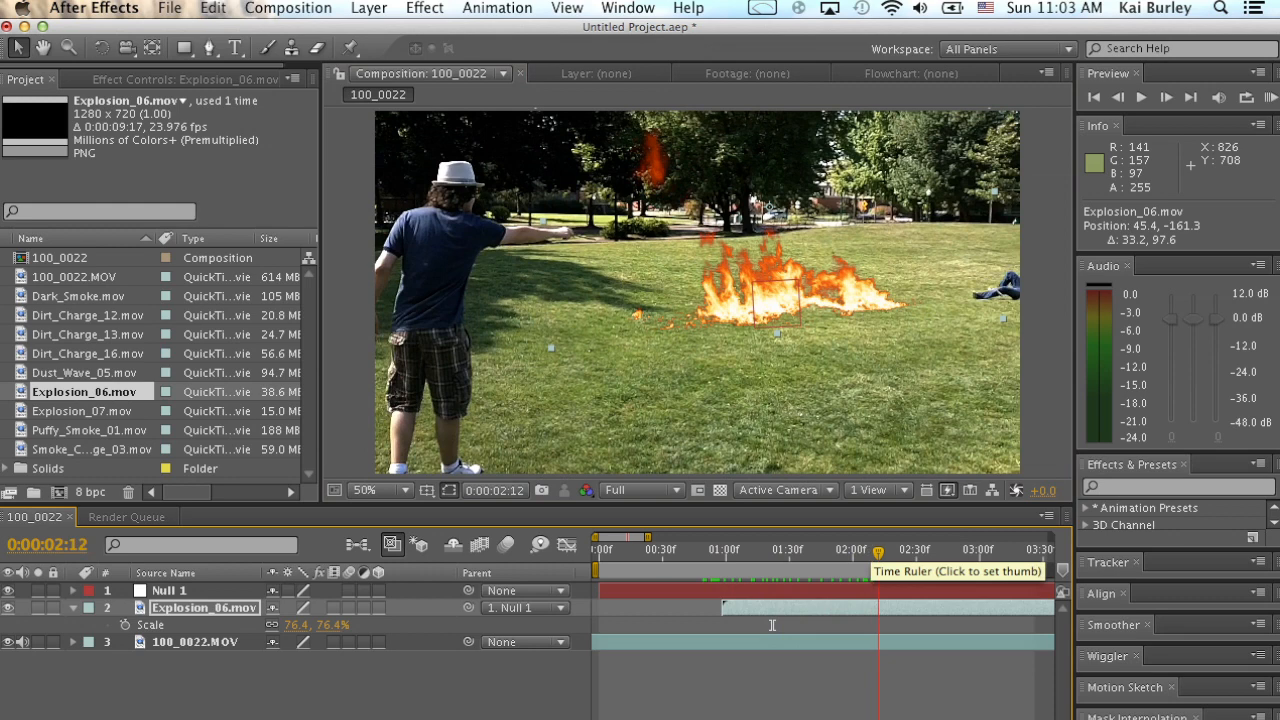
Set the Explosion_06 scale to 83.4%, move it to about 35.1, -176.6, and scrub the timeline to check its placement.
left_click_drag(847, 552, 844, 552)
left_click_drag(296, 625, 303, 625)
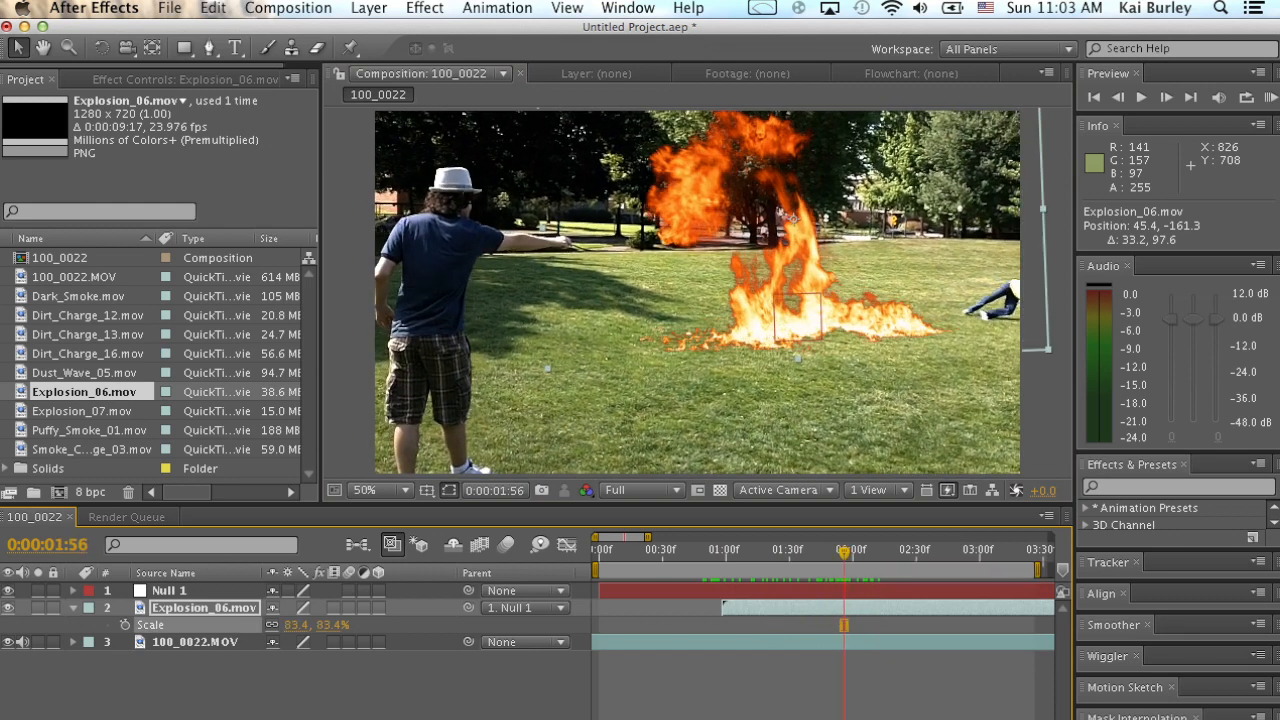
left_click_drag(678, 337, 673, 330)
left_click_drag(844, 552, 747, 552)
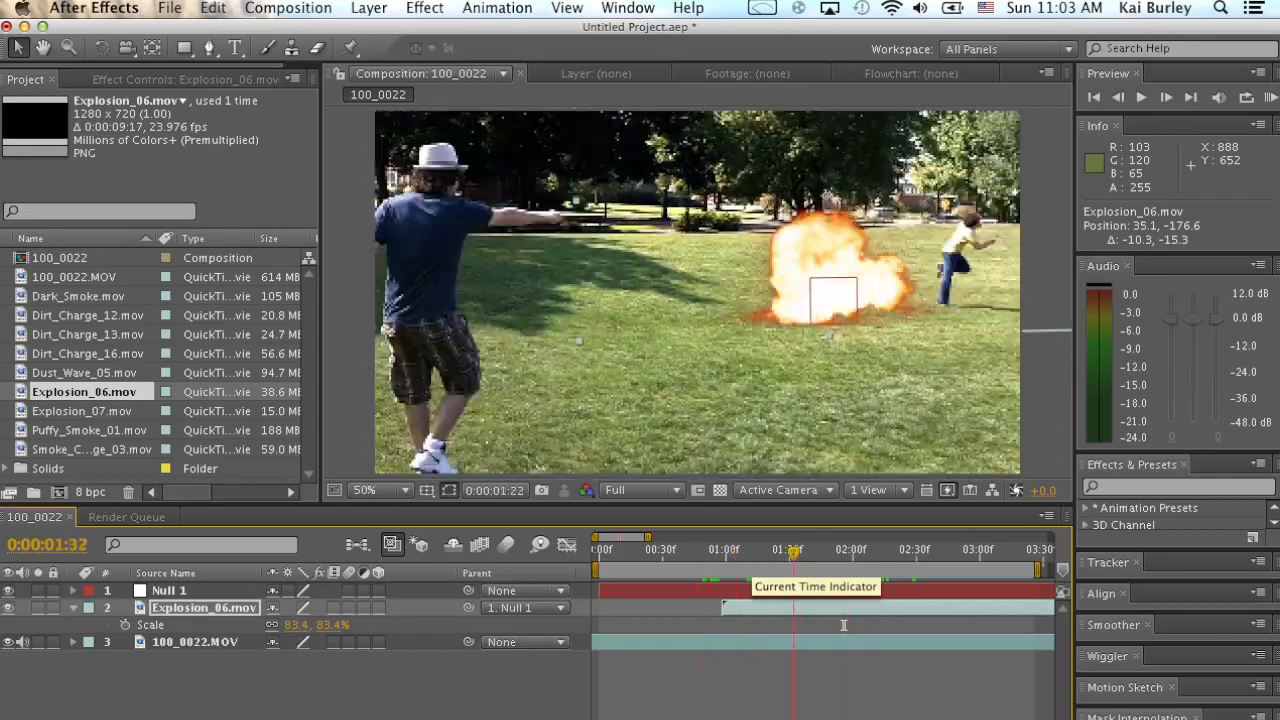
left_click_drag(843, 625, 766, 625)
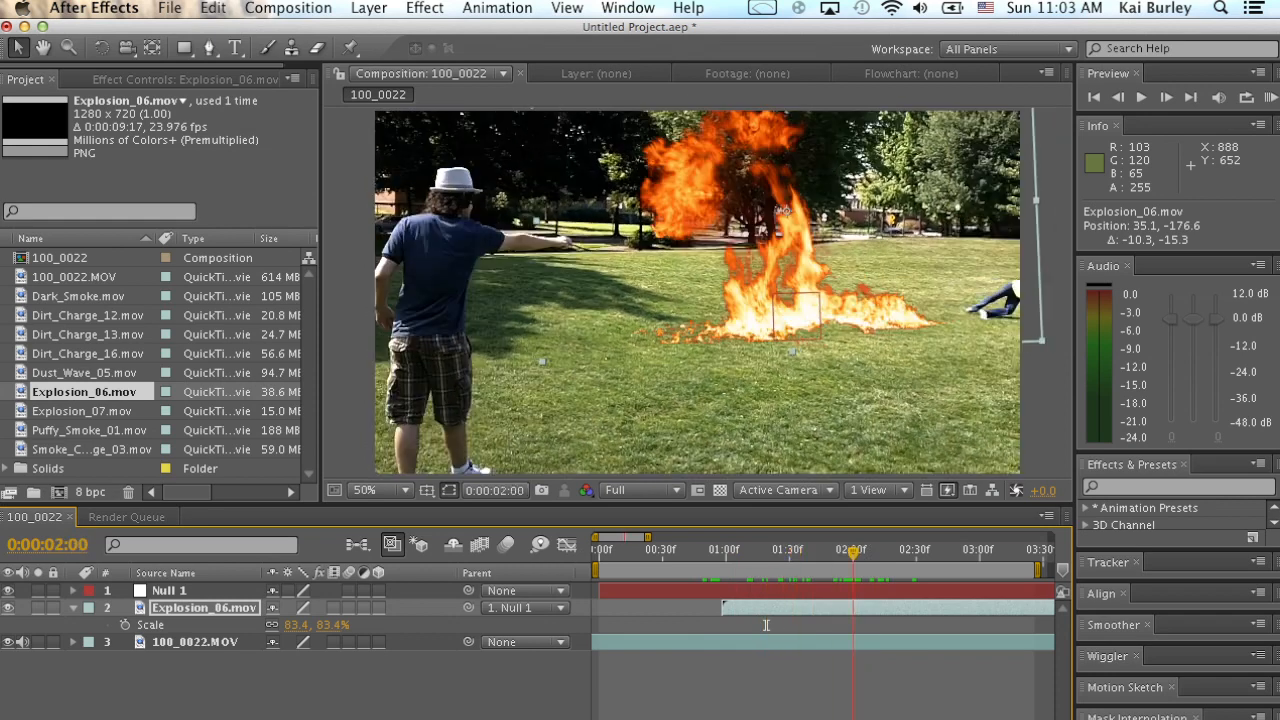
left_click_drag(718, 553, 828, 553)
left_click(828, 625)
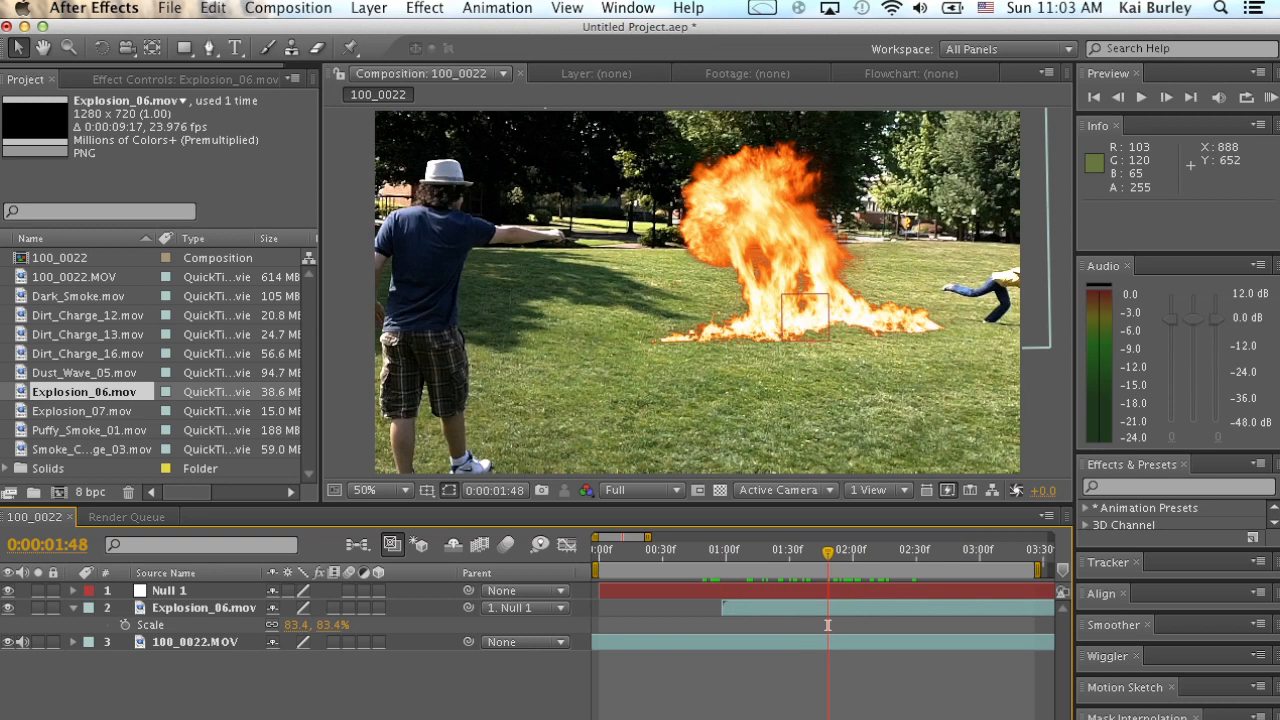
Add Dark_Smoke.mov beneath the Explosion_06 layer and move the smoke behind the fire, to position 836, 60.
left_click(88, 354)
left_click(88, 315)
mouse_move(85, 302)
left_mouse_down()
mouse_move(273, 460)
mouse_move(225, 640)
left_mouse_up()
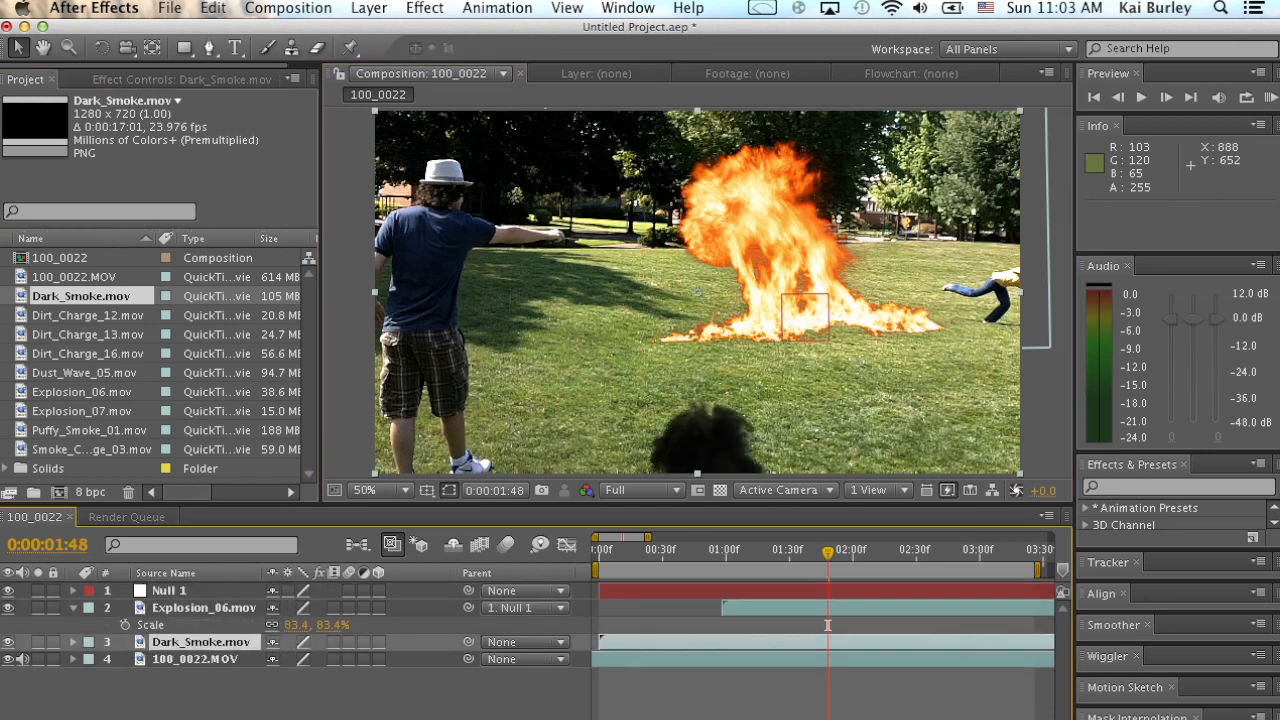
left_click_drag(711, 440, 810, 288)
key("Return")
left_click_drag(828, 552, 968, 552)
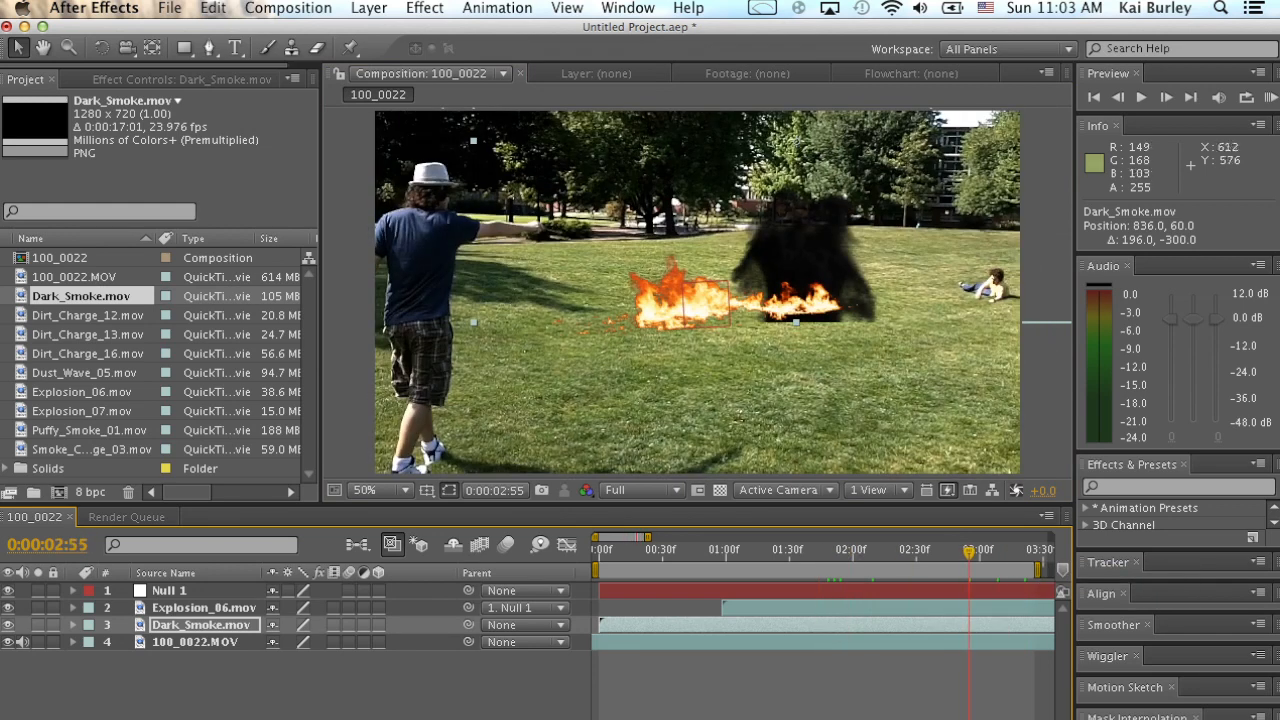
Time-stretch the Dark_Smoke layer to 30% with the layer in-point held in place, and preview the faster smoke.
left_click(369, 8)
mouse_move(470, 209)
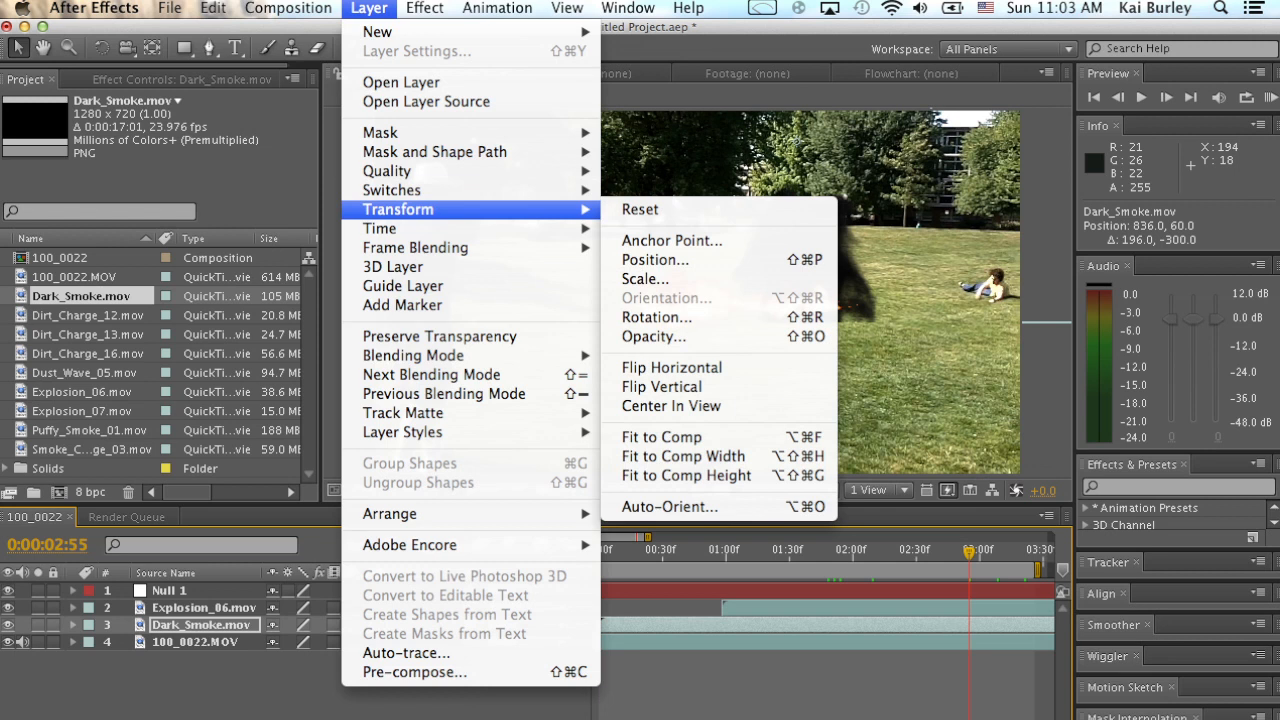
left_click(670, 266)
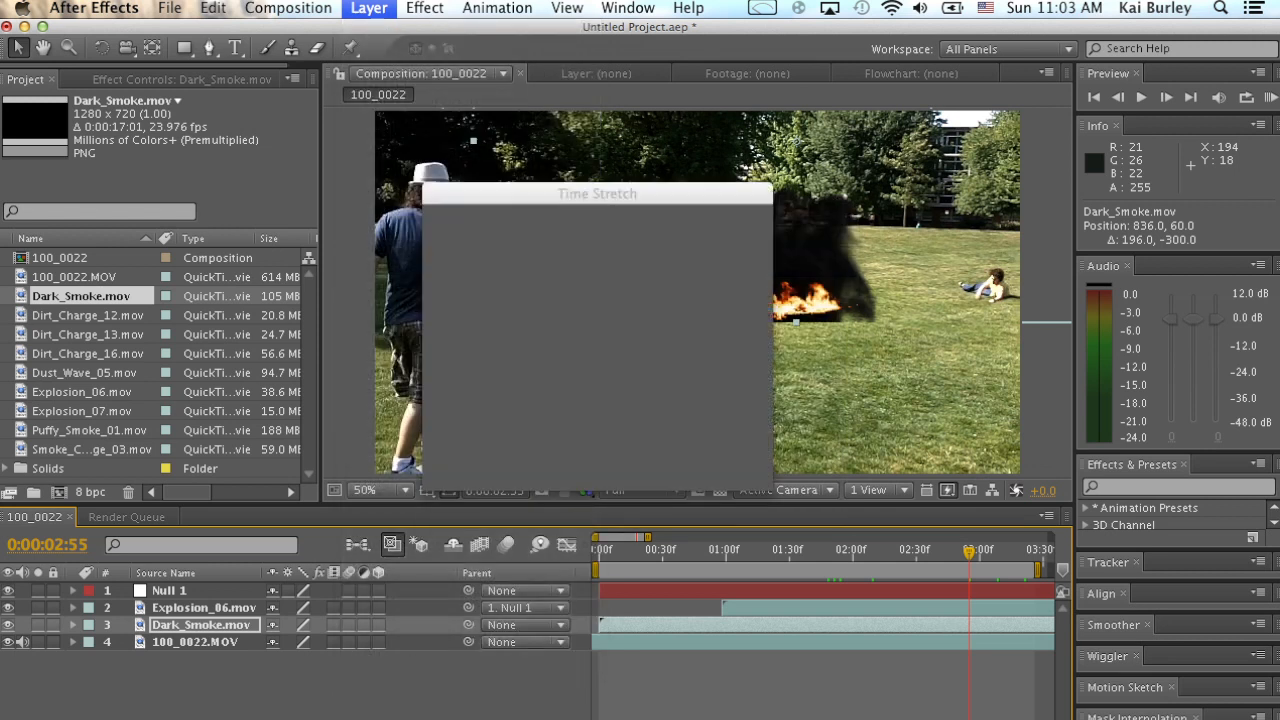
left_click_drag(600, 193, 428, 133)
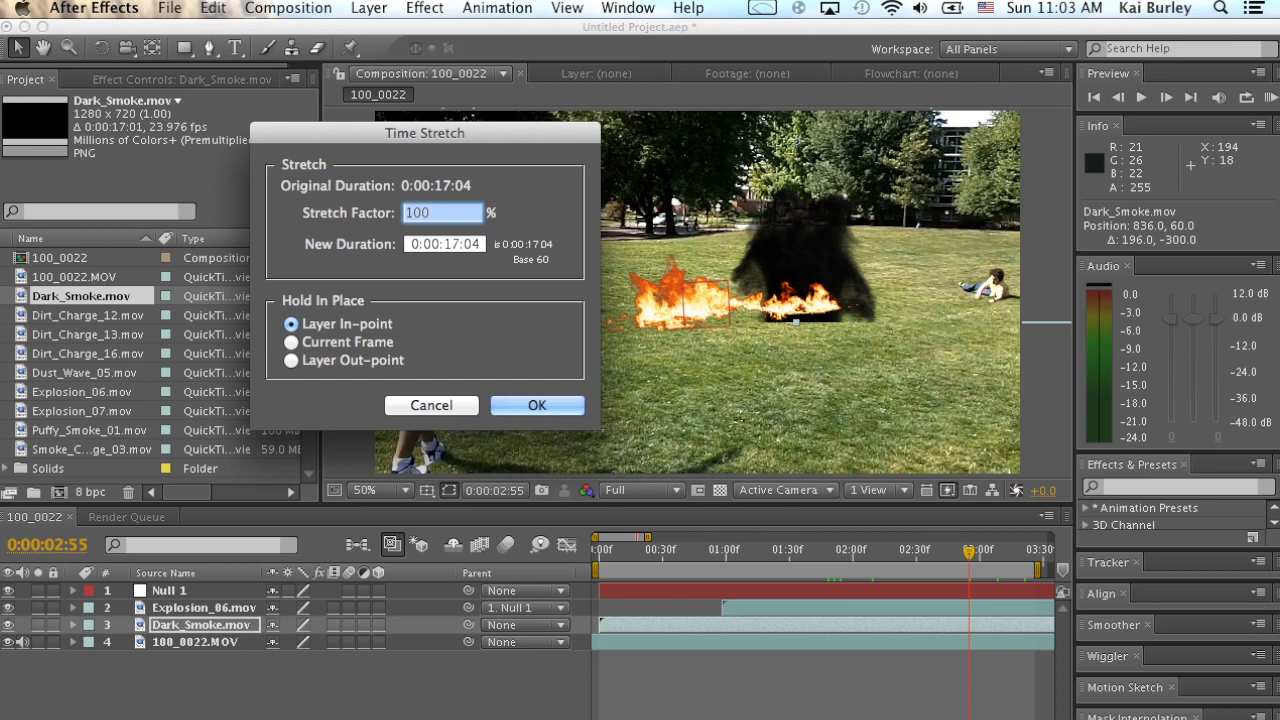
left_click_drag(428, 133, 380, 114)
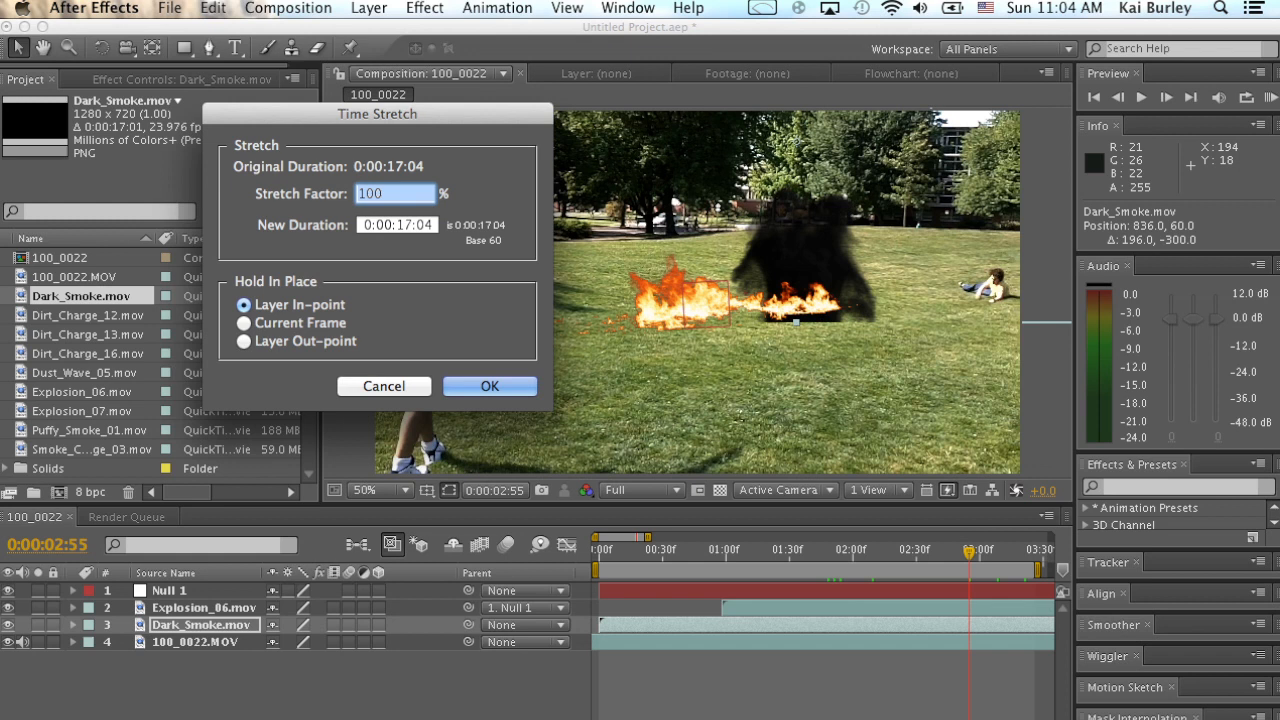
type("30")
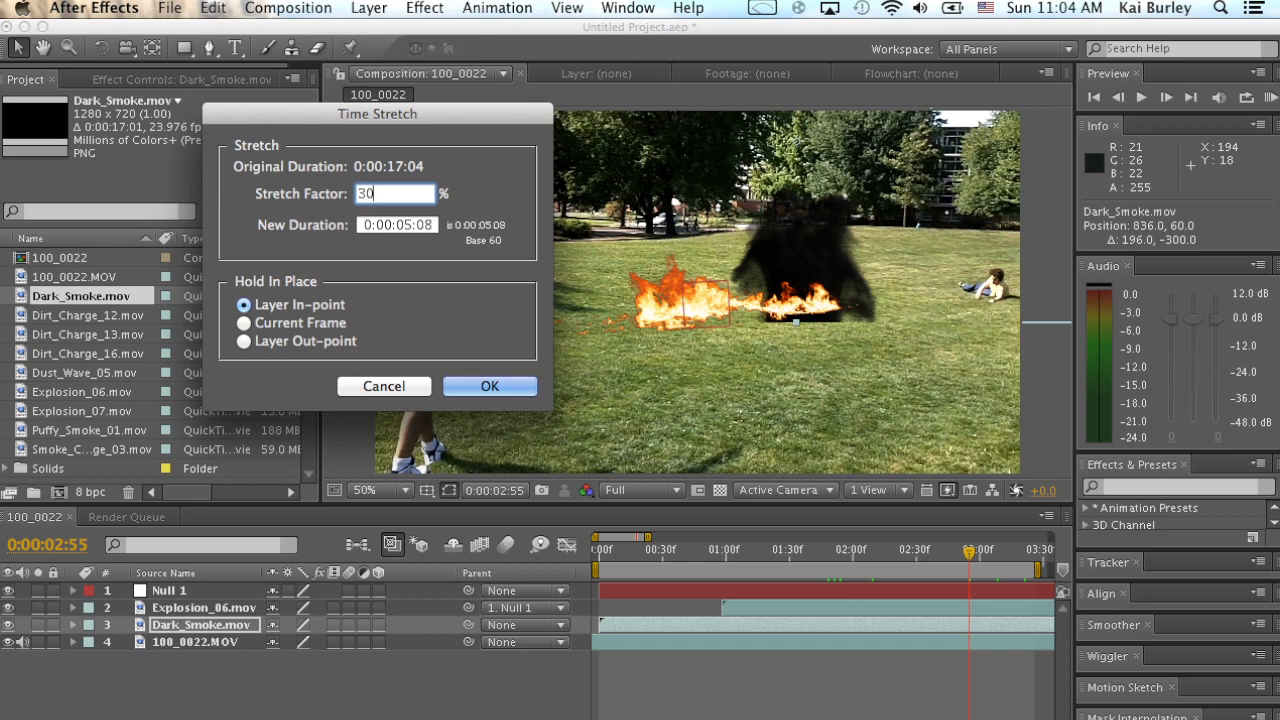
key("Return")
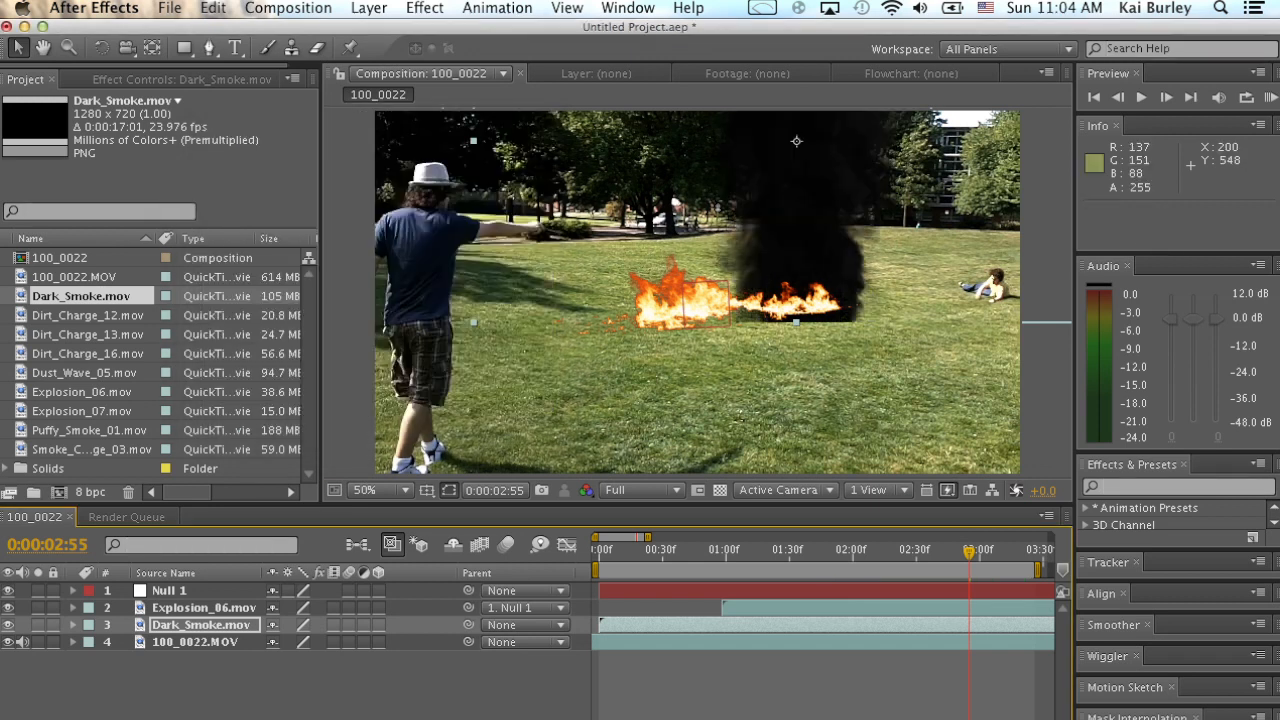
key("KP_0")
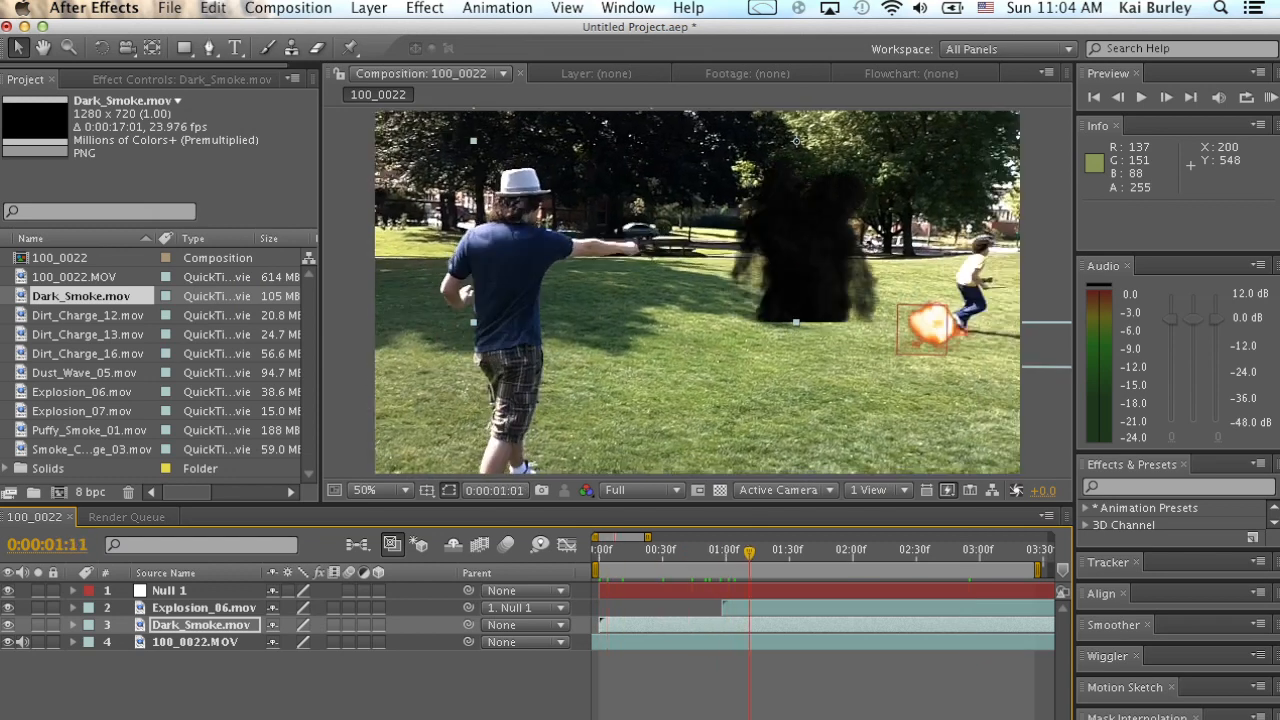
Shift the Dark_Smoke layer to start at 0:00:01:00, parent it to Null 1, and preview the result.
left_click_drag(647, 625, 774, 625)
key("KP_0")
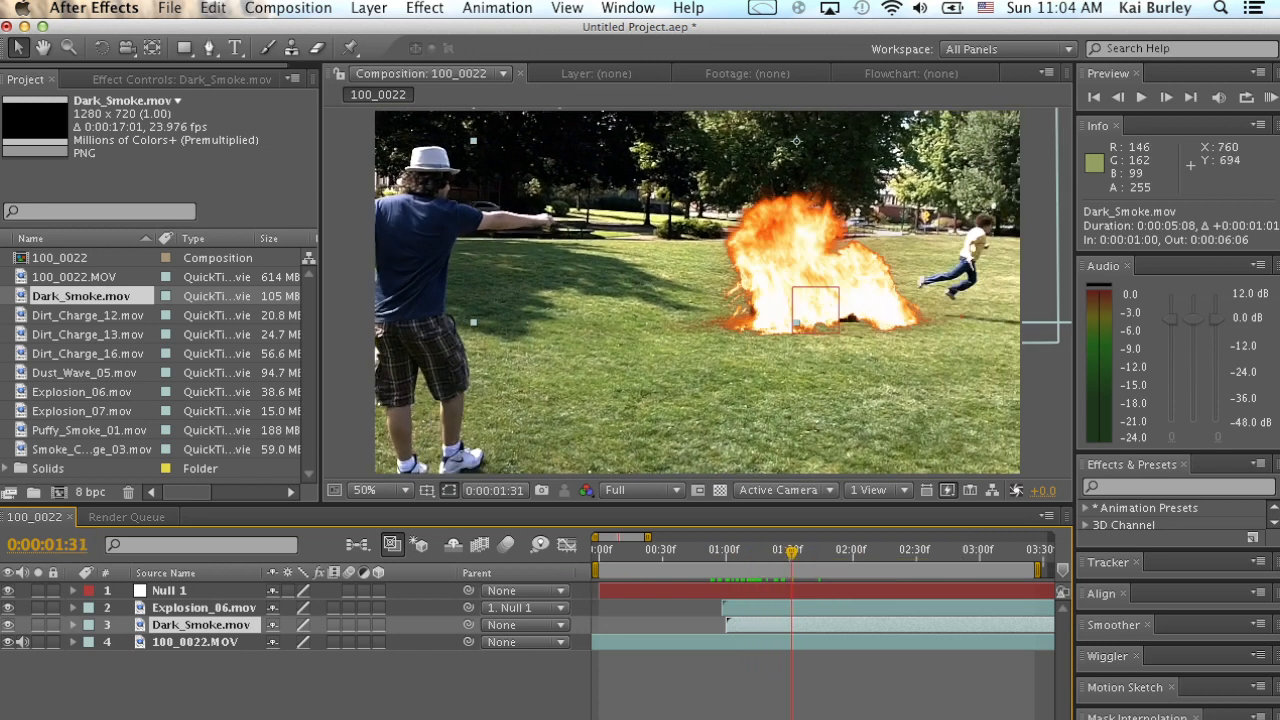
left_click_drag(467, 625, 165, 590)
left_click_drag(805, 553, 716, 553)
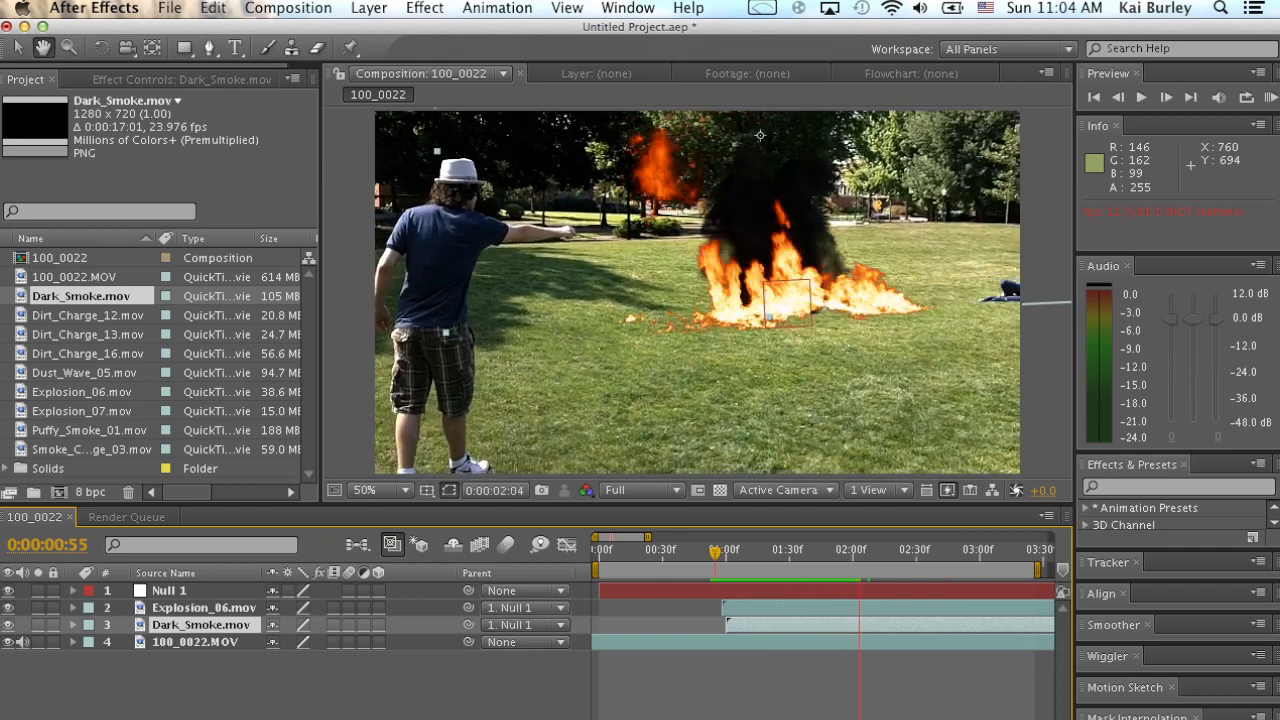
key("space")
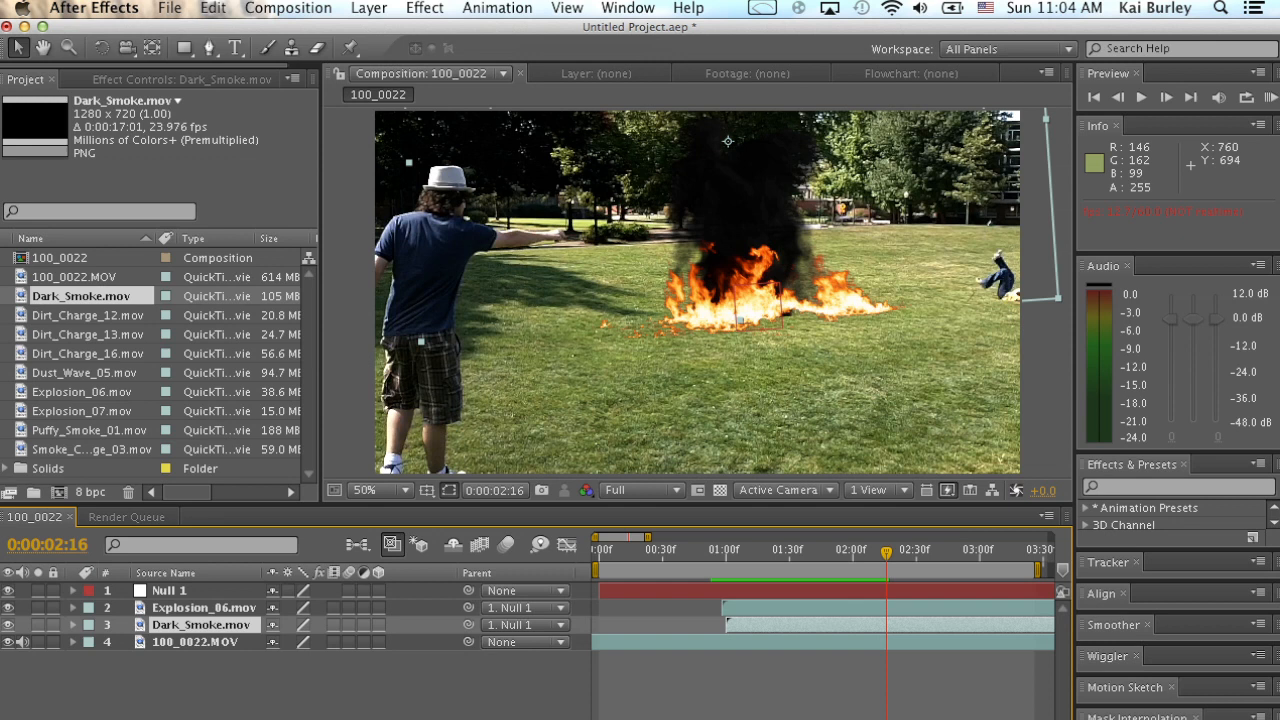
left_click(424, 8)
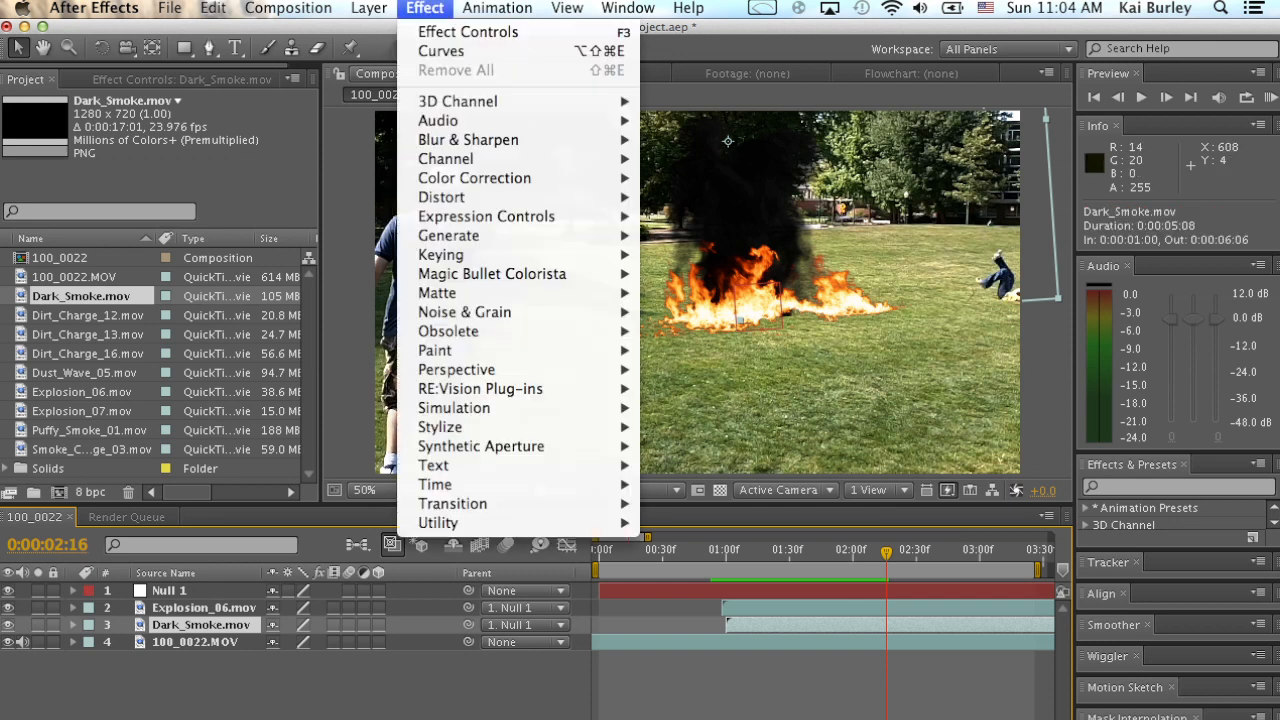
left_click(442, 51)
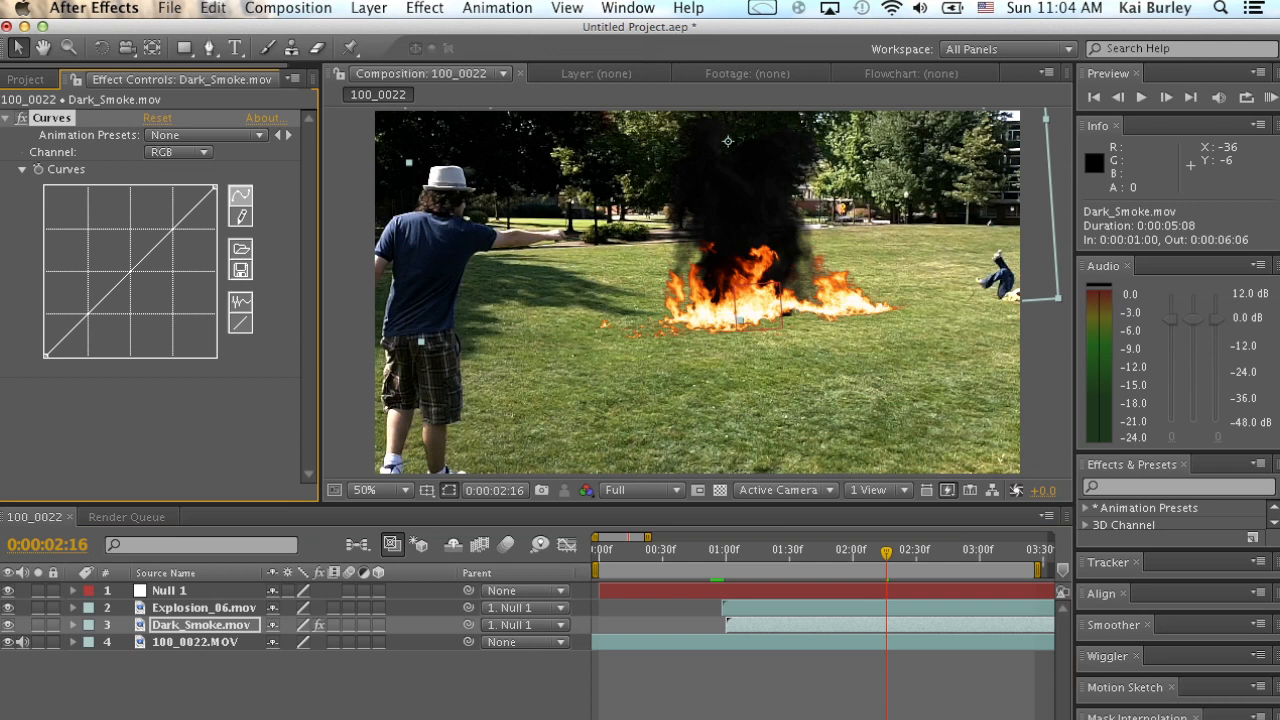
key("Delete")
Apply a Curves effect to Dark_Smoke, raising the RGB curve's black point and midtones to lighten the smoke to grey.
left_click(424, 8)
mouse_move(474, 178)
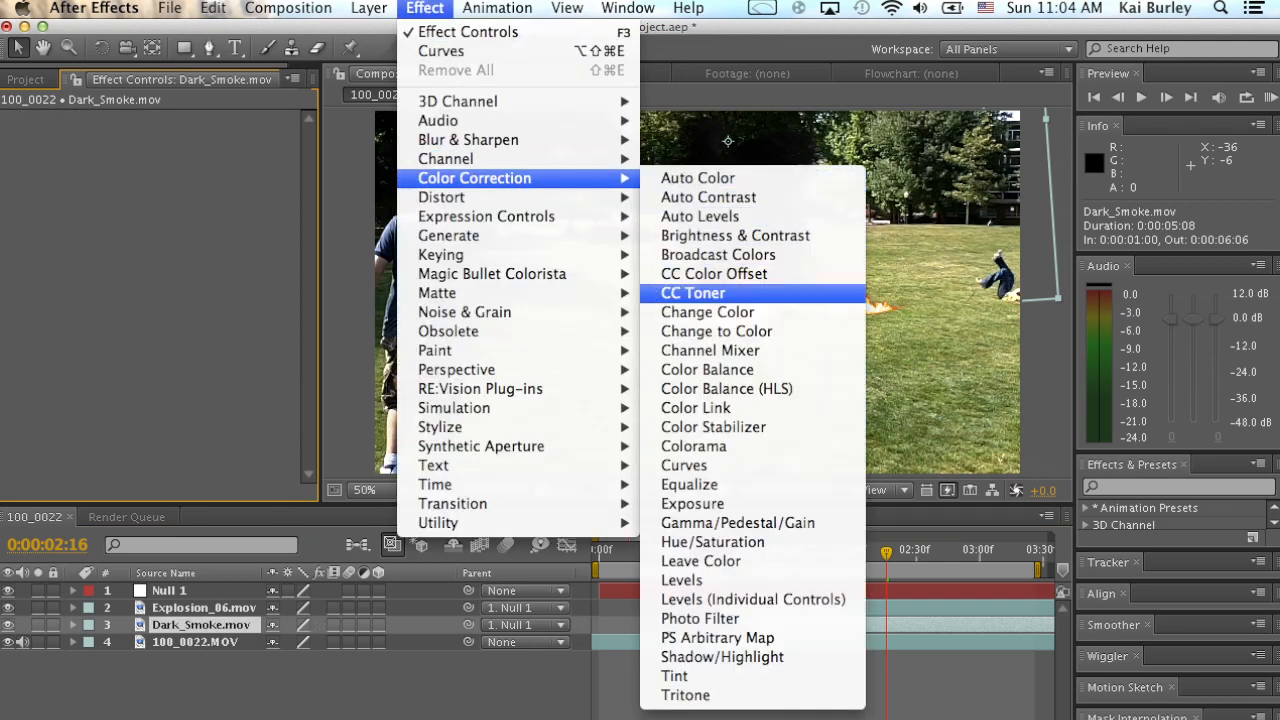
left_click(684, 465)
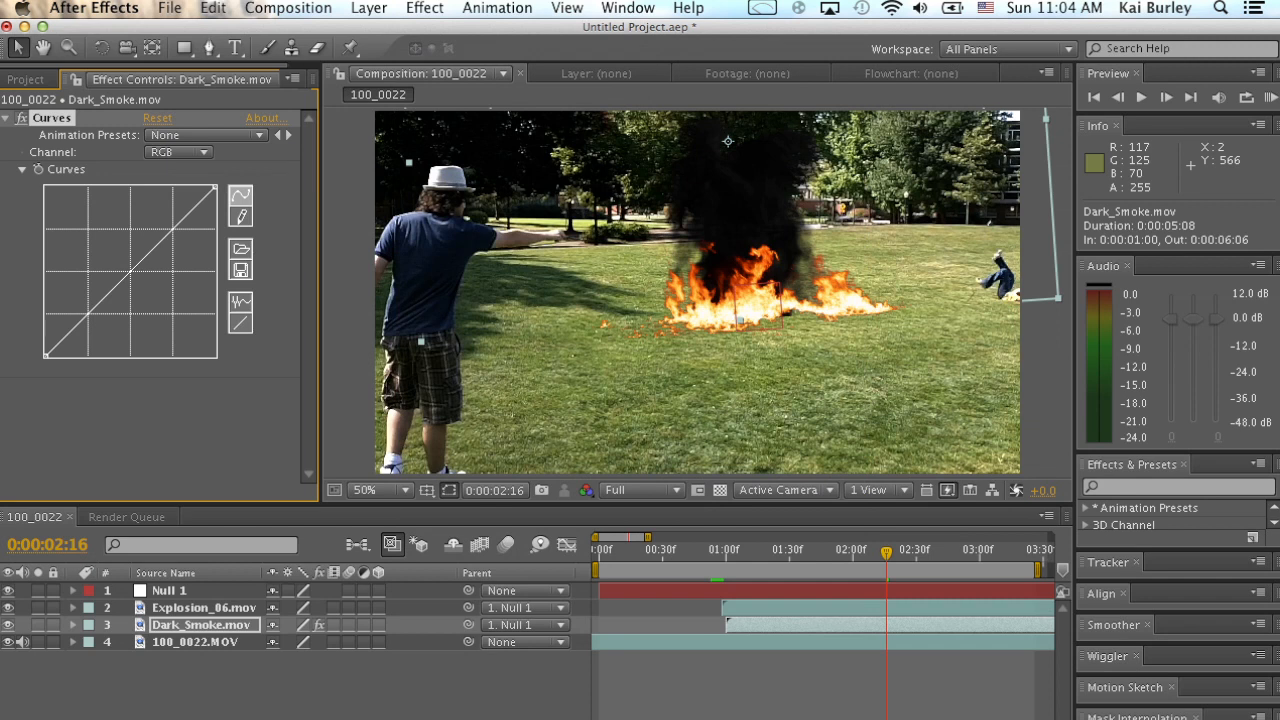
left_click_drag(215, 188, 215, 350)
key("super+z")
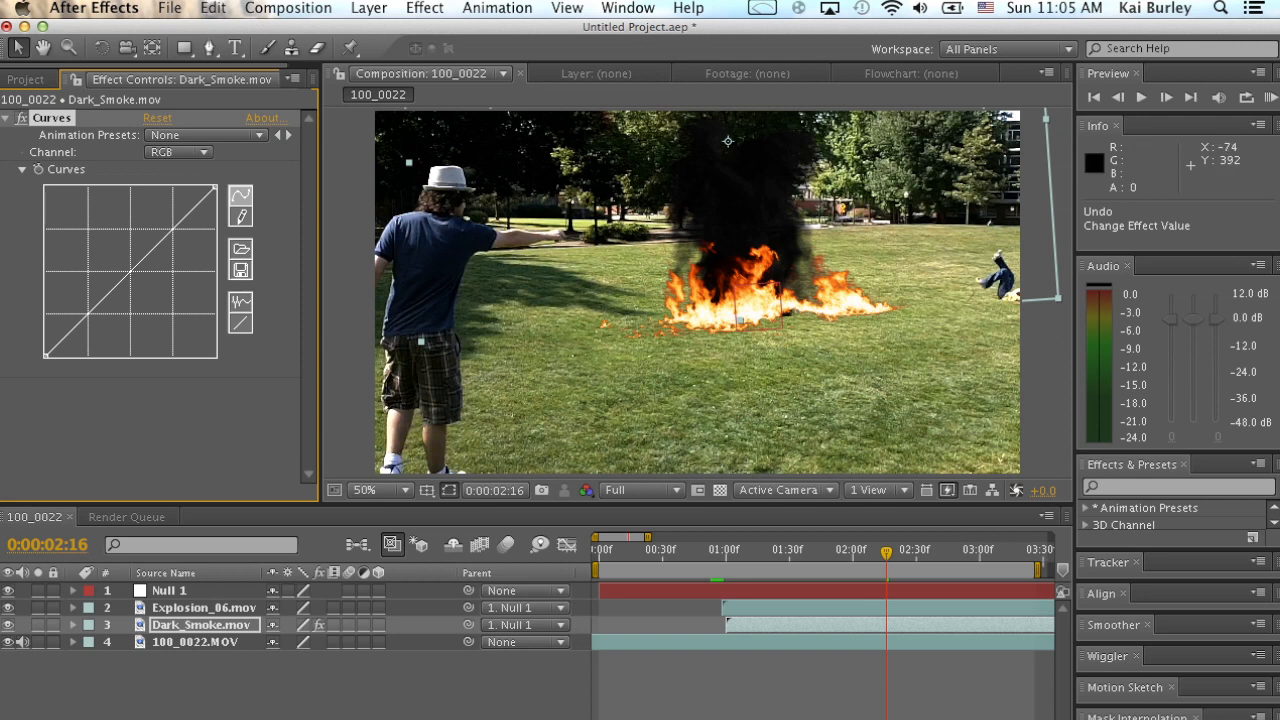
left_click_drag(44, 356, 45, 303)
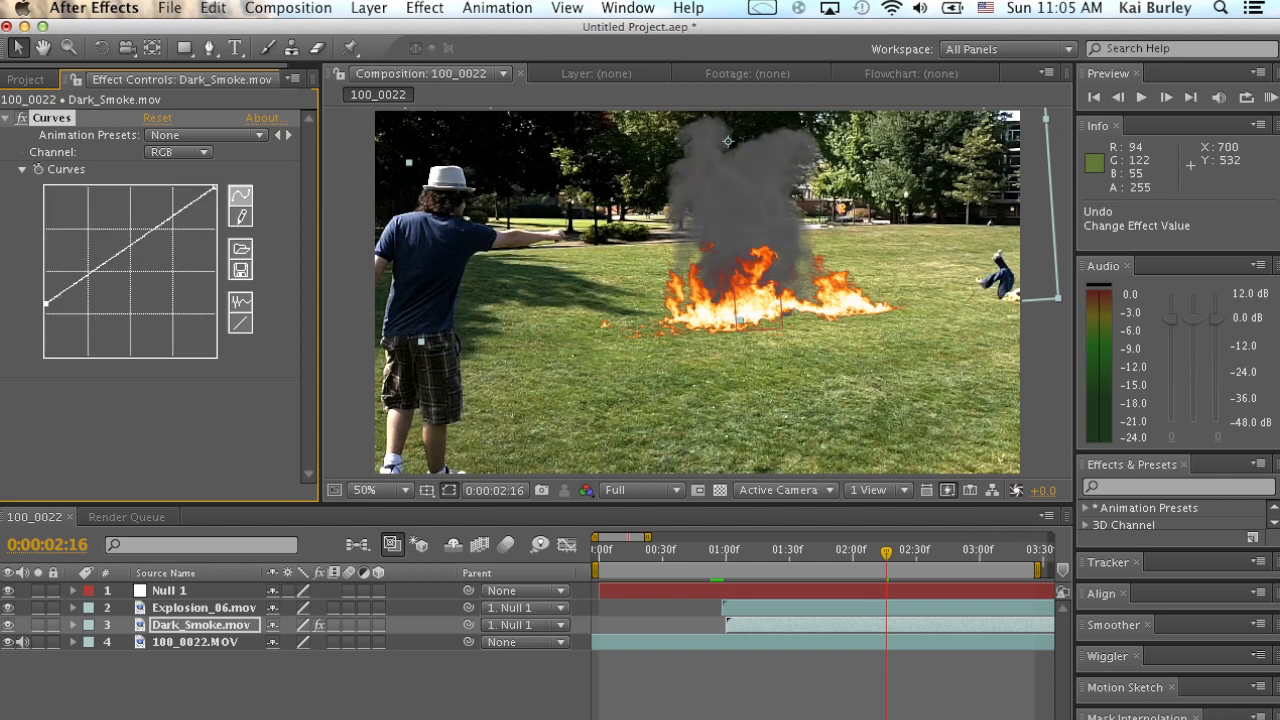
left_click_drag(111, 259, 128, 201)
key("space")
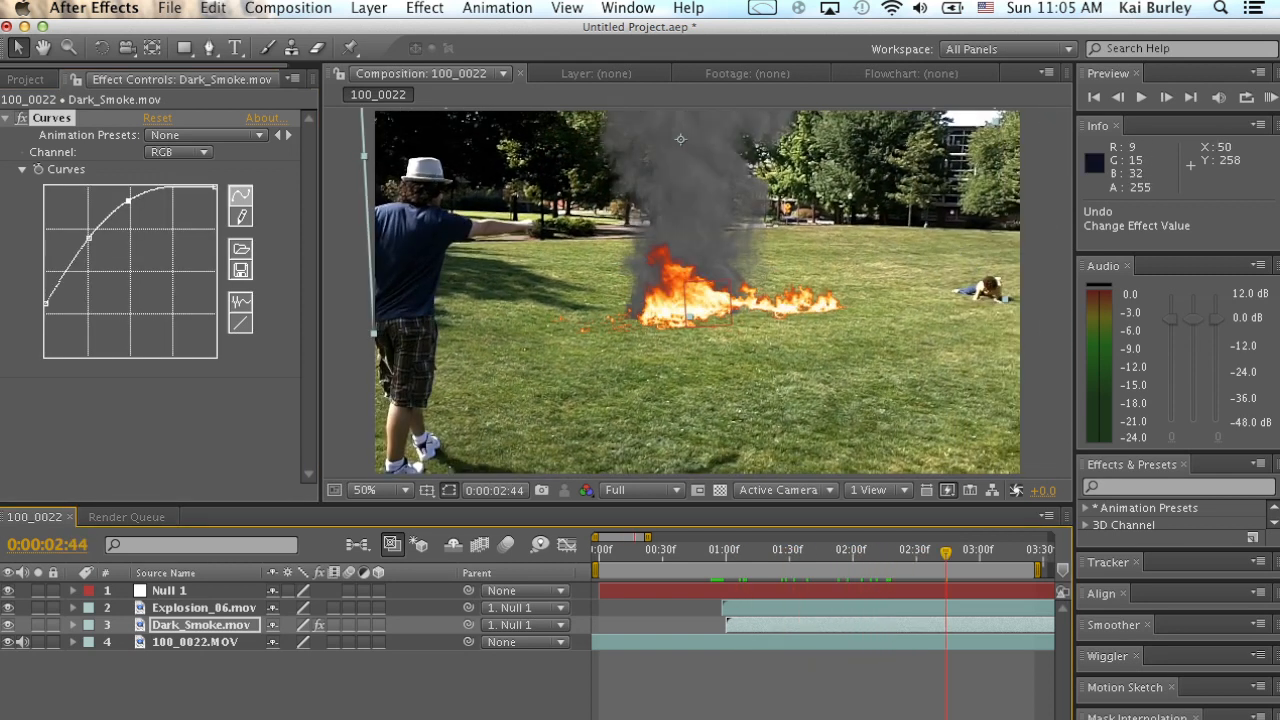
Reposition the smoke over the fire at about 18.2, -323.9, scrub to check it, and return to the footage list.
left_click_drag(680, 139, 706, 134)
mouse_move(830, 551)
left_mouse_down()
mouse_move(803, 551)
mouse_move(891, 551)
mouse_move(819, 551)
left_mouse_up()
left_click_drag(698, 236, 675, 233)
left_click_drag(819, 551, 985, 551)
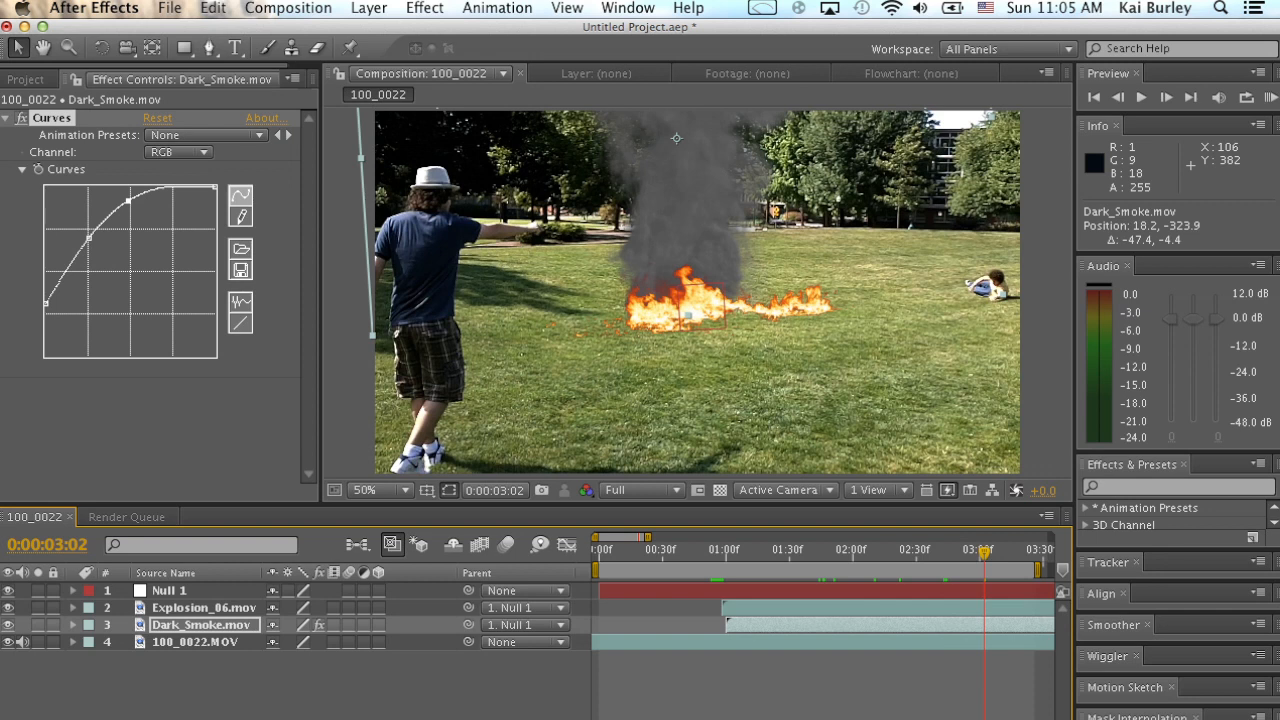
left_click(25, 79)
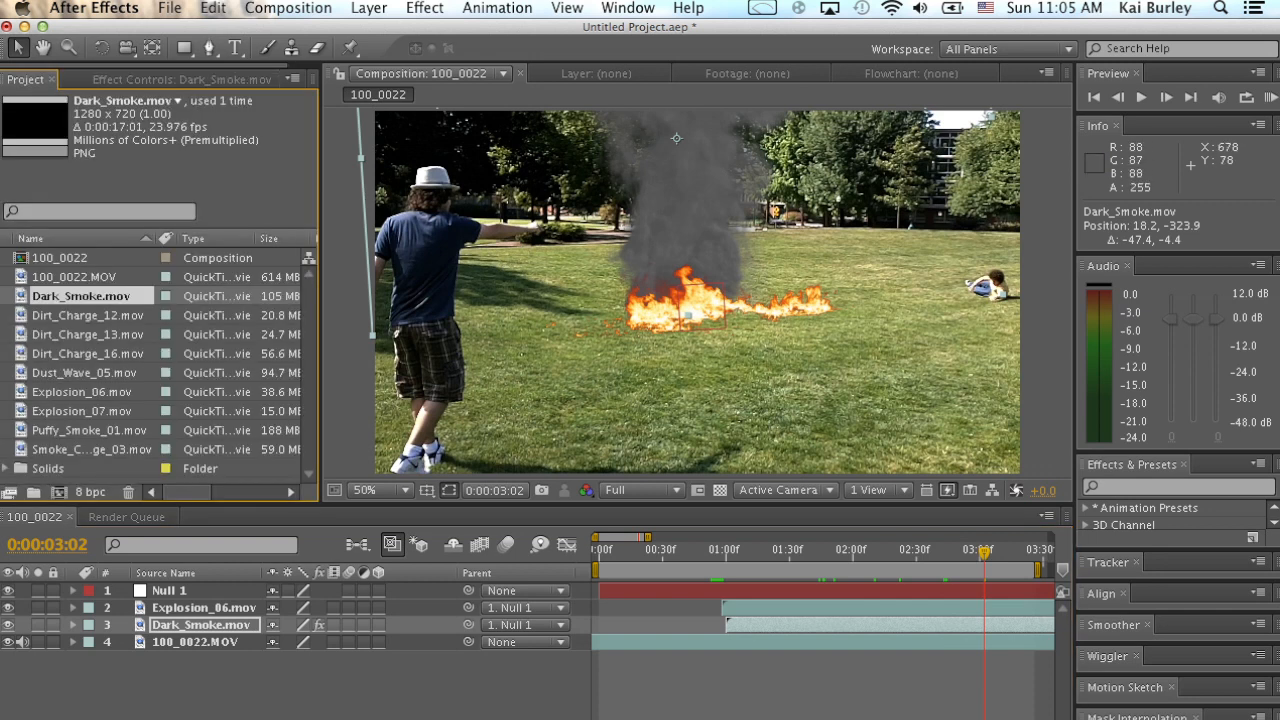
Add Puffy_Smoke_01.mov to the composition beneath Explosion_06, scale it to 65.1%, and place it over the fire.
mouse_move(985, 551)
left_mouse_down()
mouse_move(857, 551)
mouse_move(975, 551)
left_mouse_up()
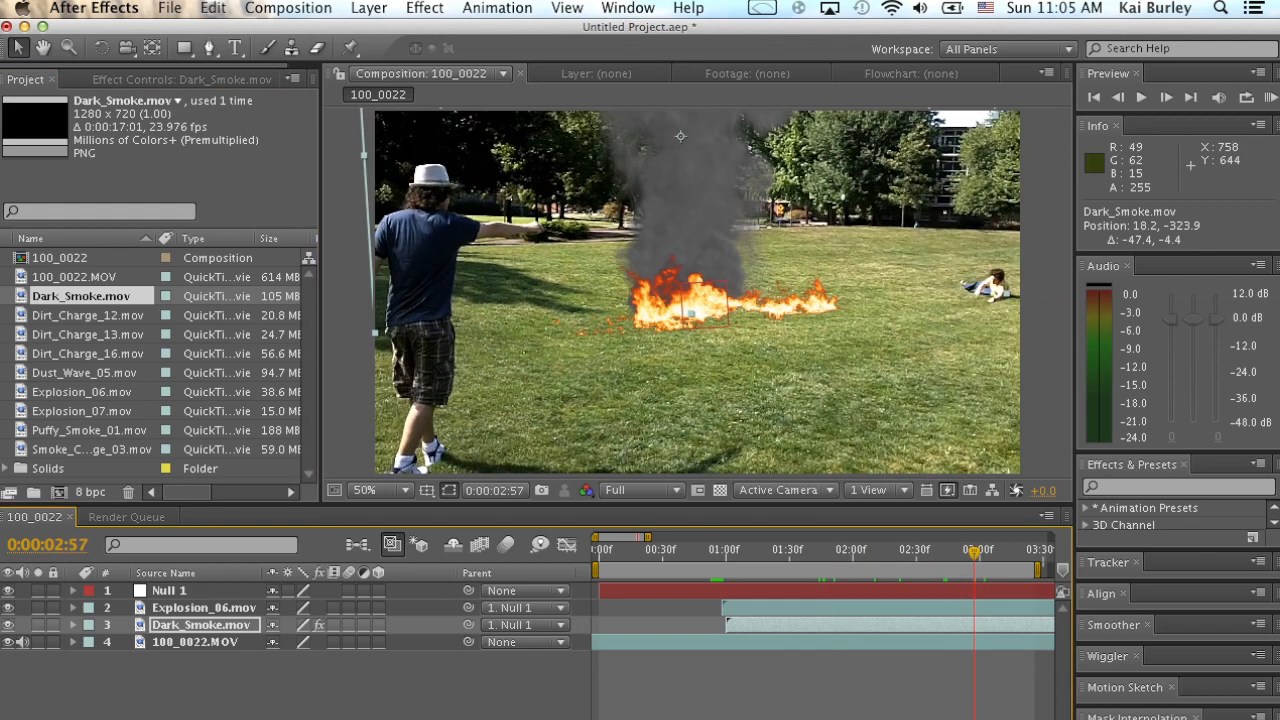
left_click(90, 411)
left_click_drag(90, 430, 230, 617)
left_click_drag(698, 291, 729, 153)
key("s")
left_click_drag(294, 642, 253, 642)
left_click_drag(718, 238, 699, 299)
Parent the Puffy_Smoke_01 layer to Null 1, shift it to start at 0:00:01:02, and preview the explosion.
left_click_drag(468, 625, 175, 590)
left_click_drag(794, 552, 820, 552)
left_click_drag(642, 625, 774, 625)
key("space")
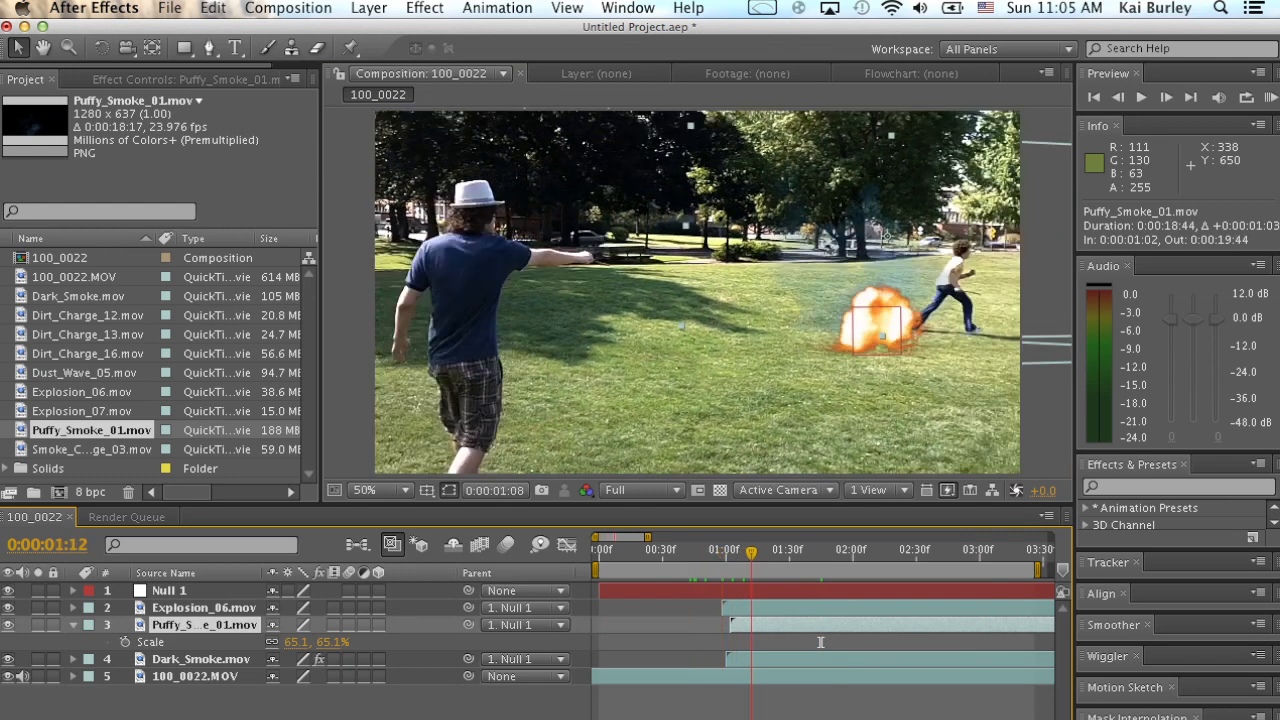
Delay the Puffy_Smoke_01 layer to start at 0:00:01:29 and preview the smoke timing.
left_click_drag(796, 552, 772, 552)
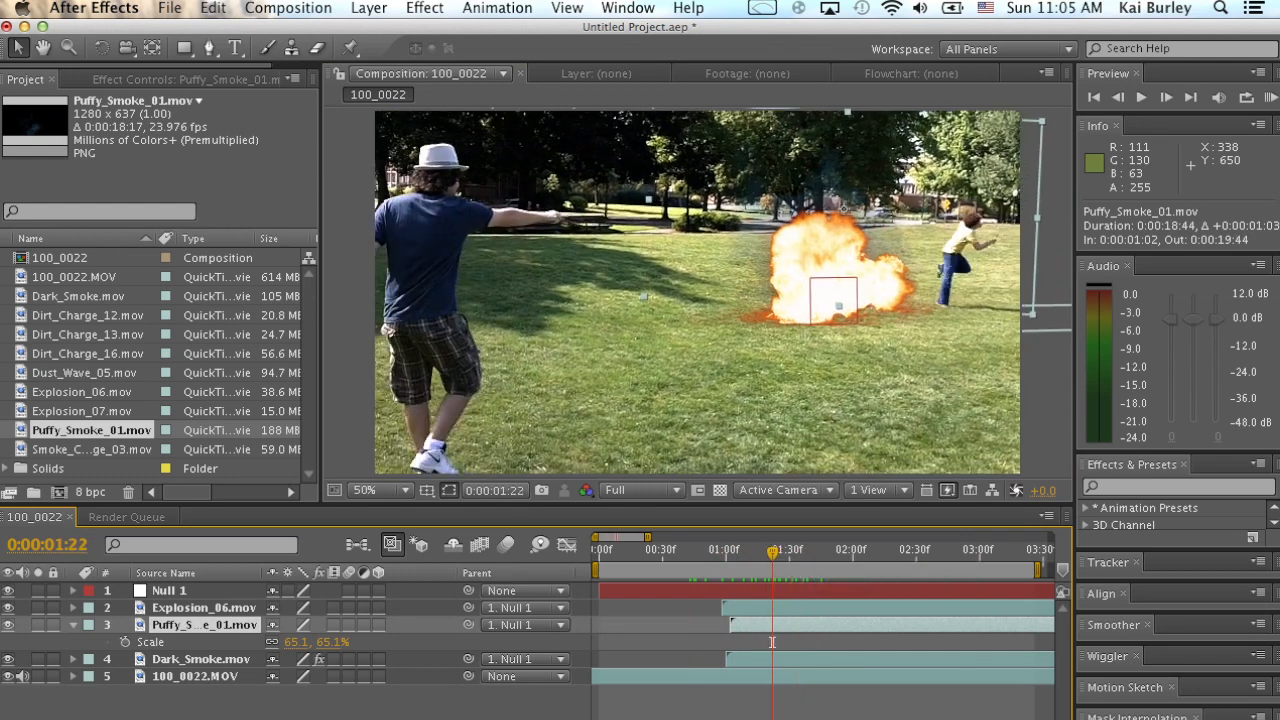
left_click_drag(753, 625, 825, 625)
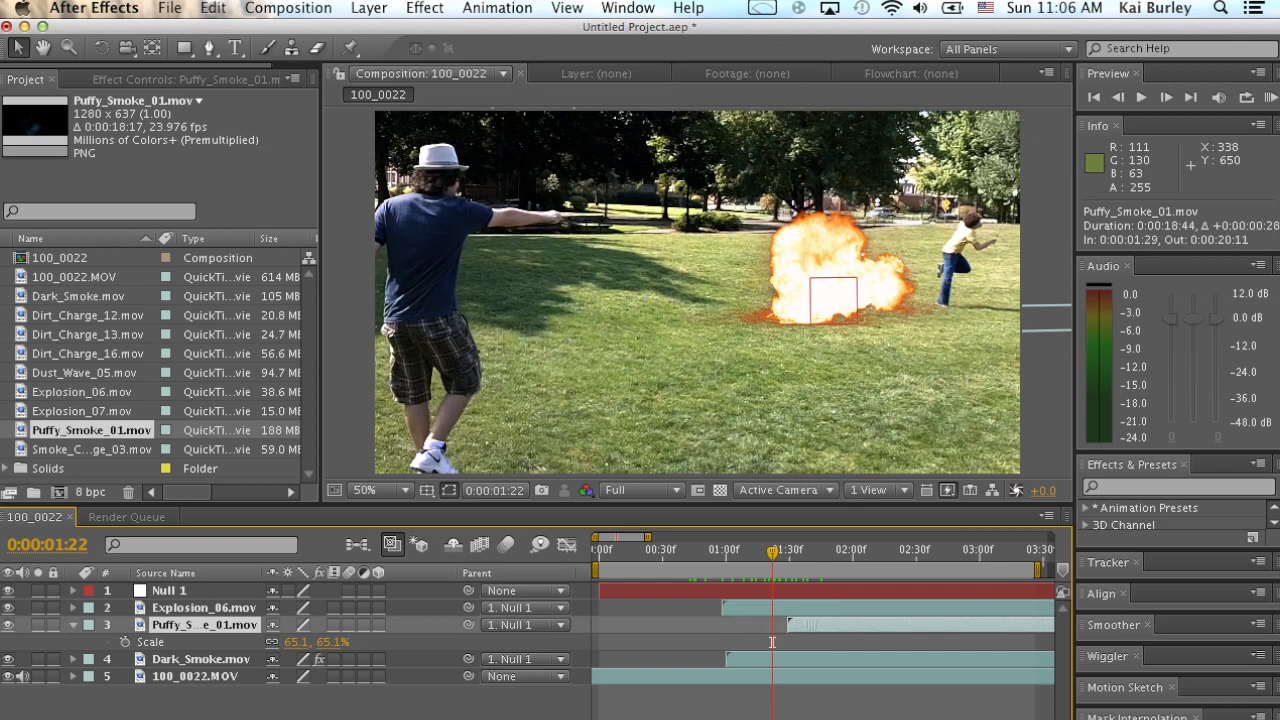
key("space")
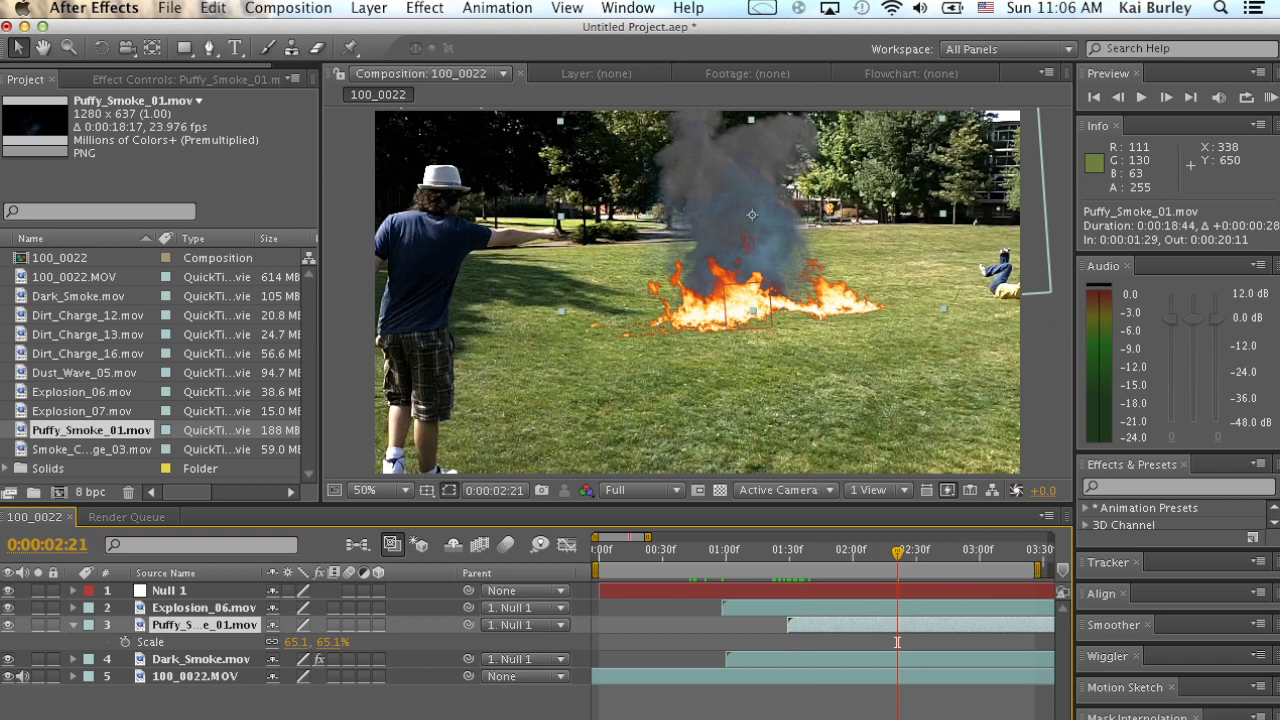
Isolate the Puffy_Smoke_01 layer and apply the Tint color-correction effect to it to remove its blue cast.
left_click(38, 625)
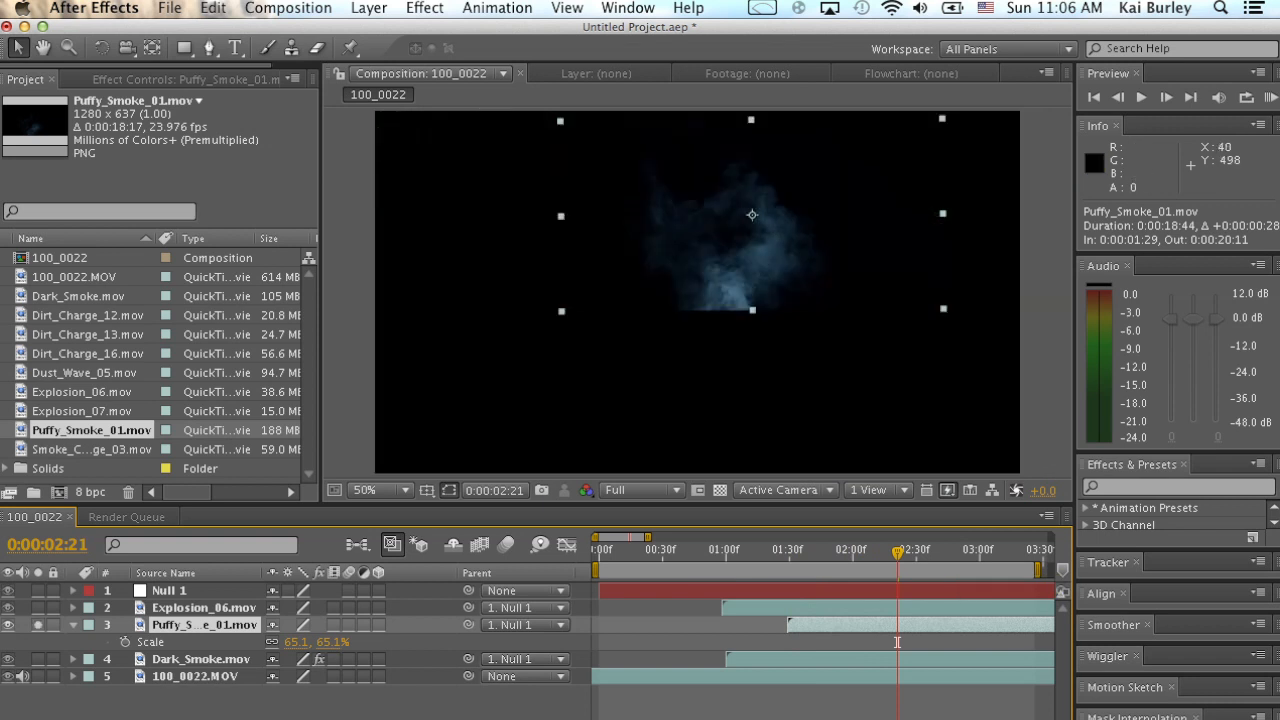
left_click(38, 659)
left_click(368, 8)
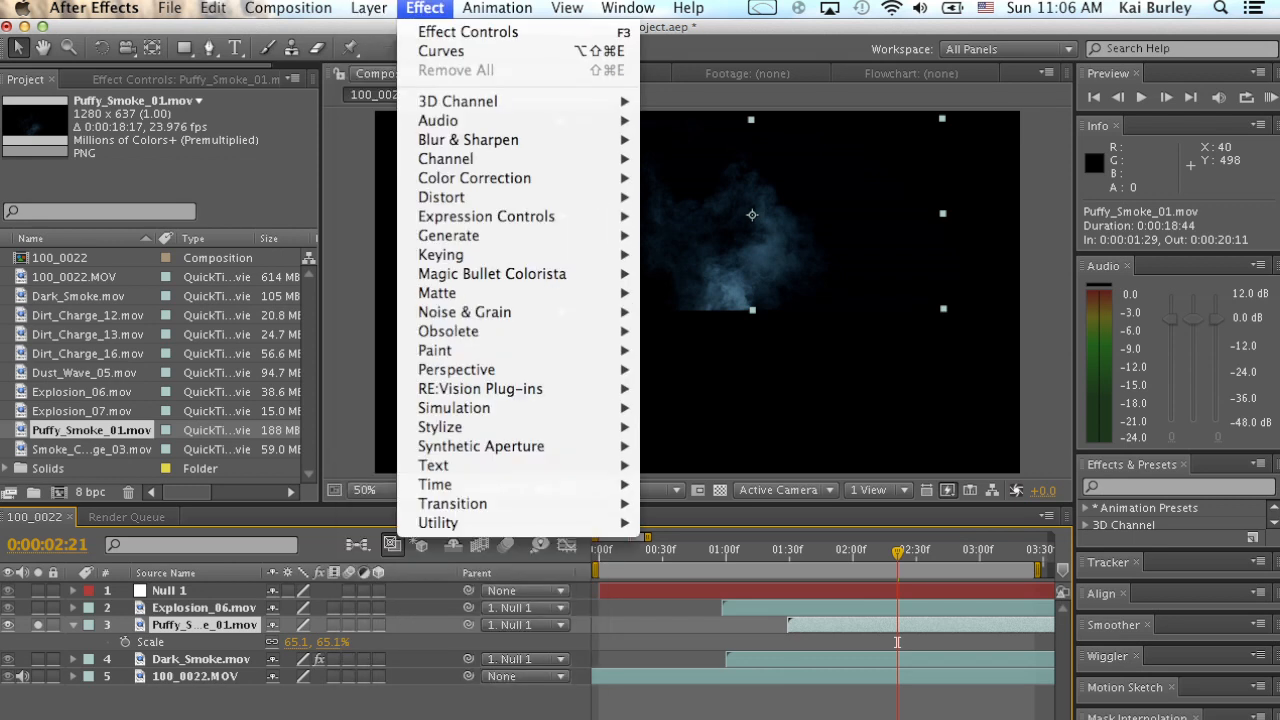
mouse_move(475, 178)
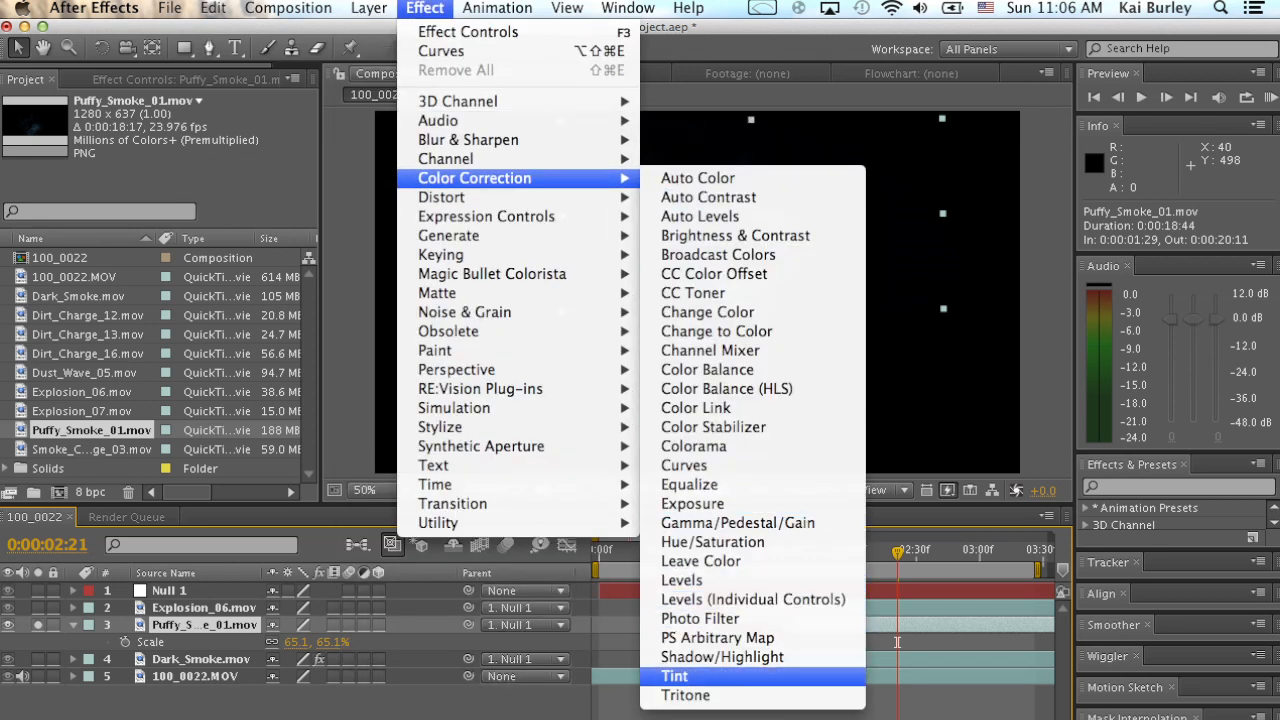
left_click(676, 676)
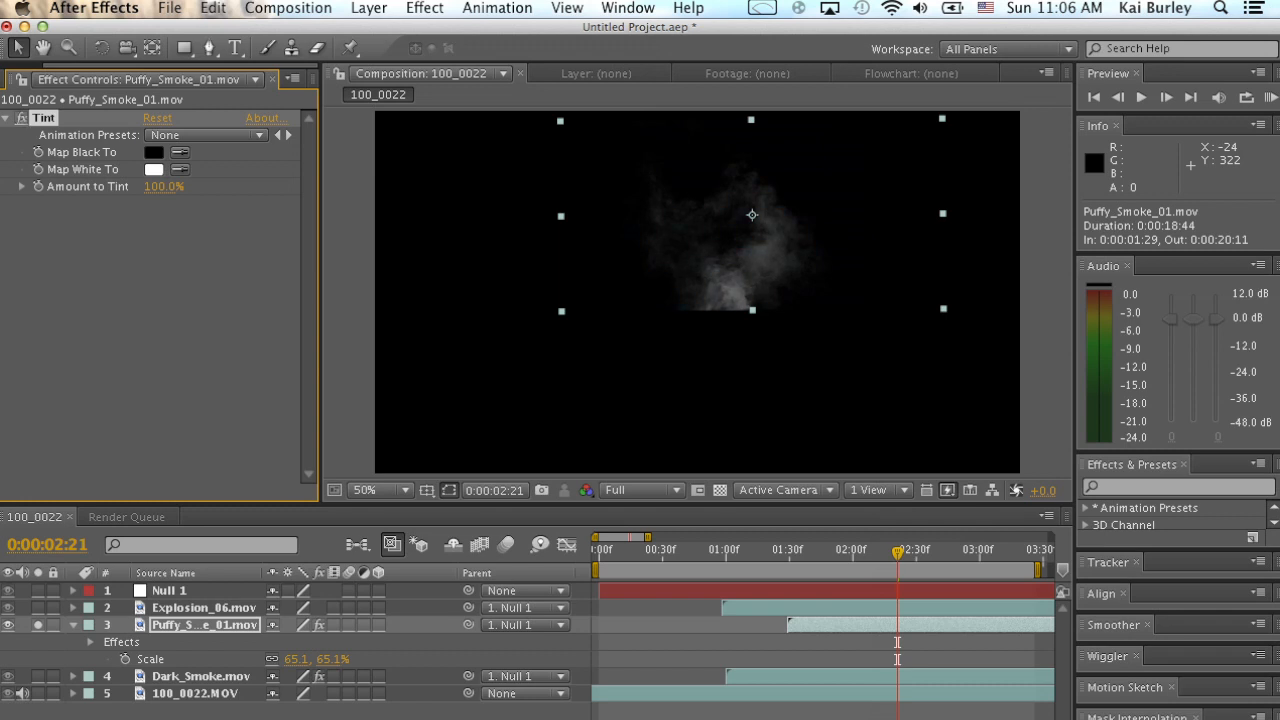
Try the Tint effect on the isolated 100_0022.MOV footage layer and undo it.
left_click(196, 693)
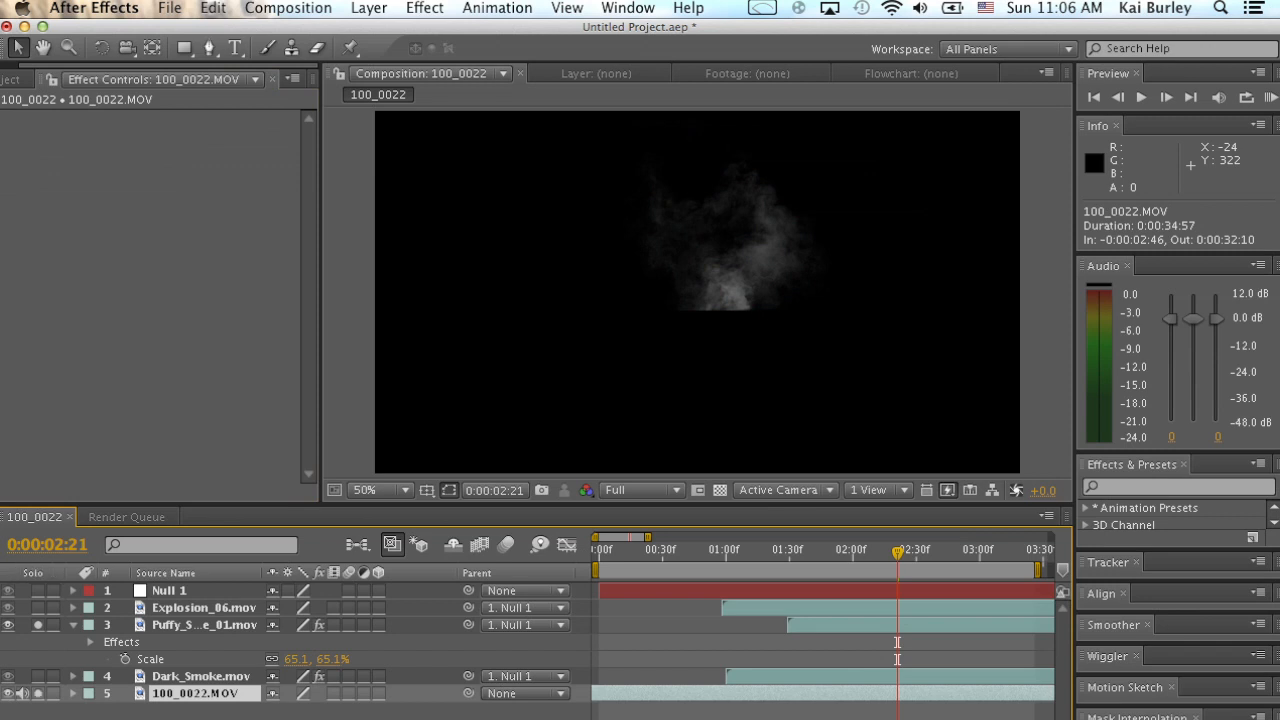
left_click(38, 625)
left_click(368, 7)
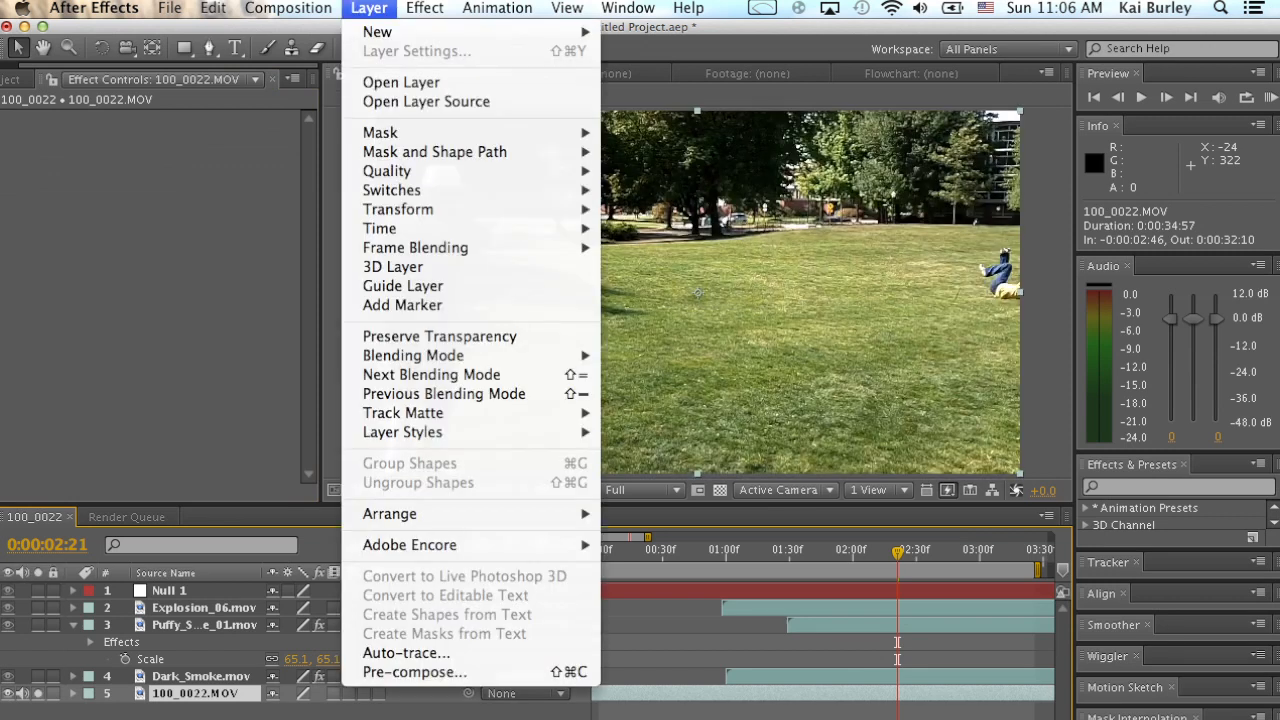
mouse_move(424, 7)
left_click(430, 48)
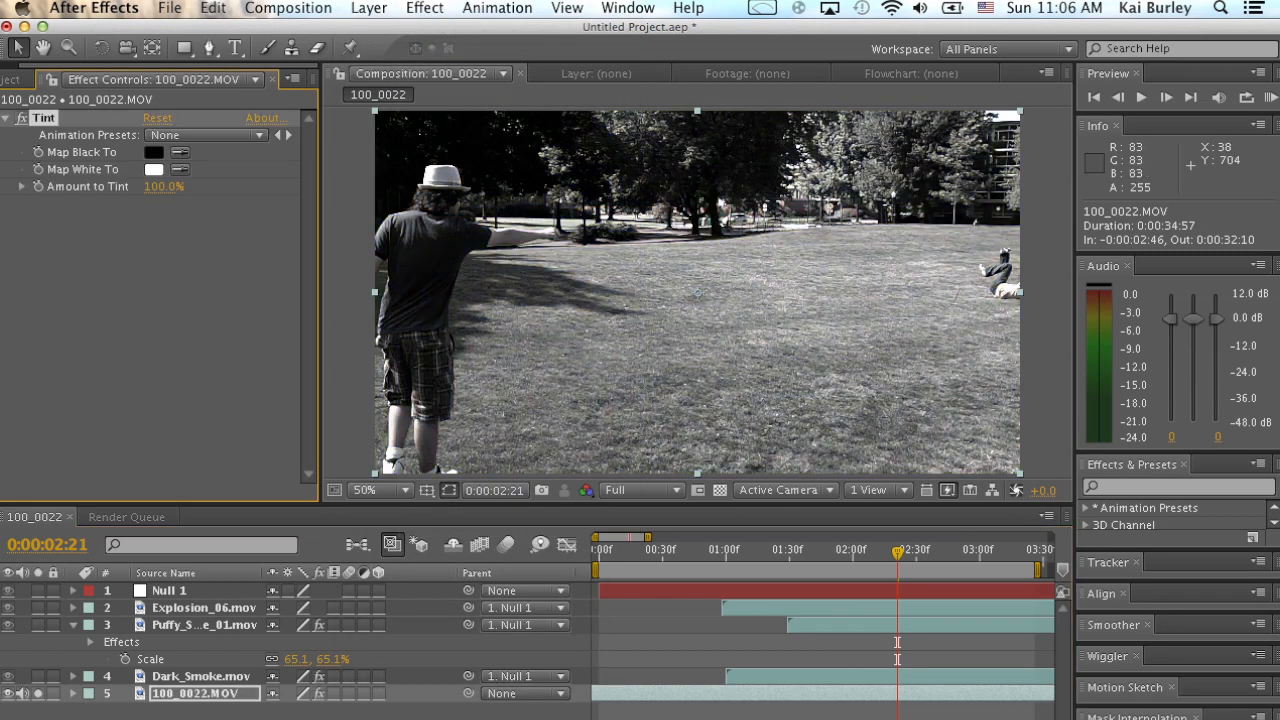
key("super+z")
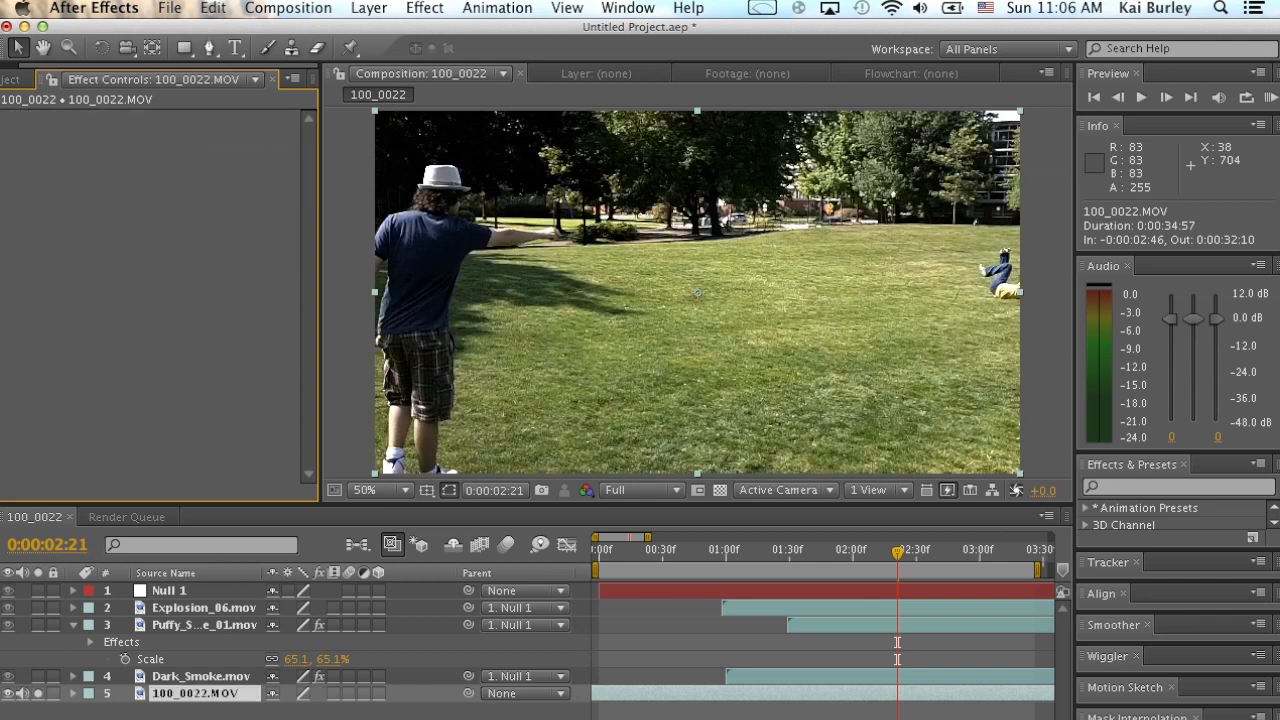
Turn off solo on the footage and Puffy_Smoke_01 layers and preview the tinted smoke in the full composition.
left_click(204, 625)
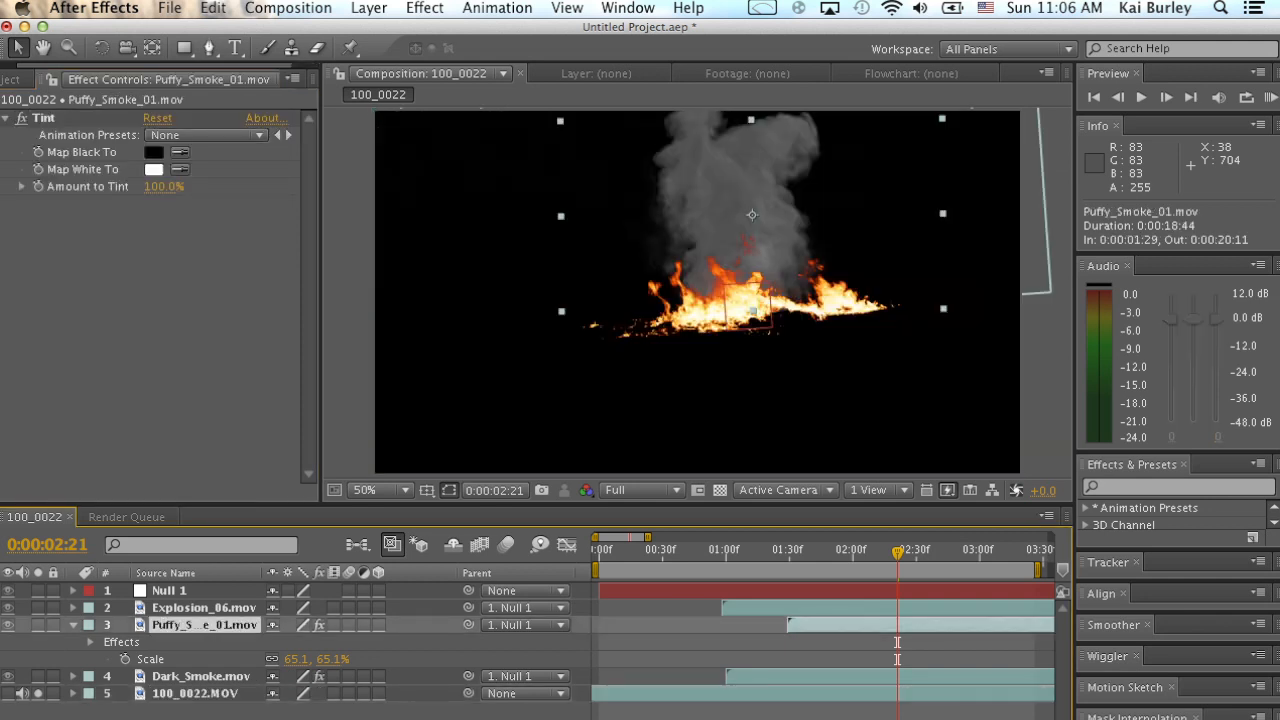
left_click(38, 625)
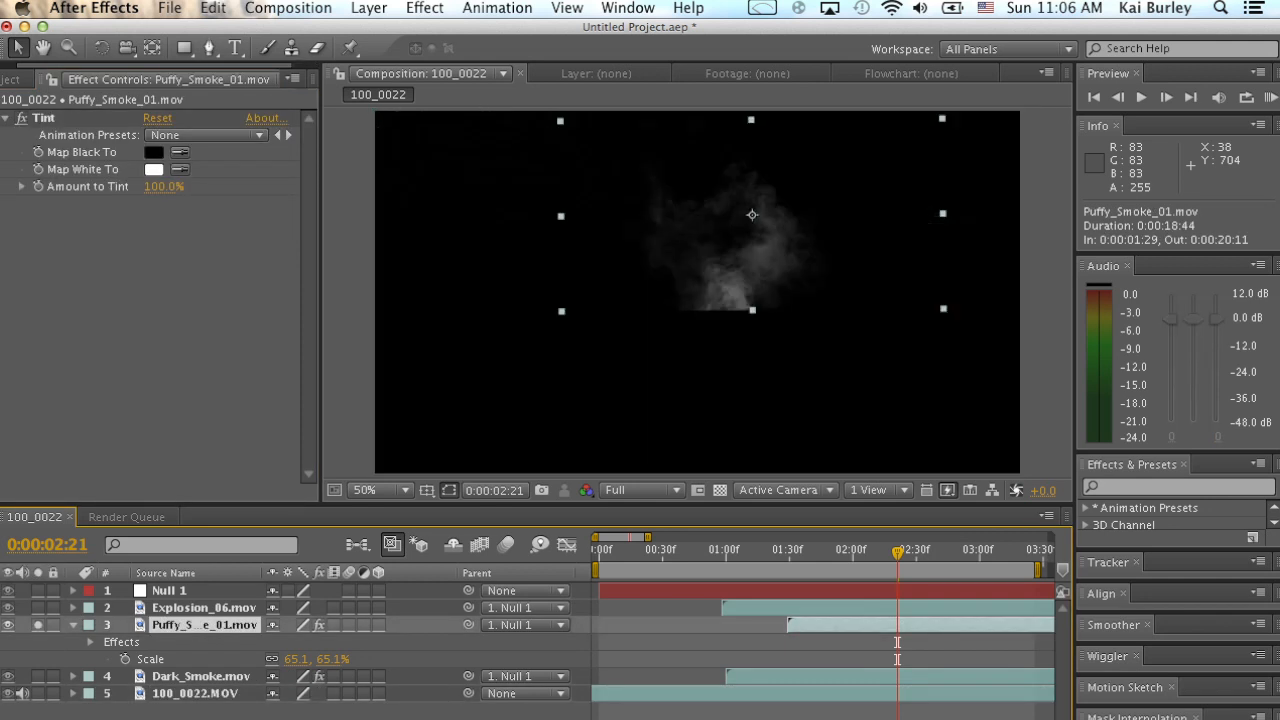
left_click(38, 625)
left_click(38, 625)
left_click(38, 625)
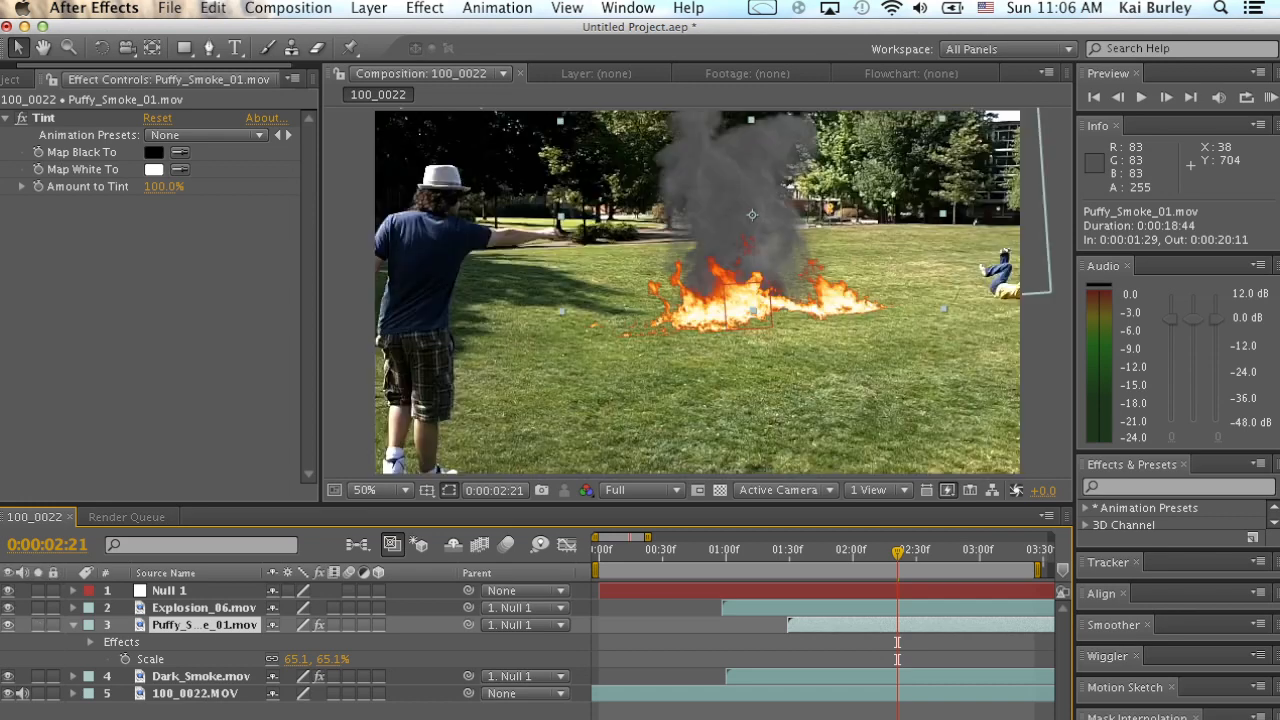
key("space")
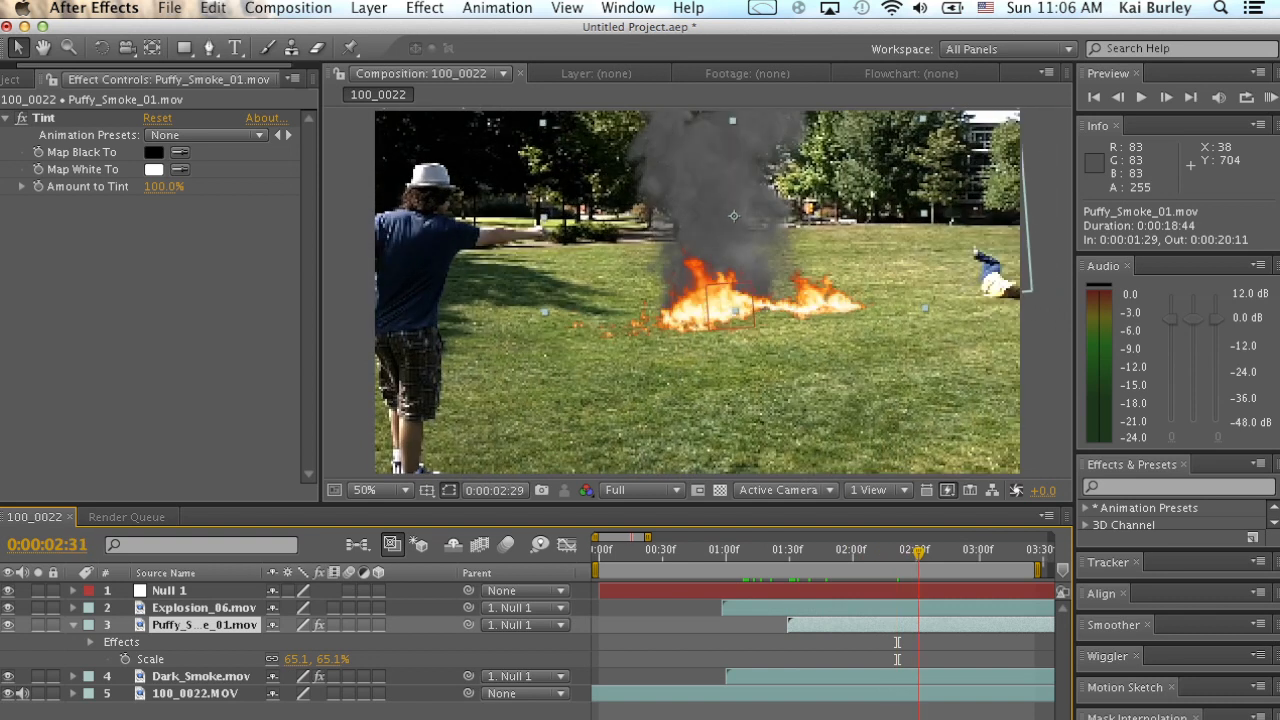
Compare the smoke with the Puffy_Smoke_01 layer hidden and shown around 0:00:02:42.
left_click(21, 118)
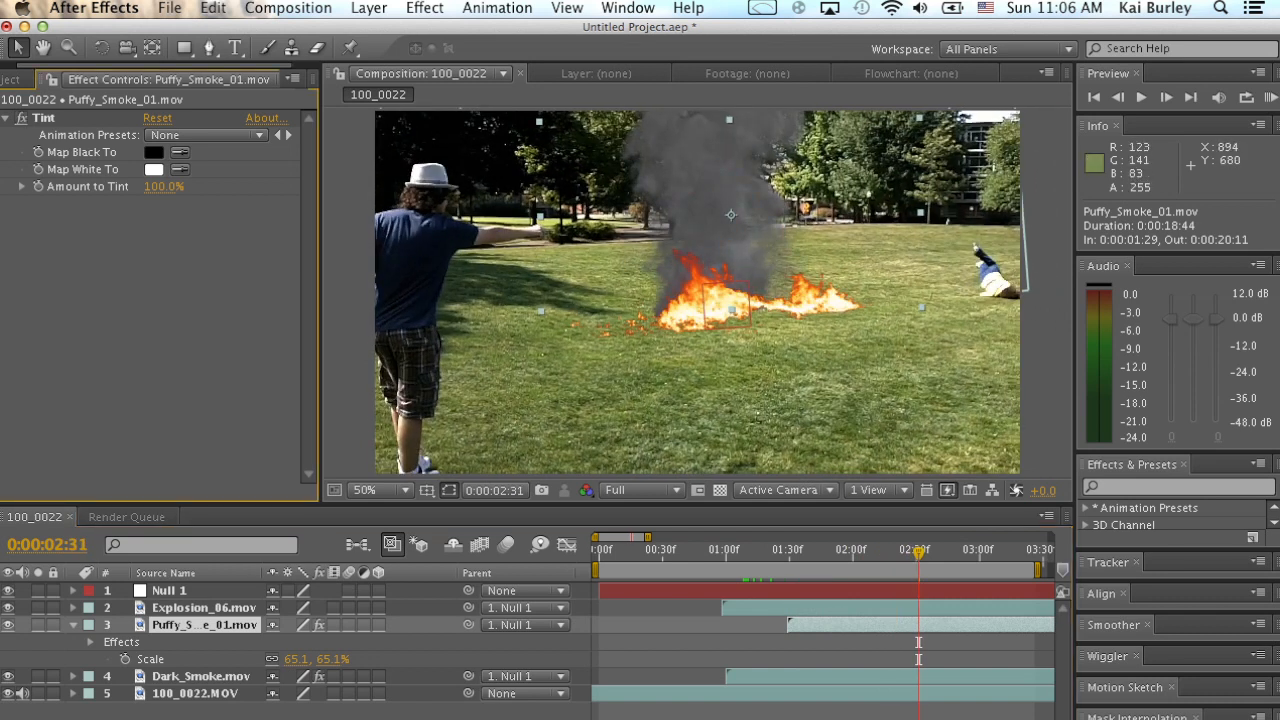
left_click(941, 558)
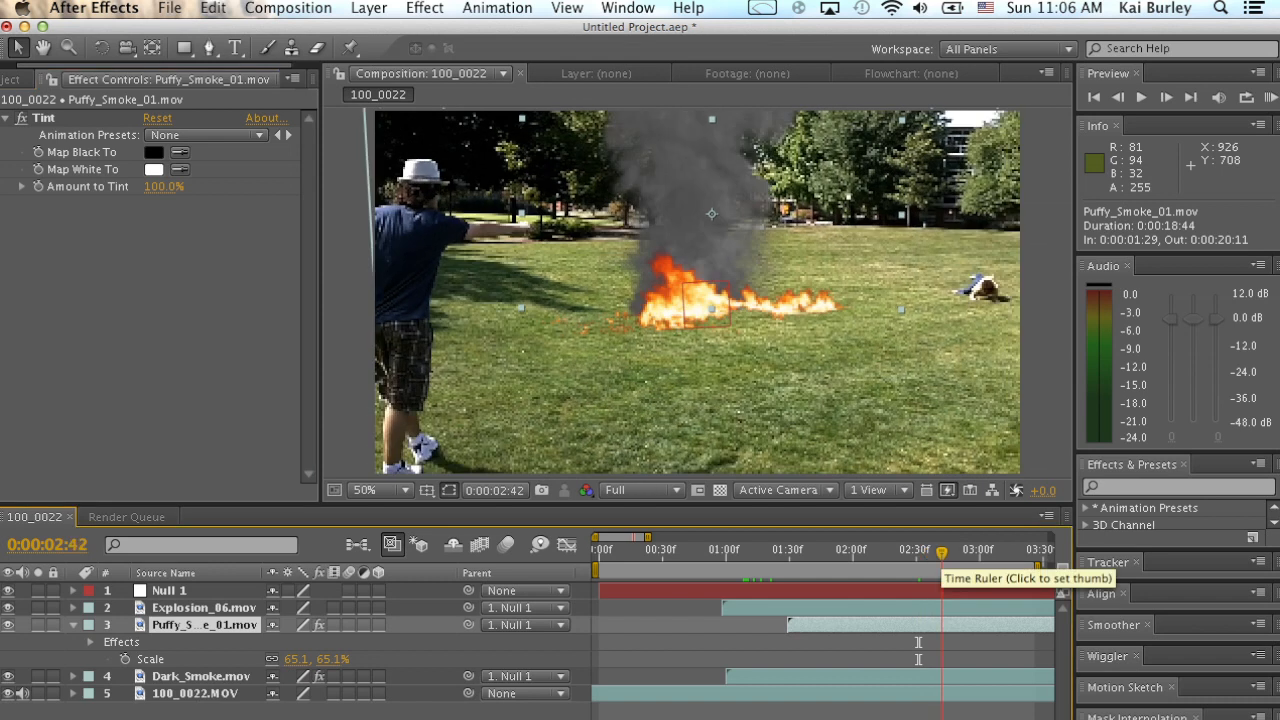
left_click(8, 625)
left_click(8, 625)
left_click(8, 625)
left_click(8, 625)
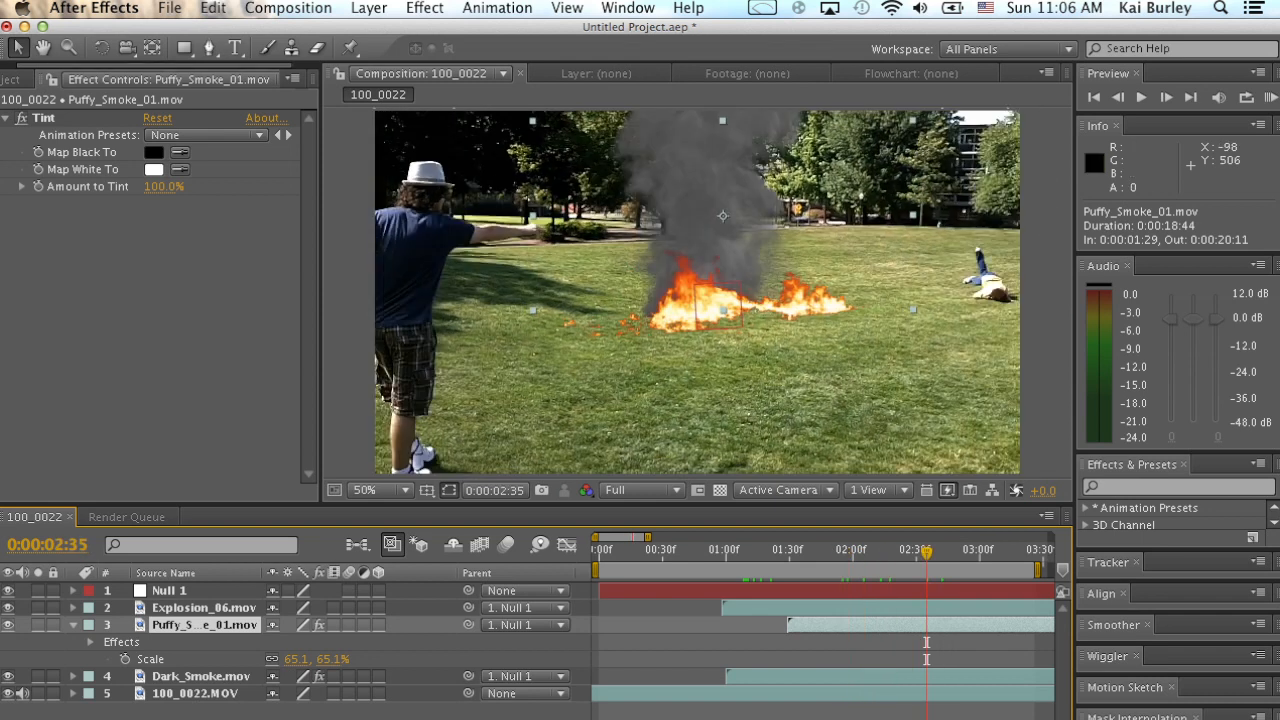
Add Dirt_Charge_12.mov beneath the Explosion_06 layer, position it at 1028, 132 over the blast, and preview it.
left_click(10, 79)
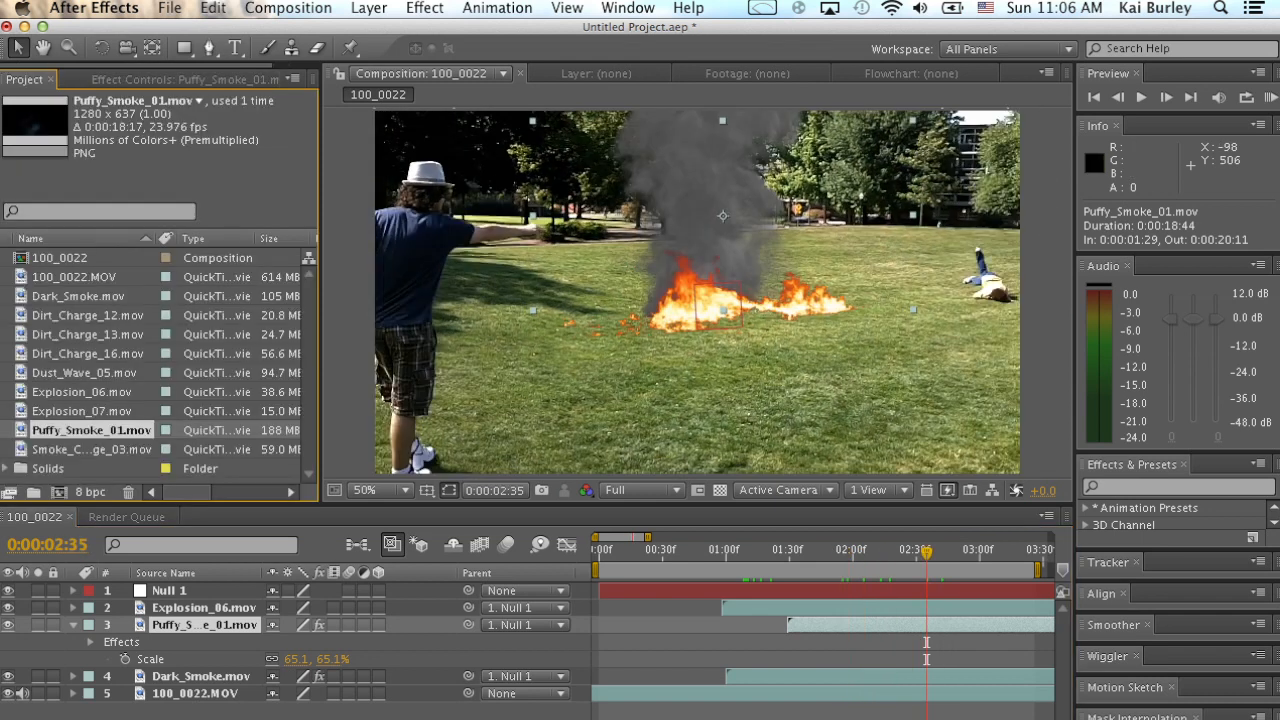
left_click_drag(763, 551, 734, 551)
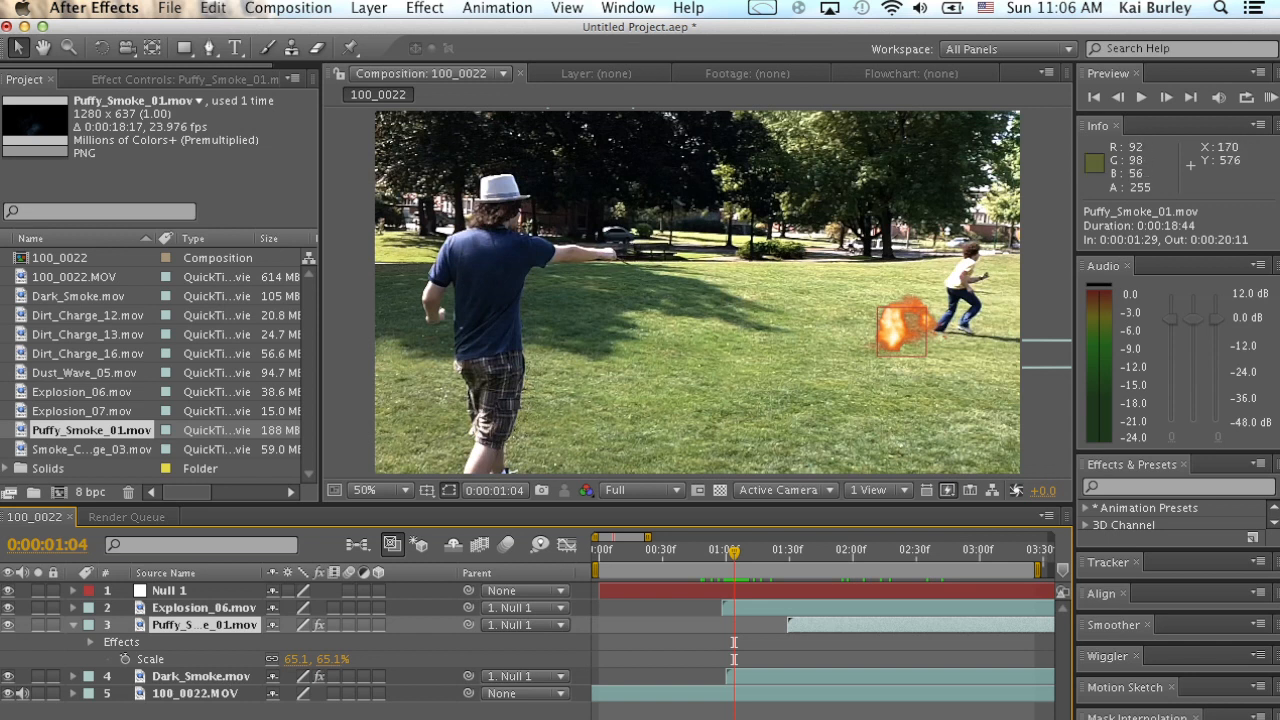
left_click_drag(89, 315, 698, 293)
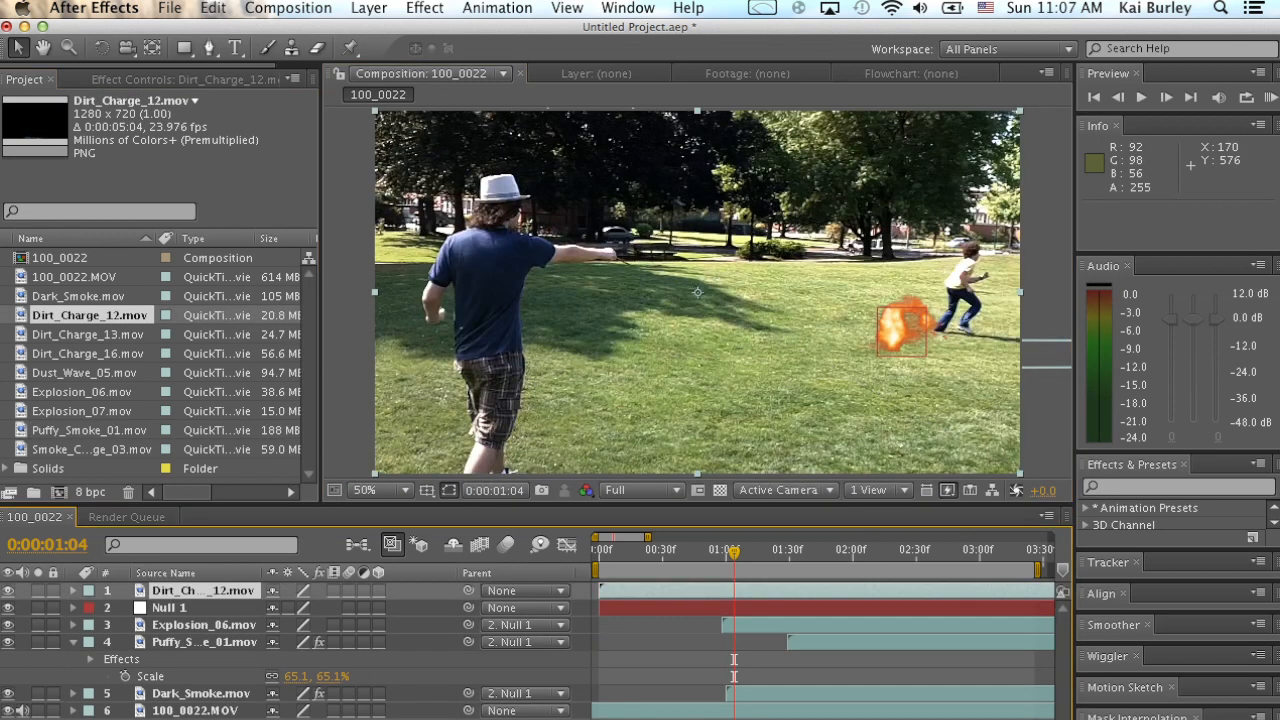
left_click_drag(660, 591, 732, 591)
left_click_drag(203, 591, 203, 632)
left_click_drag(720, 256, 893, 178)
key("space")
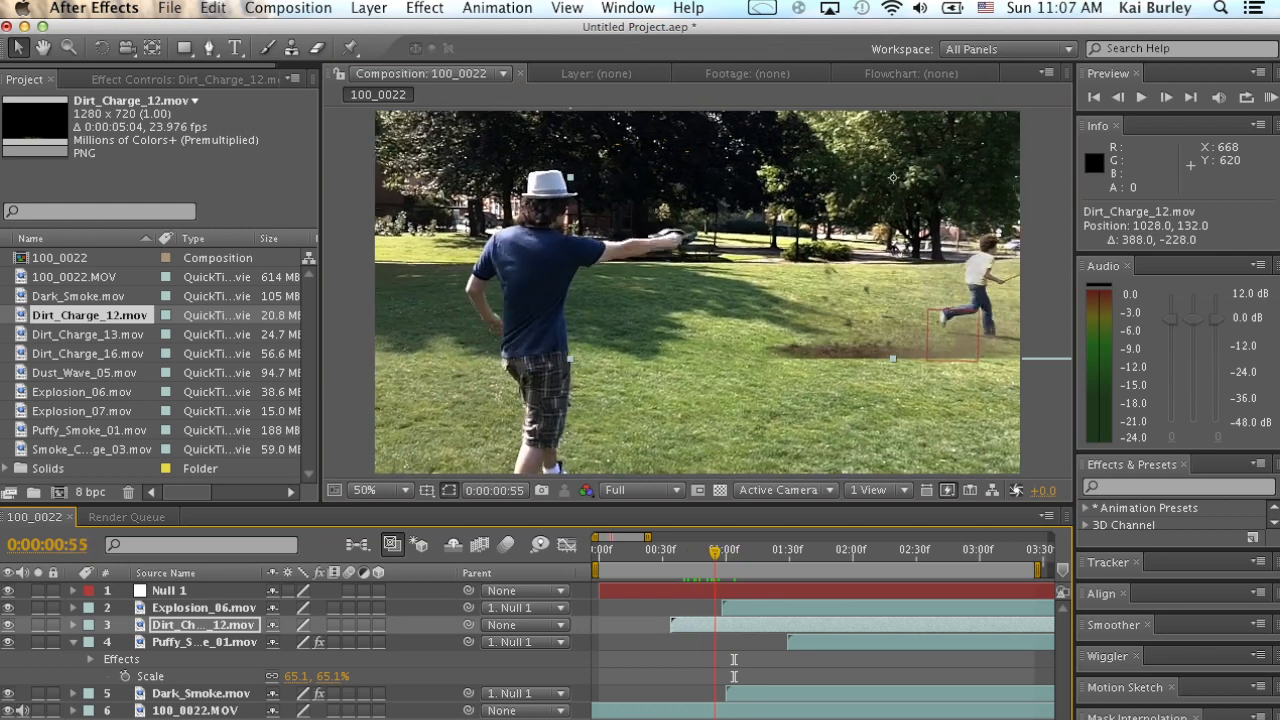
Shift the Dirt_Charge_12 layer to start at 0:00:00:40 and preview the timing.
left_click_drag(699, 625, 713, 625)
key("space")
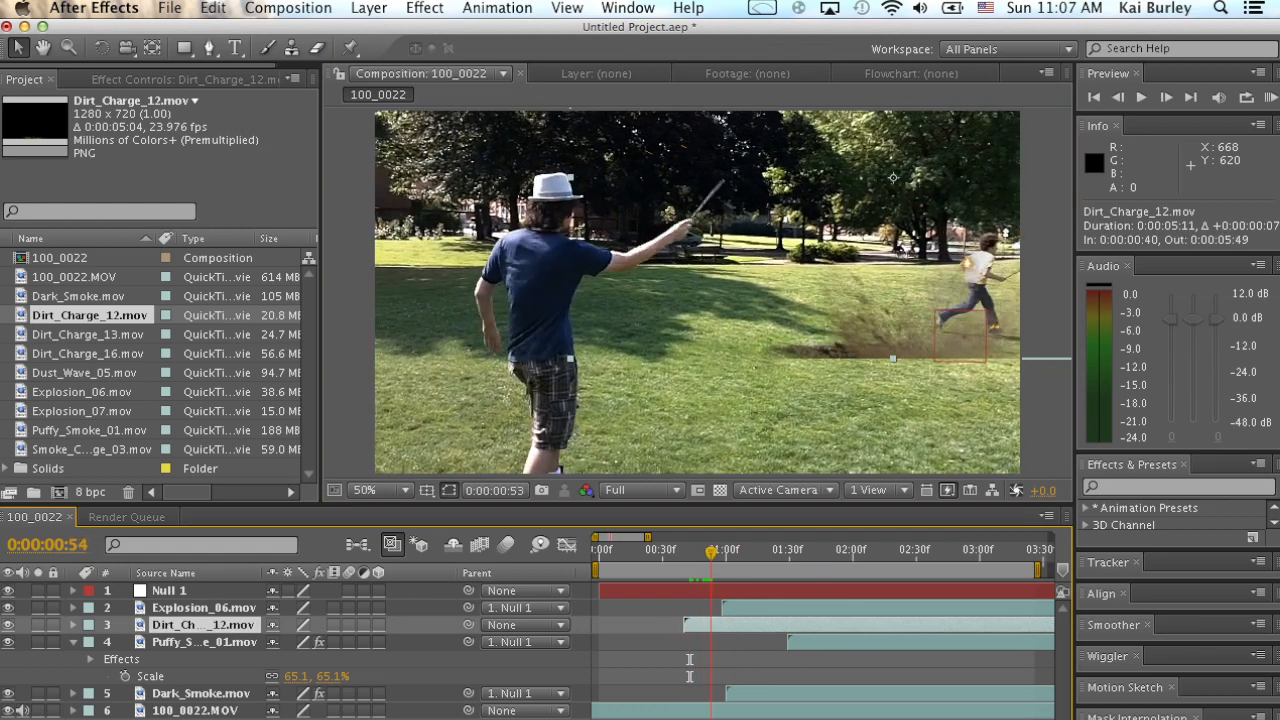
key("space")
Align the Dirt_Charge_12 layer with the blast: start at 0:00:01:01, scale 63%, position 852, 198.
left_click_drag(723, 608, 751, 625)
key("super+z")
left_click_drag(874, 378, 795, 361)
key("s")
left_click_drag(297, 642, 260, 642)
left_click_drag(791, 265, 804, 319)
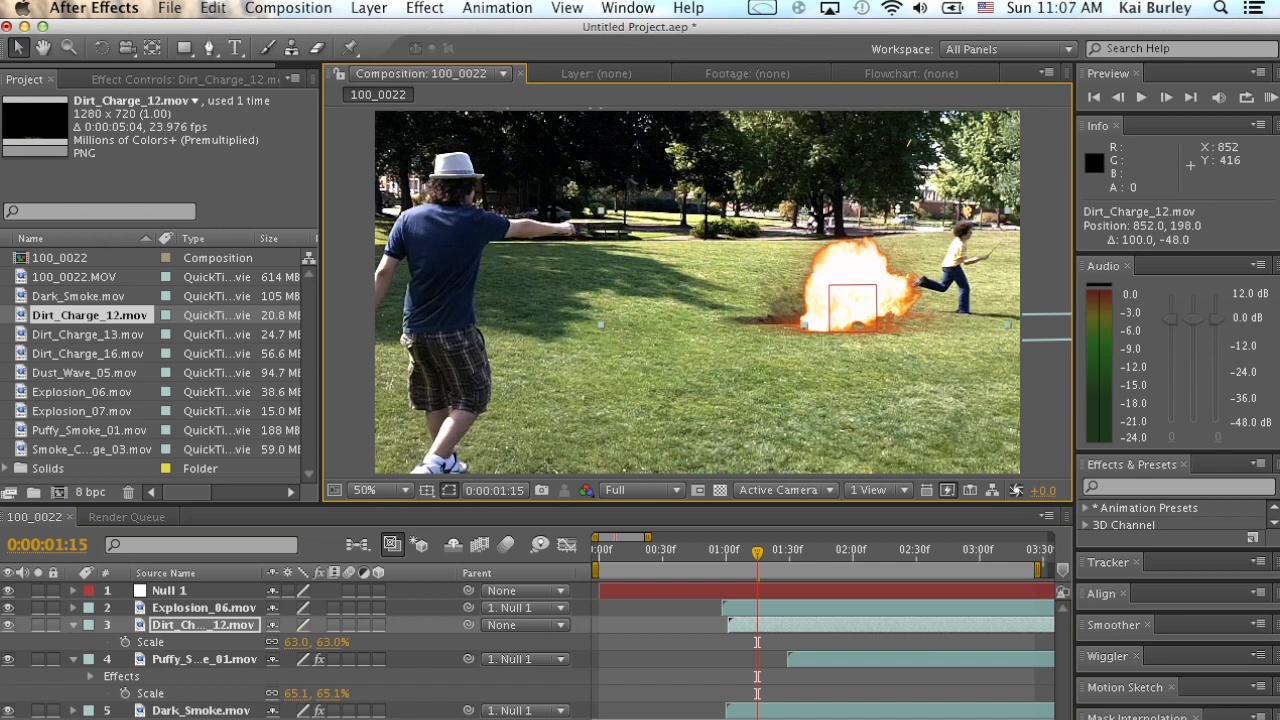
Isolate the Dirt_Charge_12 layer and draw a closed Pen mask around the hard lower edge of the dirt.
key("period")
left_click(38, 625)
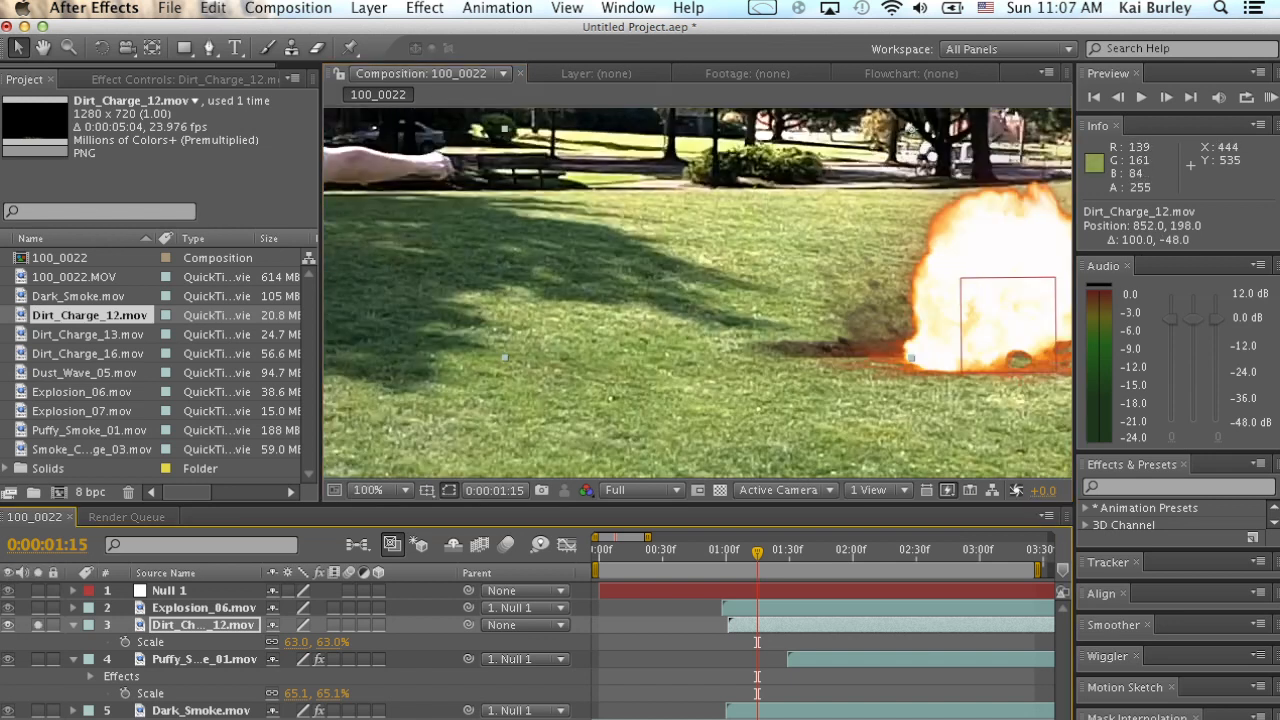
key("space")
left_click_drag(756, 343, 561, 339)
key("g")
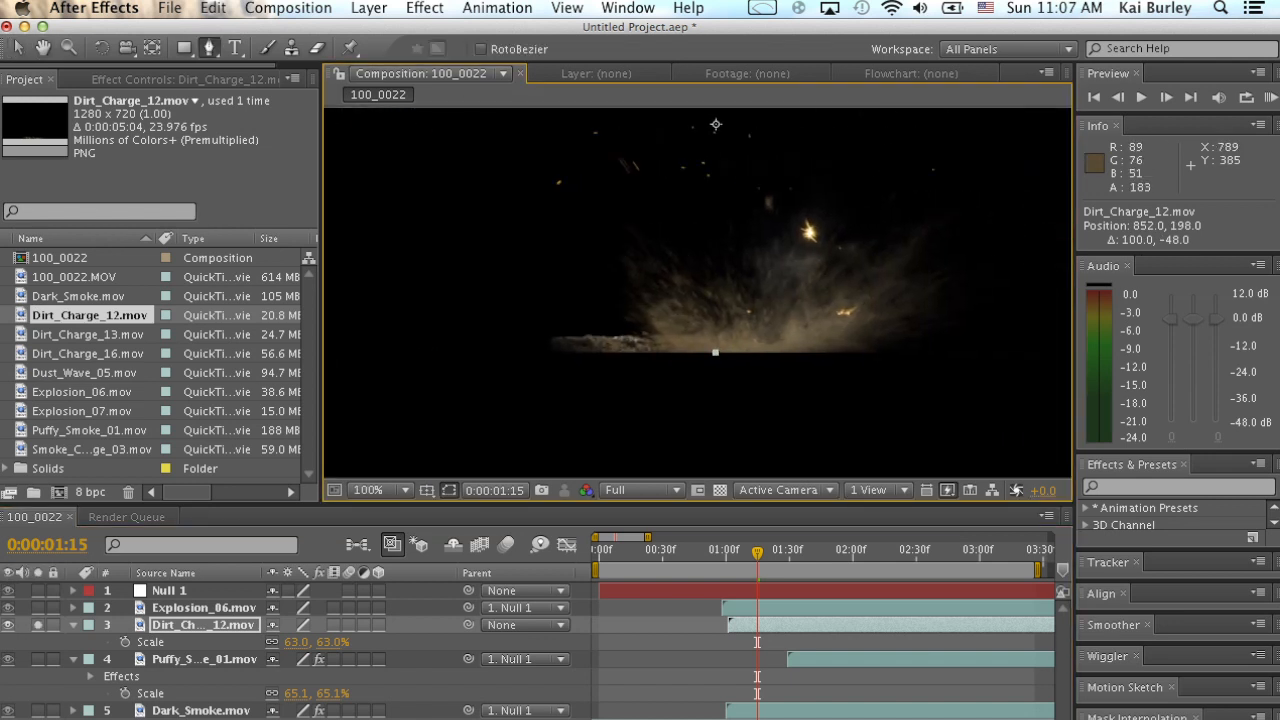
left_click(588, 262)
left_click(621, 297)
left_click_drag(678, 328, 712, 328)
left_click(812, 328)
left_click(905, 286)
left_click(955, 236)
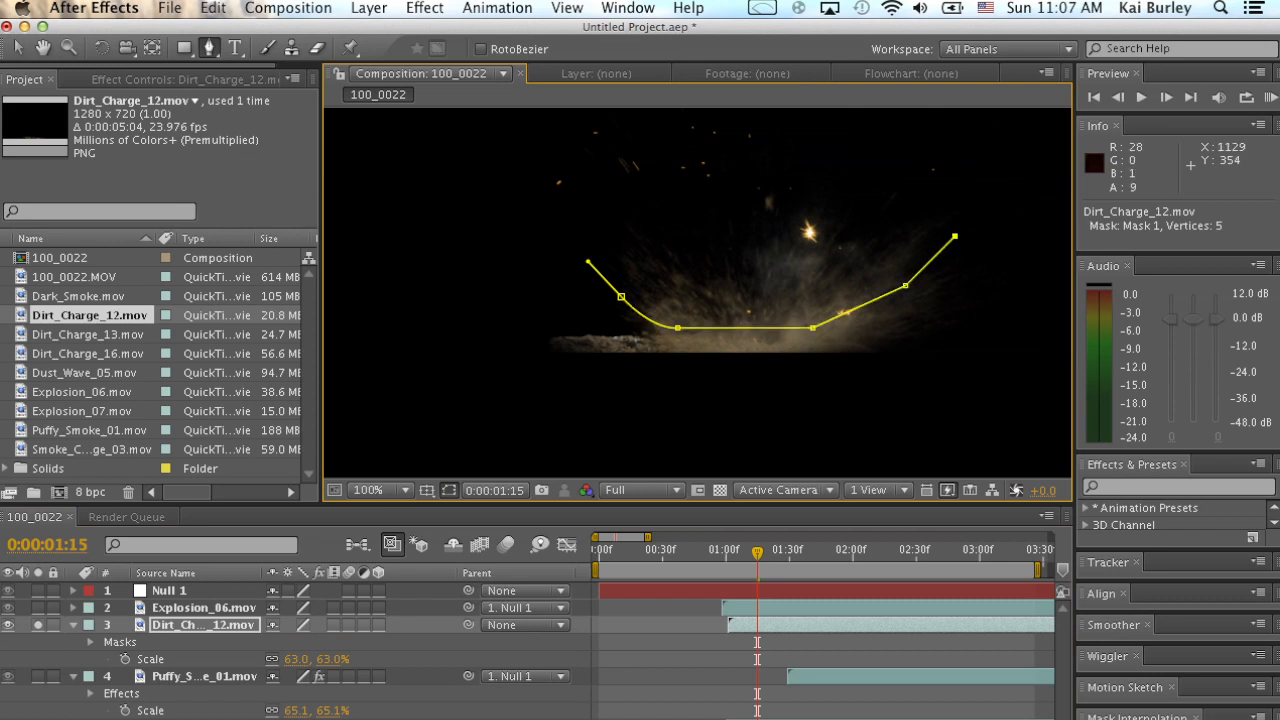
left_click_drag(548, 417, 537, 417)
left_click(535, 237)
left_click(547, 262)
left_click(621, 297)
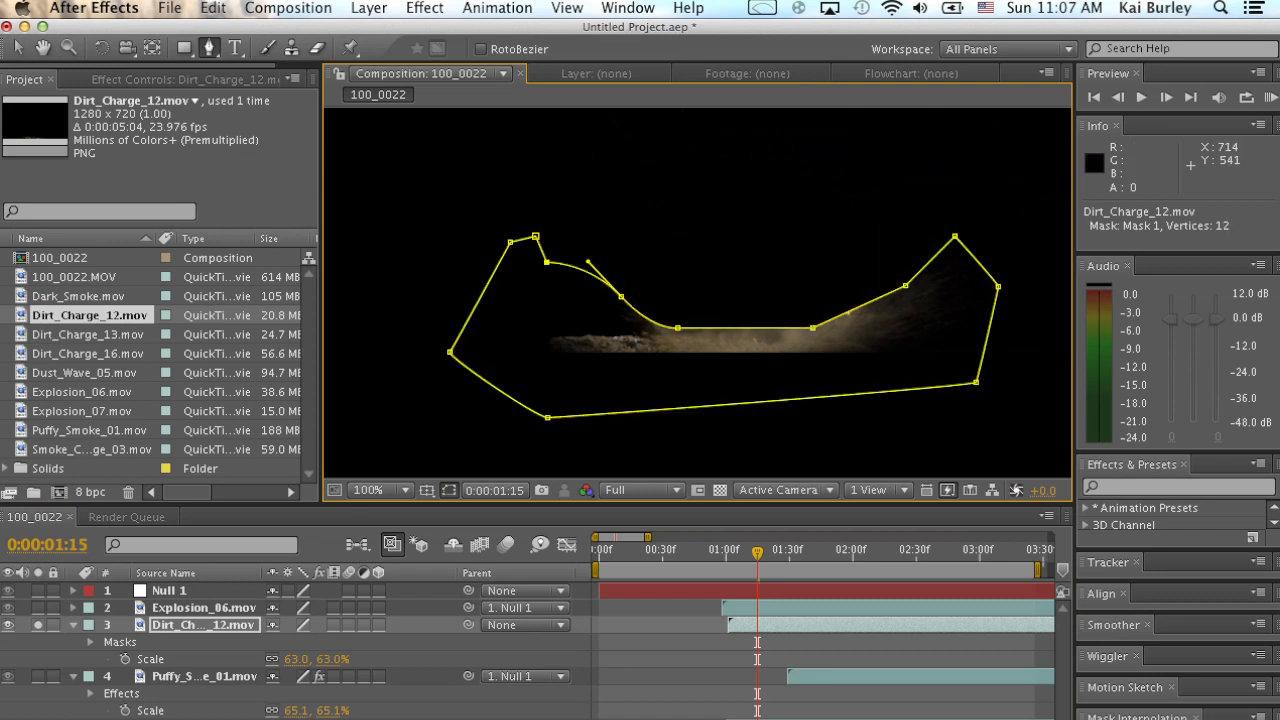
Set Mask 1 on Dirt_Charge_12 to Subtract with a 64-pixel feather, and exit solo to check the full composition.
key("m")
left_click(300, 642)
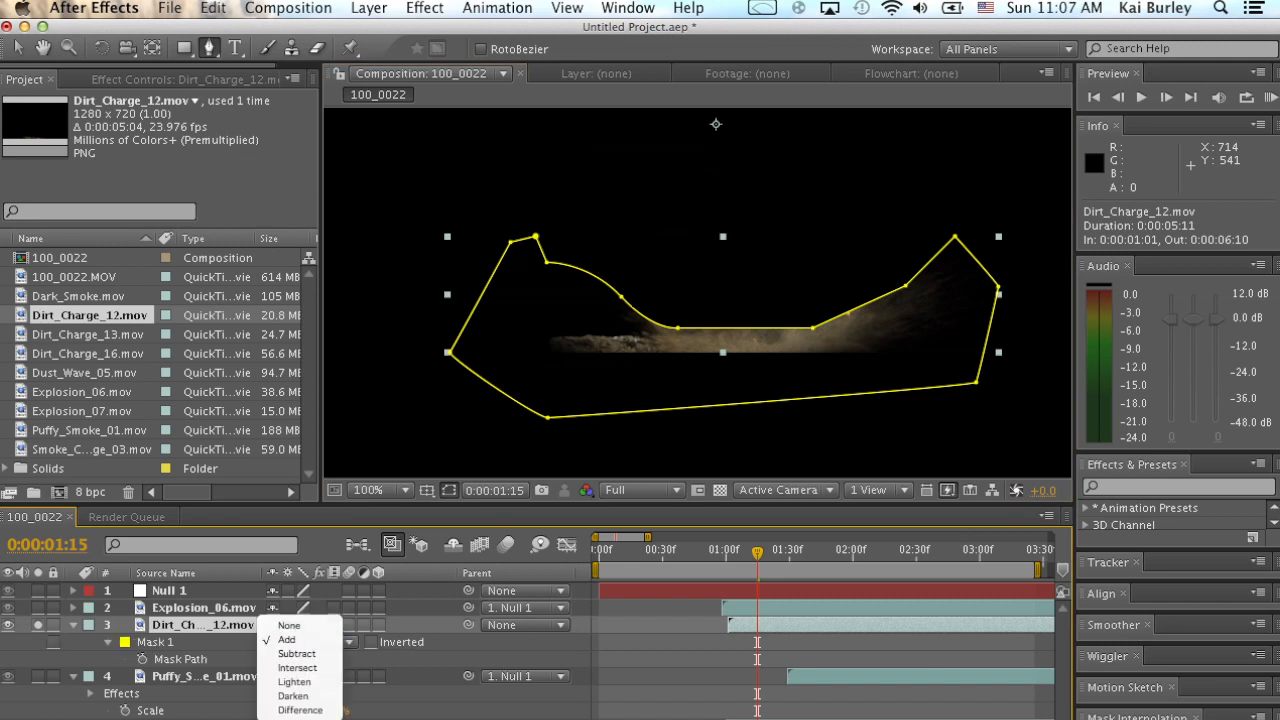
left_click(296, 653)
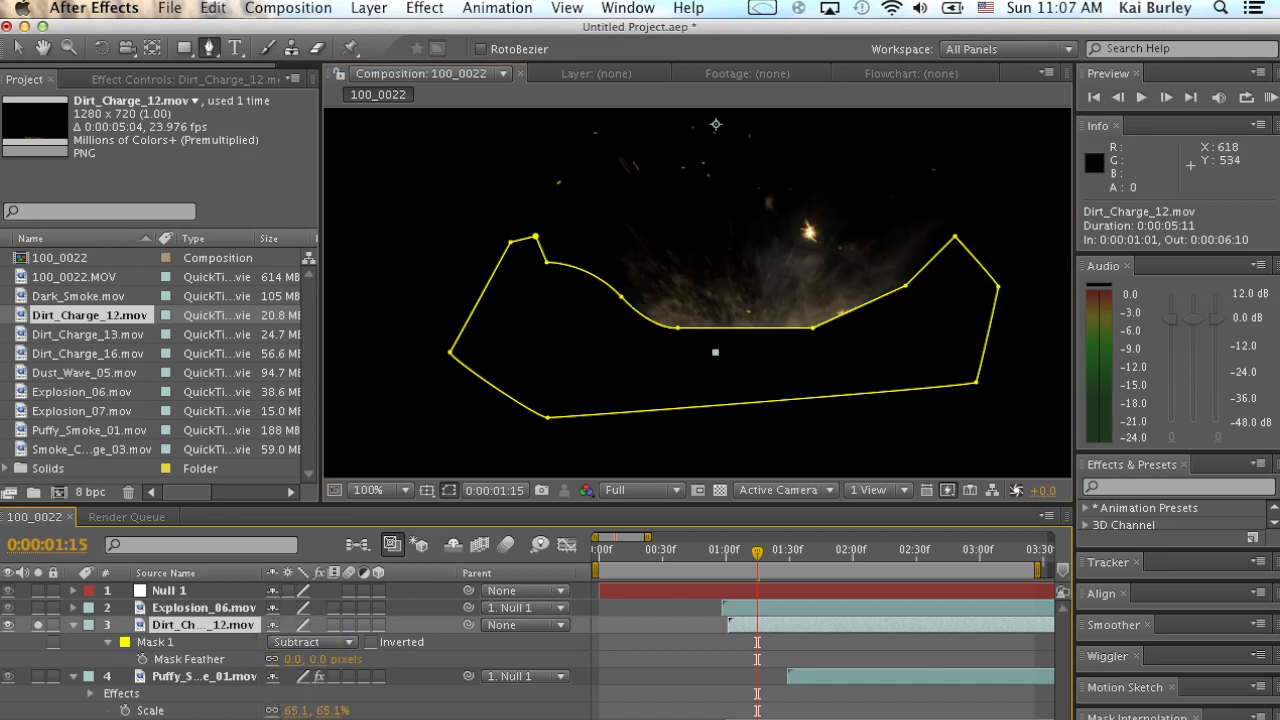
left_click_drag(292, 659, 371, 659)
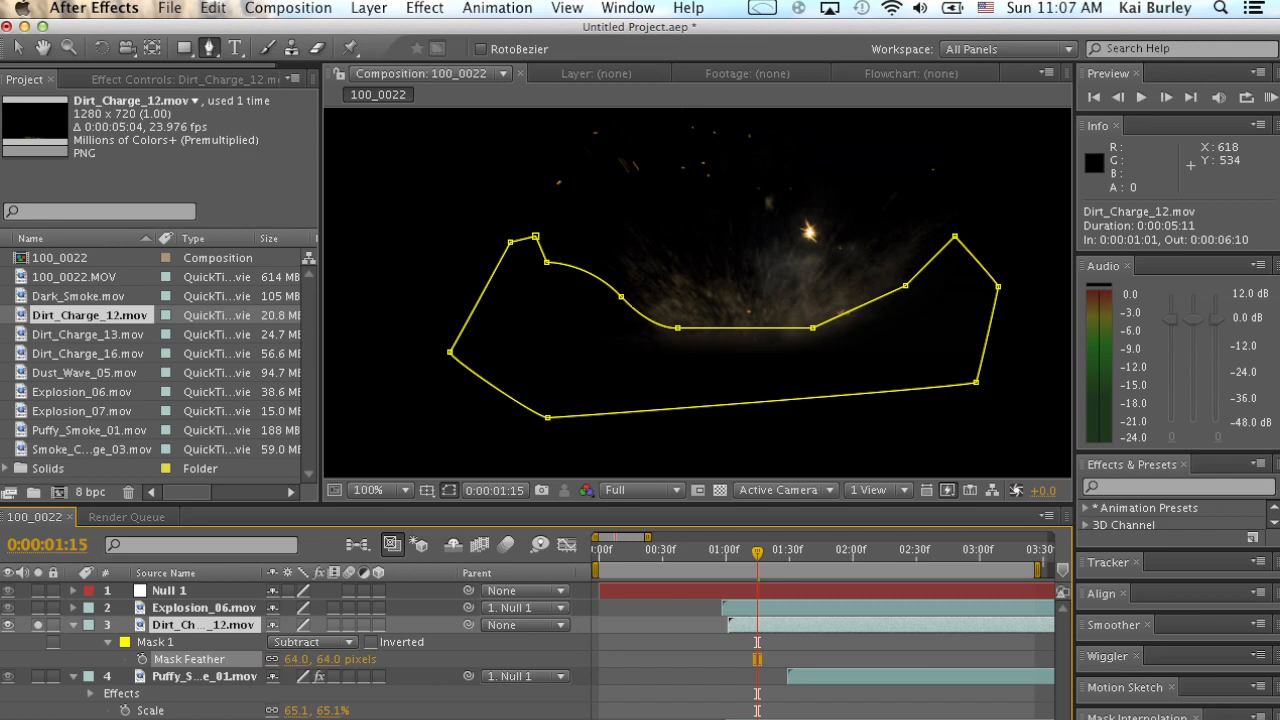
left_click(157, 642)
left_click(38, 625)
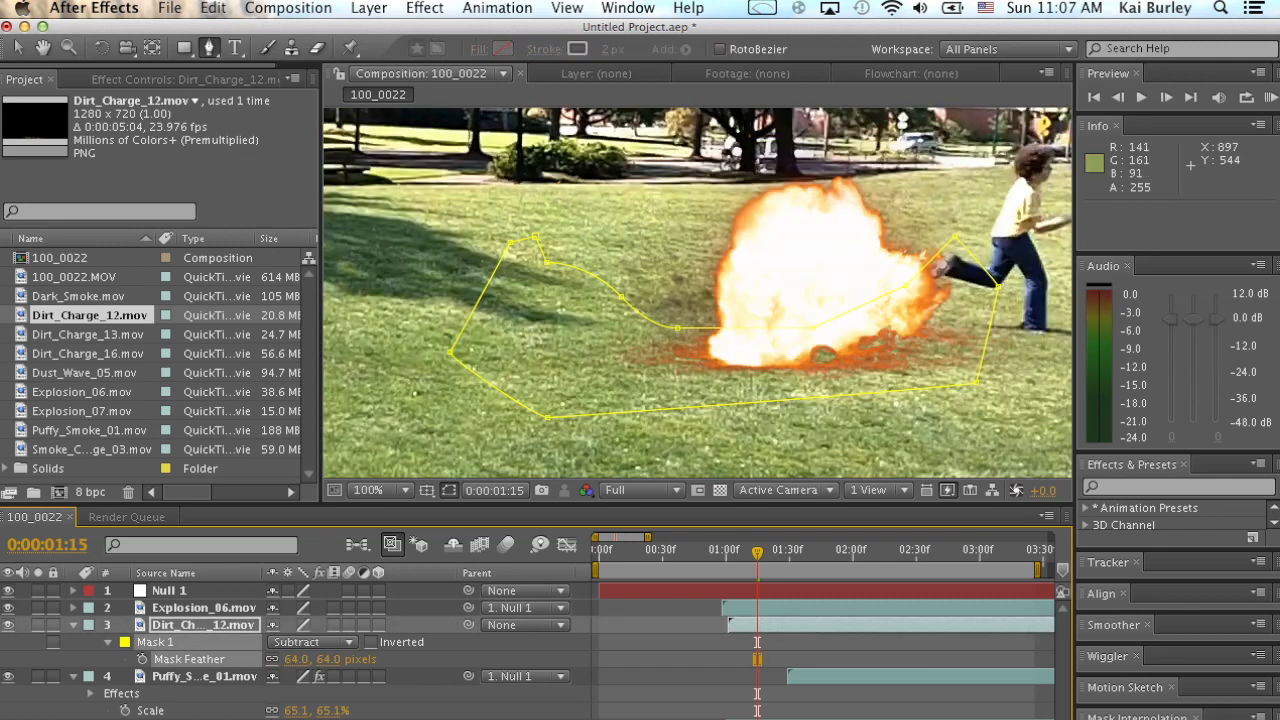
key("v")
left_click(443, 266)
key("comma")
key("comma")
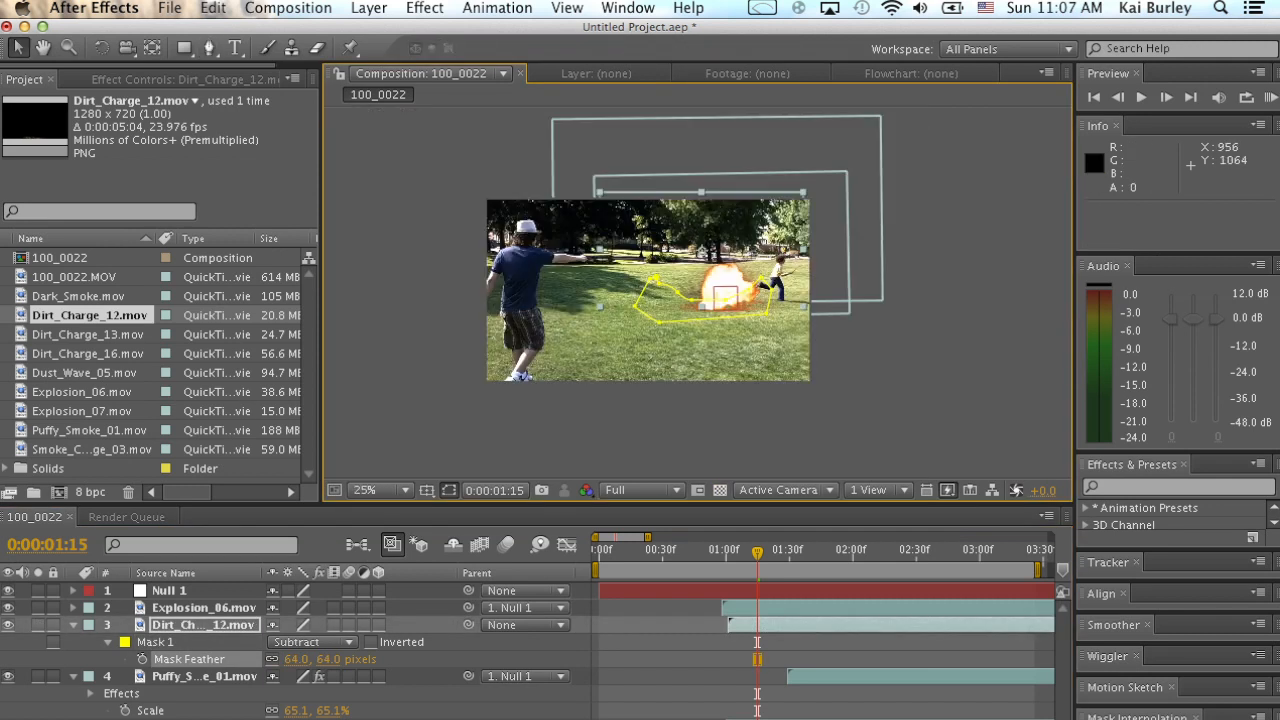
Parent the Dirt_Charge_12 layer to Null 1 and preview the blast from around 0:00:00:50.
left_click(675, 648)
key("period")
key("period")
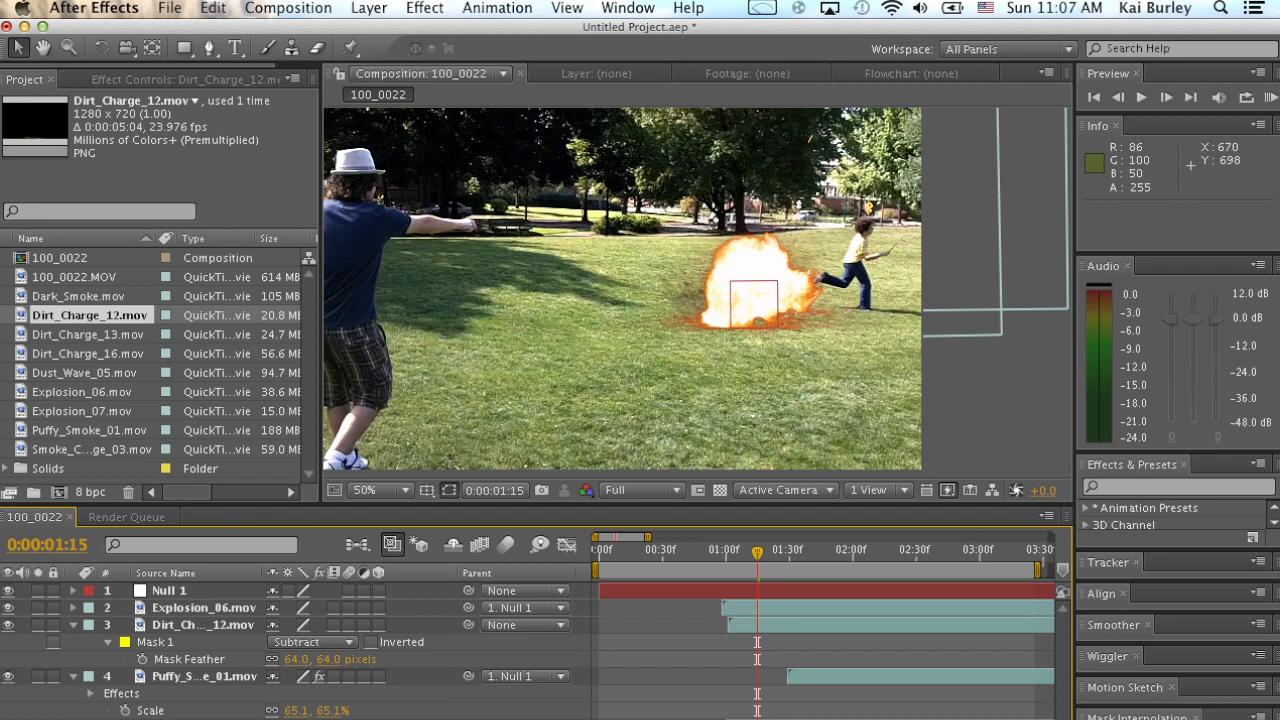
left_click_drag(468, 625, 170, 591)
left_click(712, 553)
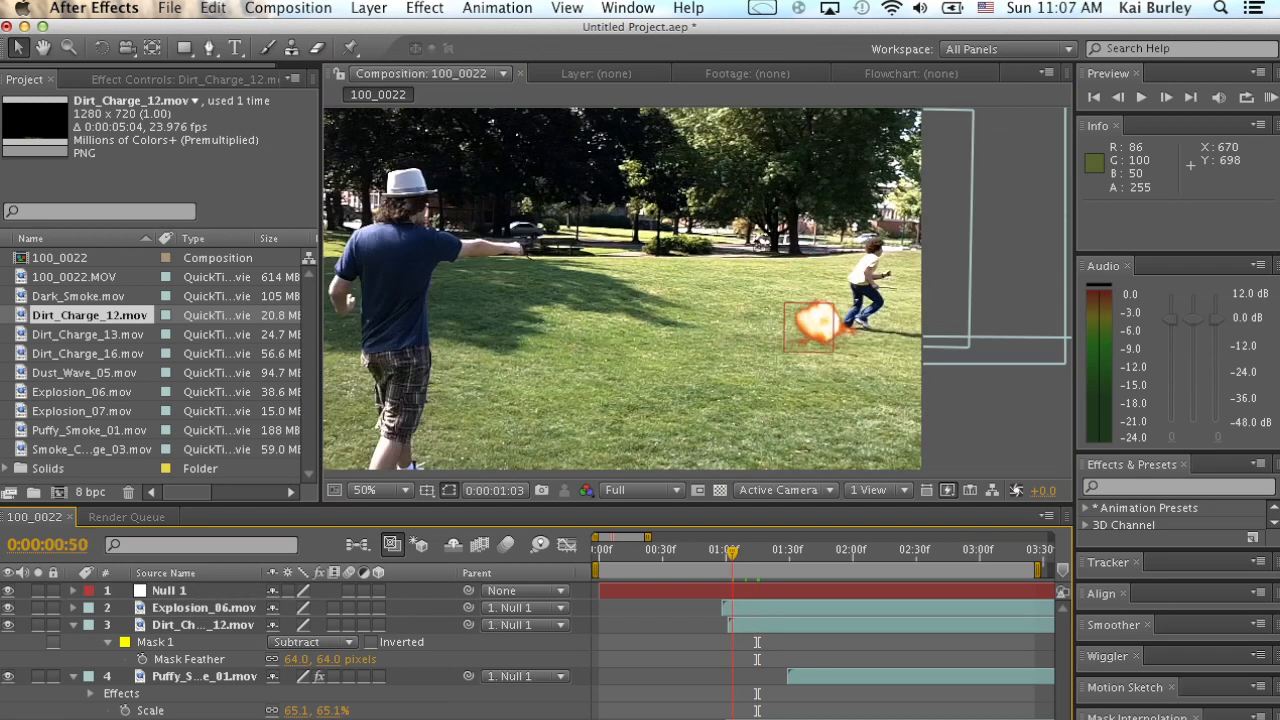
key("space")
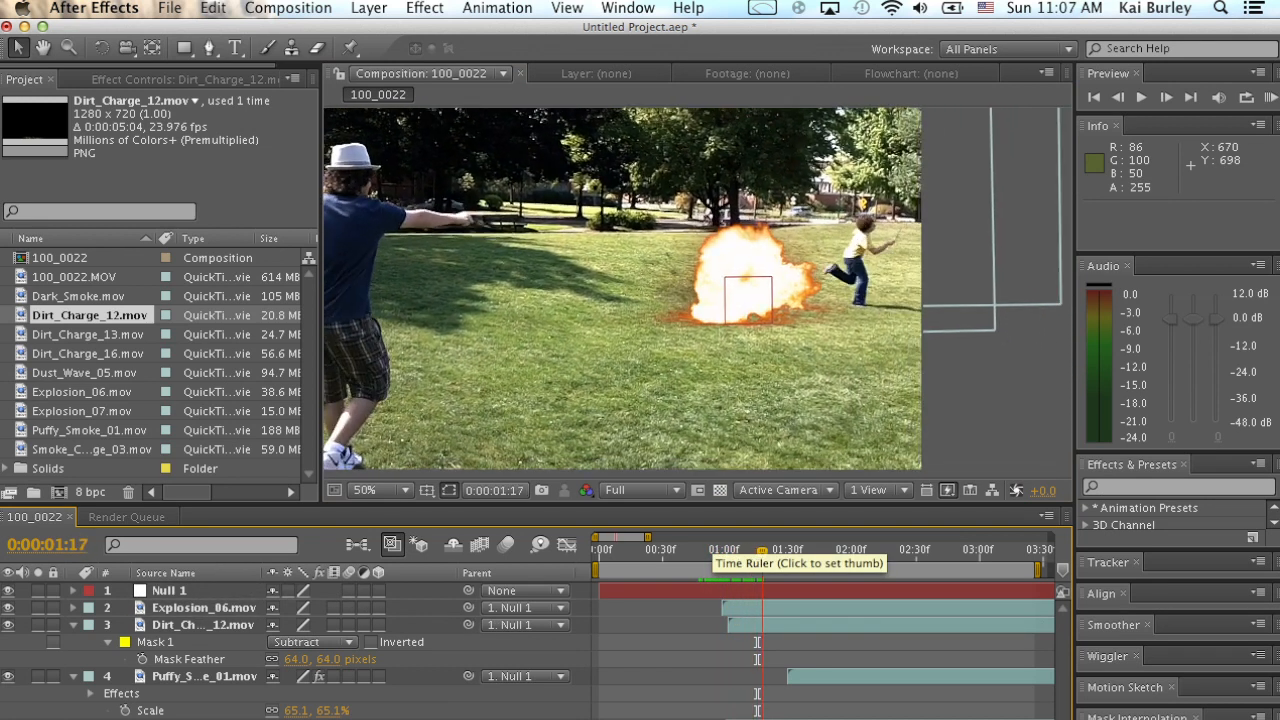
Add Dirt_Charge_16.mov to the composition, start it at 0:00:00:46, and place it at position 776, 204.
left_click_drag(89, 353, 667, 289)
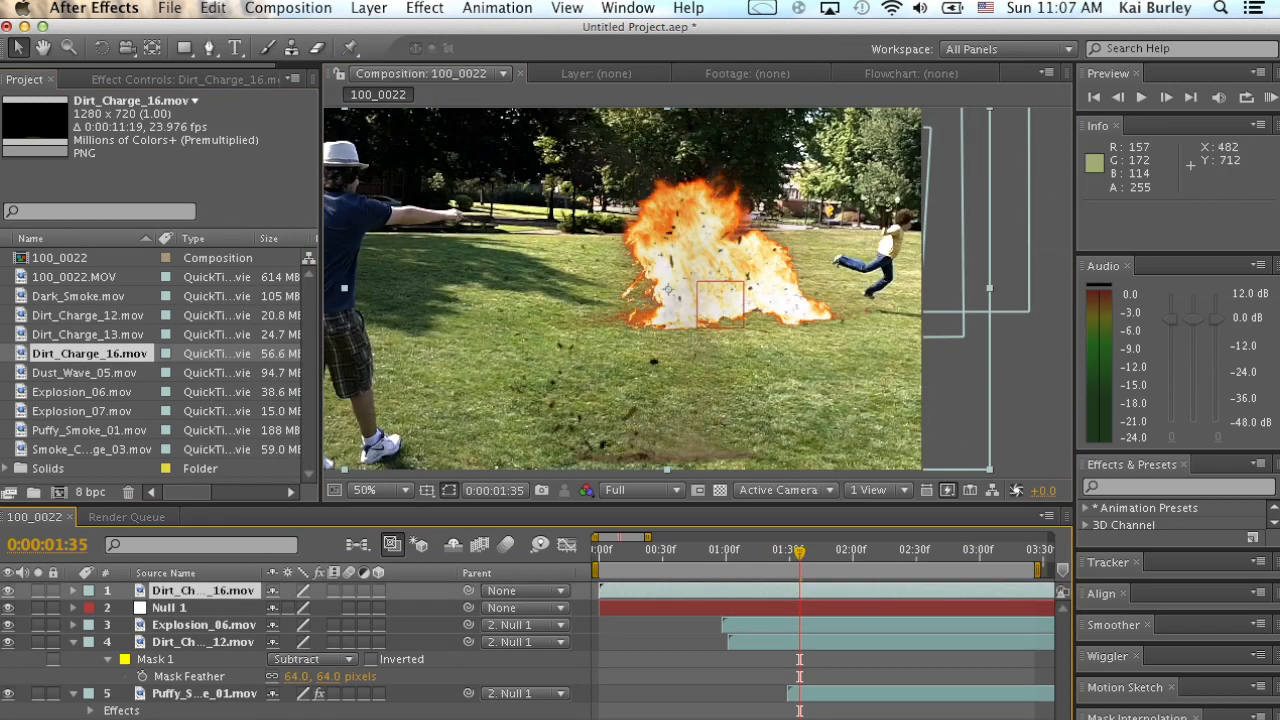
left_click_drag(605, 591, 702, 591)
left_click_drag(667, 289, 667, 210)
Draw a closed Pen mask around the hard lower edge of the dirt on Dirt_Charge_16.
key("g")
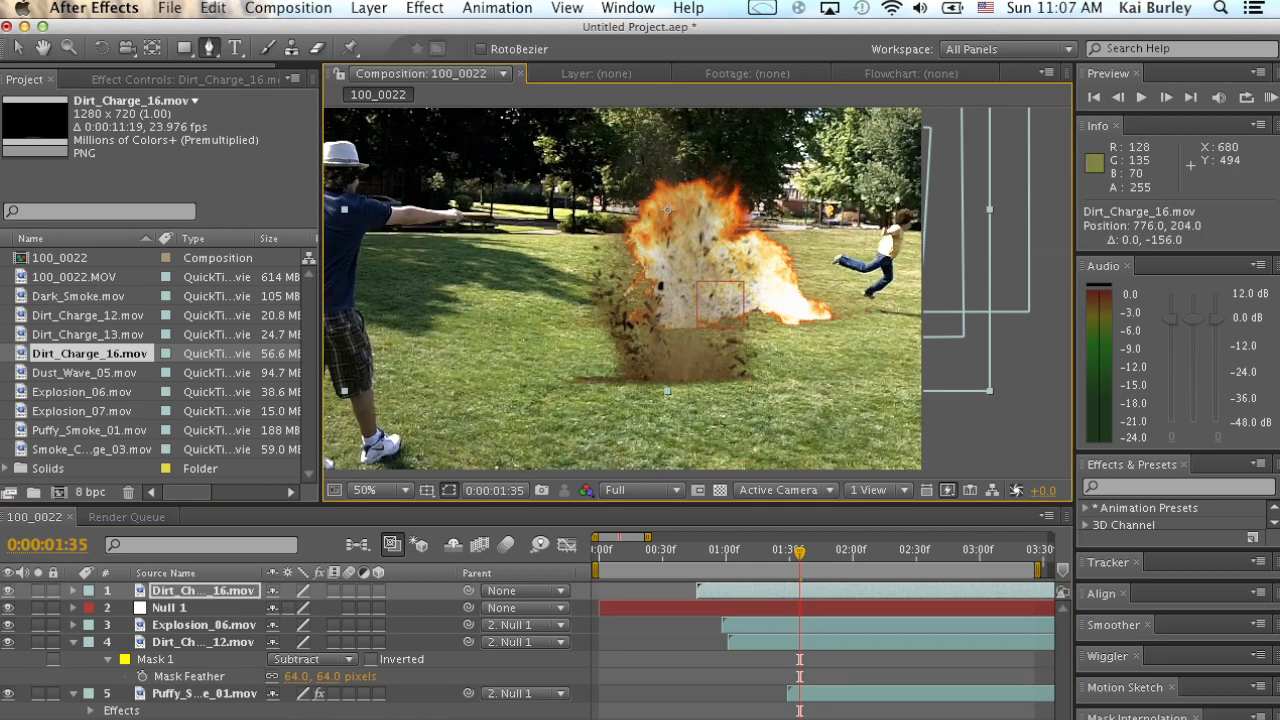
left_click(605, 340)
left_click(724, 367)
left_click(765, 340)
left_click(836, 349)
left_click(830, 401)
left_click(516, 424)
left_click(528, 357)
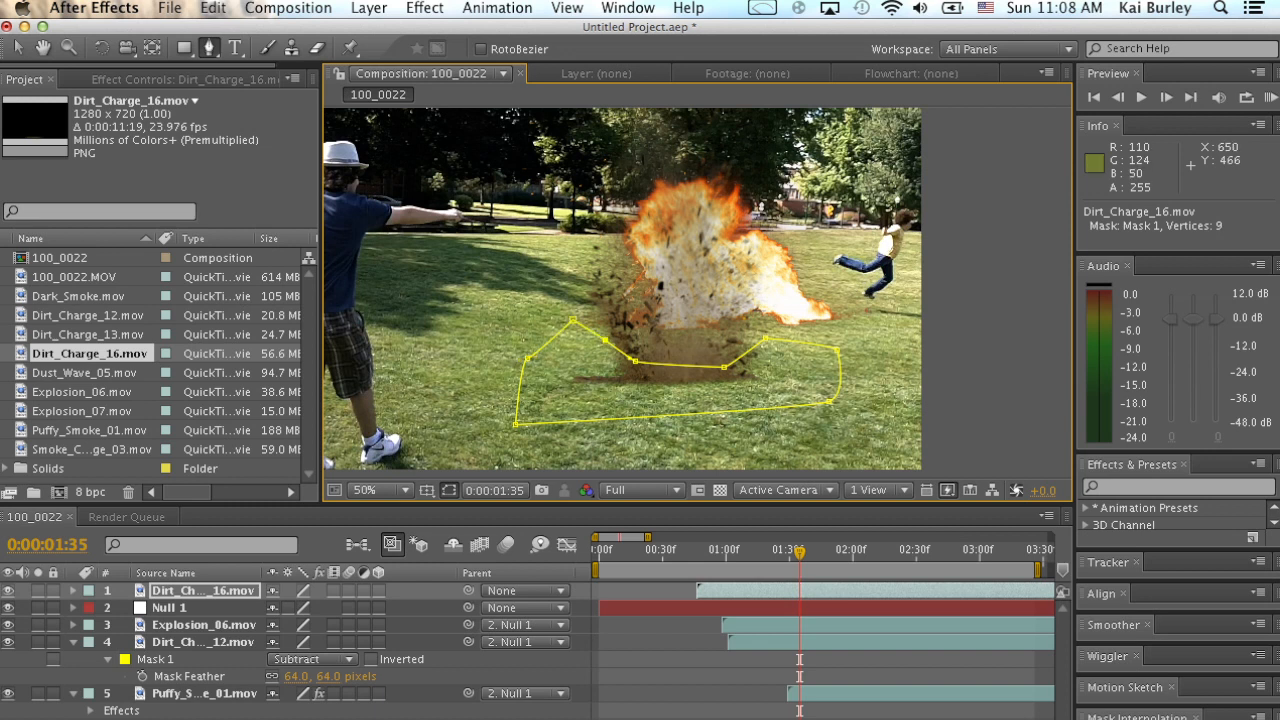
left_click(605, 340)
Set Mask 1 on Dirt_Charge_16 to Subtract with a 46-pixel feather.
key("v")
key("m")
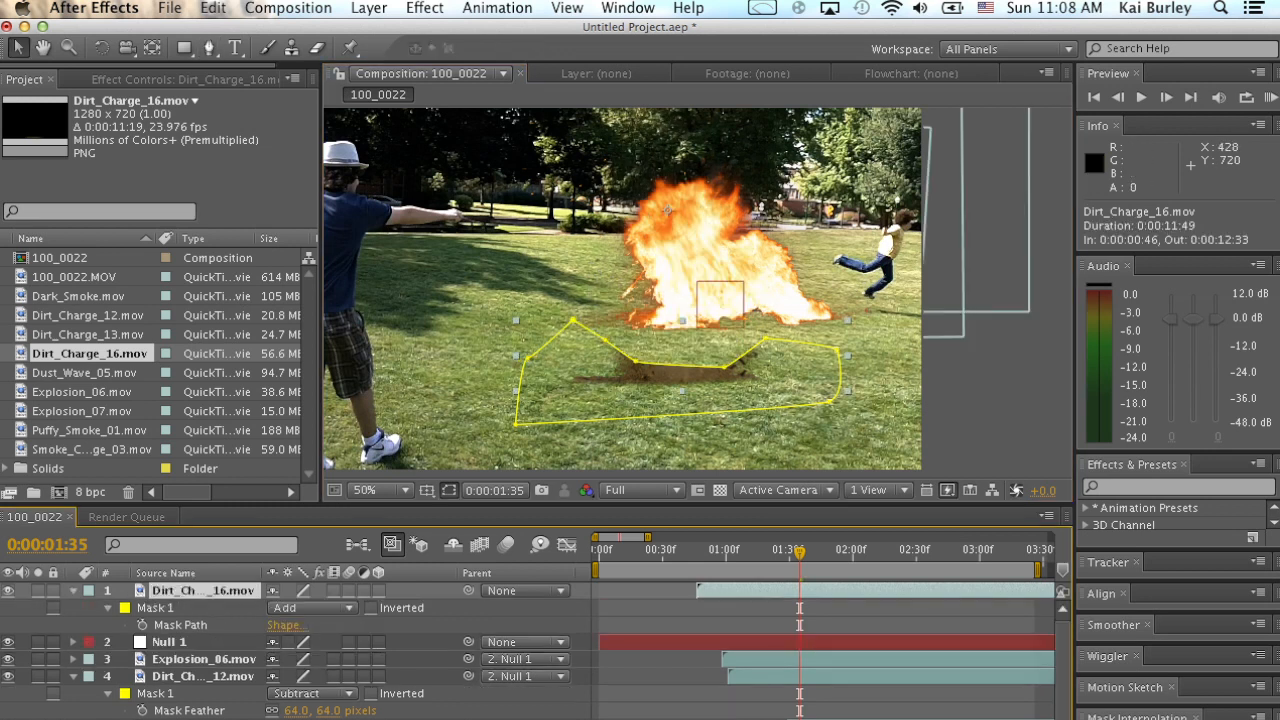
left_click(312, 607)
left_click(296, 619)
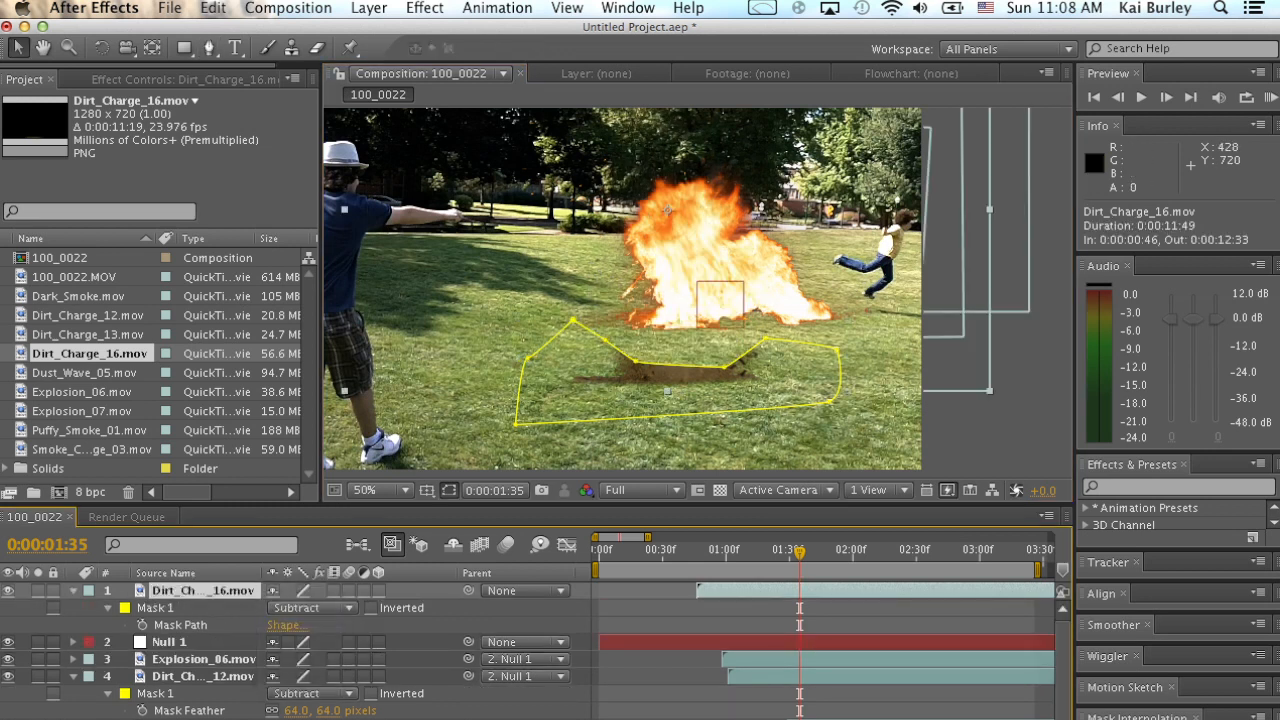
left_click_drag(293, 625, 339, 625)
key("shift+super+a")
Place the Dirt_Charge_16 layer directly beneath Explosion_06 and reposition it to 794, 140, checking it in a preview.
left_click_drag(203, 591, 203, 668)
left_click_drag(688, 352, 697, 320)
left_click_drag(799, 552, 685, 551)
key("space")
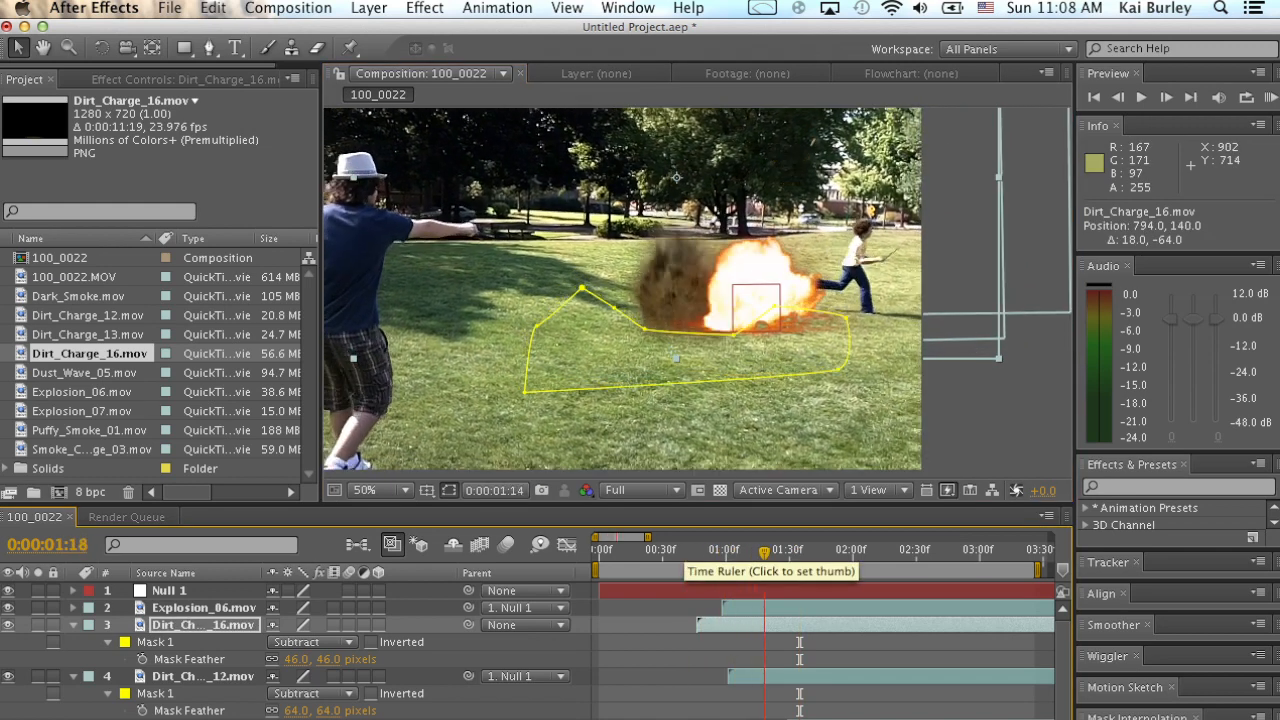
Parent Dirt_Charge_16 to Null 1 and move it onto the fireball at position -31.9, -234.8, previewing the motion.
left_click_drag(468, 625, 230, 591)
scroll(330, 580, "right", 1)
left_click_drag(657, 281, 685, 267)
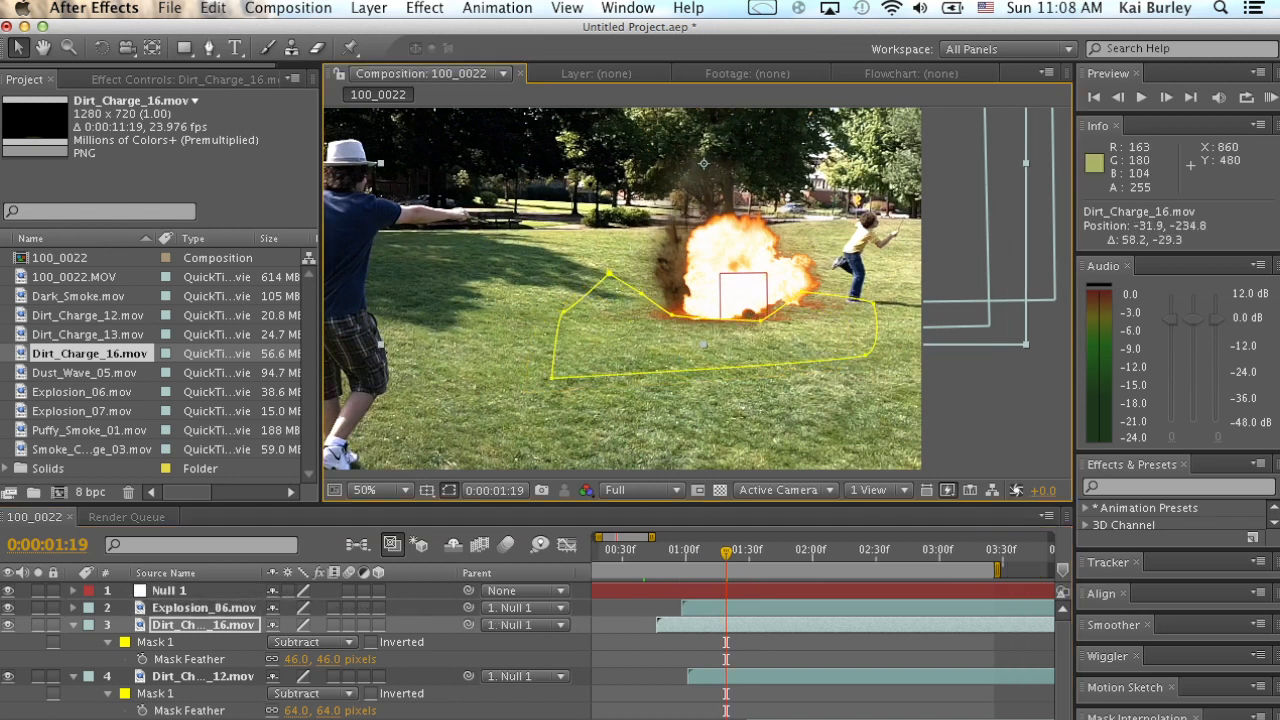
left_click_drag(662, 552, 646, 552)
key("space")
key("space")
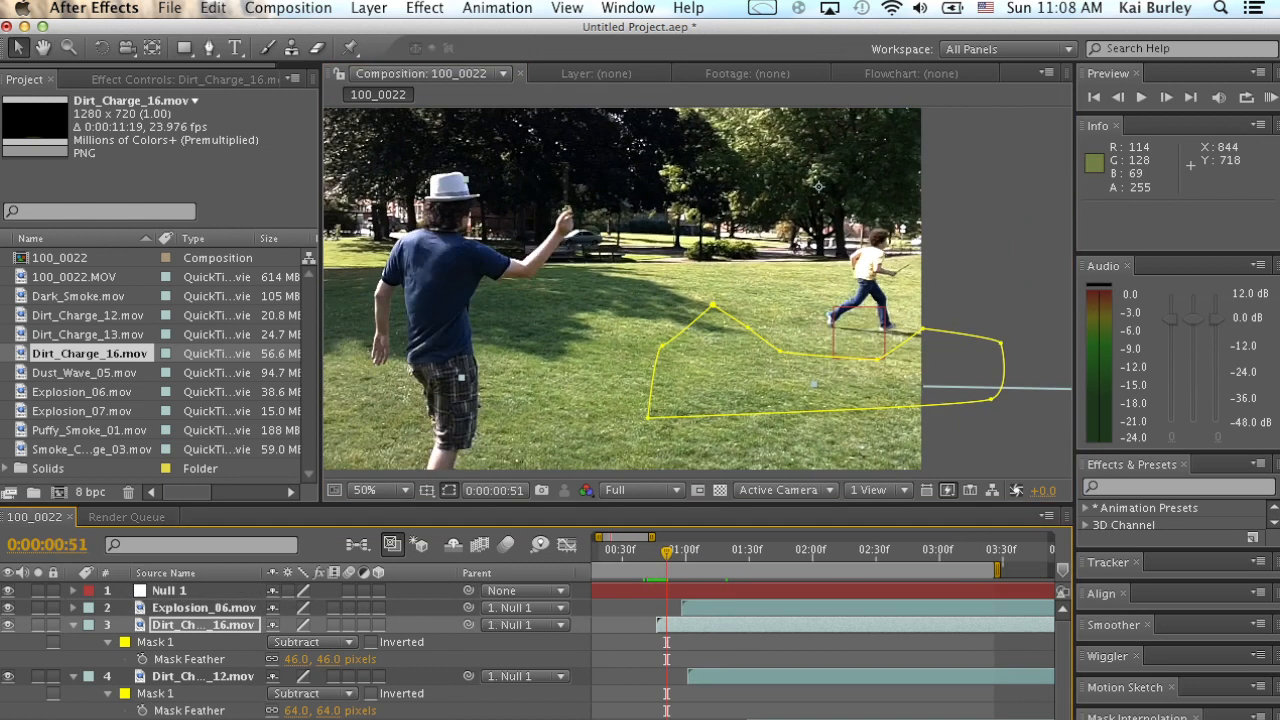
key("space")
key("space")
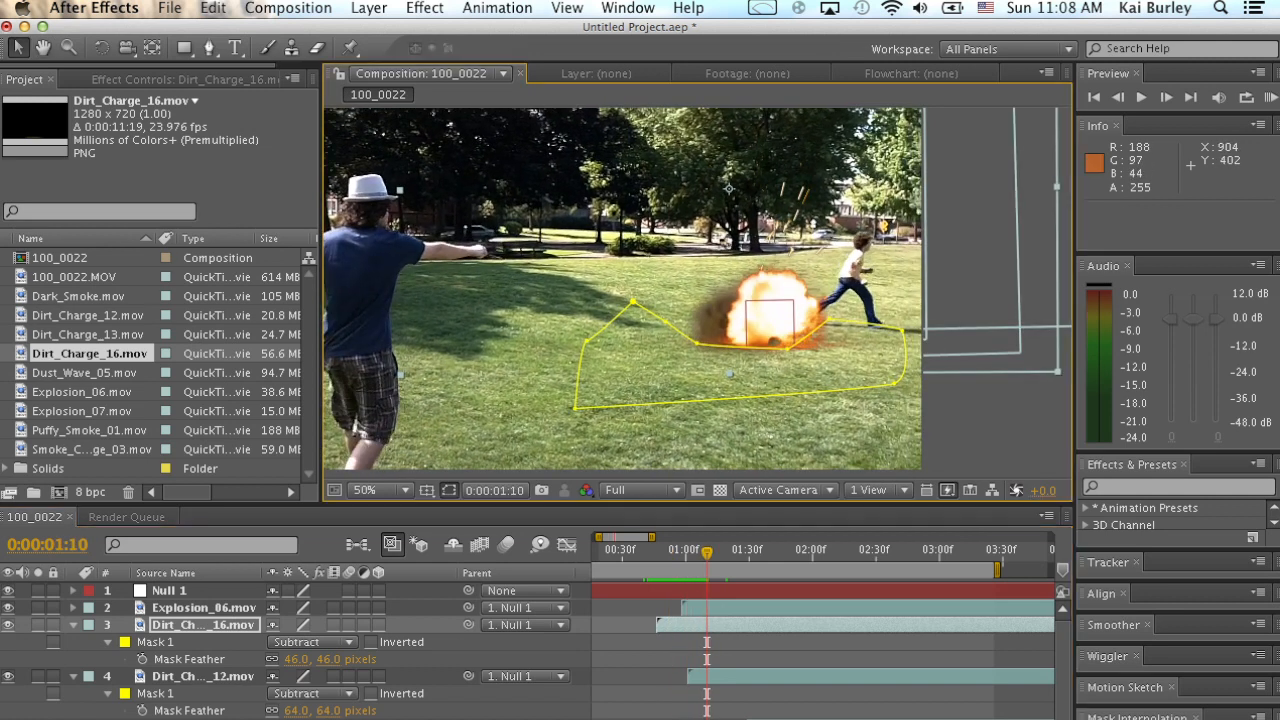
Scale Dirt_Charge_16 to 82.1%, reposition it to -9.8, -177.6 behind the fireball, and preview it.
key("s")
left_click_drag(297, 642, 272, 642)
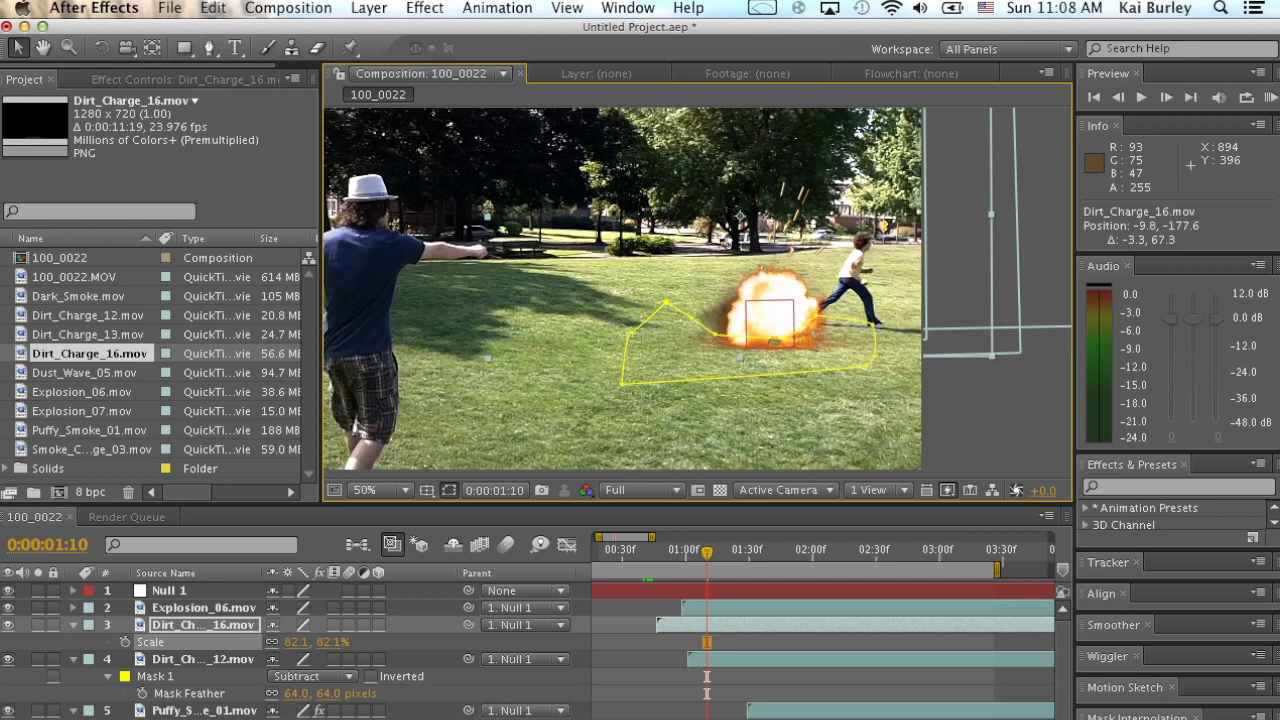
key("space")
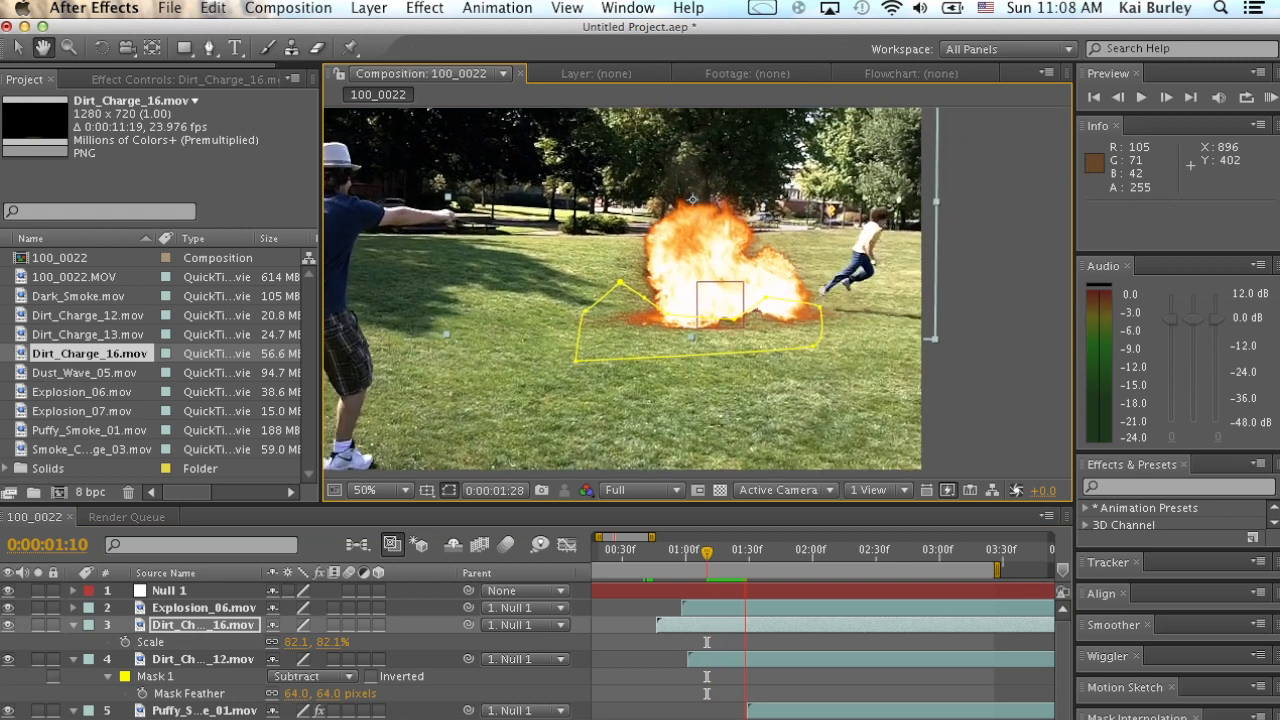
key("space")
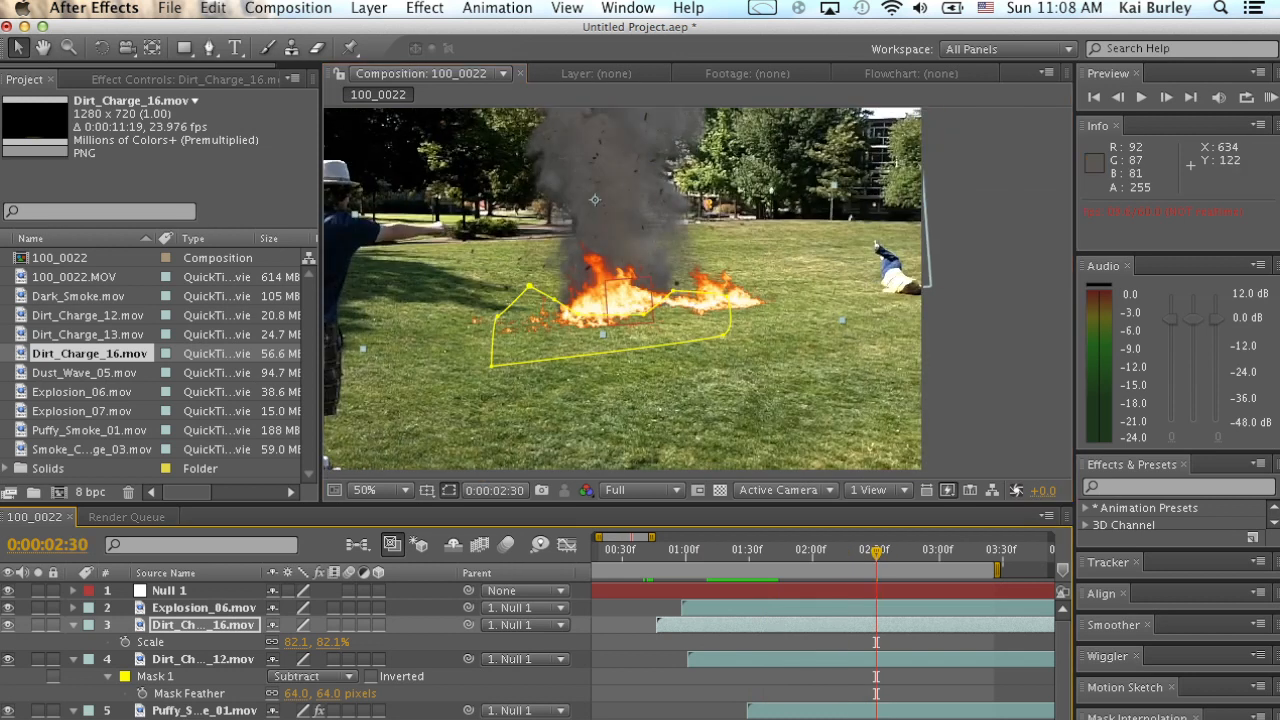
Collapse the expanded properties of all layers and run a RAM preview of the composite.
key("super+shift+a")
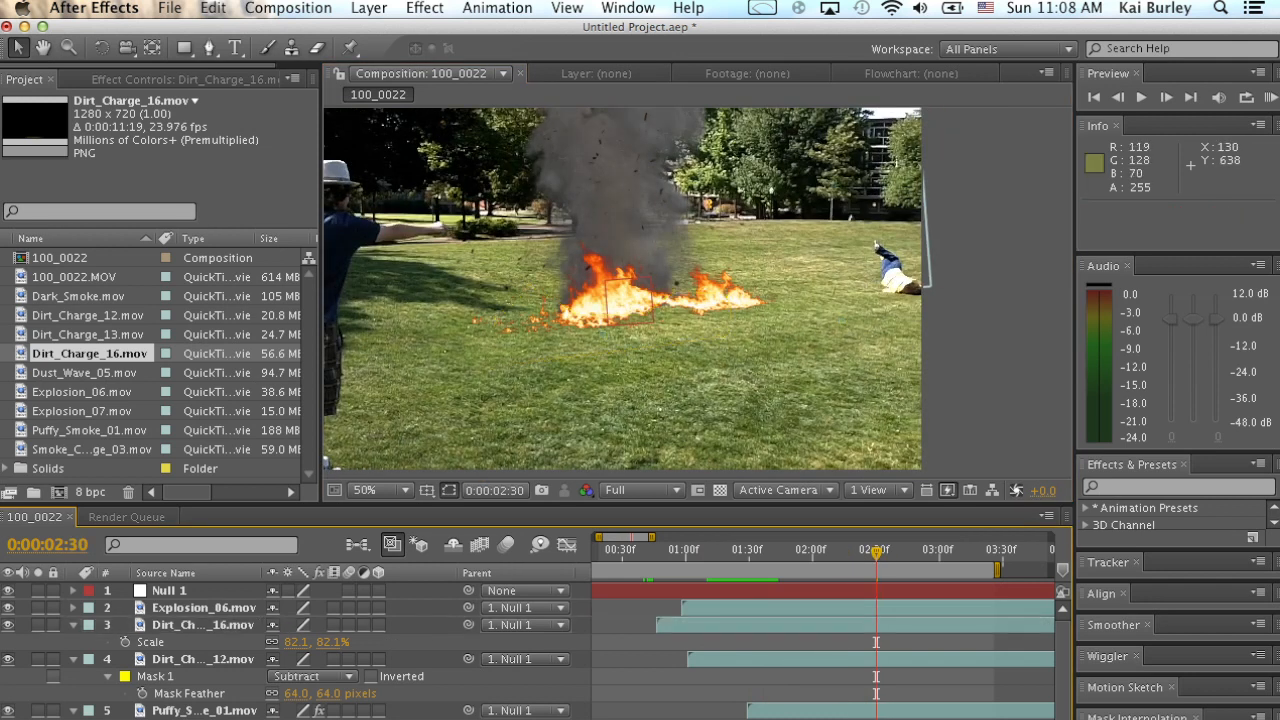
left_click(73, 625)
left_click(73, 642)
left_click(73, 659)
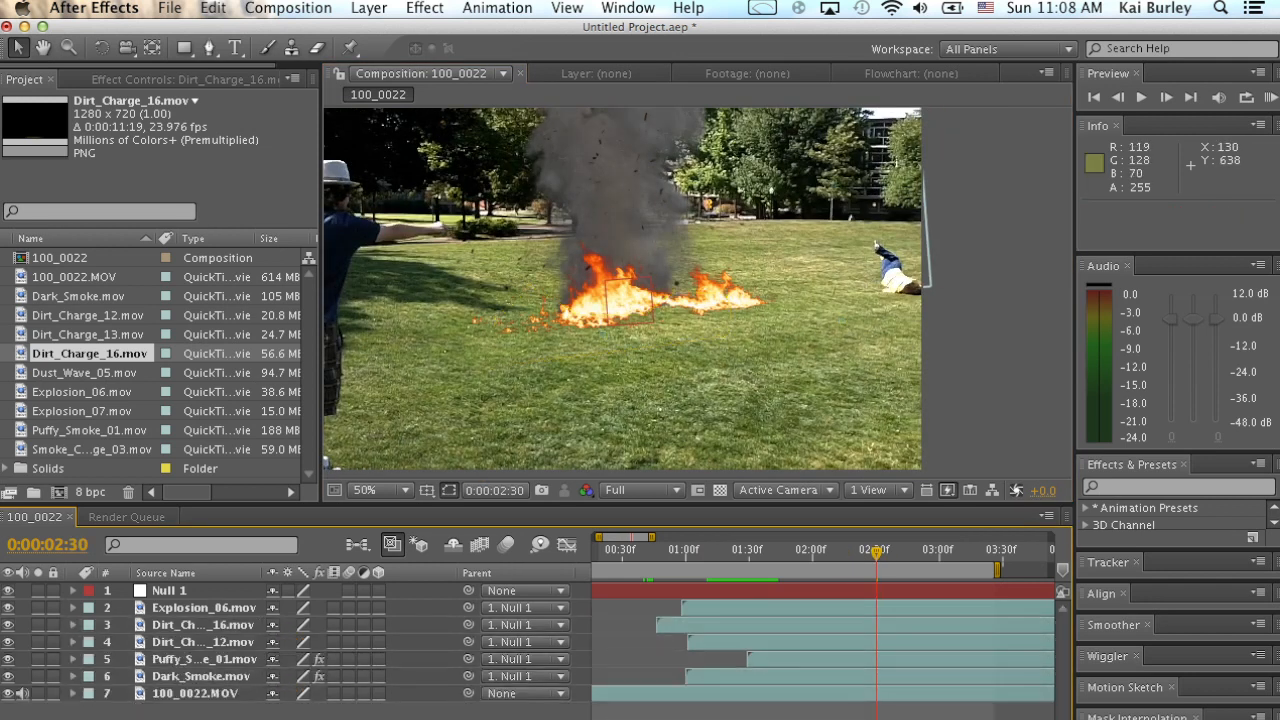
key("KP_0")
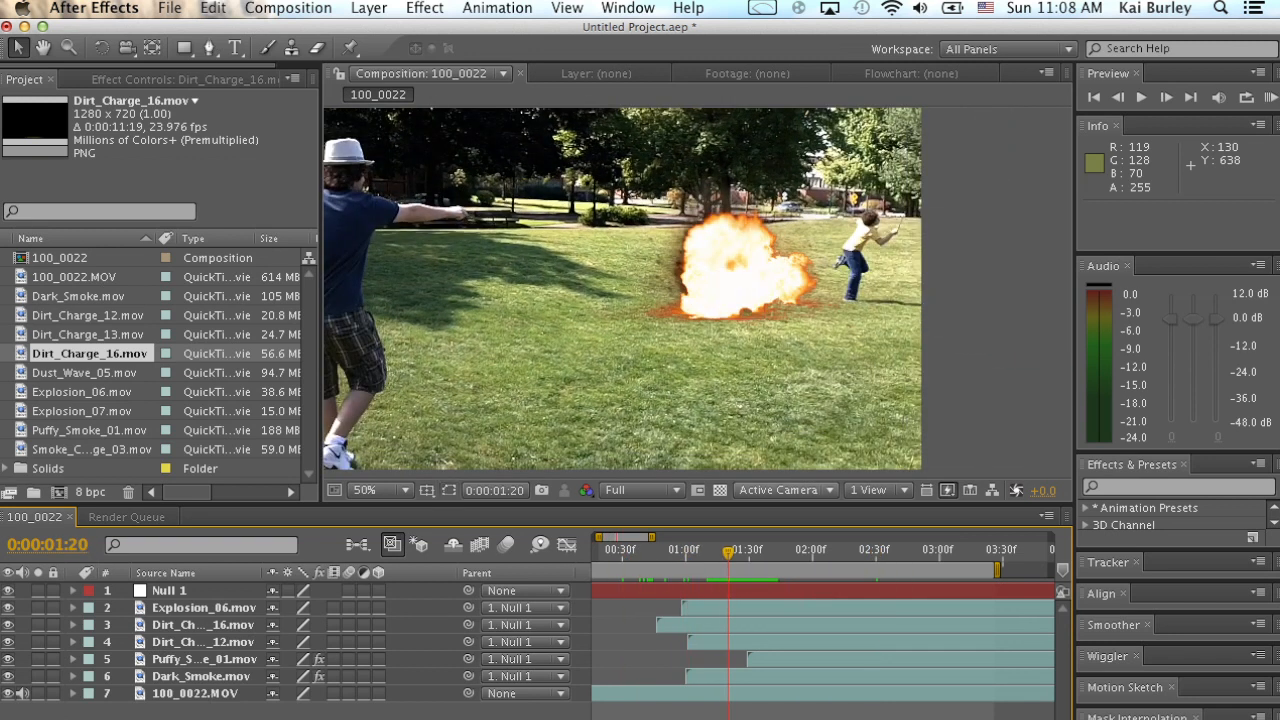
key("space")
Go to 0:00:02:12 and add an adjustment layer directly above the 100_0022.MOV footage.
left_click_drag(662, 355, 762, 367)
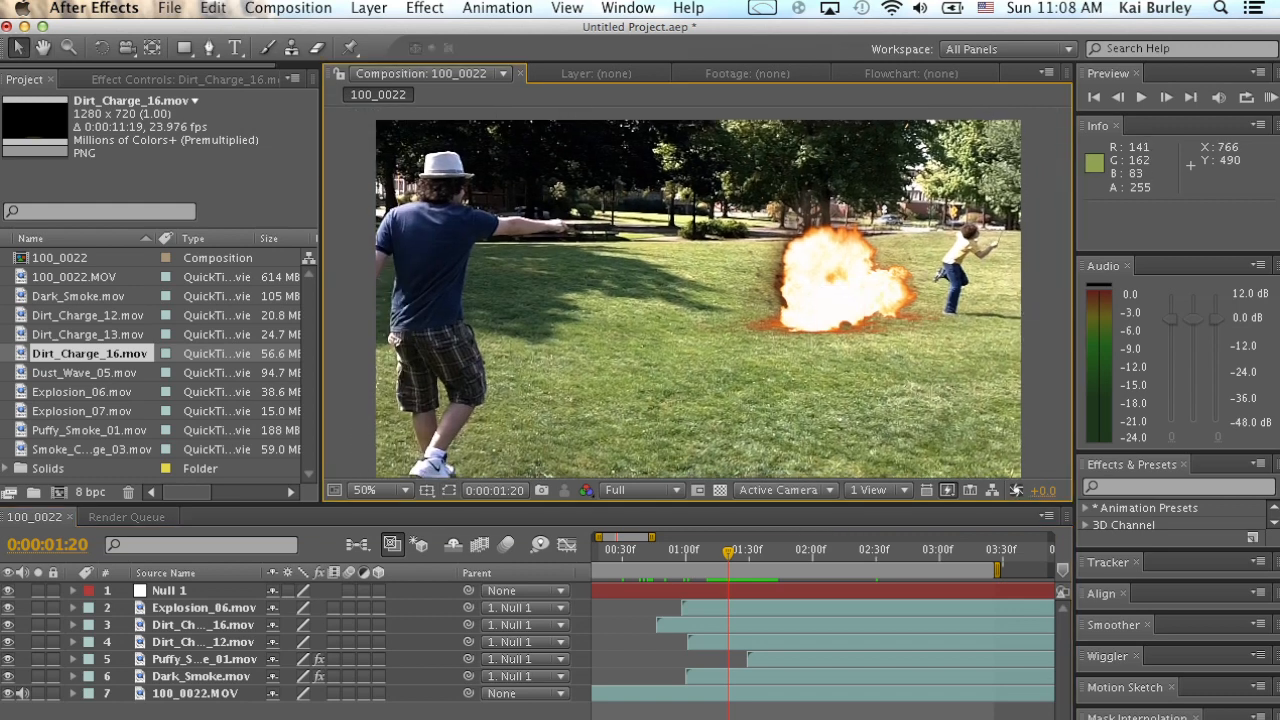
left_click_drag(728, 552, 889, 553)
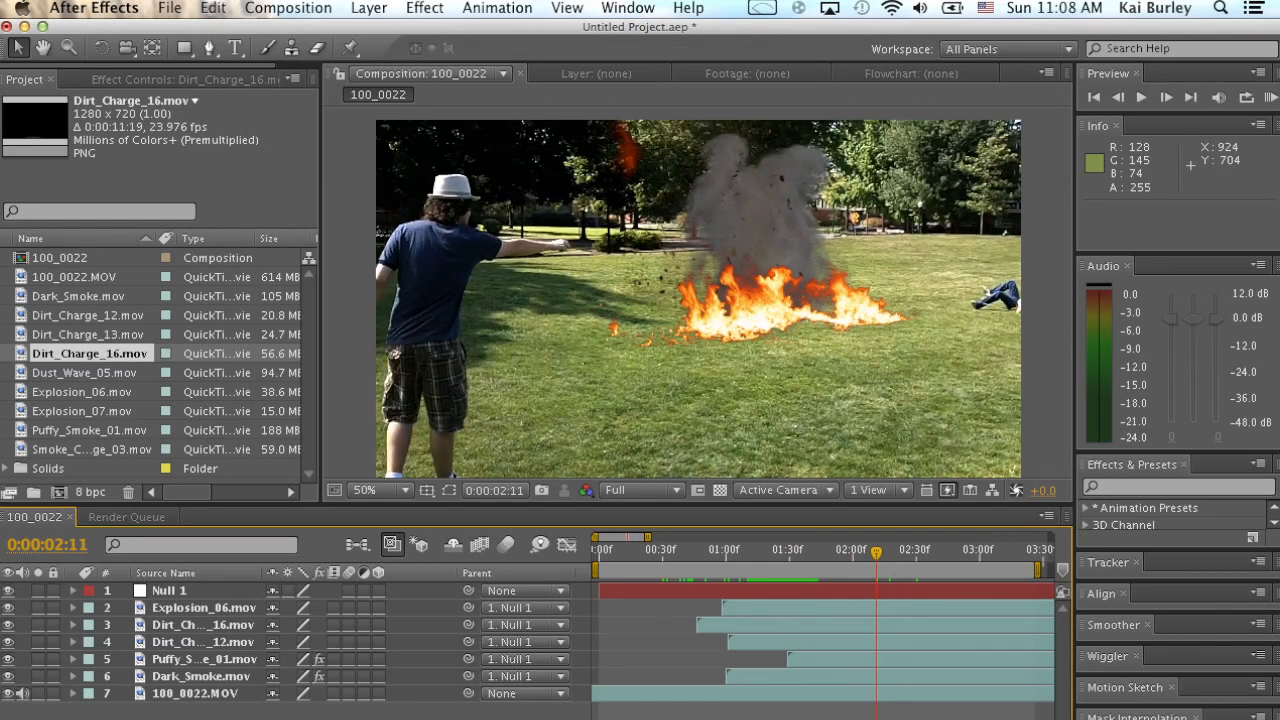
left_click_drag(863, 552, 878, 552)
left_click(368, 8)
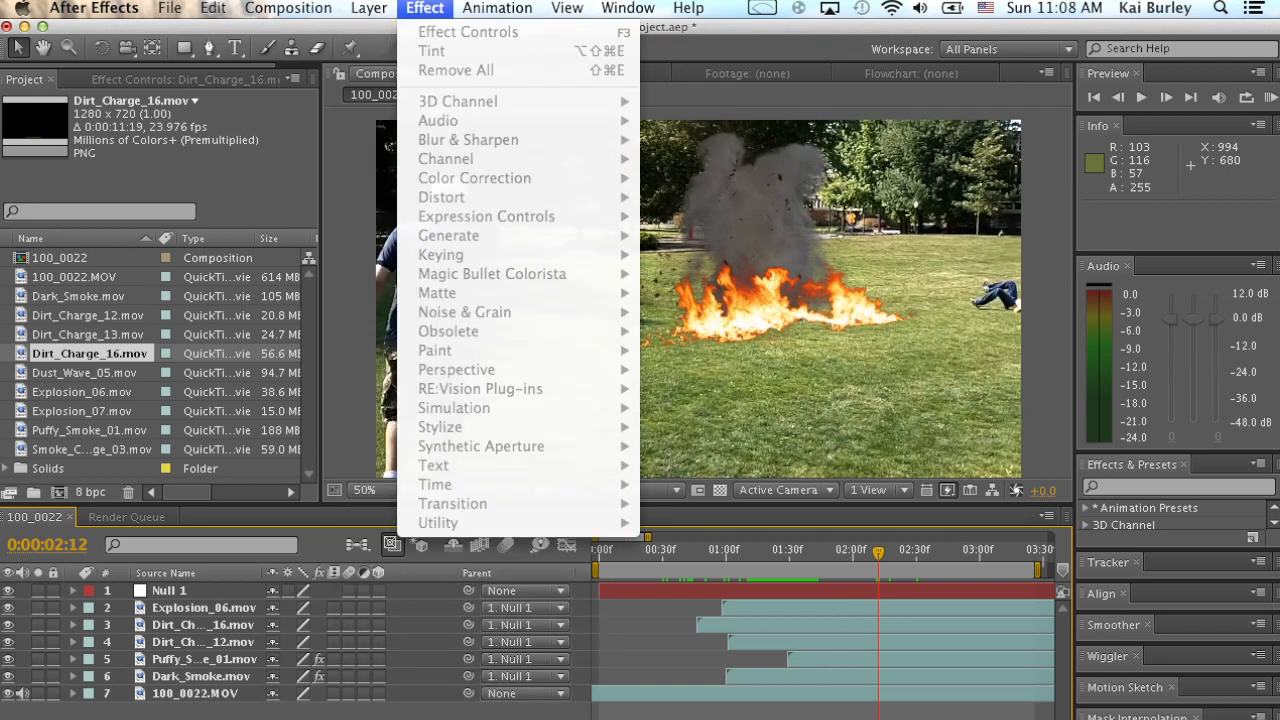
mouse_move(377, 31)
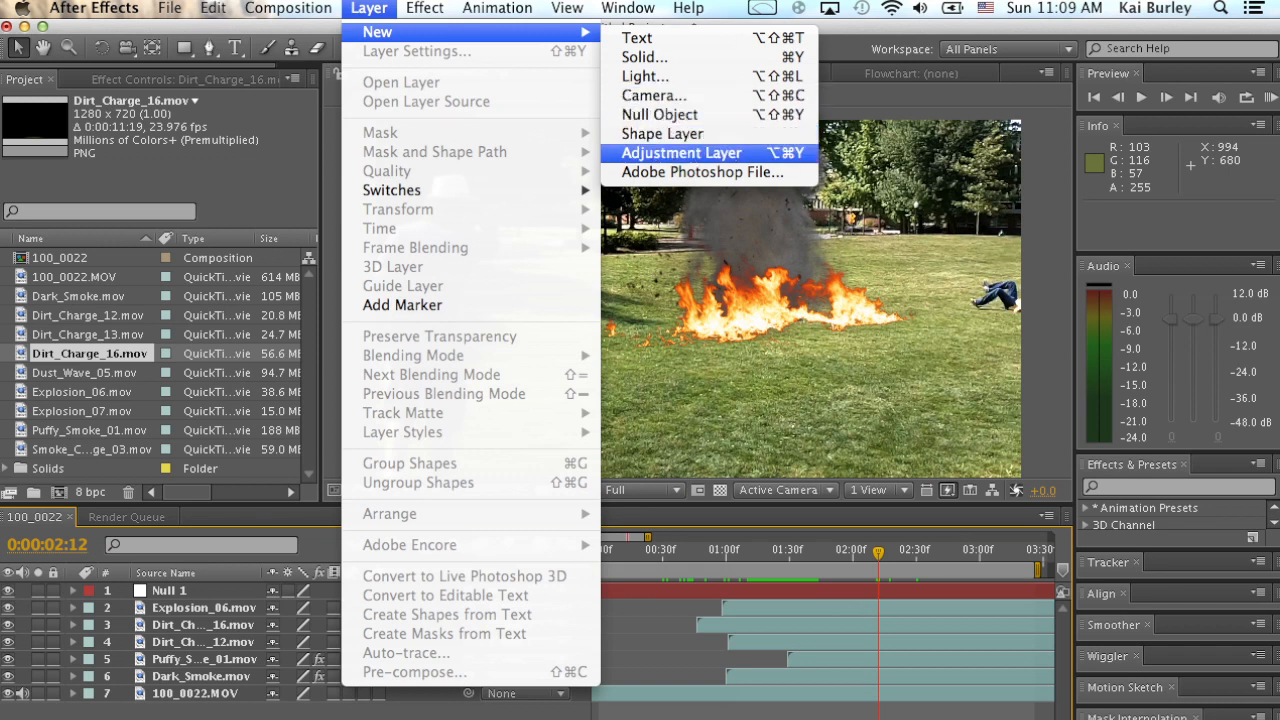
left_click(681, 152)
left_click_drag(200, 590, 200, 700)
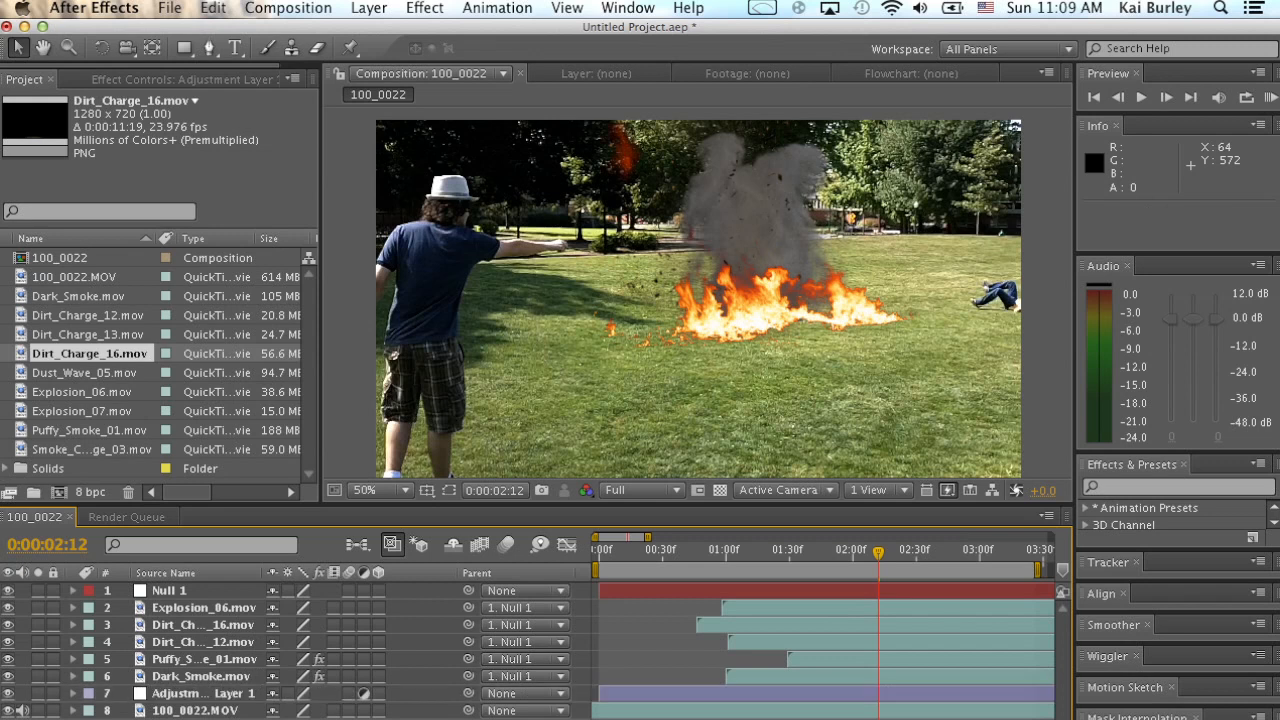
Apply the Curves color correction effect to Adjustment Layer 1.
left_click(204, 693)
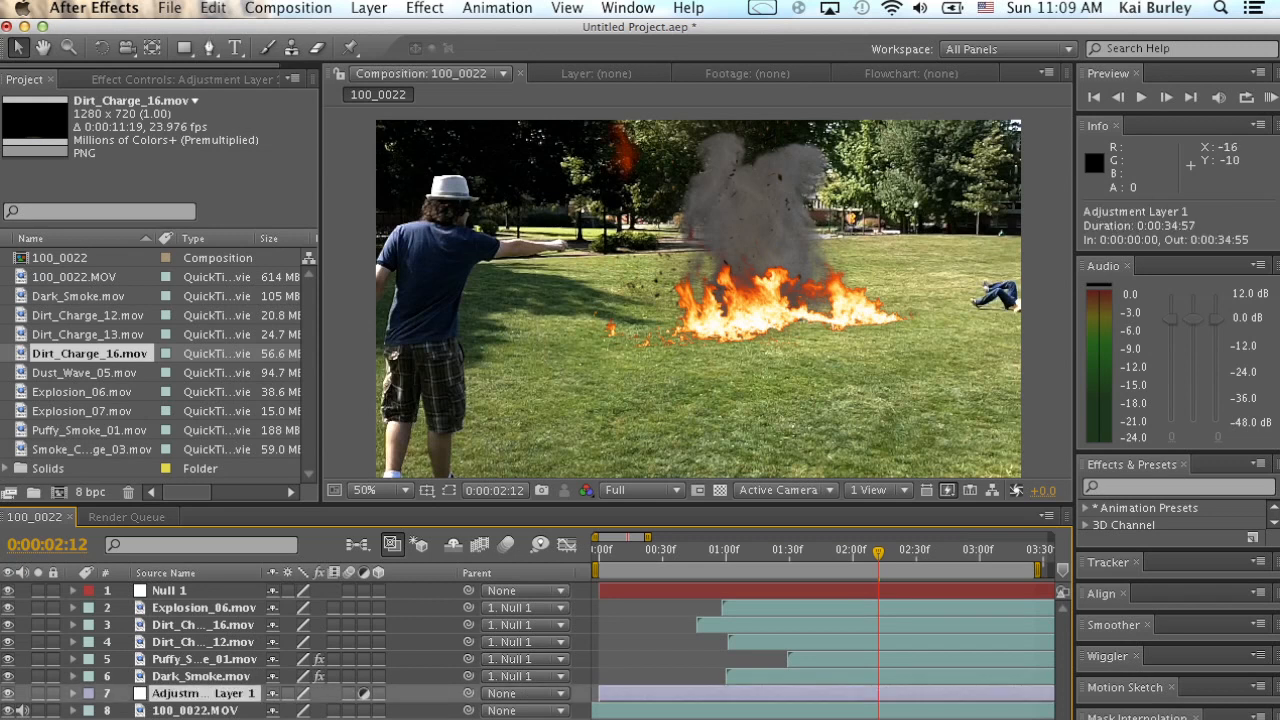
left_click(424, 8)
mouse_move(474, 178)
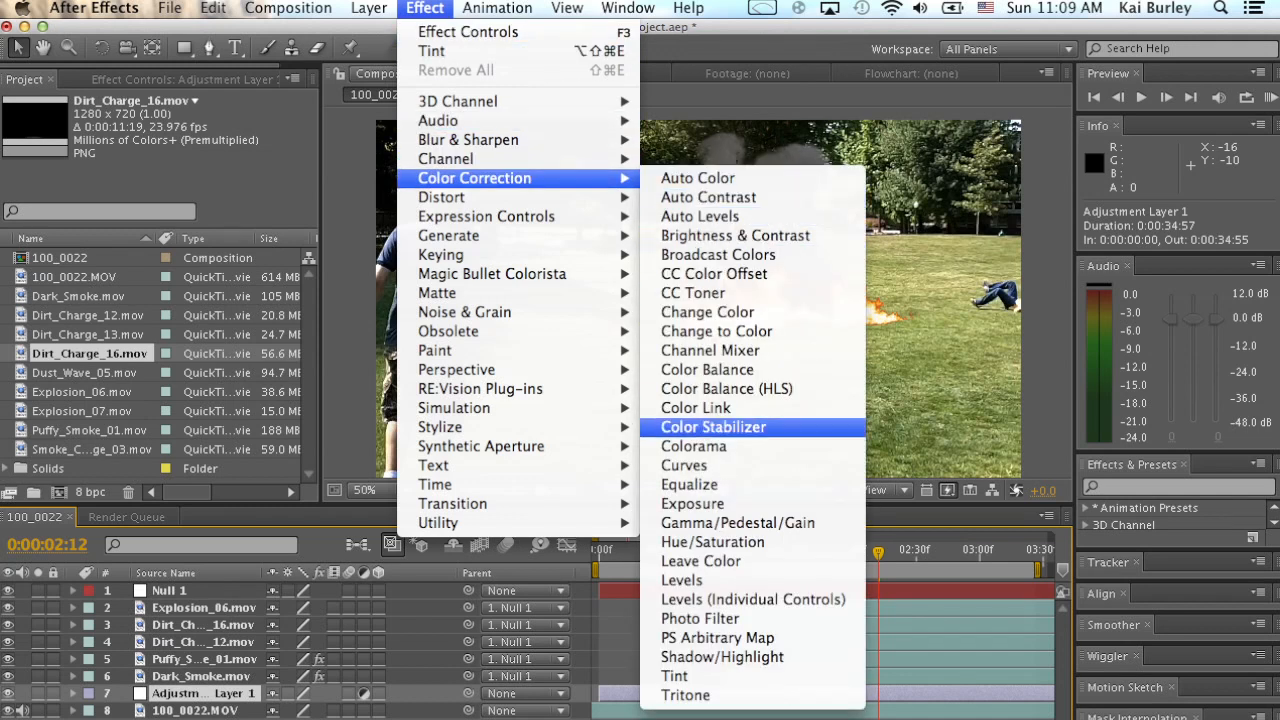
left_click(684, 465)
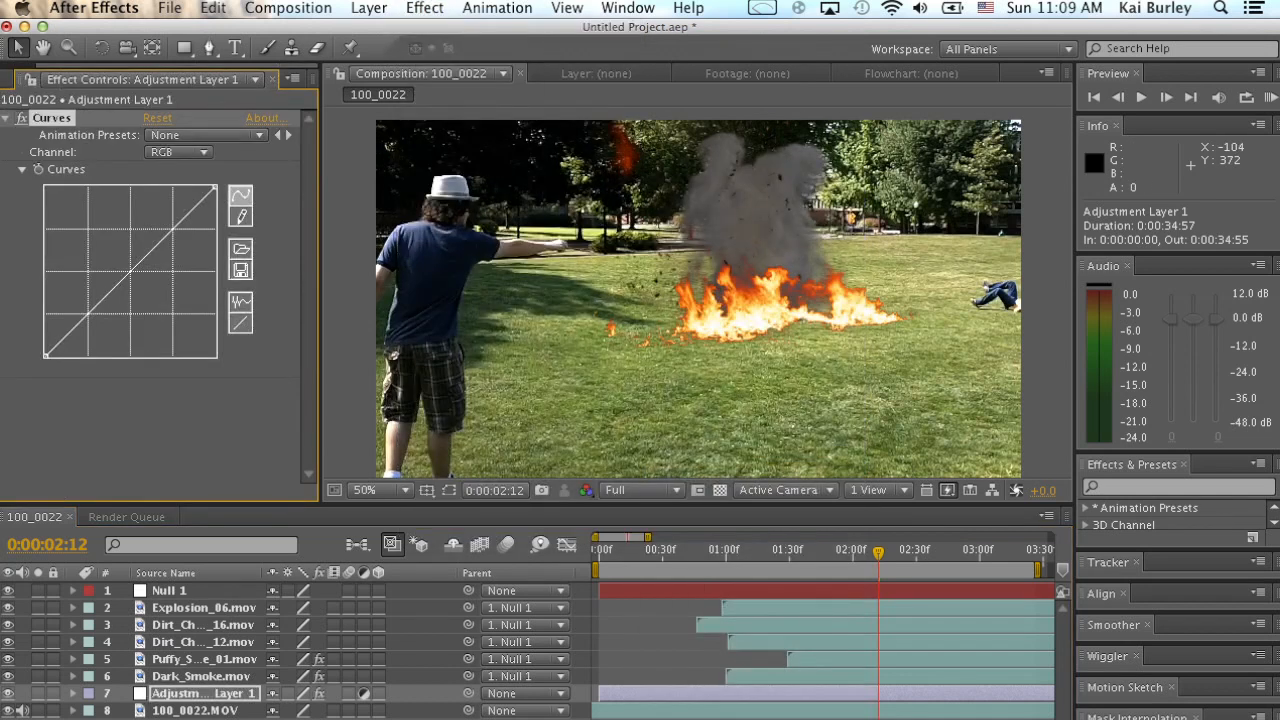
Darken the footage with the RGB curve by lowering its white point to just above half and pulling the midtones down.
left_click_drag(139, 262, 139, 305)
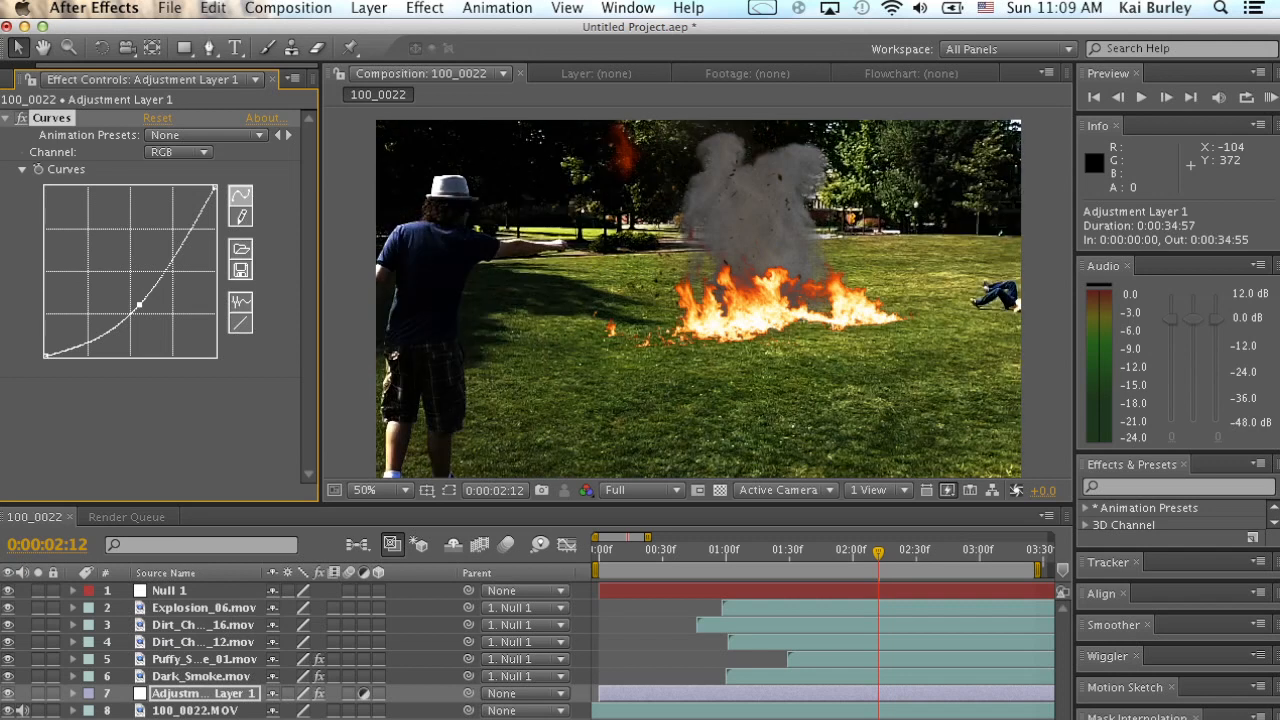
left_click_drag(214, 186, 214, 232)
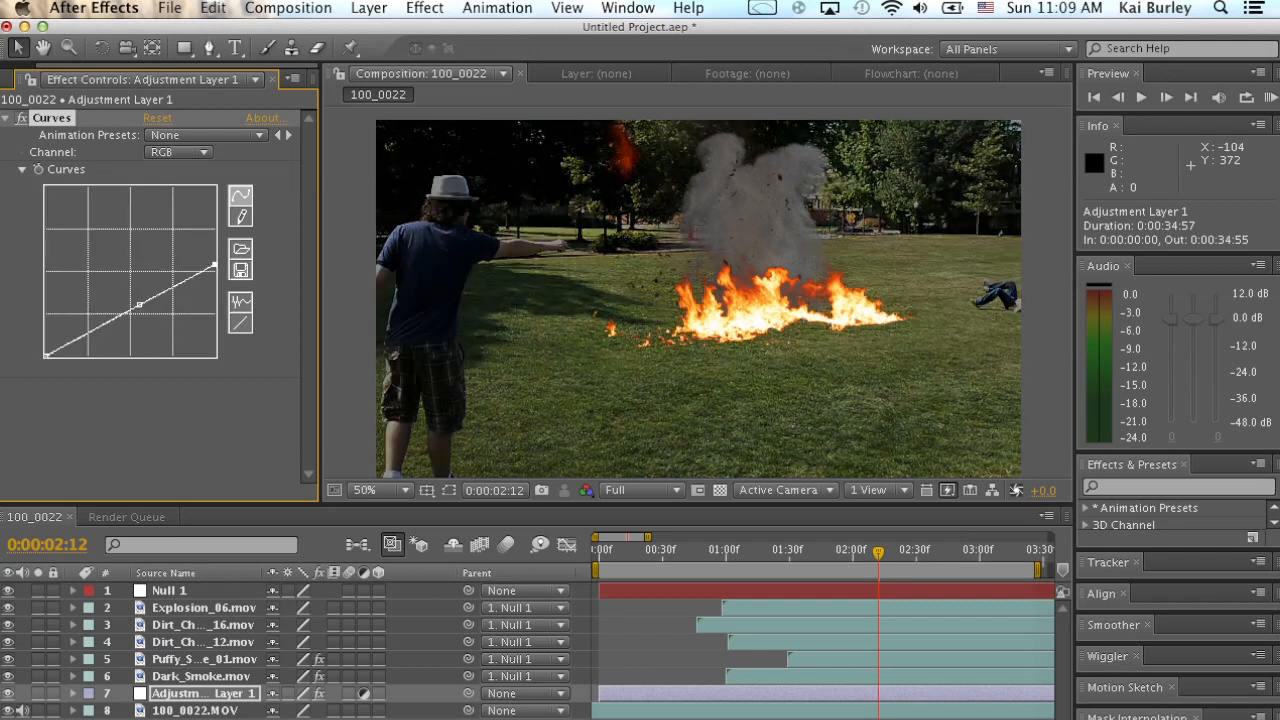
left_click_drag(97, 327, 158, 292)
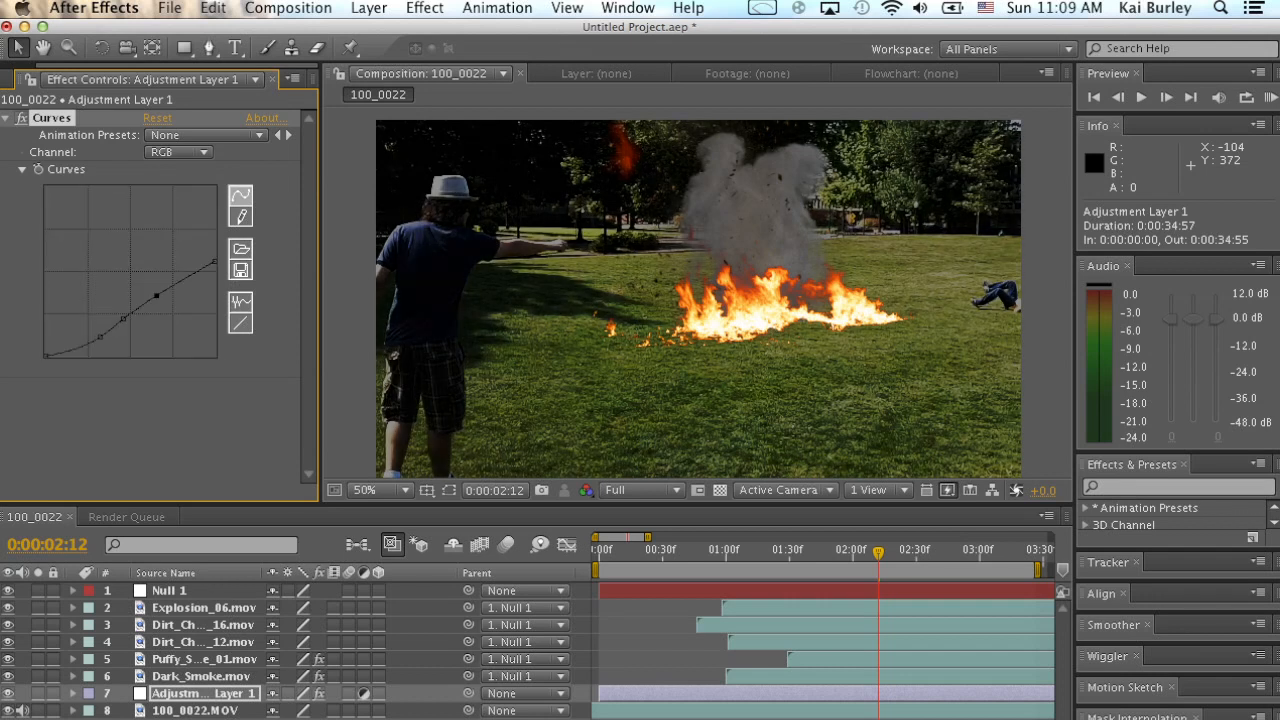
left_click_drag(123, 319, 99, 324)
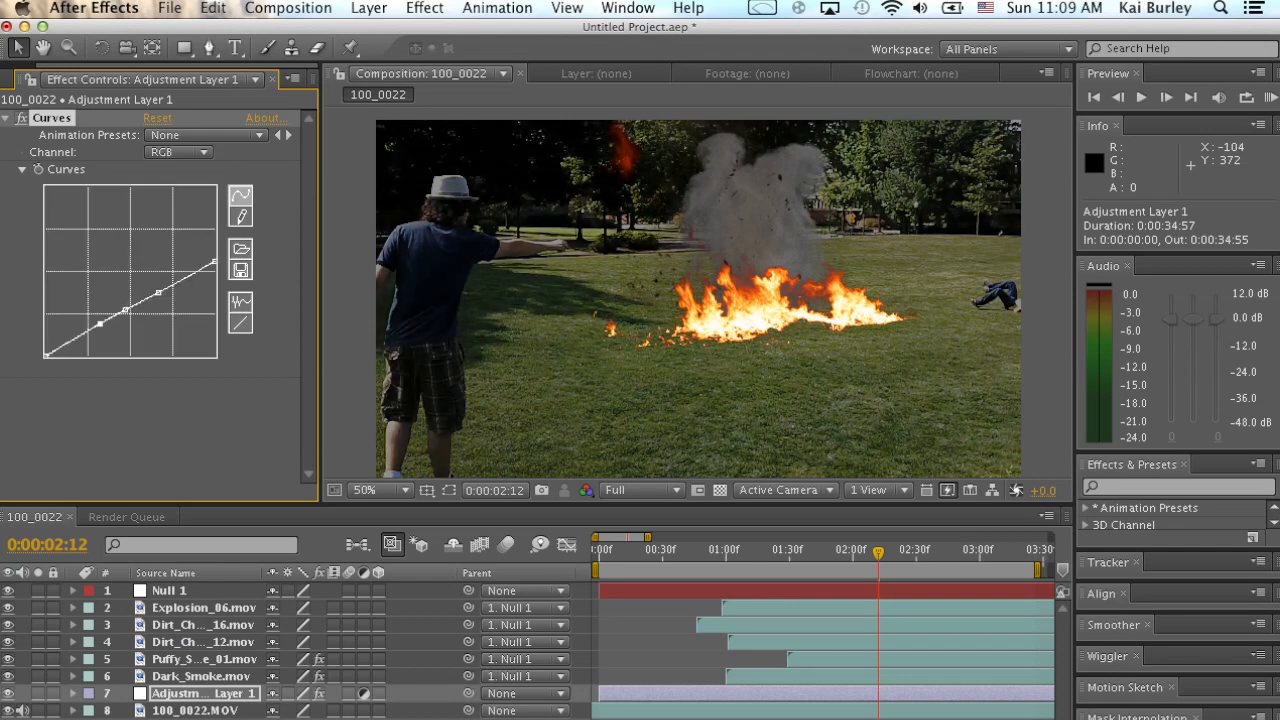
Raise the midtones of the Blue channel curve to cool the footage.
left_click(178, 152)
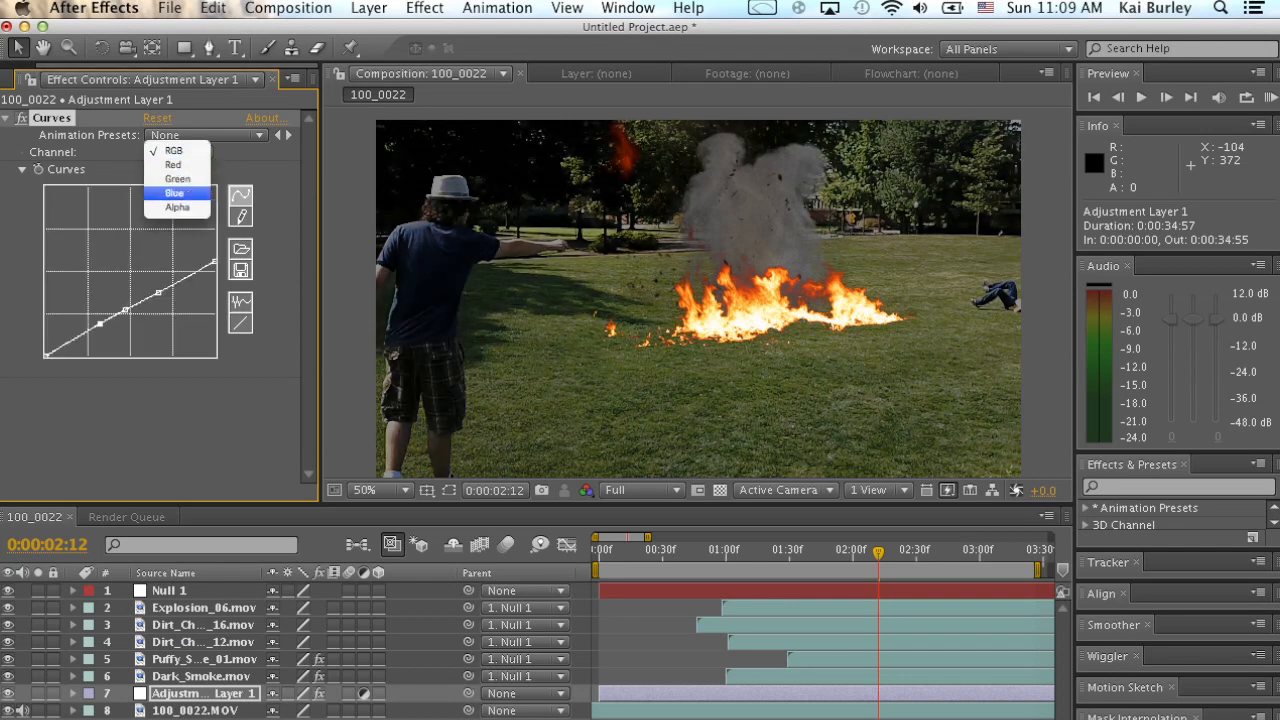
left_click(174, 192)
left_click(112, 261)
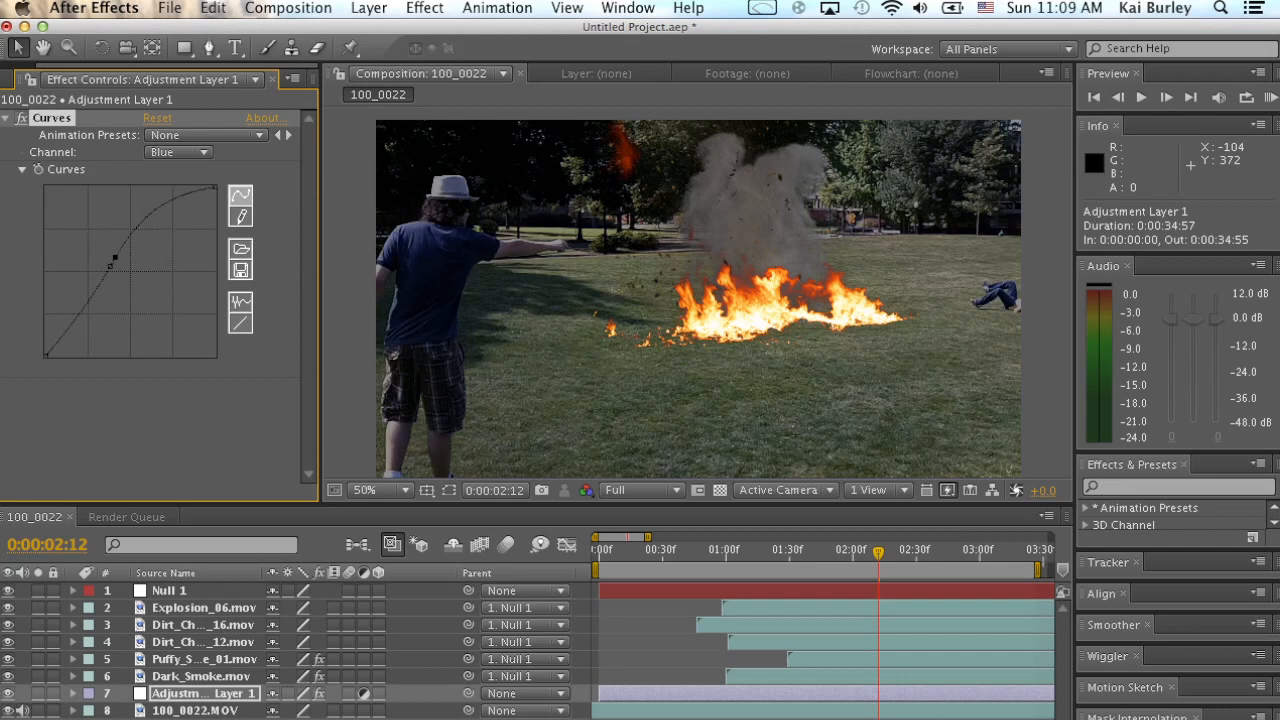
left_click_drag(113, 260, 120, 257)
Lower the midtones of the Red channel curve and toggle the Curves effect off and on to compare.
left_click(178, 152)
left_click(173, 122)
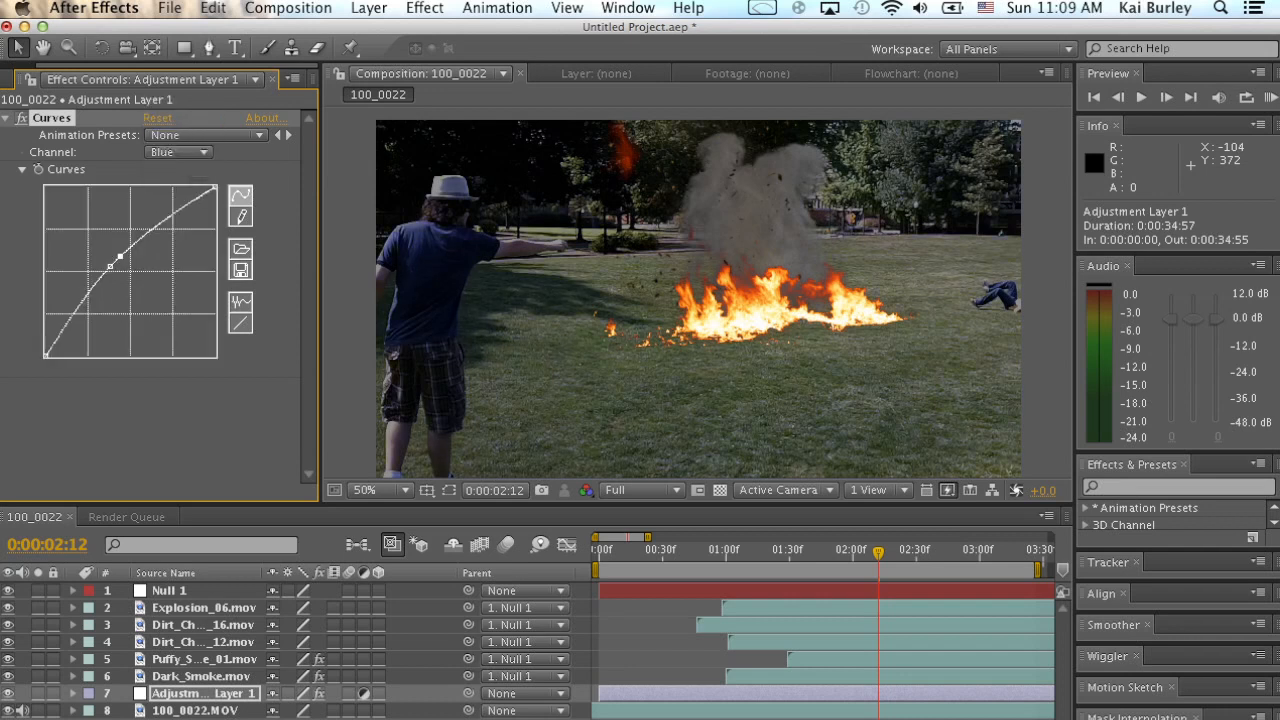
left_click_drag(147, 281, 152, 284)
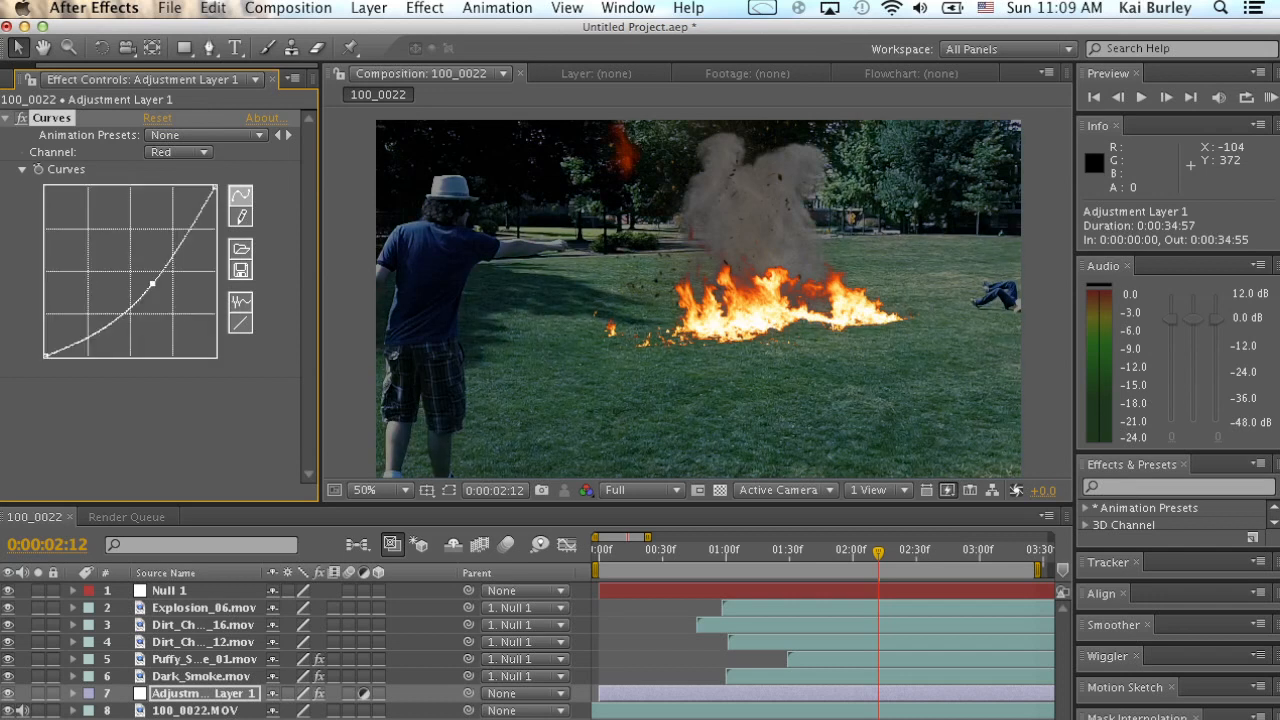
left_click(22, 118)
left_click(22, 118)
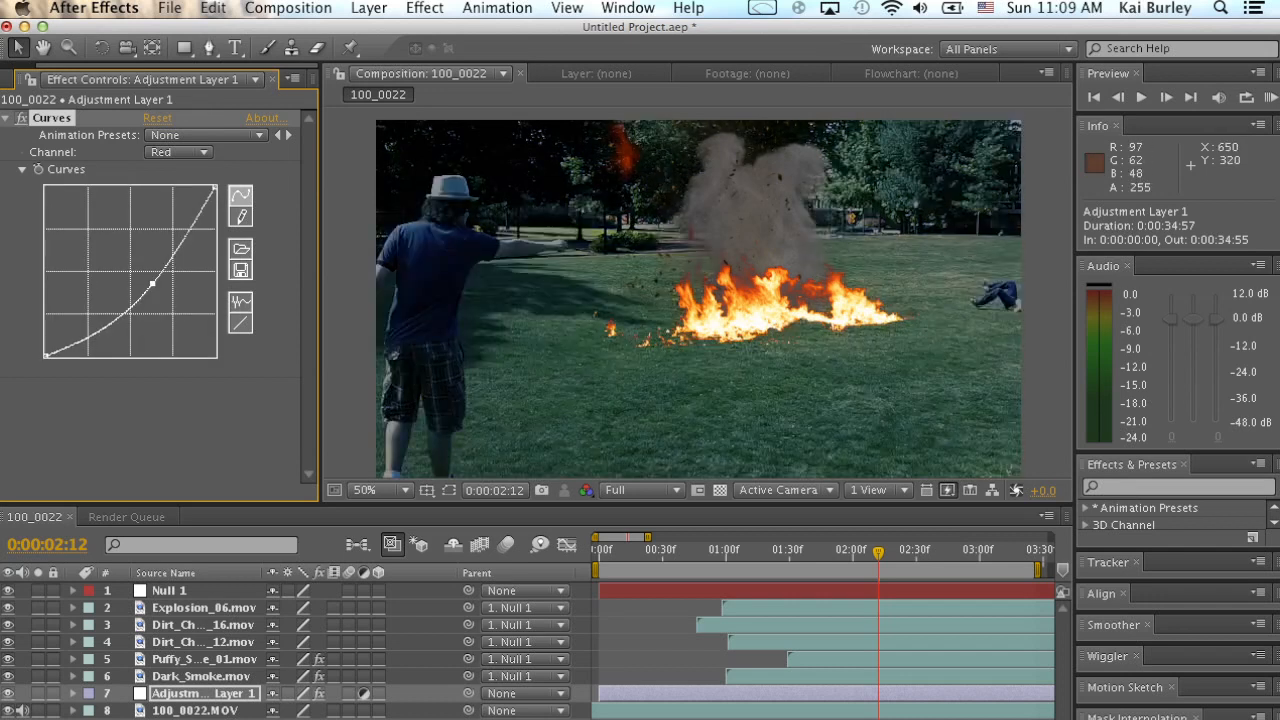
Go to the frame at 0:00:01:54, collapse the adjustment layer's Curves effect and deselect the layer.
left_click_drag(878, 553, 840, 553)
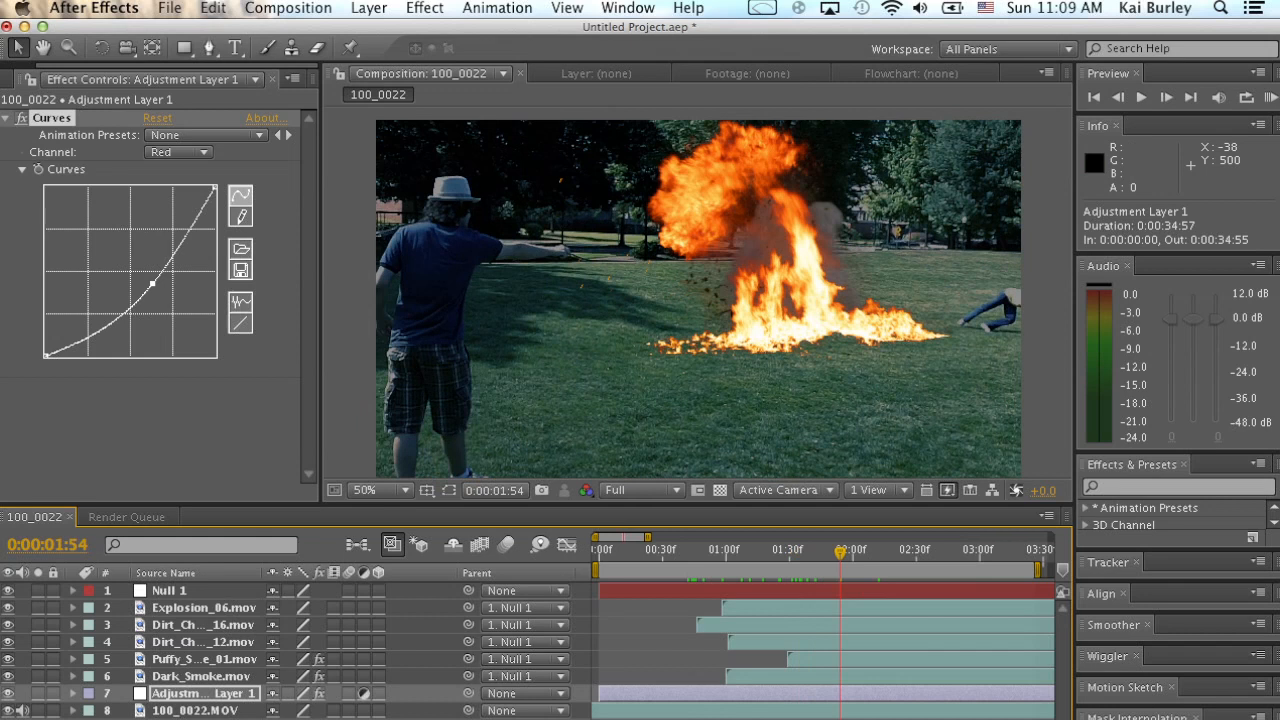
left_click(240, 400)
left_click(5, 118)
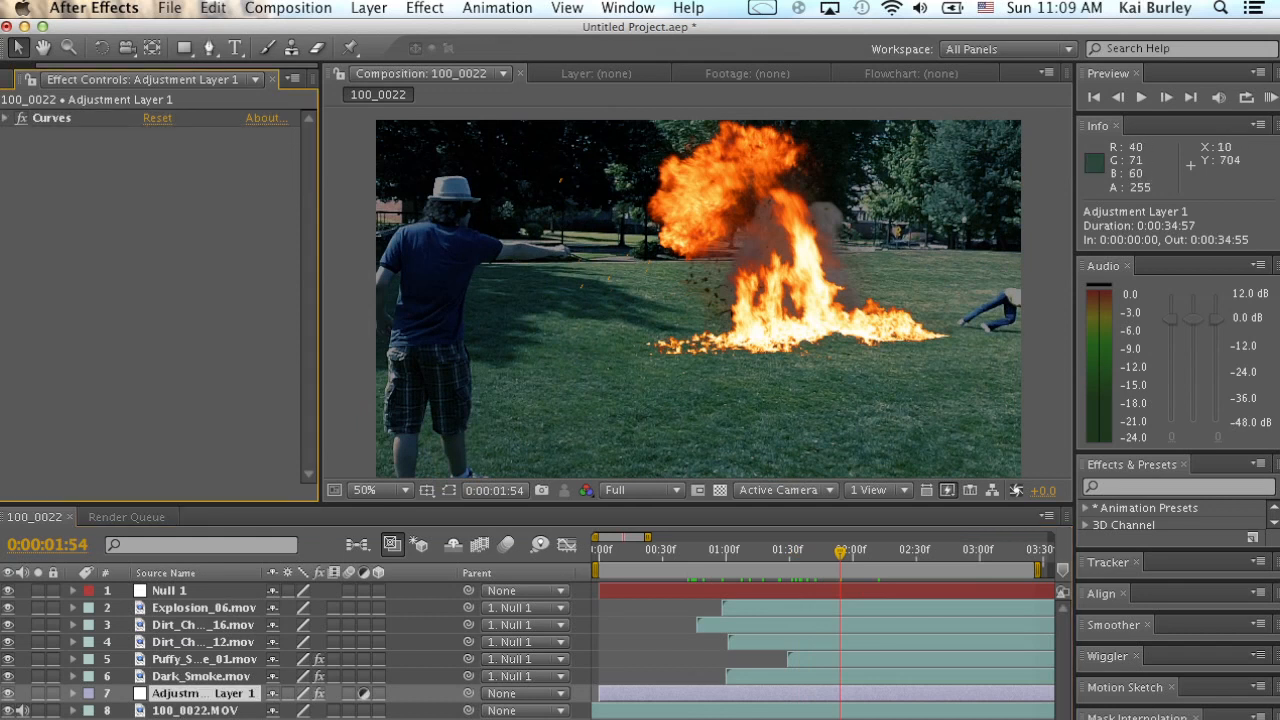
left_click(650, 657)
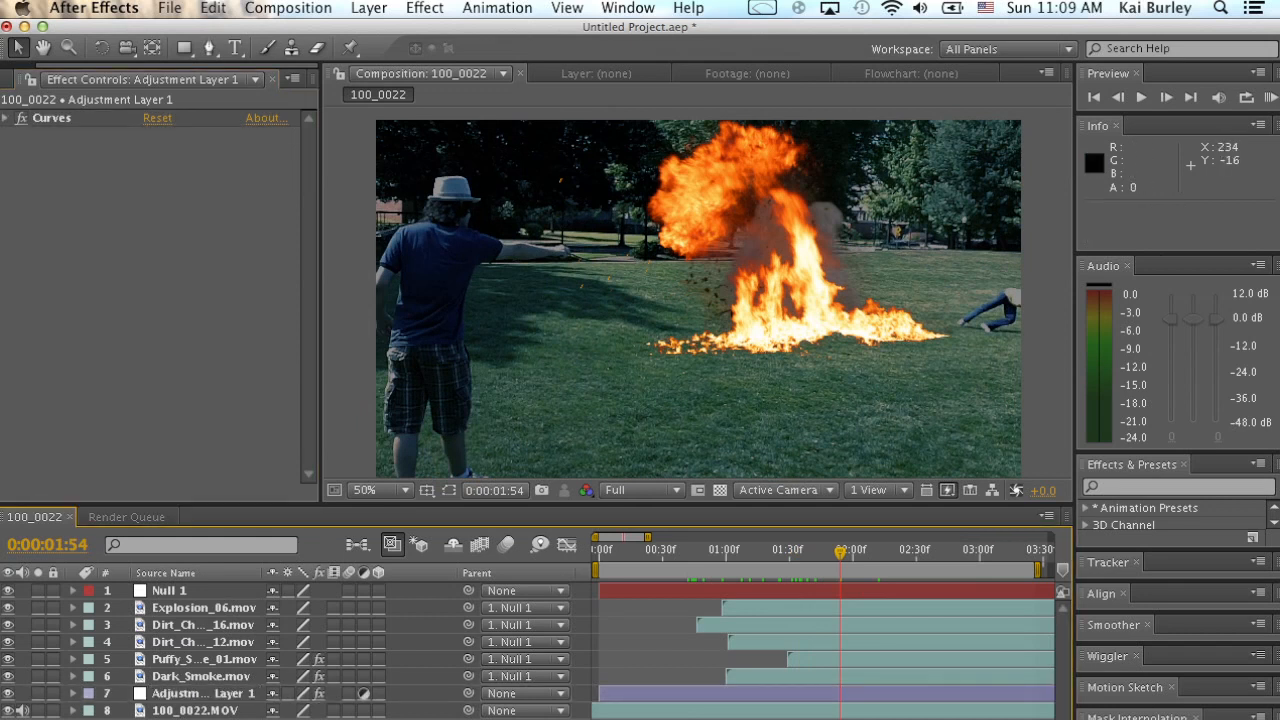
Create a new solid layer with the yellow-orange colour FFC100.
left_click(424, 8)
left_click(369, 8)
left_click(369, 8)
mouse_move(377, 31)
left_click(645, 57)
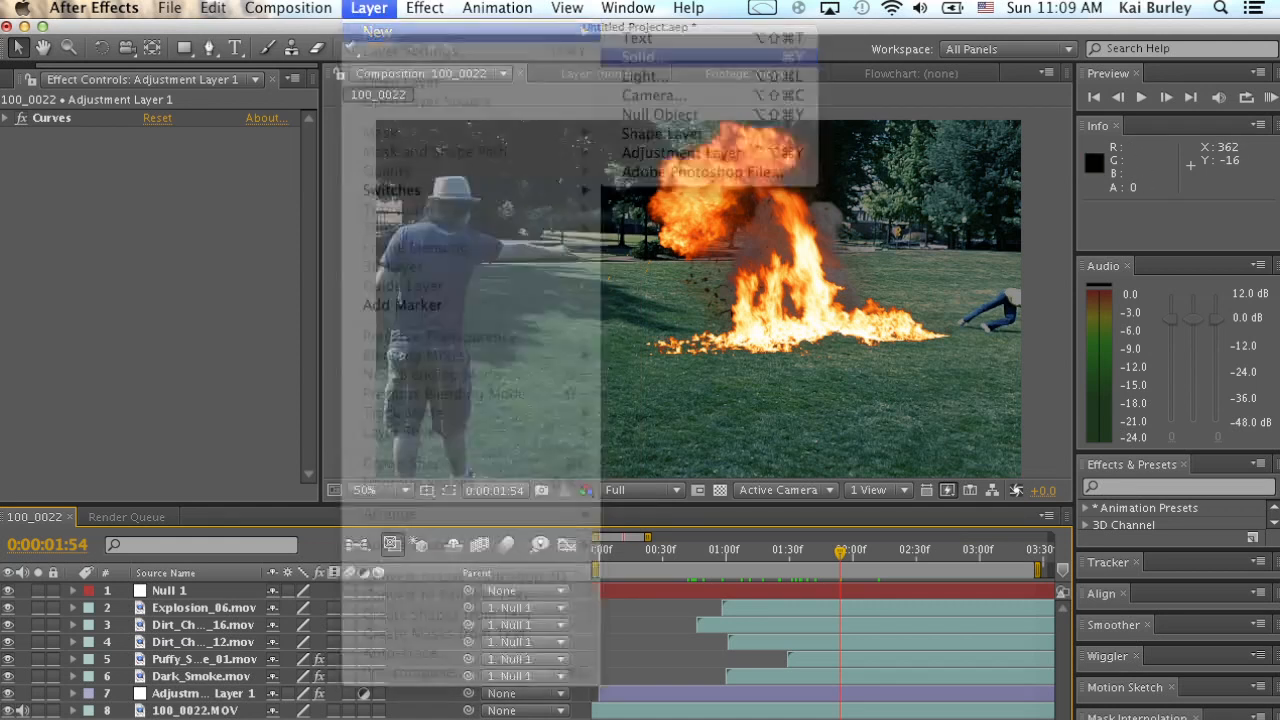
left_click(201, 453)
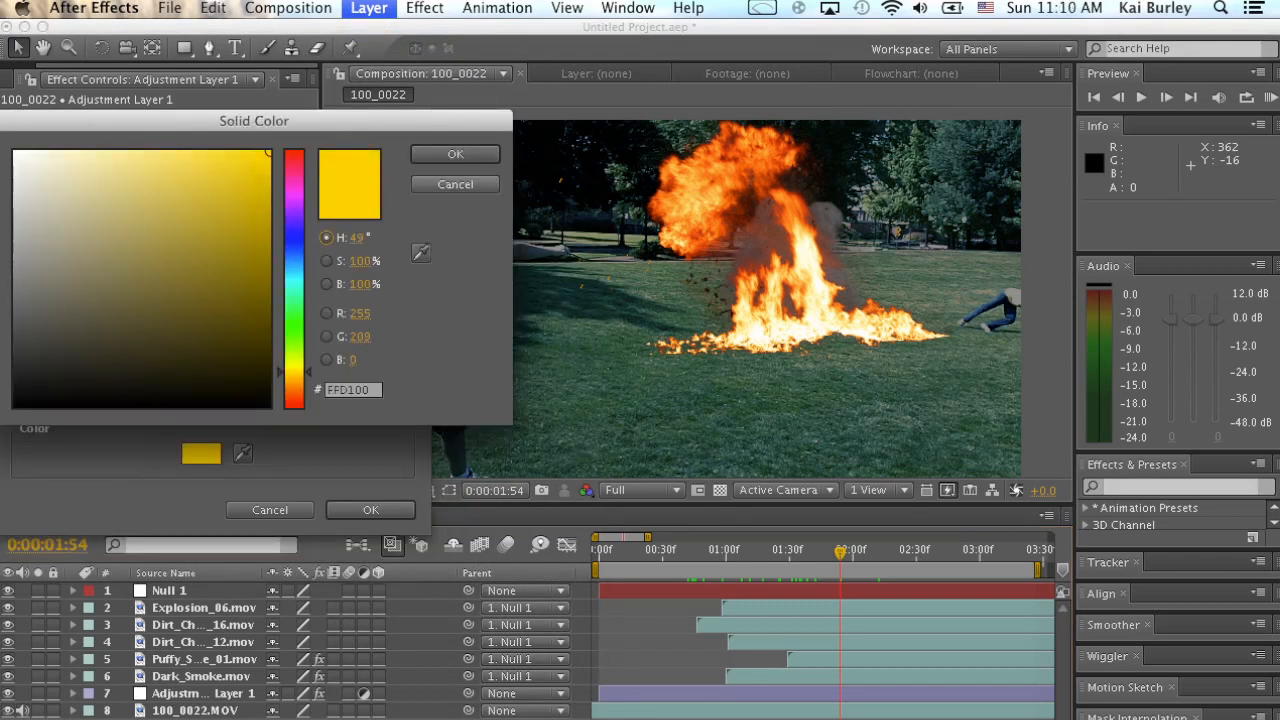
left_click_drag(295, 372, 295, 375)
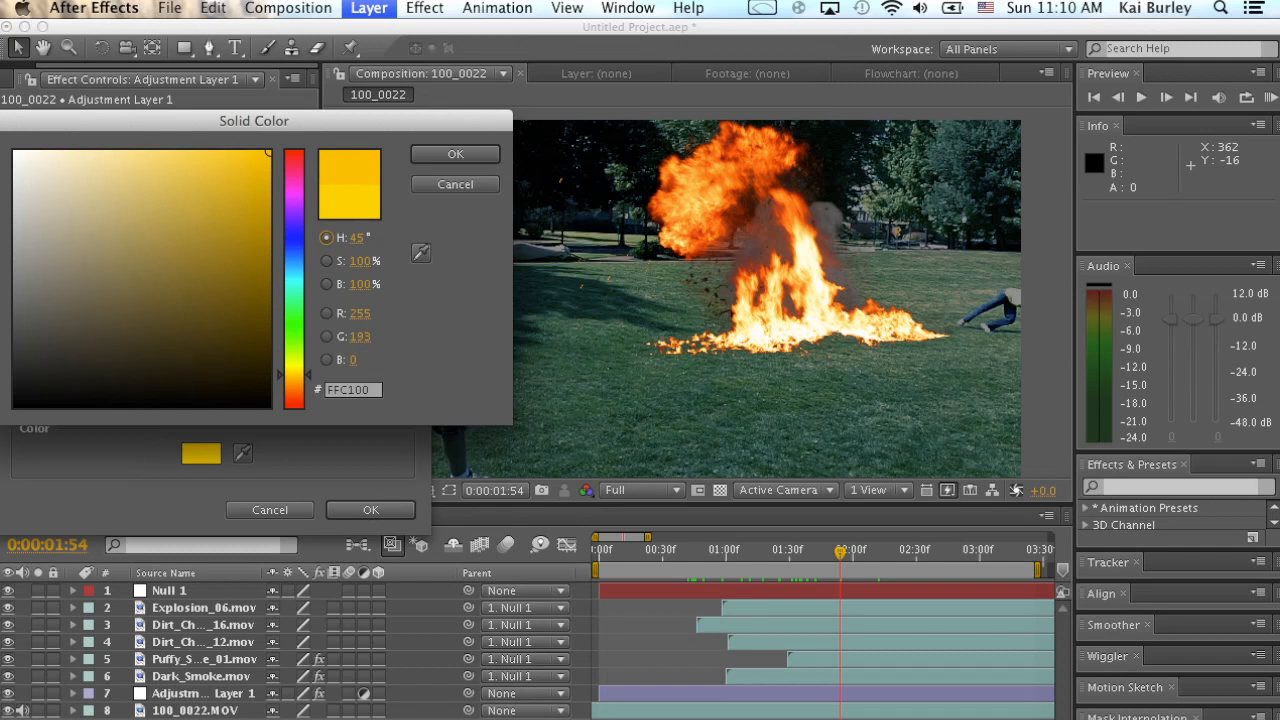
left_click(455, 154)
left_click(371, 510)
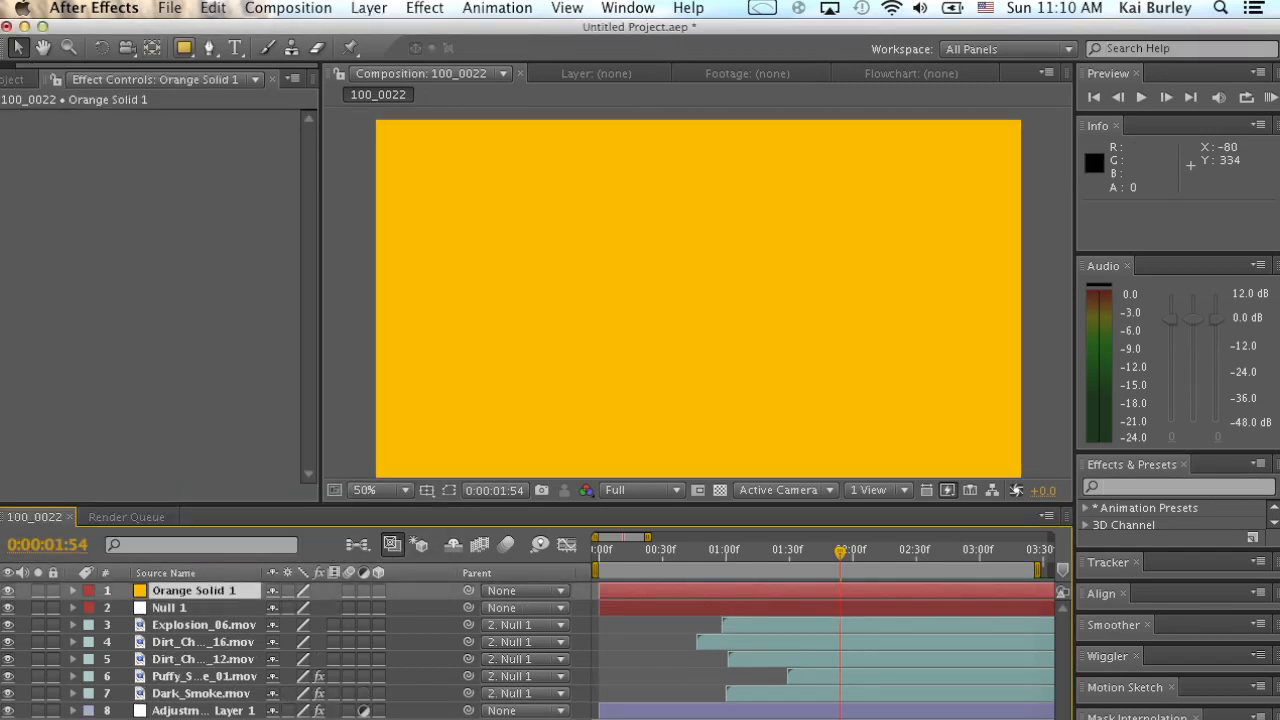
Draw a wide elliptical mask on the orange solid around the base of the fire, hiding the layer while placing it.
left_click(184, 47)
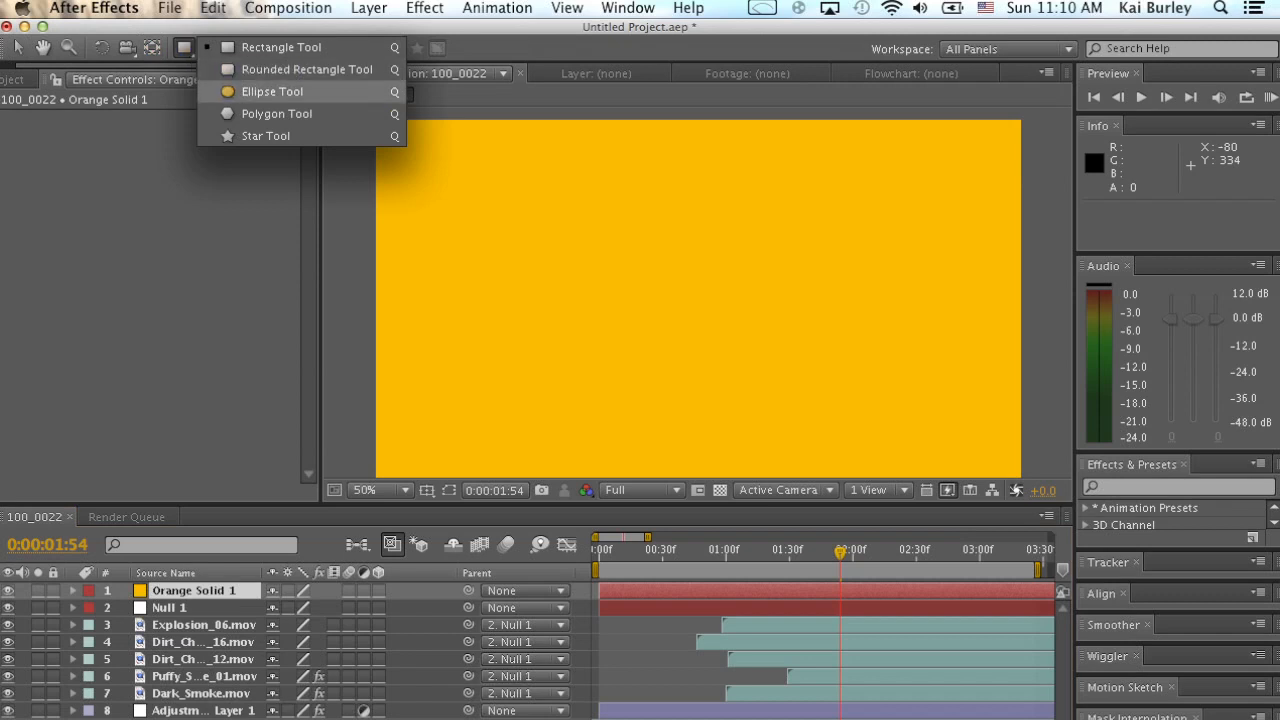
left_click(268, 91)
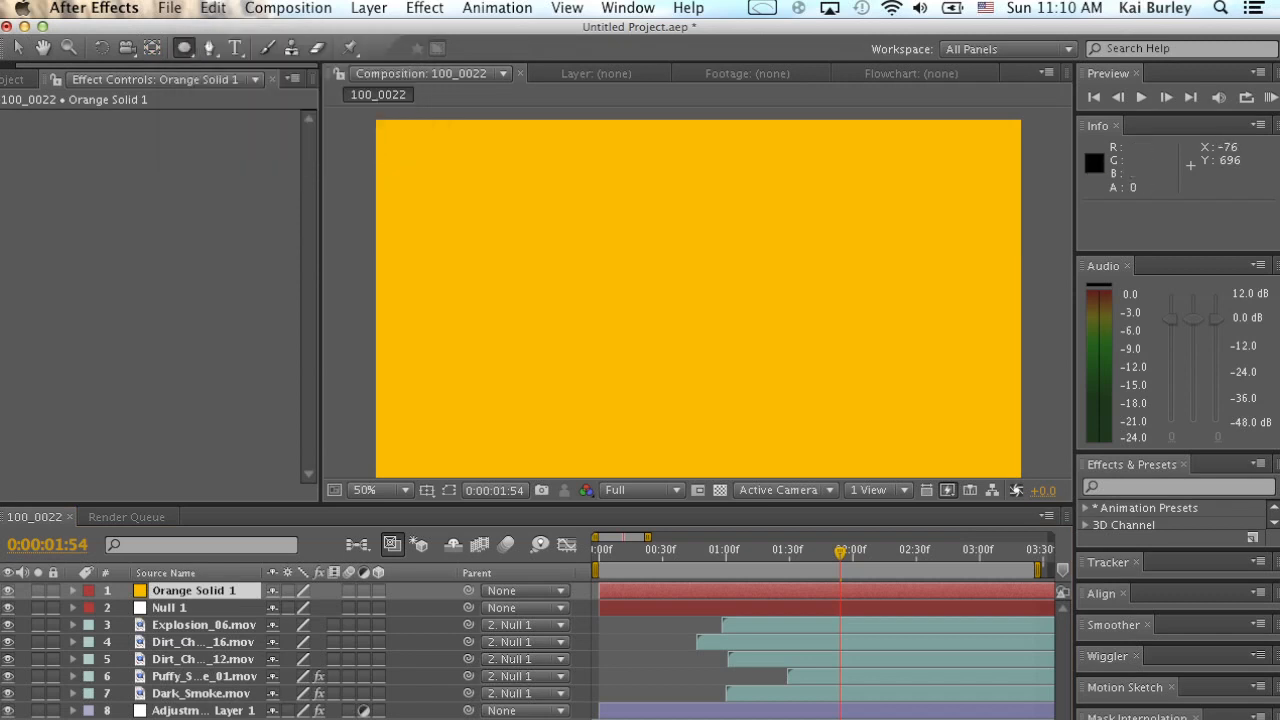
left_click(8, 591)
left_click_drag(578, 217, 979, 433)
left_click(8, 591)
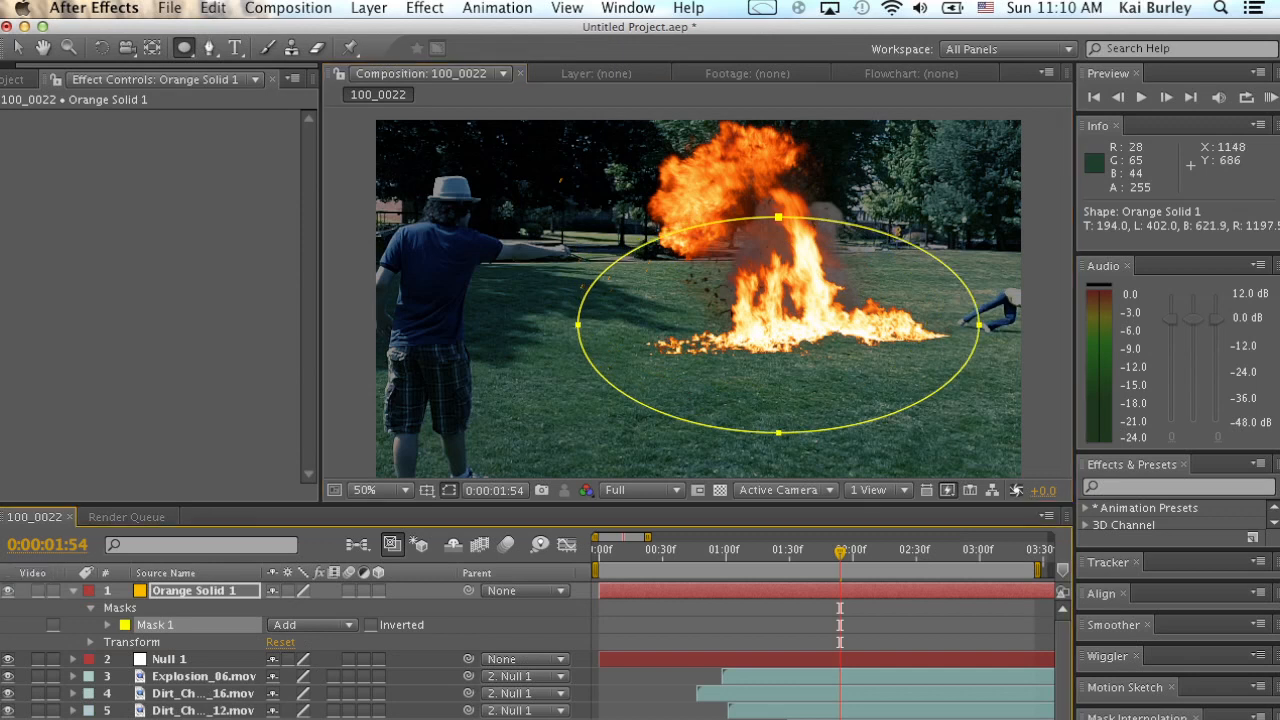
key("v")
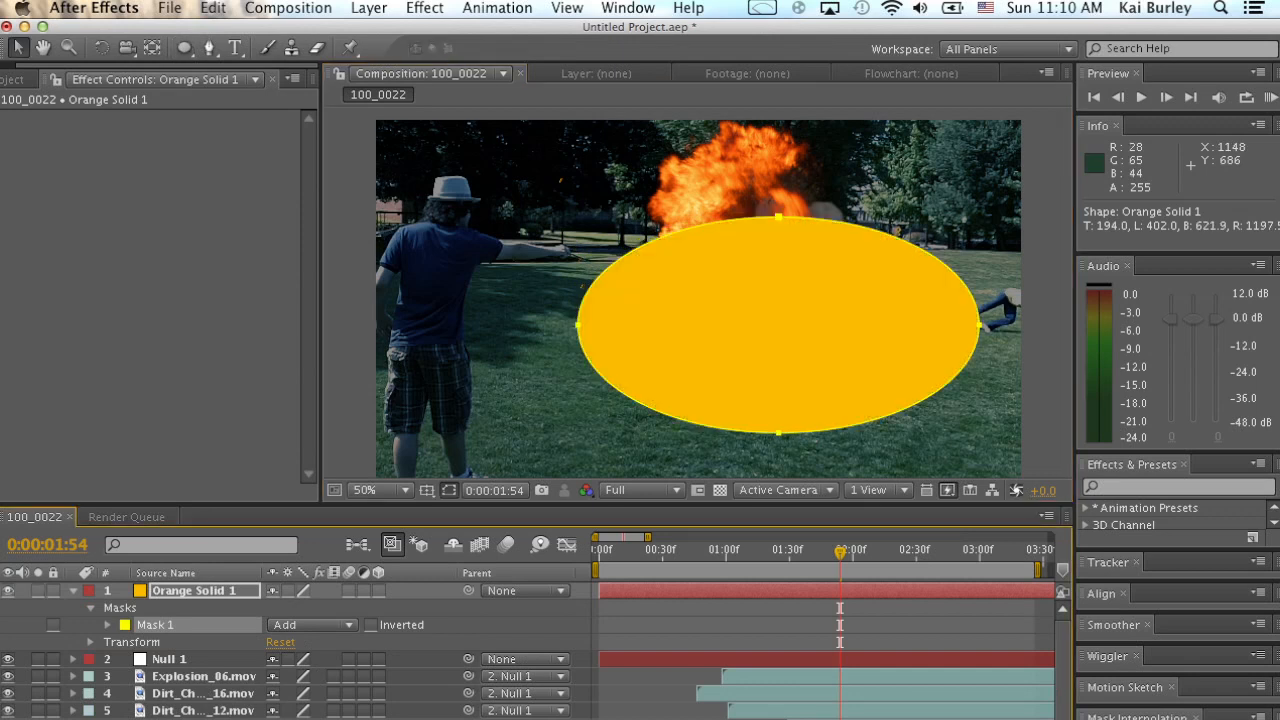
Flatten the orange ellipse vertically and reposition it so it lies on the grass beneath the fire.
left_click(196, 591)
left_click_drag(578, 217, 566, 261)
left_click_drag(743, 283, 733, 306)
Move the orange solid below Null 1 in the layer stack and parent it to Null 1.
left_click_drag(194, 591, 194, 667)
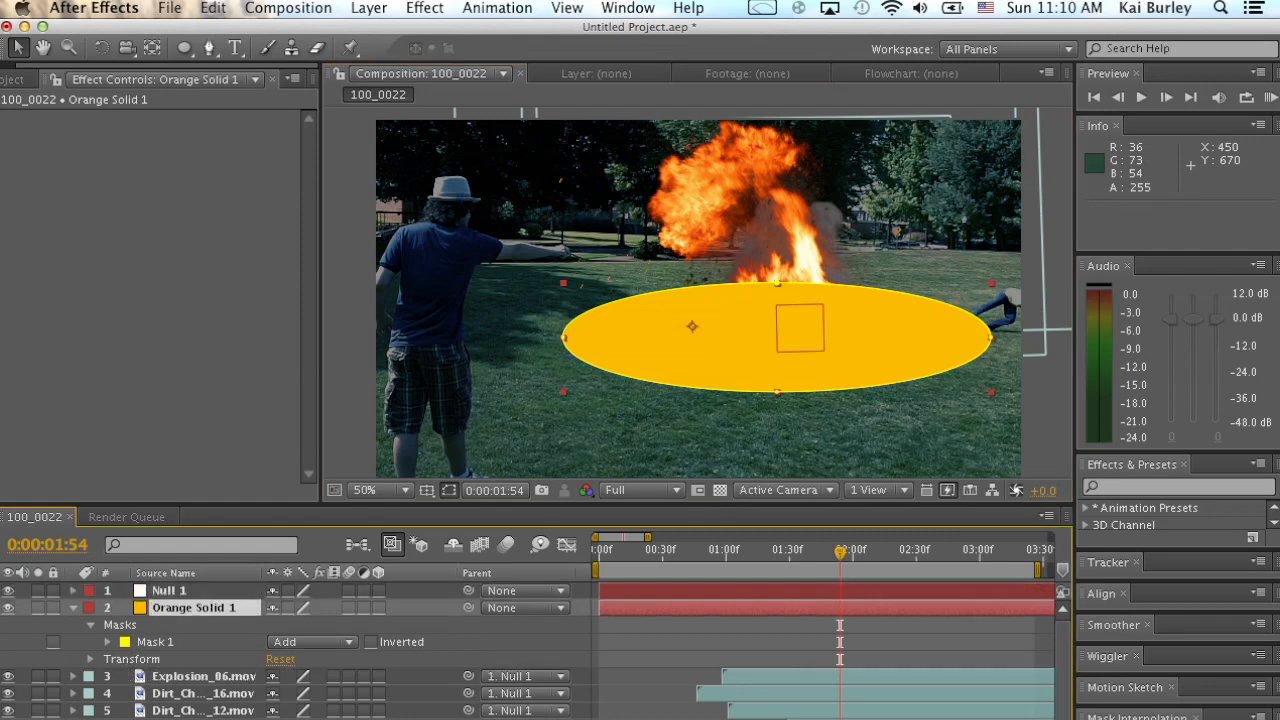
left_click_drag(468, 607, 190, 591)
left_click_drag(840, 552, 812, 552)
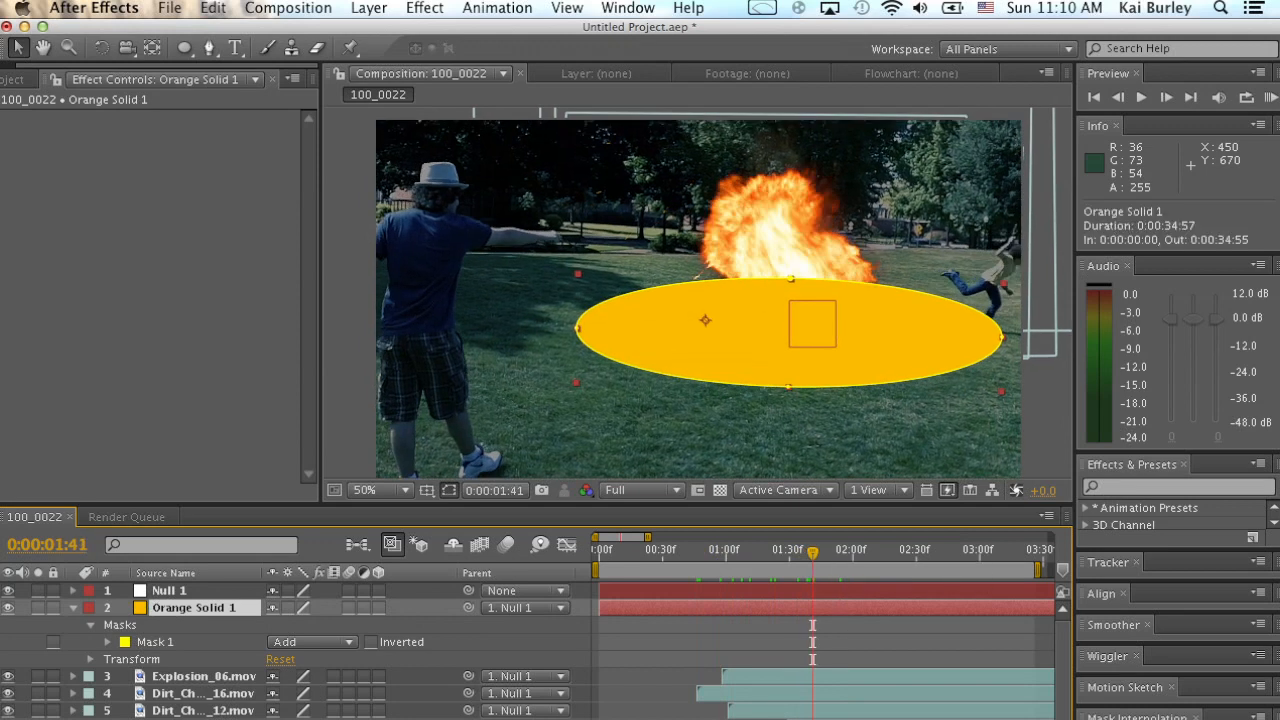
Feather the orange solid's mask heavily and set the layer's opacity to 45% to form a soft ground glow.
key("f")
left_click_drag(293, 642, 566, 642)
key("t")
left_click_drag(281, 625, 226, 625)
key("super+shift+a")
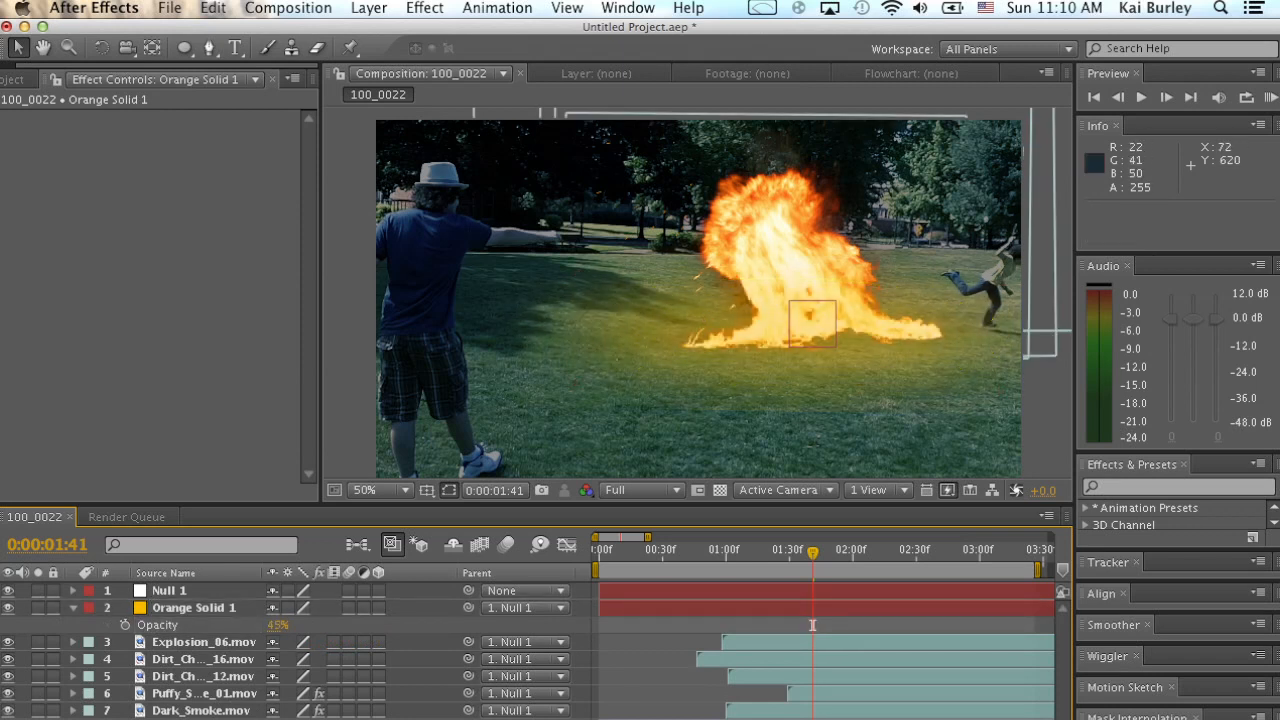
left_click(194, 608)
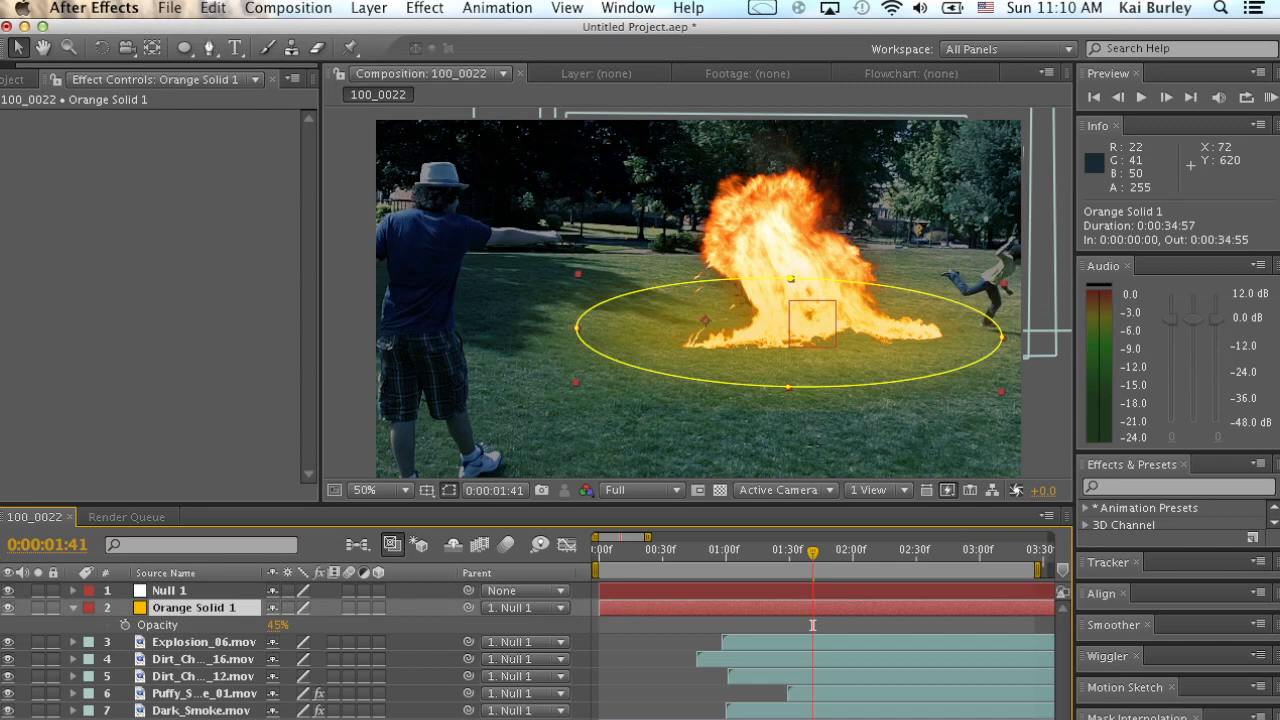
Locate the explosion's start at 0:00:01:03 and set a 0% opacity keyframe there on the orange solid.
key("KP_0")
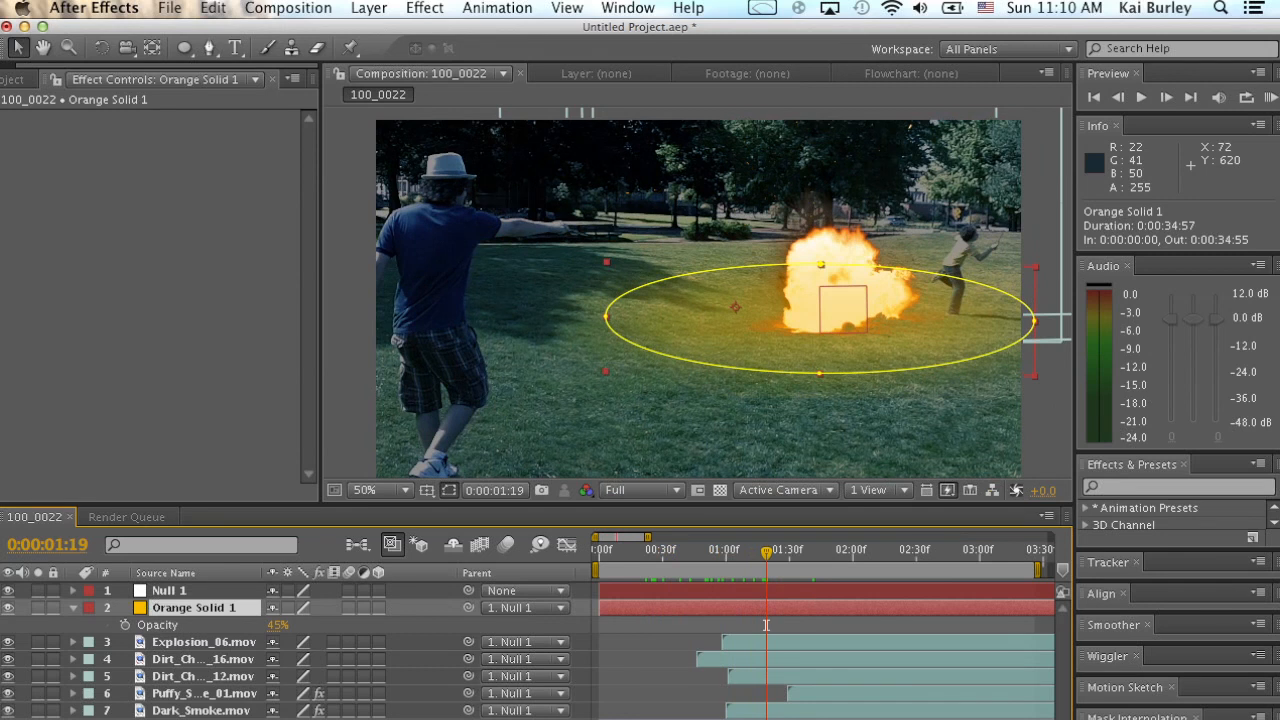
key("t")
key("t")
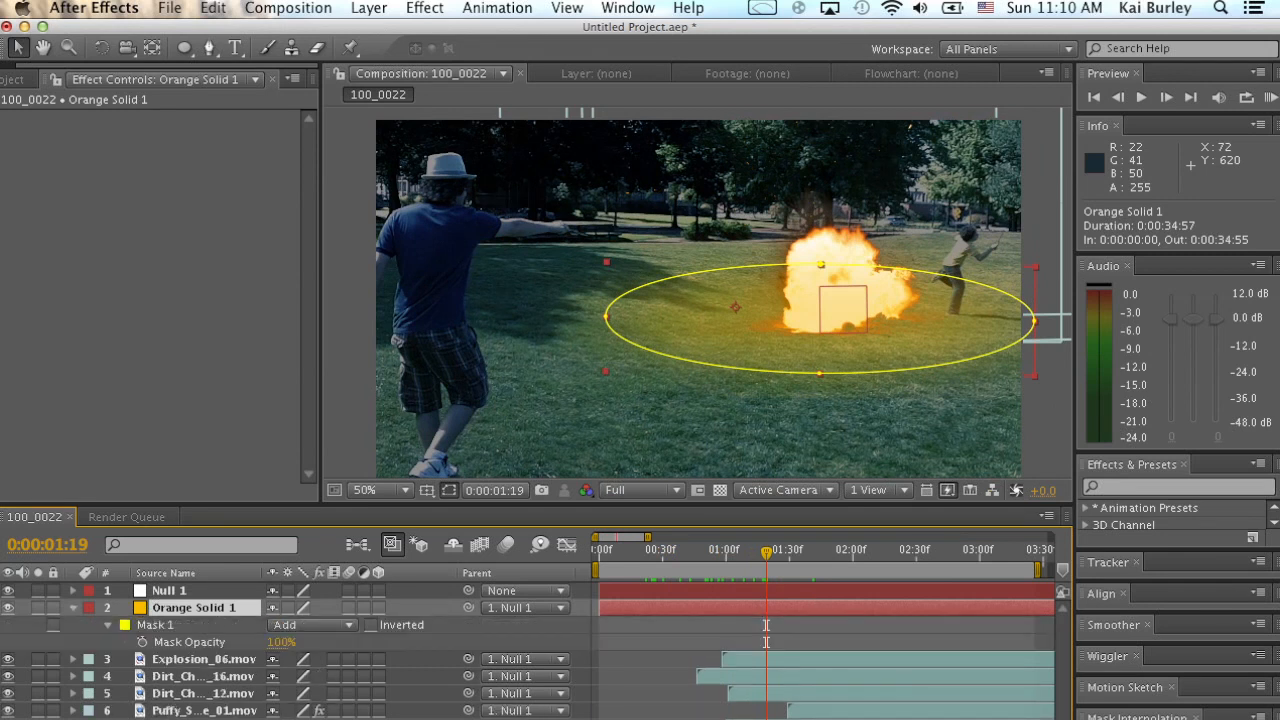
key("KP_0")
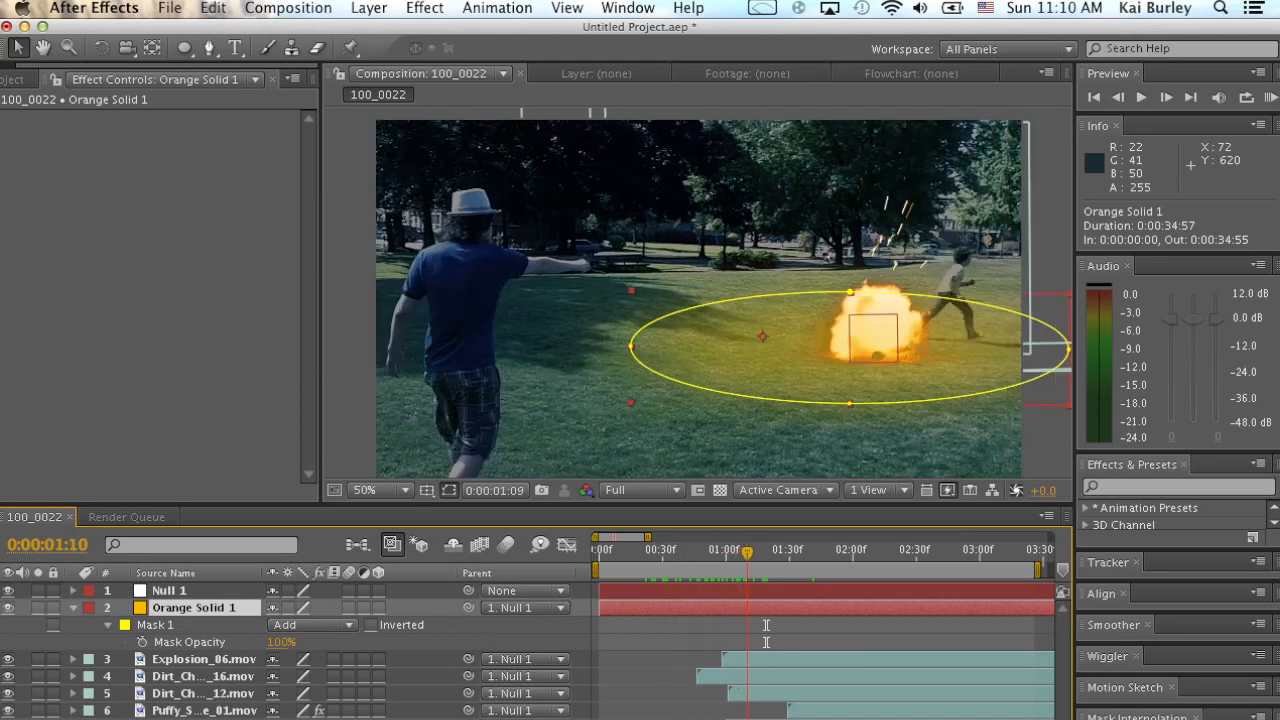
key("Page_Up")
key("Page_Up")
key("Page_Up")
key("Page_Up")
key("Page_Up")
key("Page_Up")
key("Page_Up")
key("Page_Up")
key("Page_Up")
key("Page_Up")
key("Page_Up")
key("Page_Up")
key("Page_Up")
key("Page_Up")
key("Page_Up")
key("Page_Up")
key("Page_Up")
key("Page_Up")
key("Page_Up")
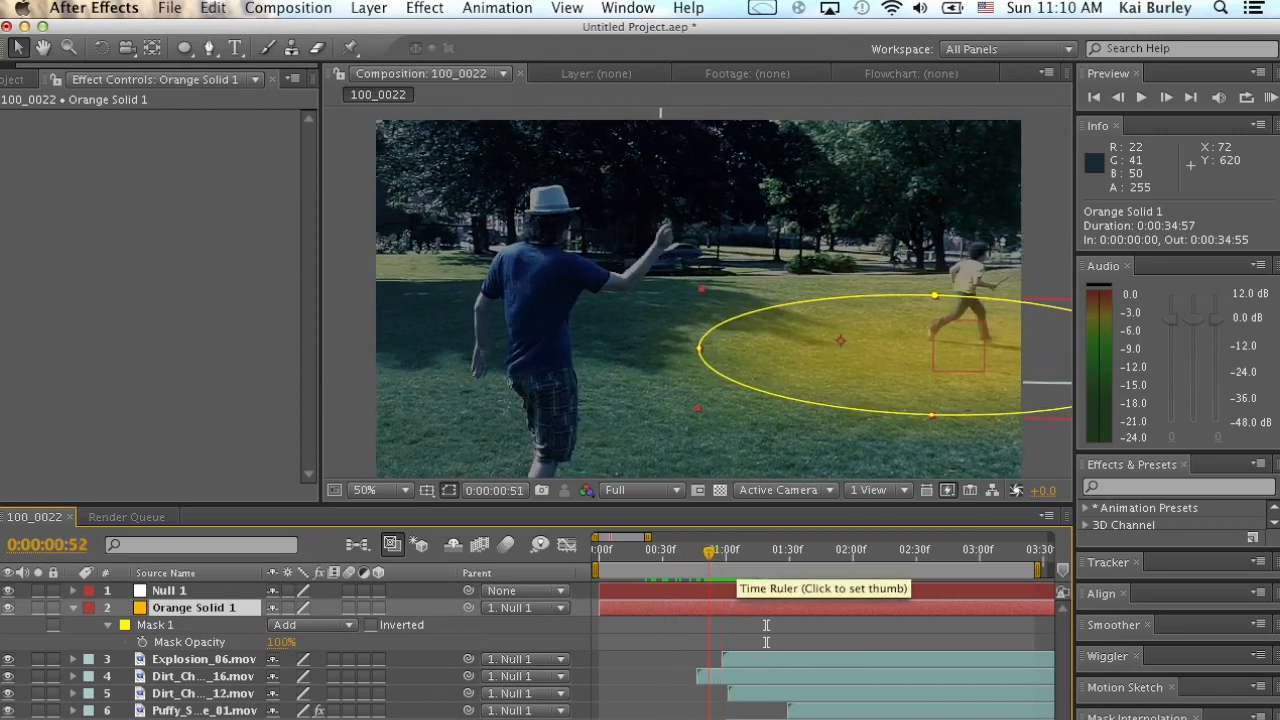
key("Page_Down")
key("Page_Down")
key("Page_Down")
key("Page_Down")
key("Page_Down")
key("Page_Down")
key("Page_Down")
key("Page_Down")
key("Page_Down")
key("Page_Down")
key("Page_Down")
key("t")
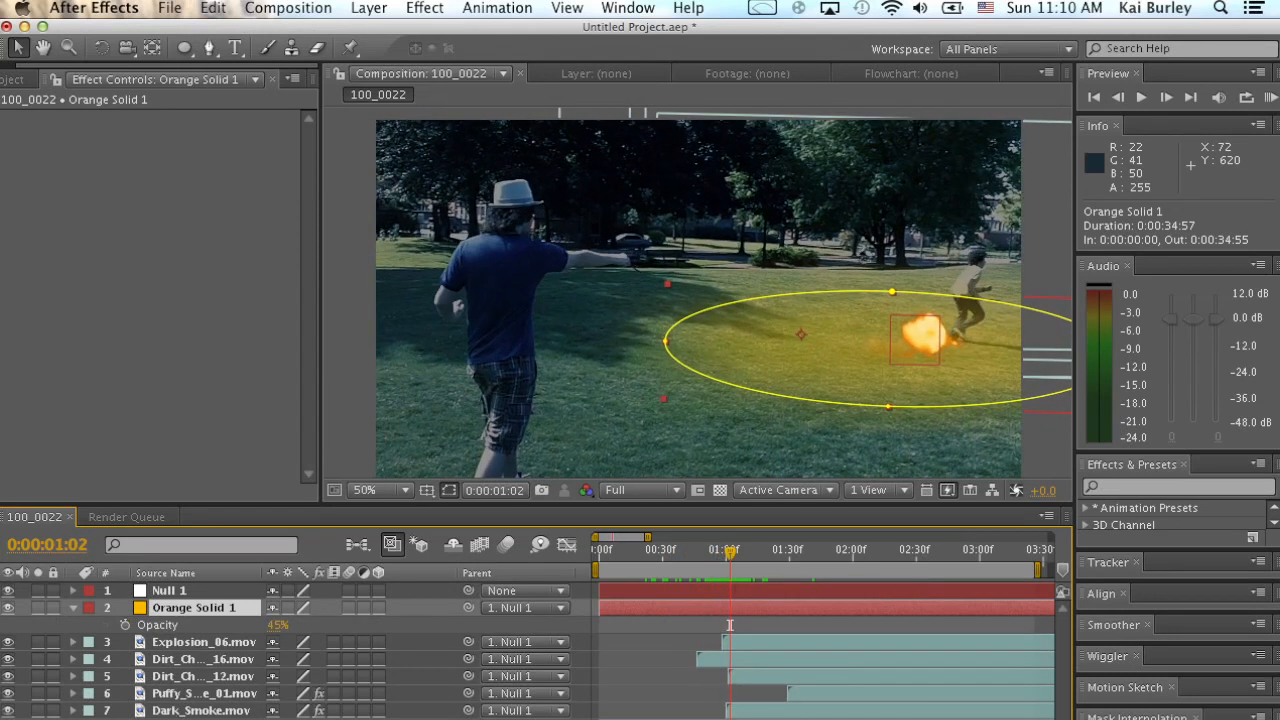
mouse_move(730, 553)
left_mouse_down()
mouse_move(640, 553)
mouse_move(732, 553)
left_mouse_up()
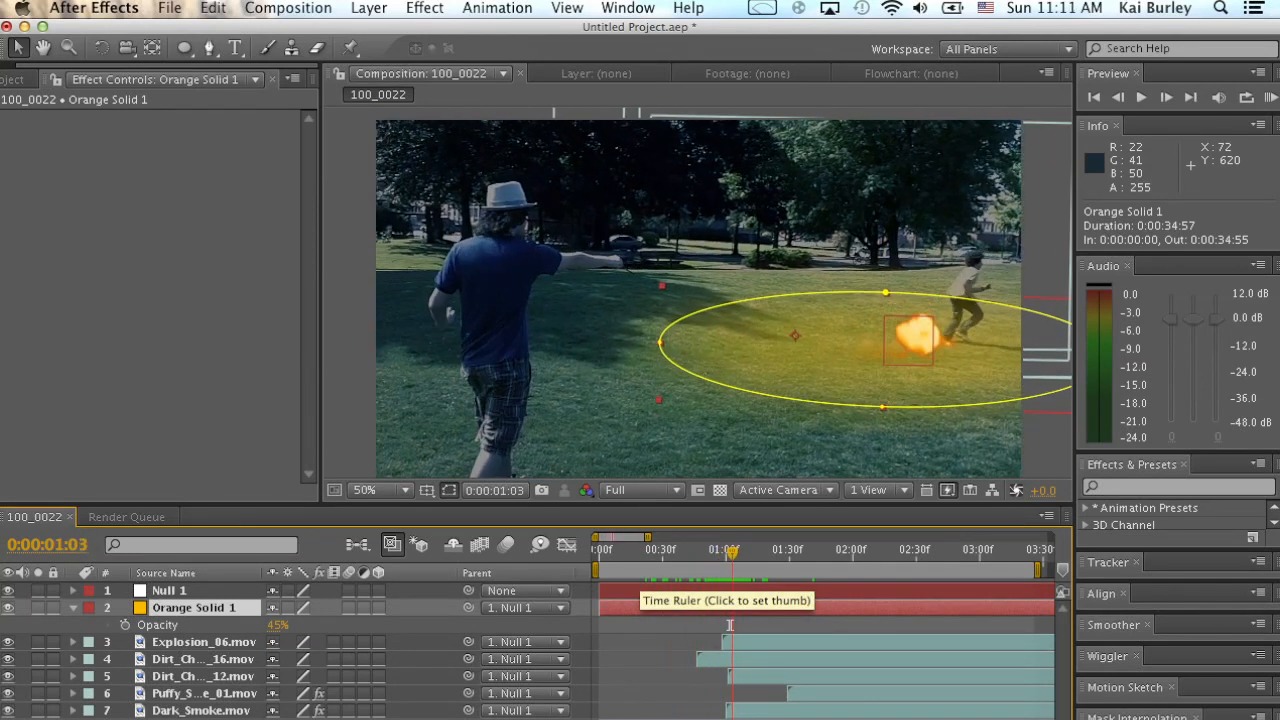
left_click(125, 624)
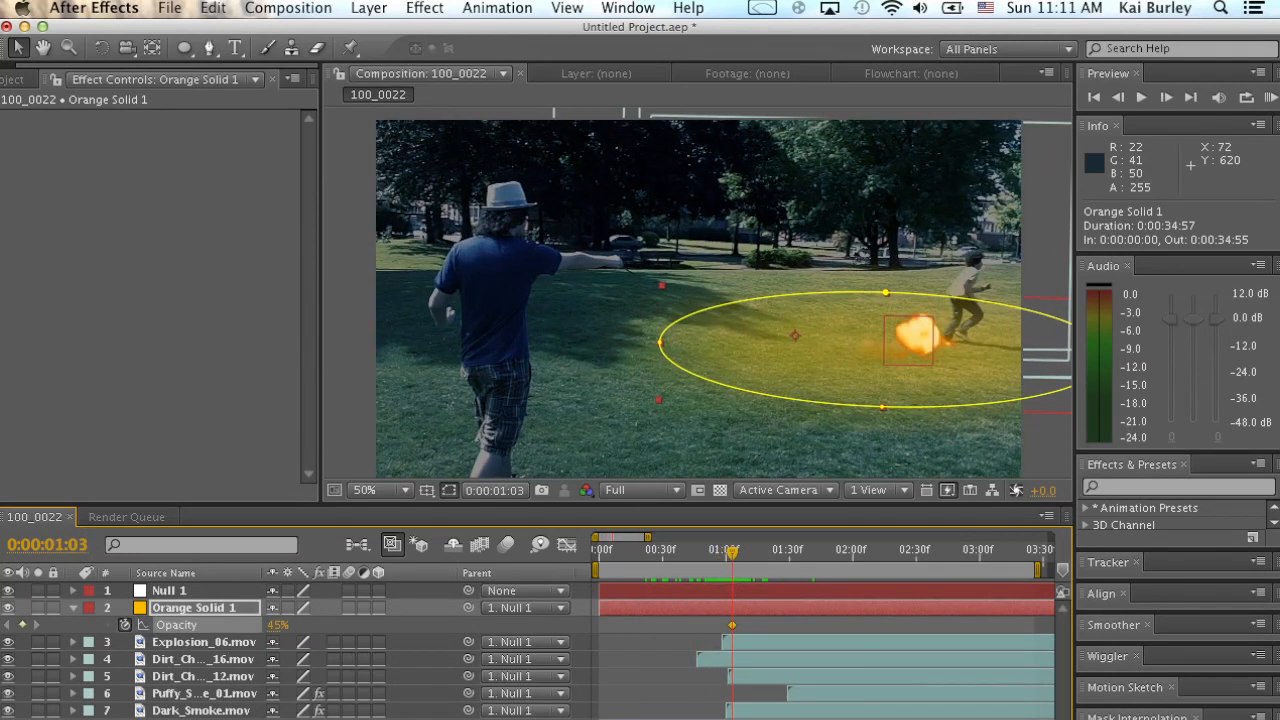
left_click_drag(277, 625, 230, 625)
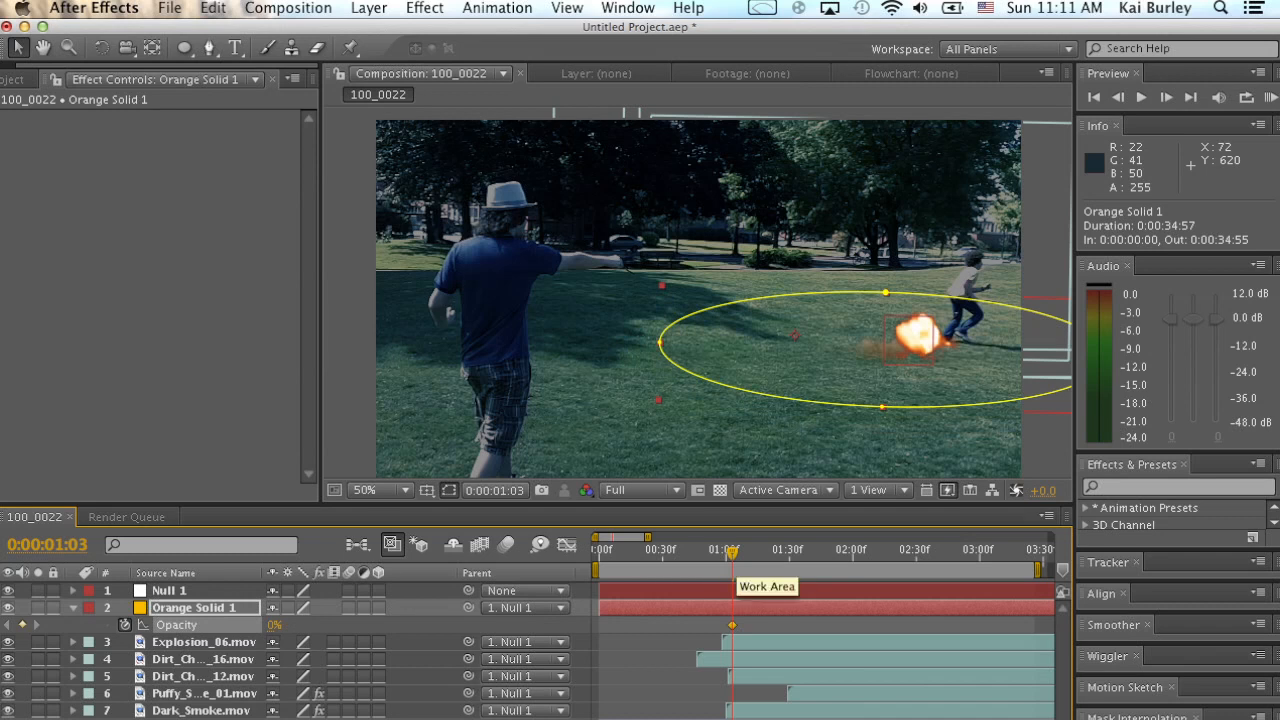
Add a 44% opacity keyframe at 0:00:01:14 on the orange solid, preview it, and shift the keyframe to about 0:00:01:20.
left_click_drag(732, 552, 755, 552)
left_click_drag(275, 625, 310, 625)
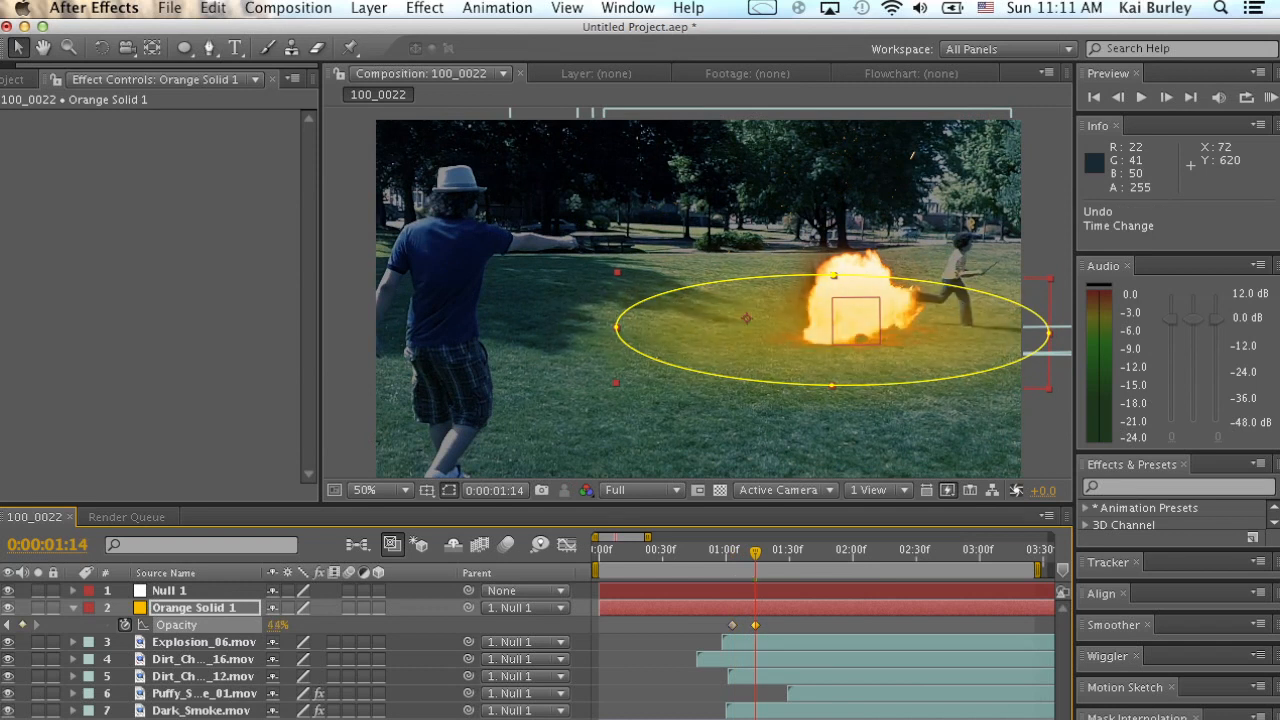
key("space")
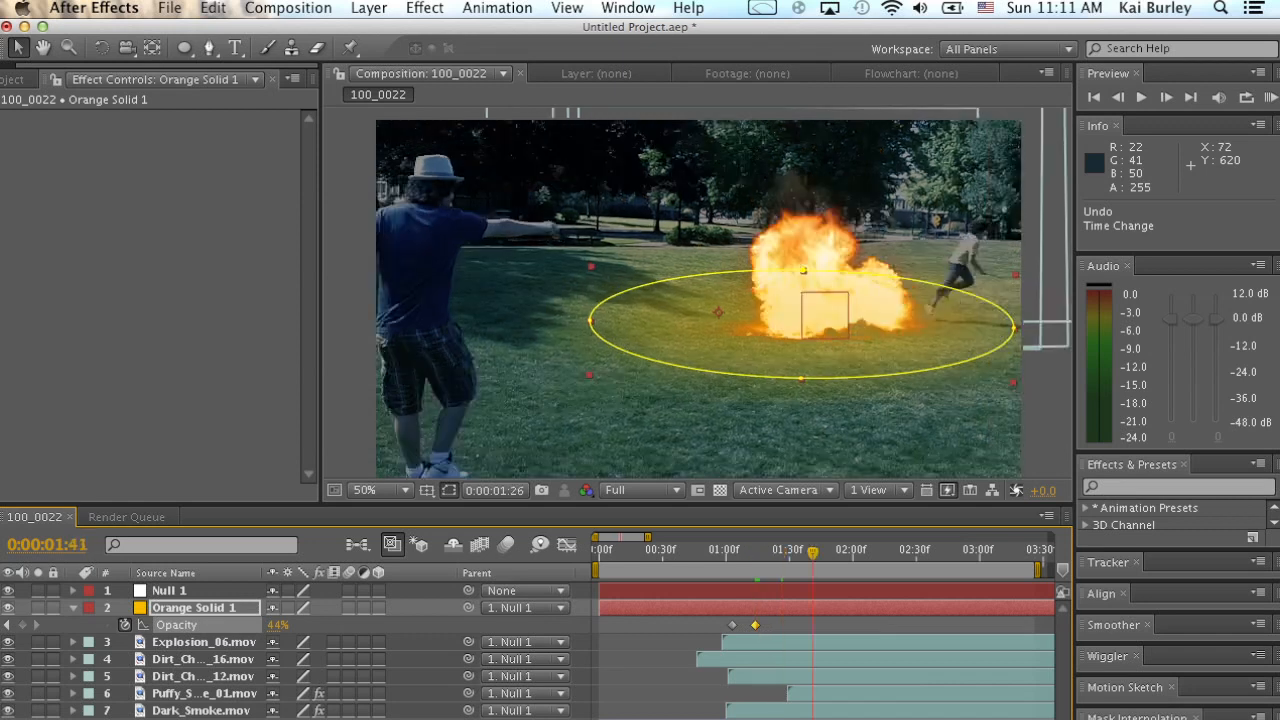
left_click_drag(755, 625, 768, 625)
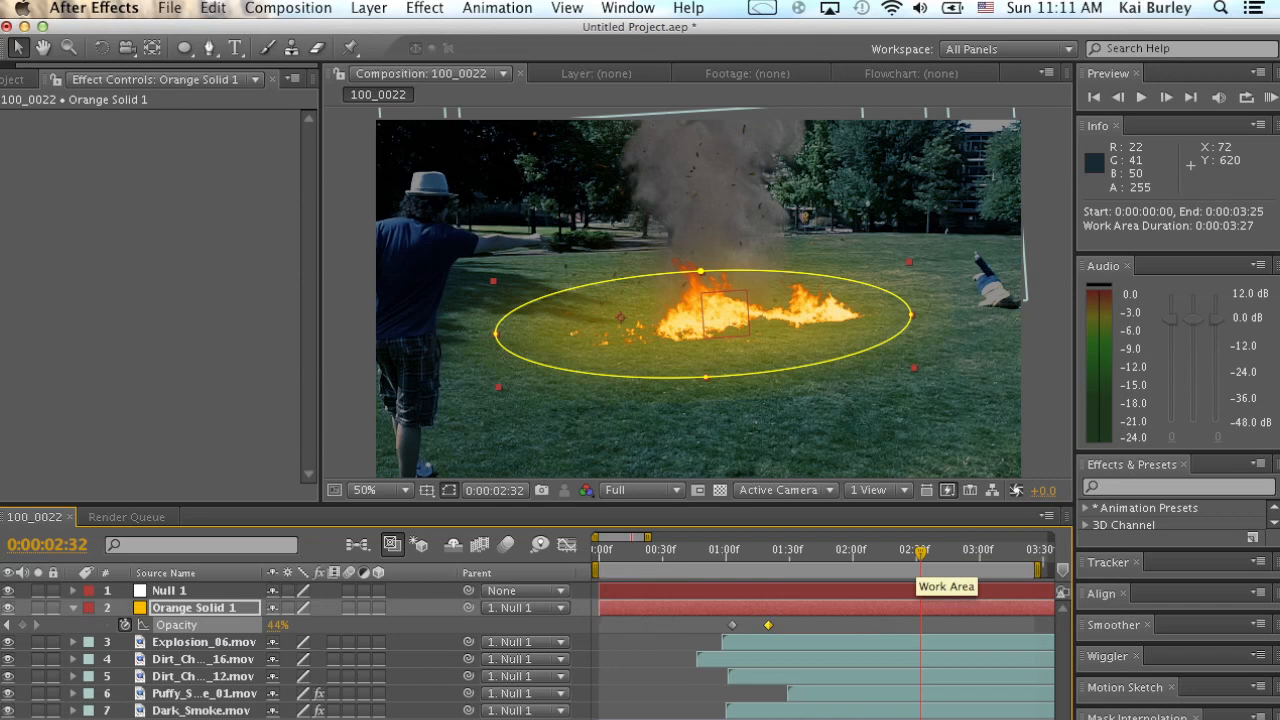
Fade the orange solid's opacity to 10% at 0:00:04:29 and preview the glow from 0:00:00:44.
scroll(920, 577, "right", 5)
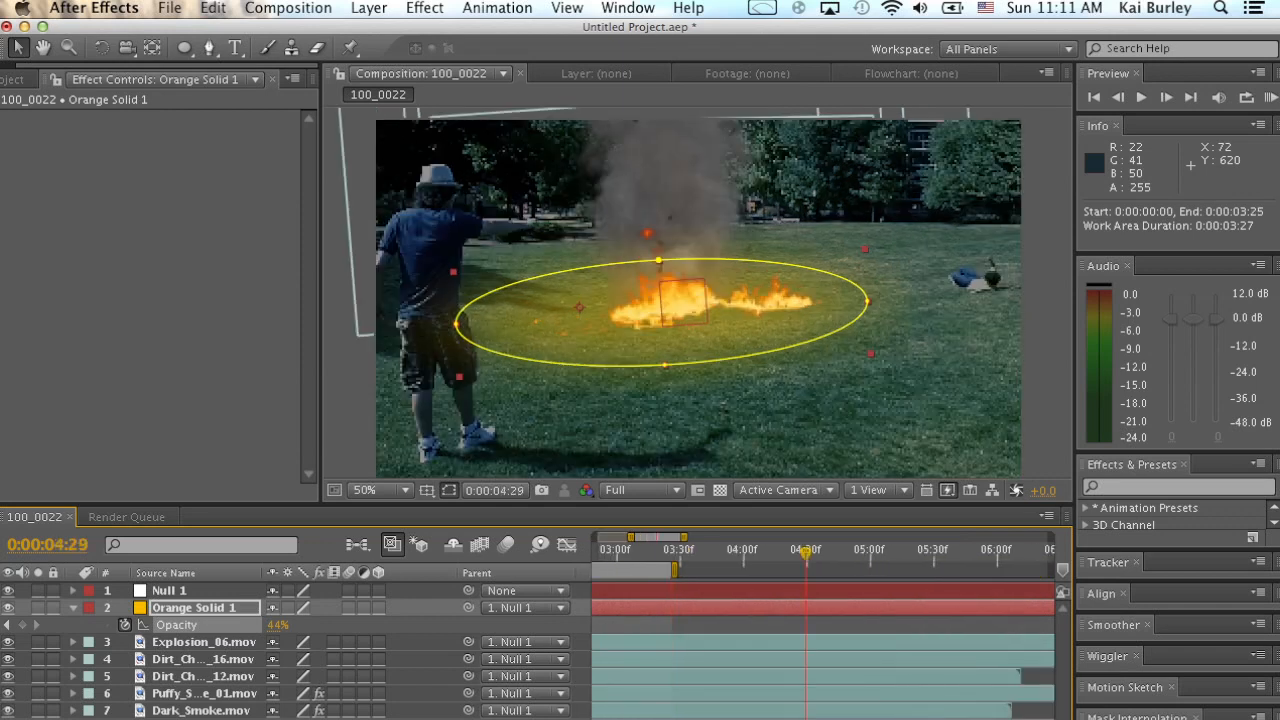
left_click_drag(277, 625, 228, 625)
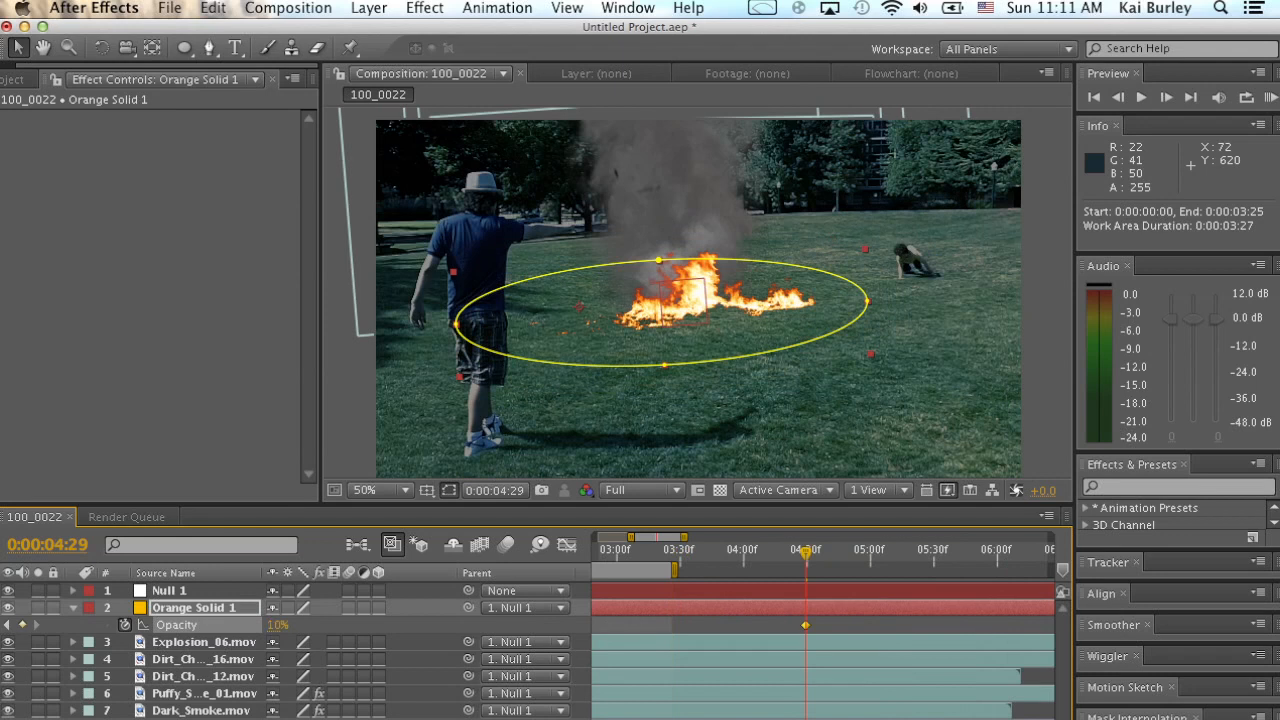
scroll(820, 630, "left", 5)
left_click_drag(727, 553, 692, 553)
key("space")
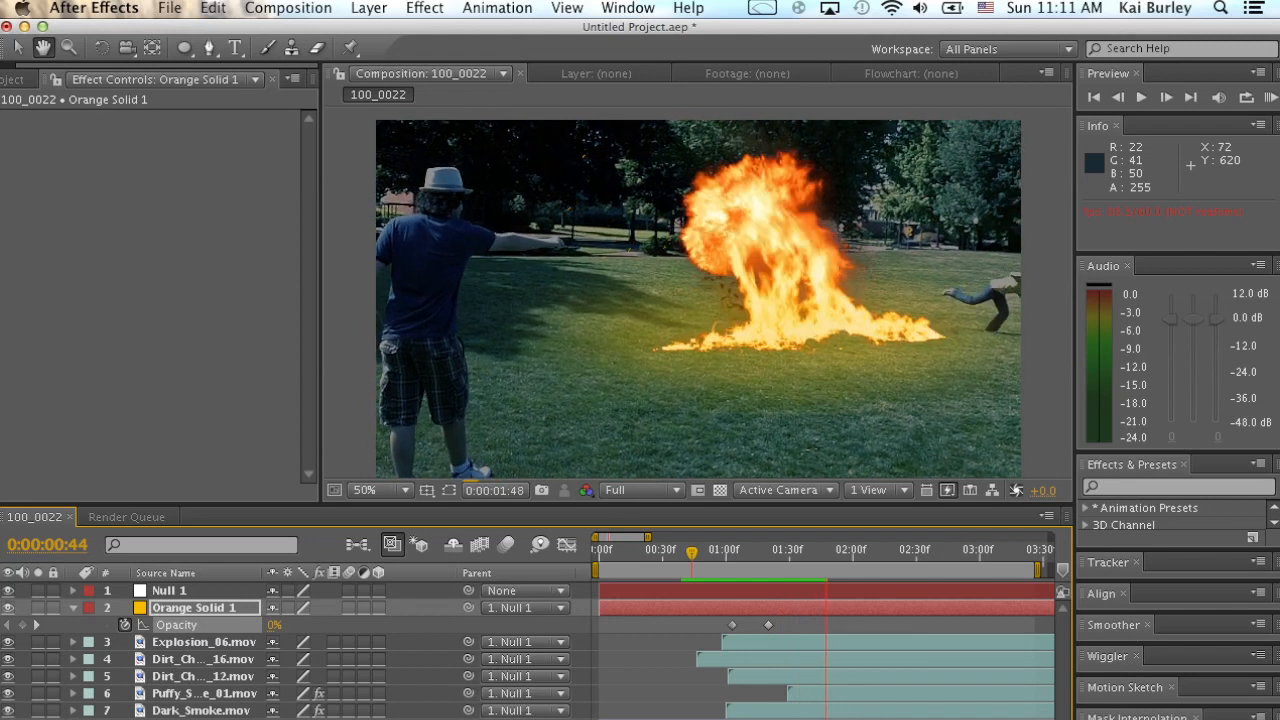
key("space")
scroll(825, 640, "right", 10)
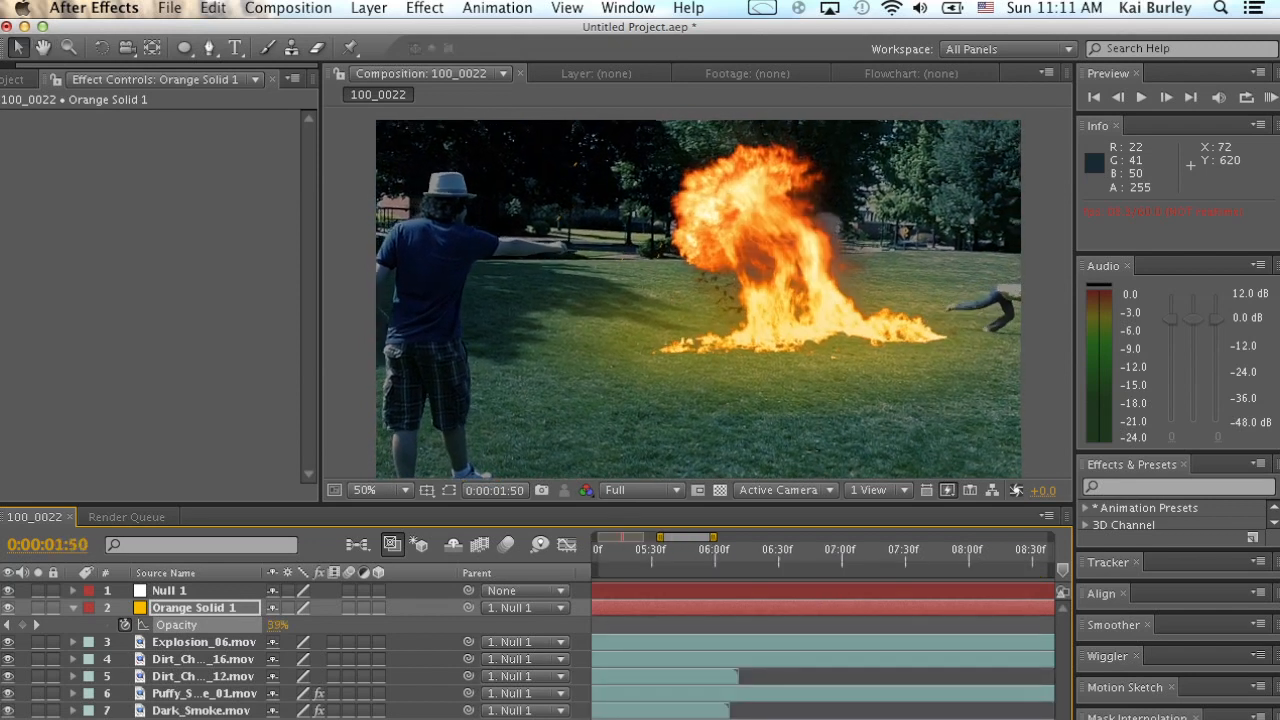
key("t")
left_click(850, 659)
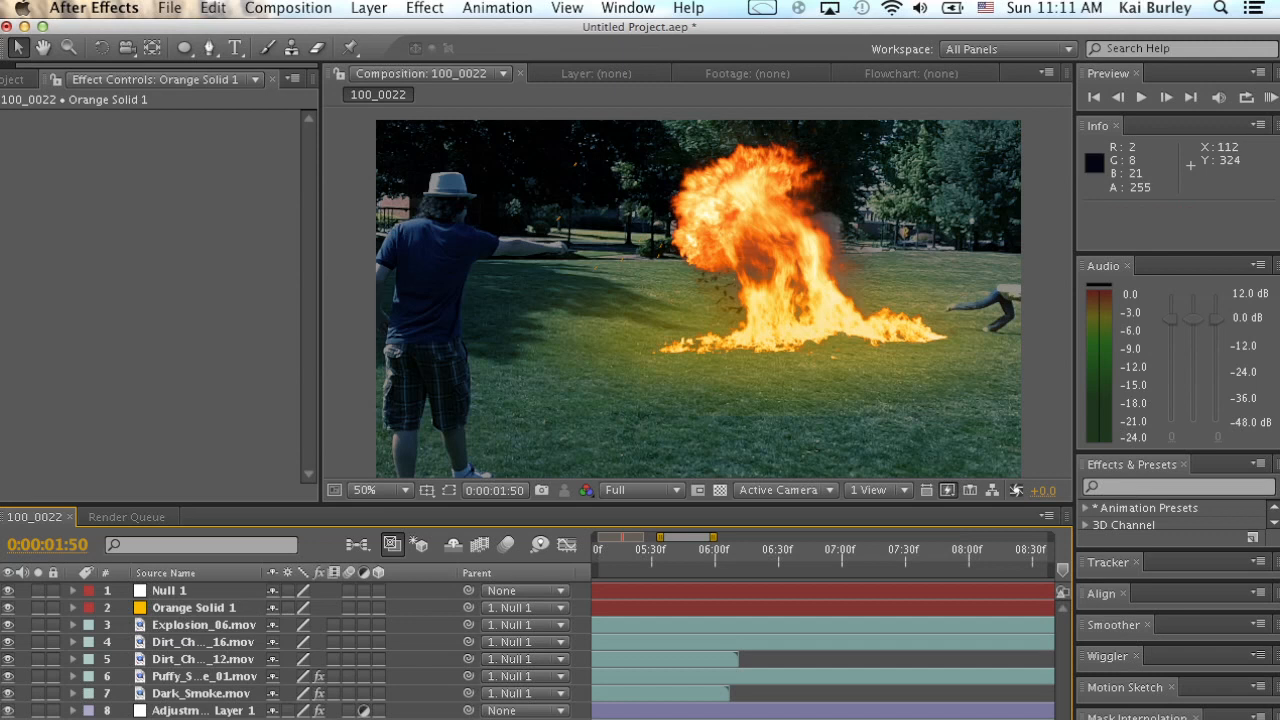
Add Dust_Wave_05.mov to the composition as the topmost layer and position it at 944, 122.
left_click(12, 79)
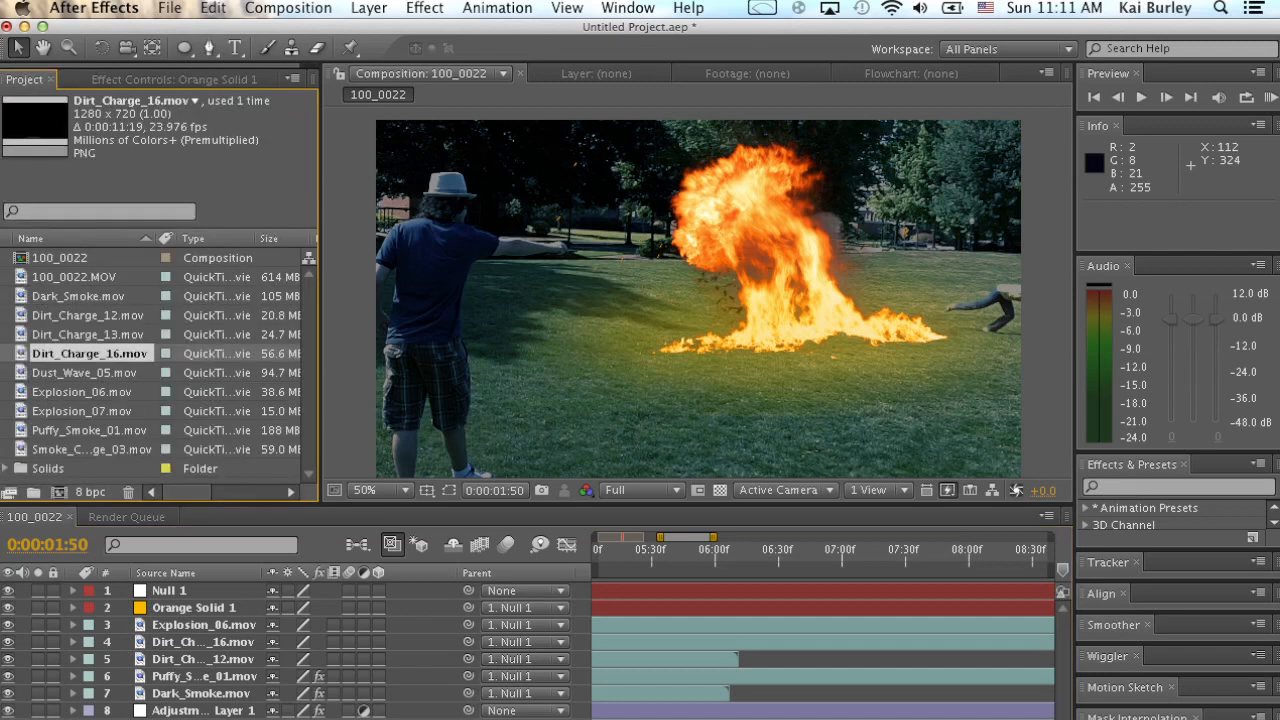
left_click_drag(86, 372, 700, 300)
left_click_drag(654, 440, 807, 321)
Add a full-layer elliptical mask to Dust_Wave_05.mov and set its mask feather to 74 pixels.
double_click(184, 48)
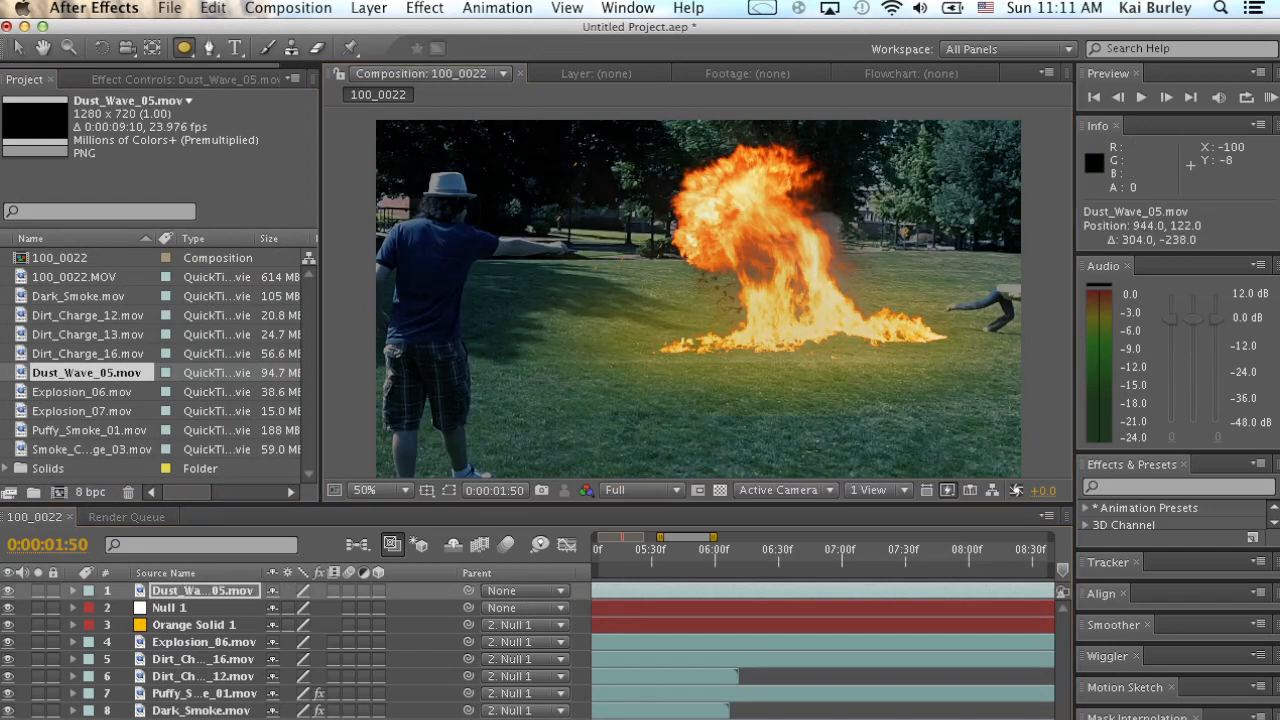
key("f")
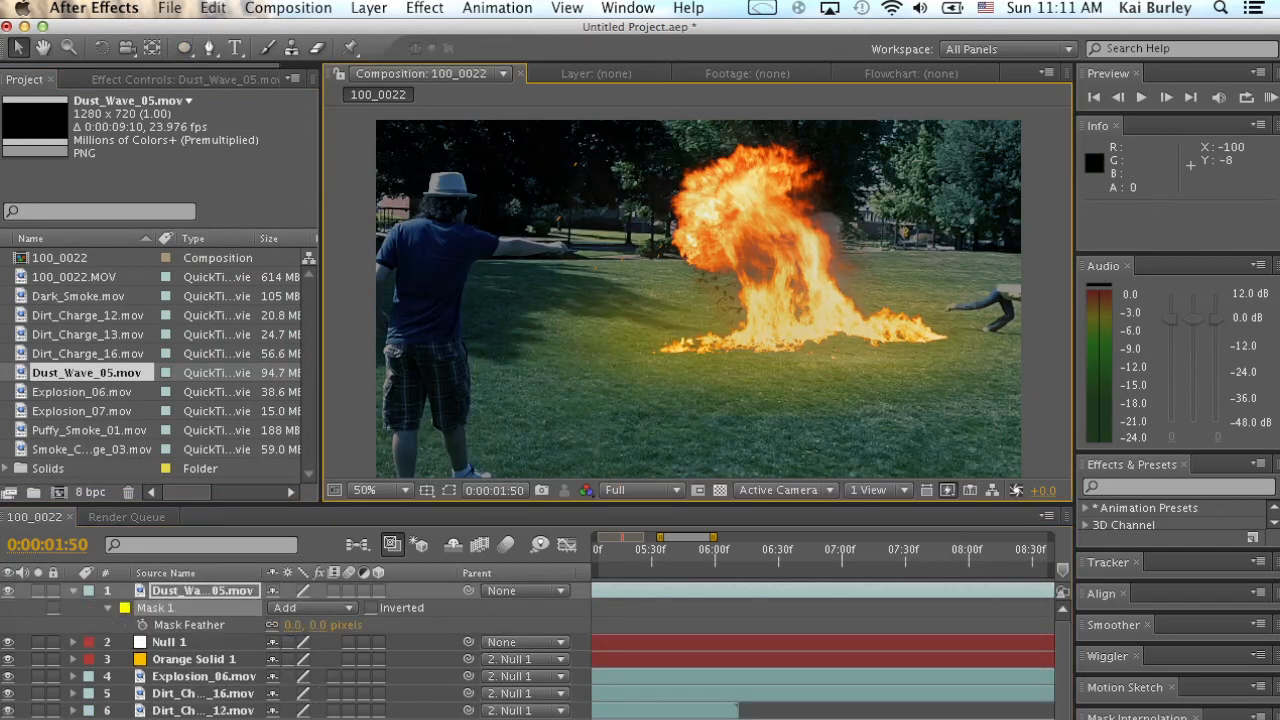
key("super+shift+a")
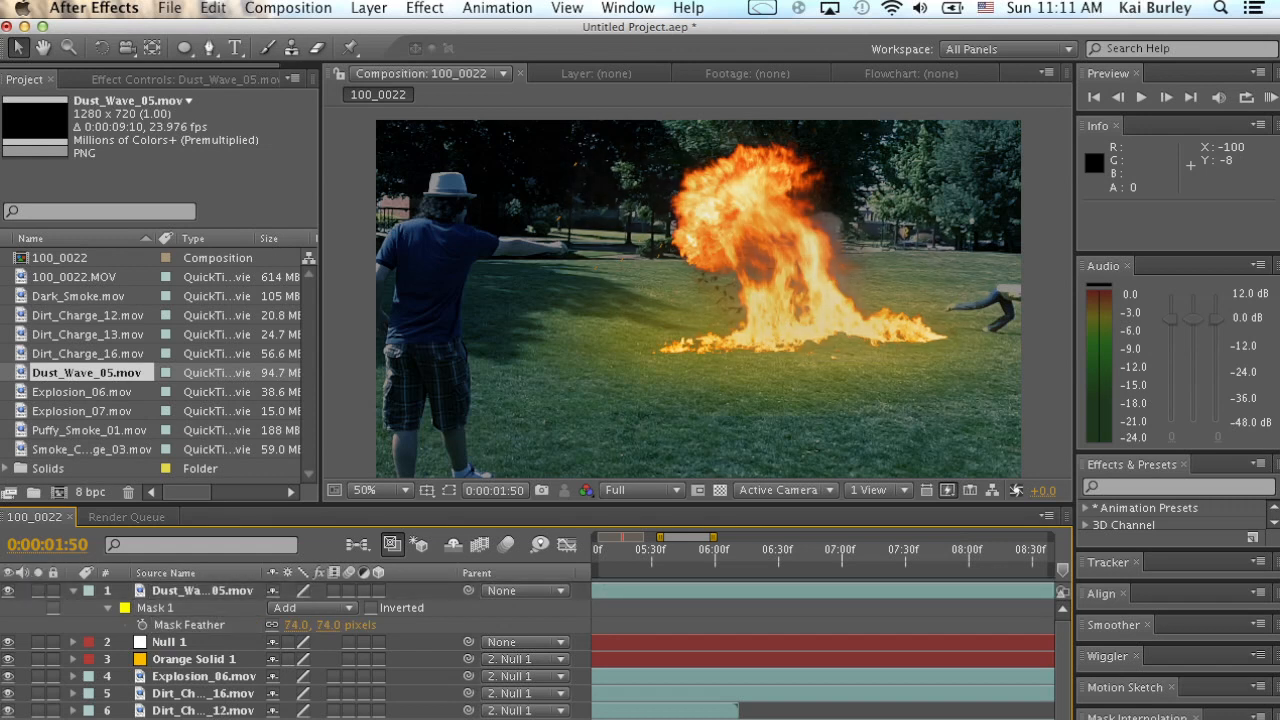
key("d")
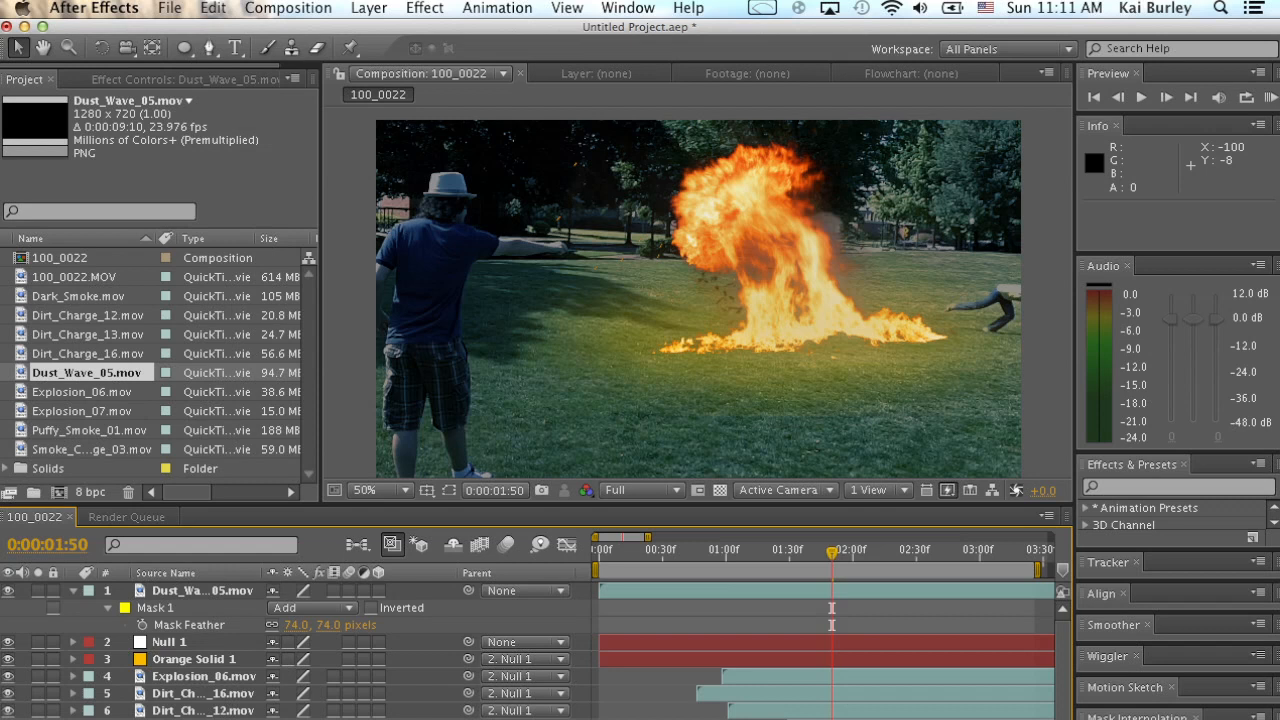
Move the Dust_Wave_05.mov layer beneath Null 1, start it at 0:00:00:55, and preview from 0:00:00:47.
left_click_drag(202, 591, 202, 653)
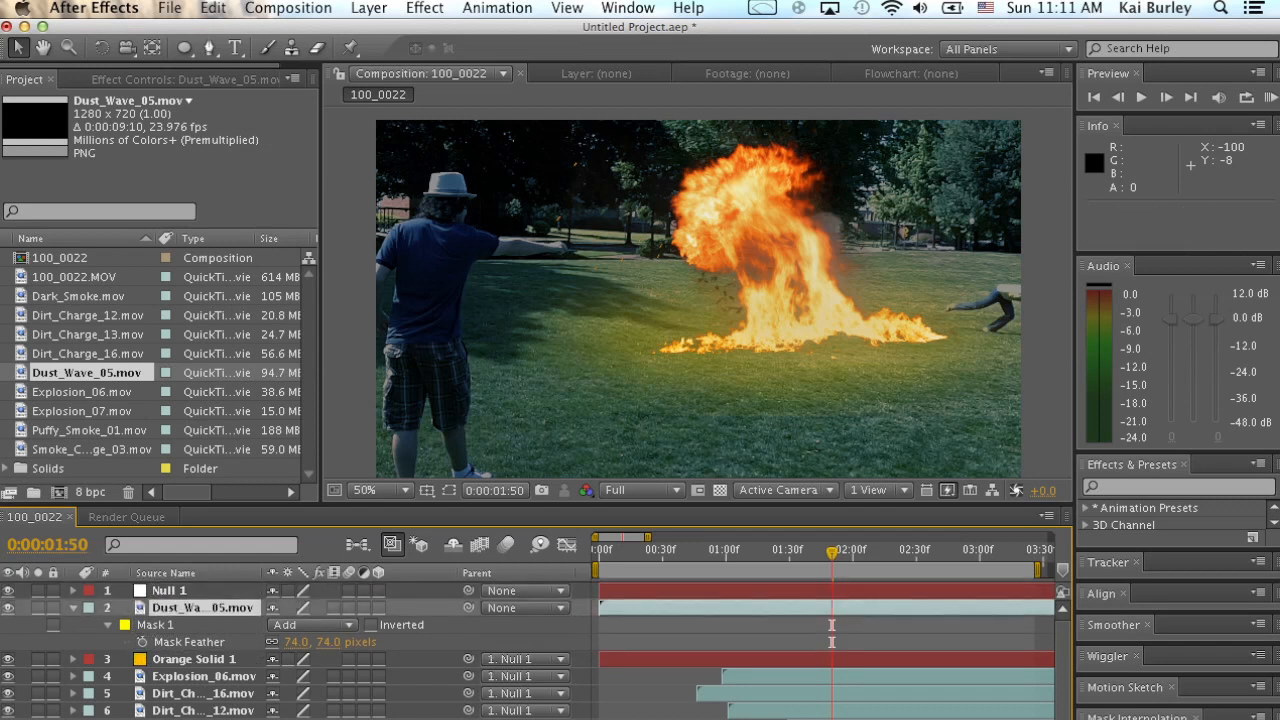
left_click_drag(640, 607, 762, 607)
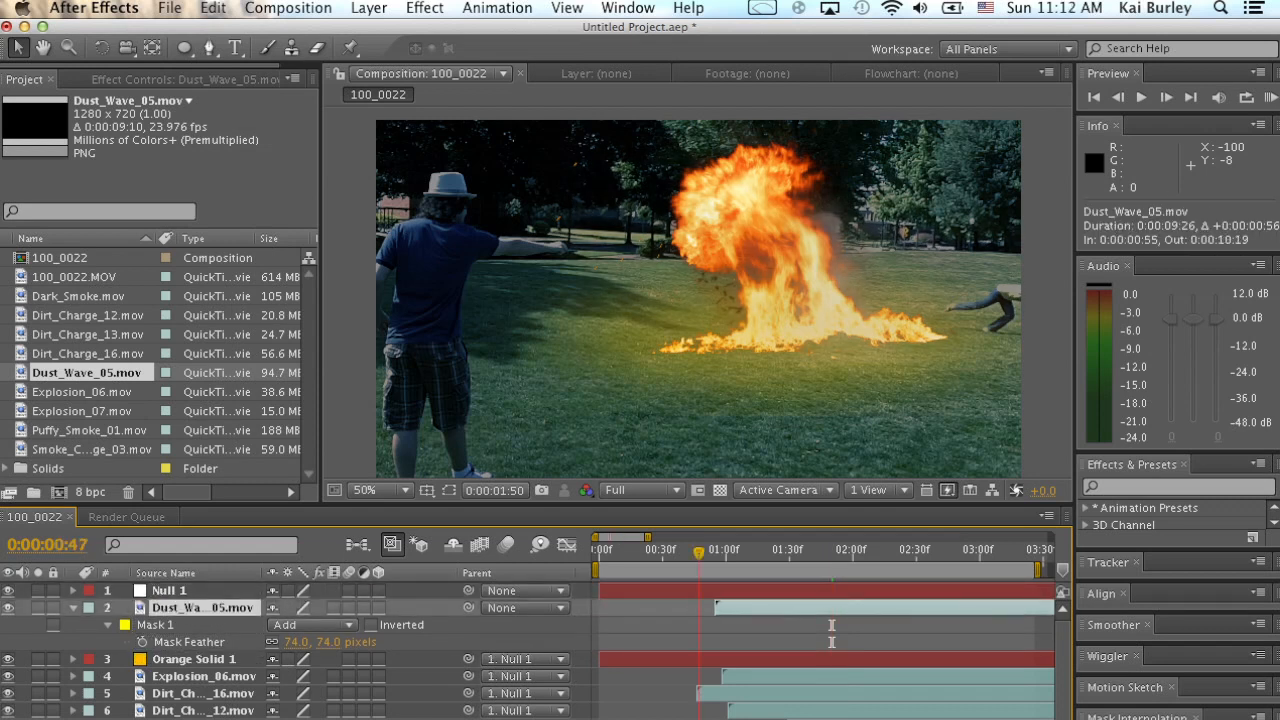
key("space")
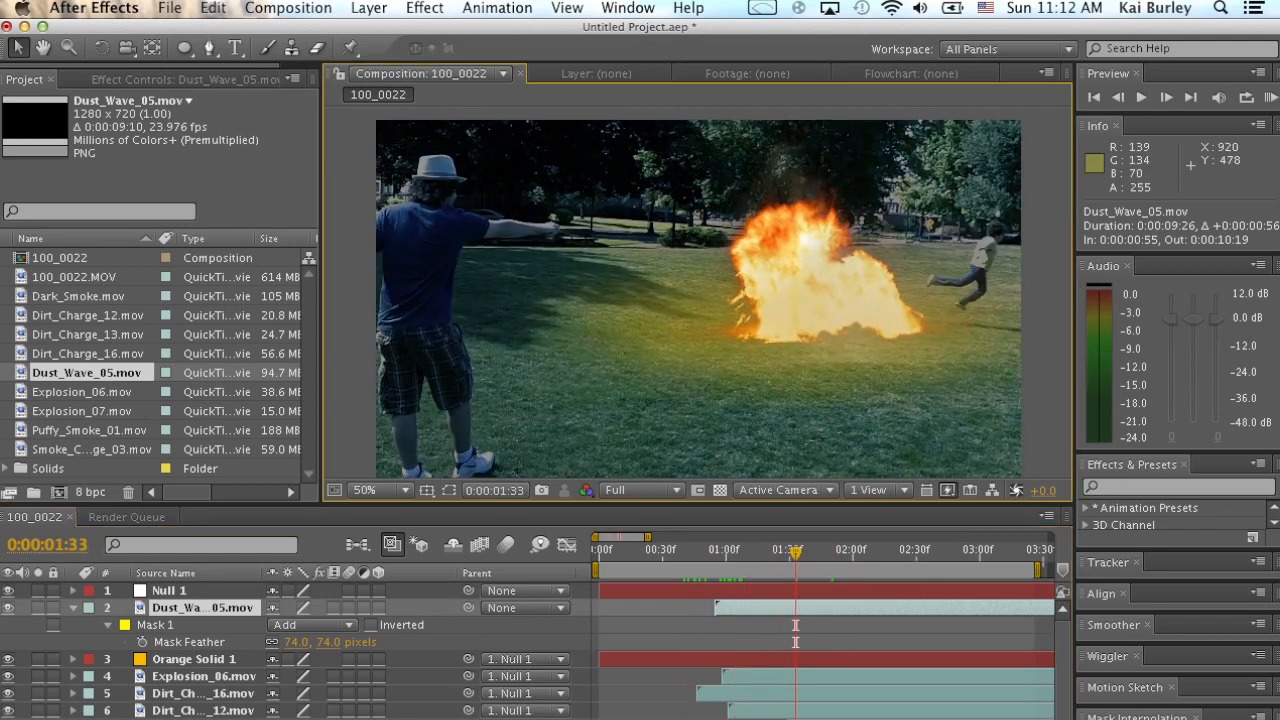
Nudge Dust_Wave_05.mov slightly up and left over the fire and reduce its mask feather to 42 pixels.
left_click_drag(840, 361, 831, 357)
left_click(815, 607)
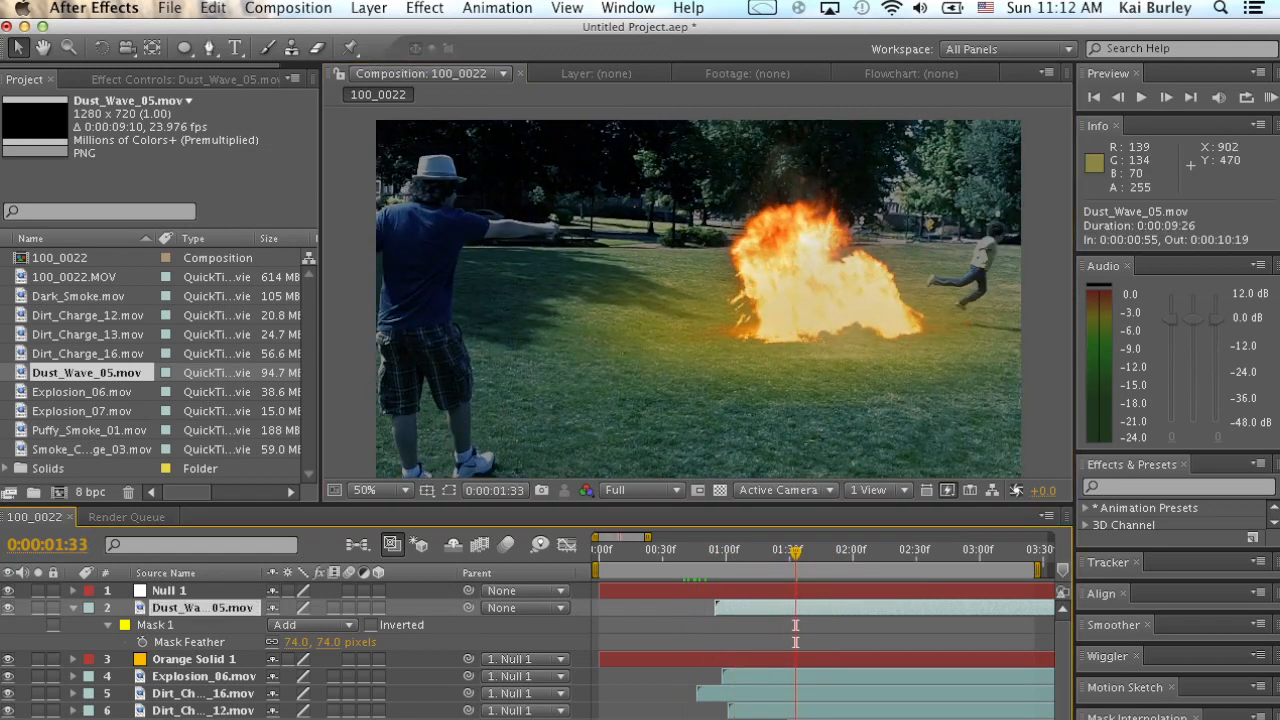
left_click_drag(298, 642, 283, 642)
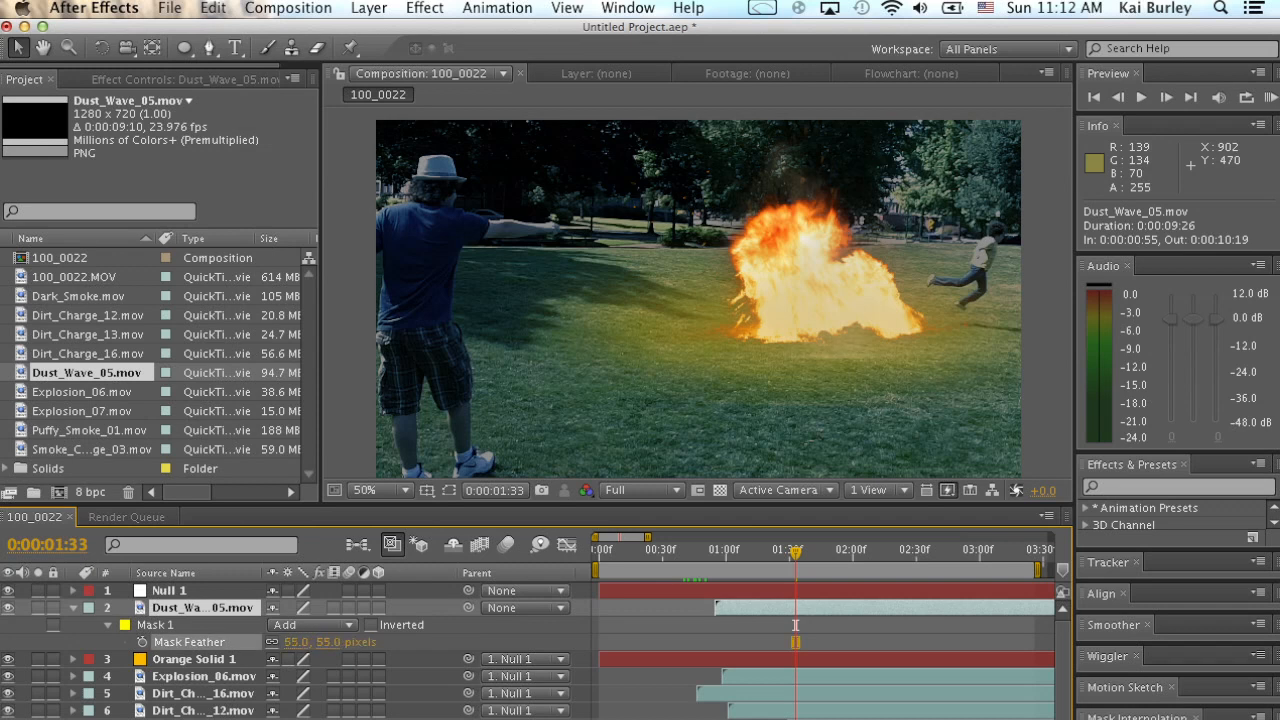
left_click(156, 625)
left_click(204, 608)
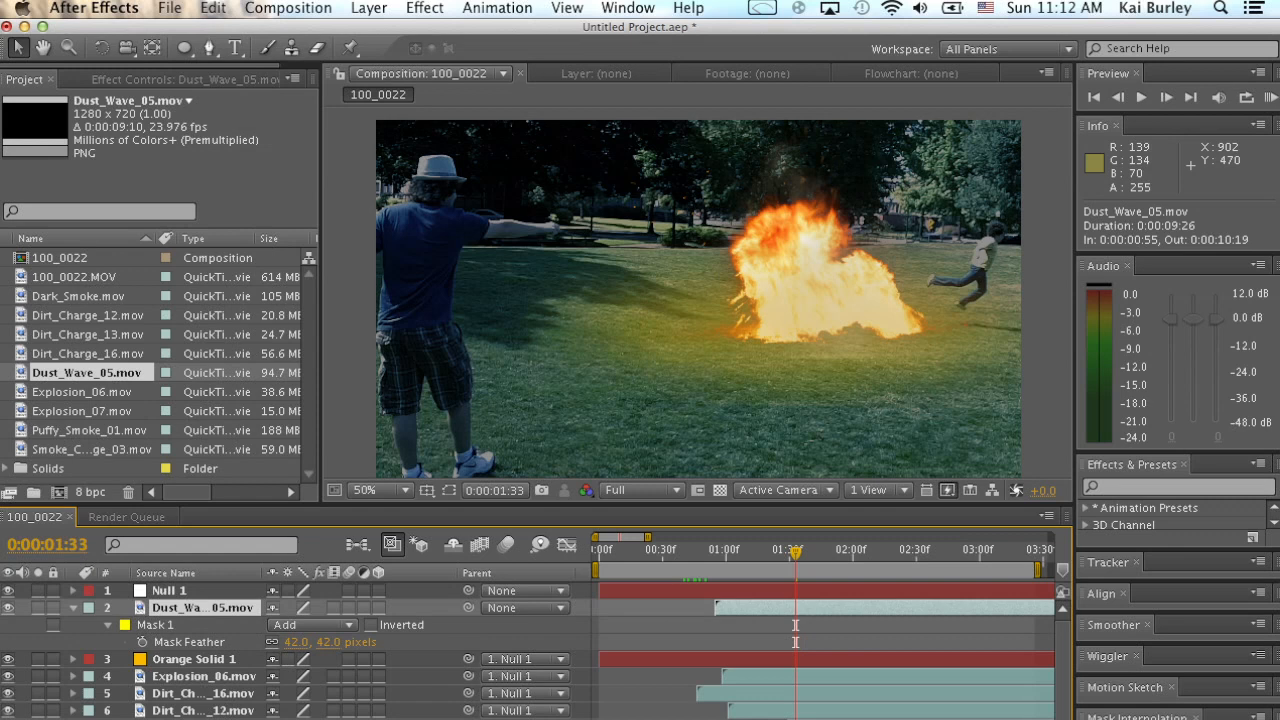
Move Dust_Wave_05.mov to 830, 108, parent it to Null 1 with a 95.1% scale, and review the result.
key("s")
left_click_drag(810, 331, 762, 328)
left_click_drag(468, 608, 214, 592)
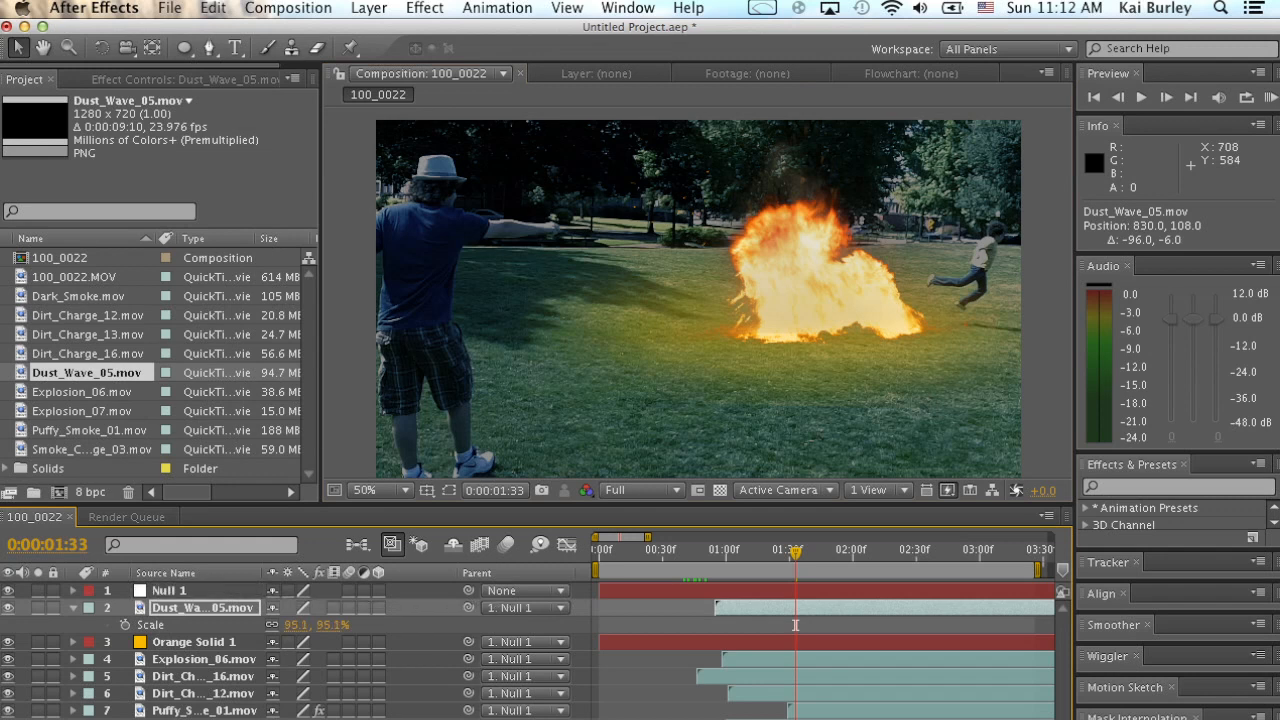
key("space")
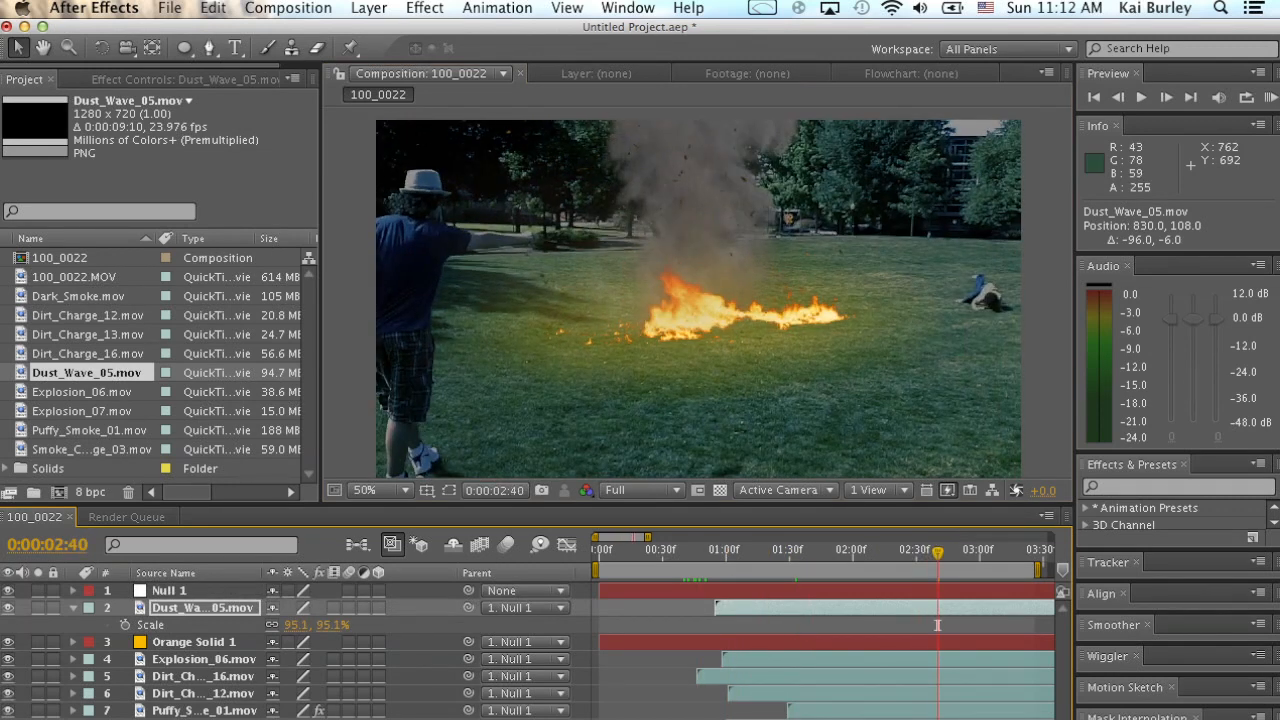
key("s")
left_click_drag(675, 551, 965, 552)
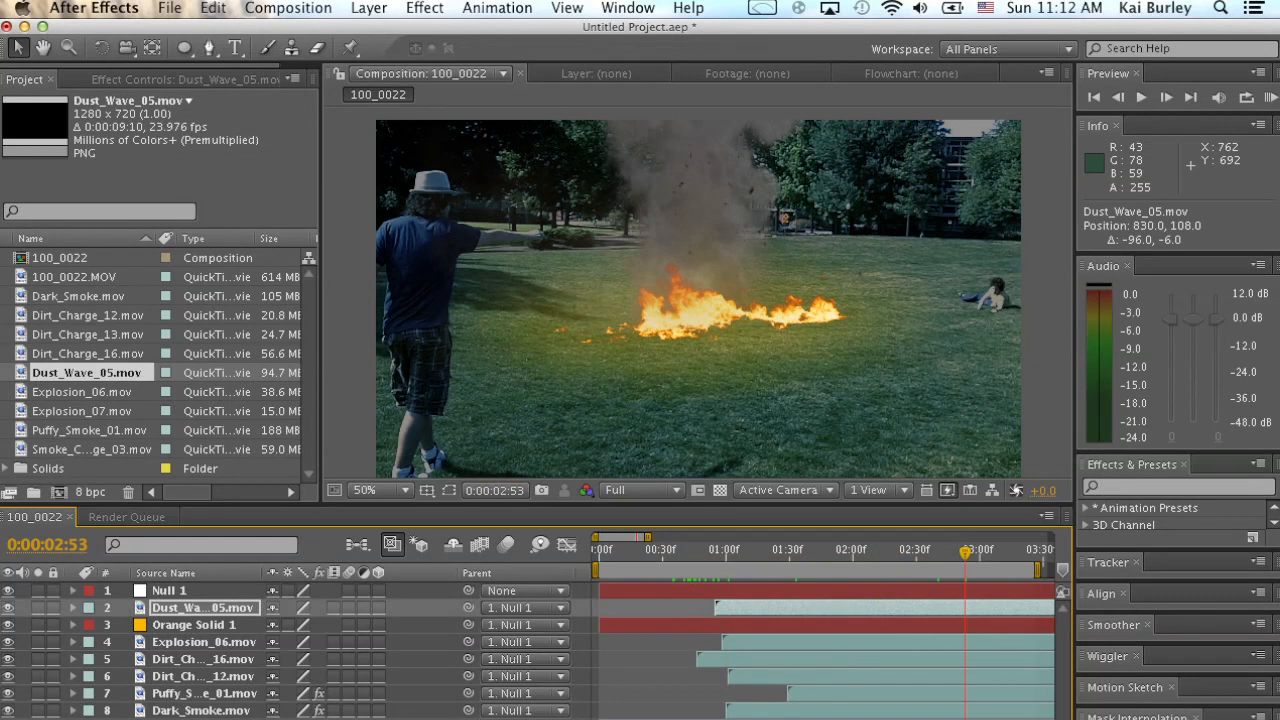
key("super+shift+a")
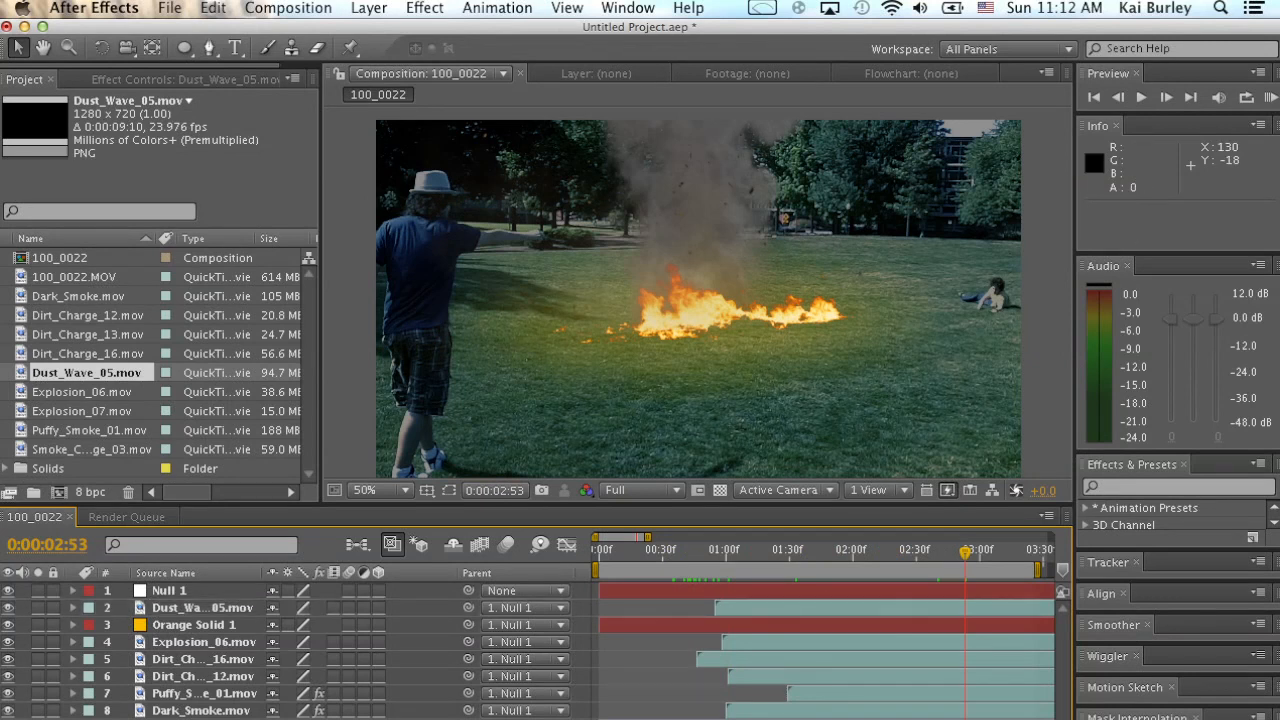
Create an adjustment layer named Flare and place it directly beneath Null 1.
left_click(369, 8)
mouse_move(400, 32)
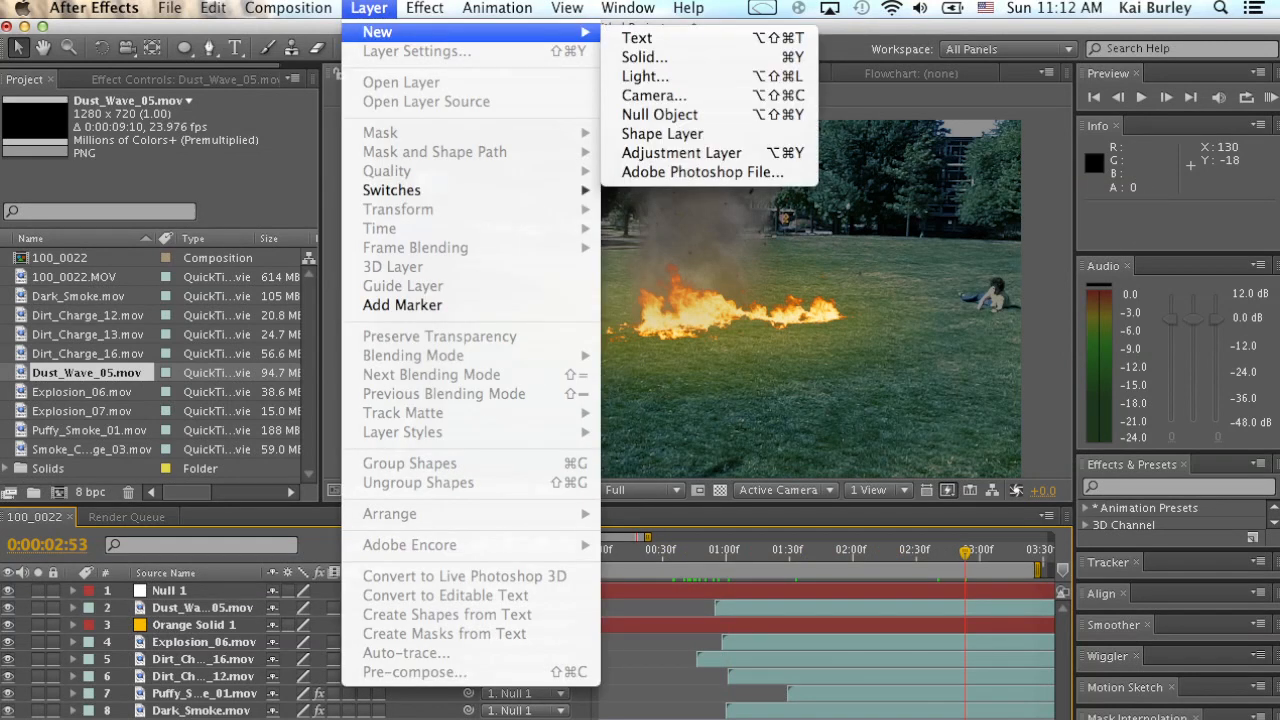
left_click(681, 152)
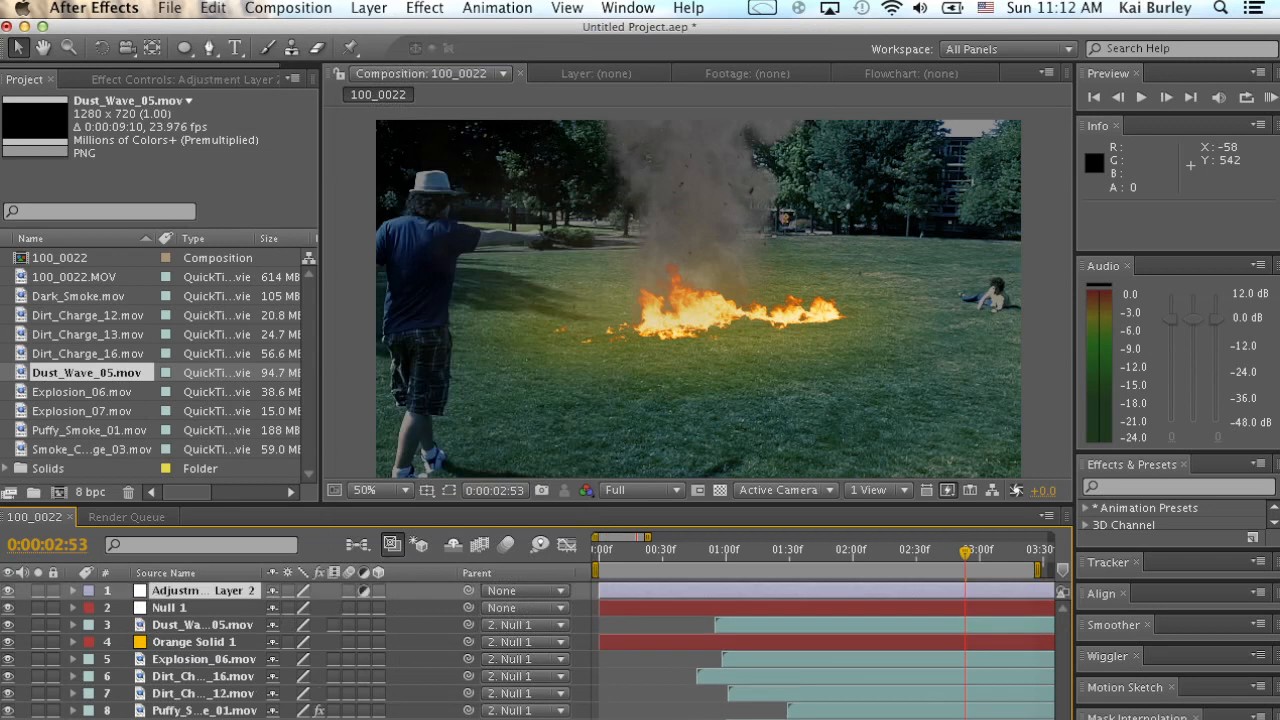
key("Return")
type("f")
key("Return")
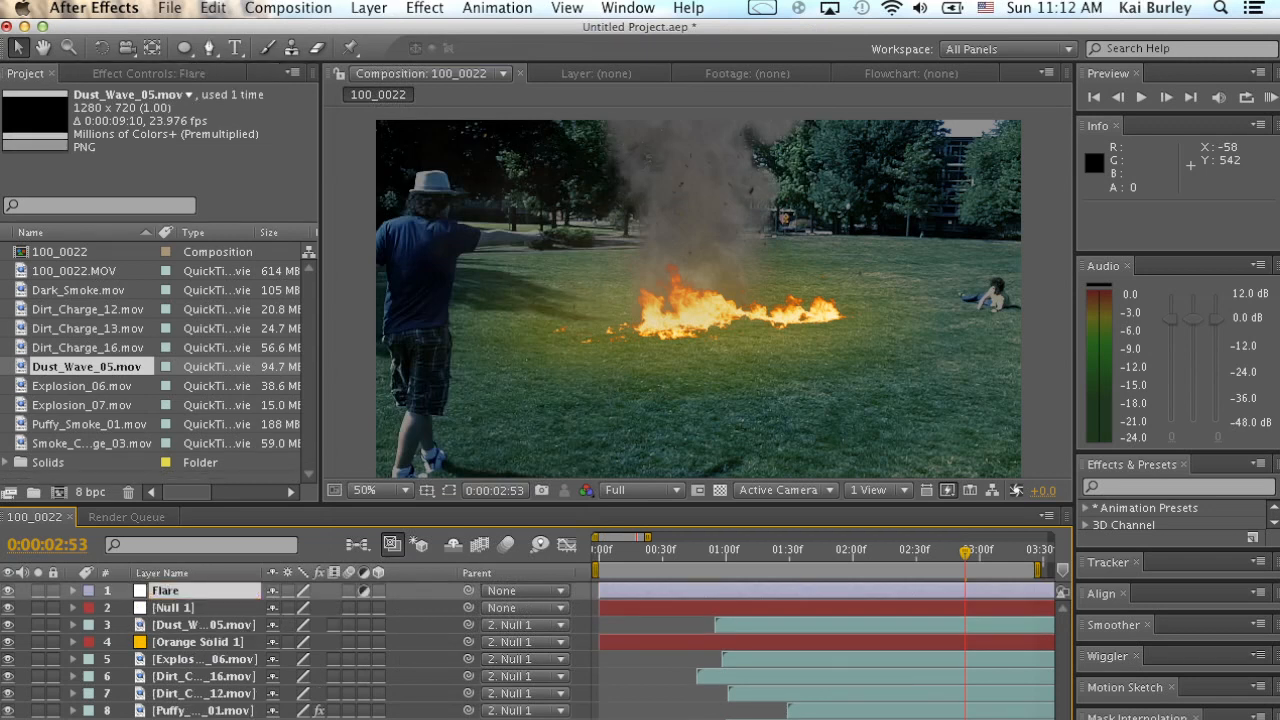
left_click_drag(178, 591, 178, 616)
Apply the Lens Flare effect to the Flare layer and place its flare center at 660, 402 over the fire.
left_click(424, 8)
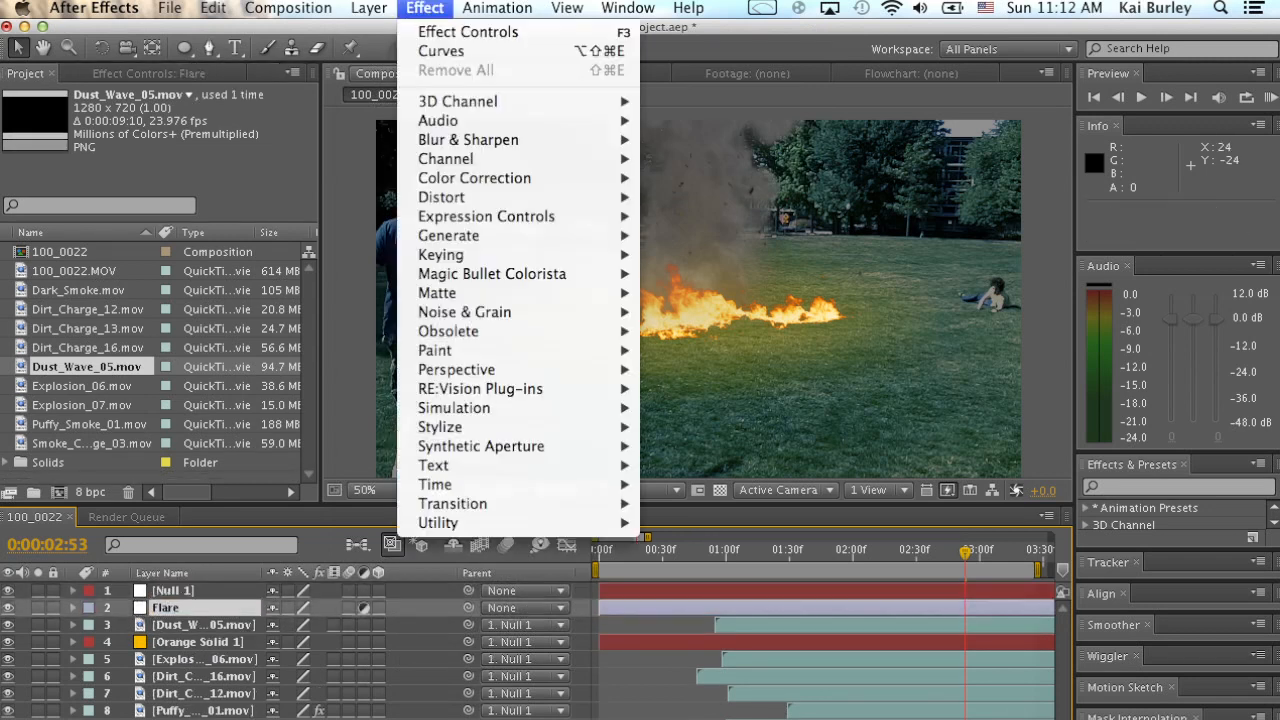
mouse_move(500, 235)
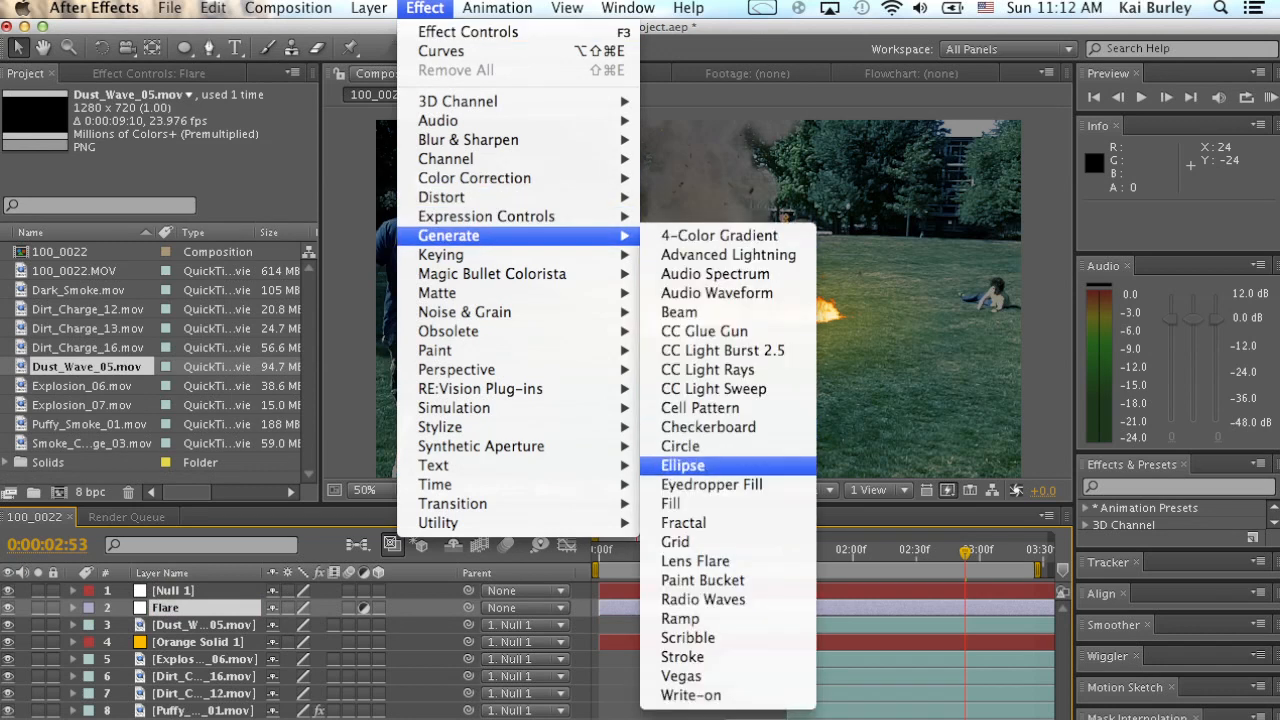
left_click(695, 561)
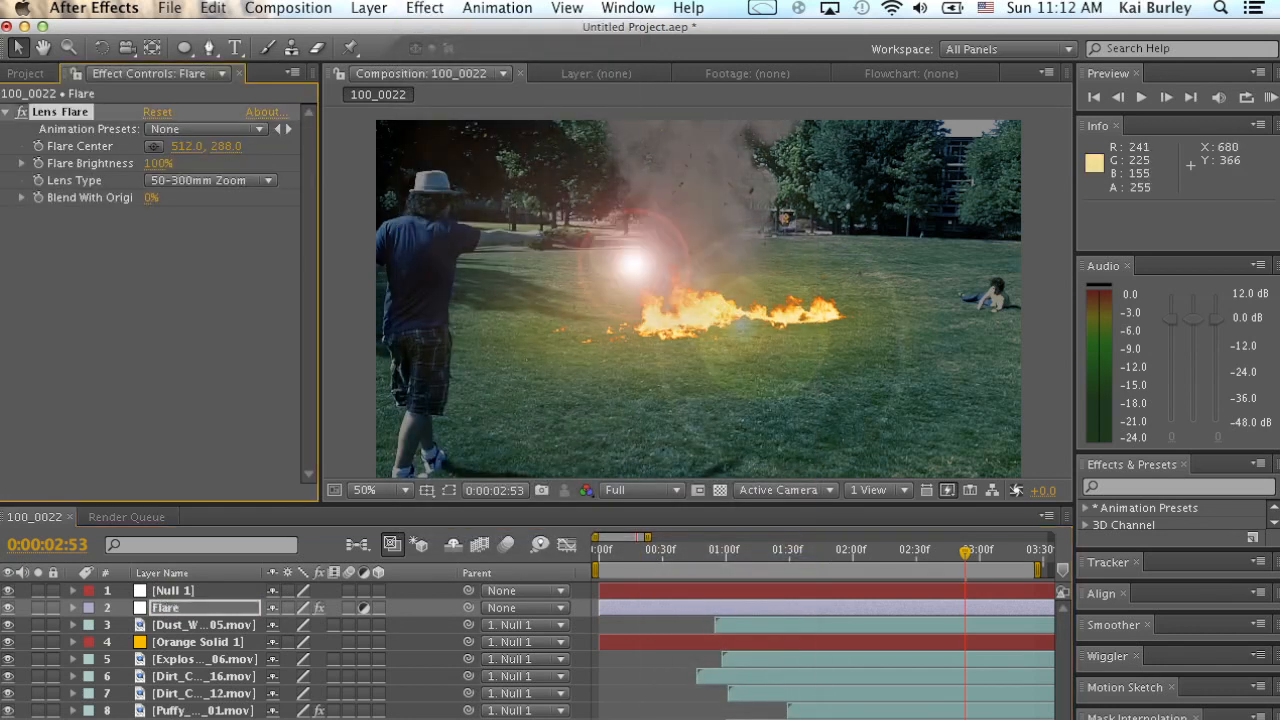
left_click_drag(621, 267, 653, 331)
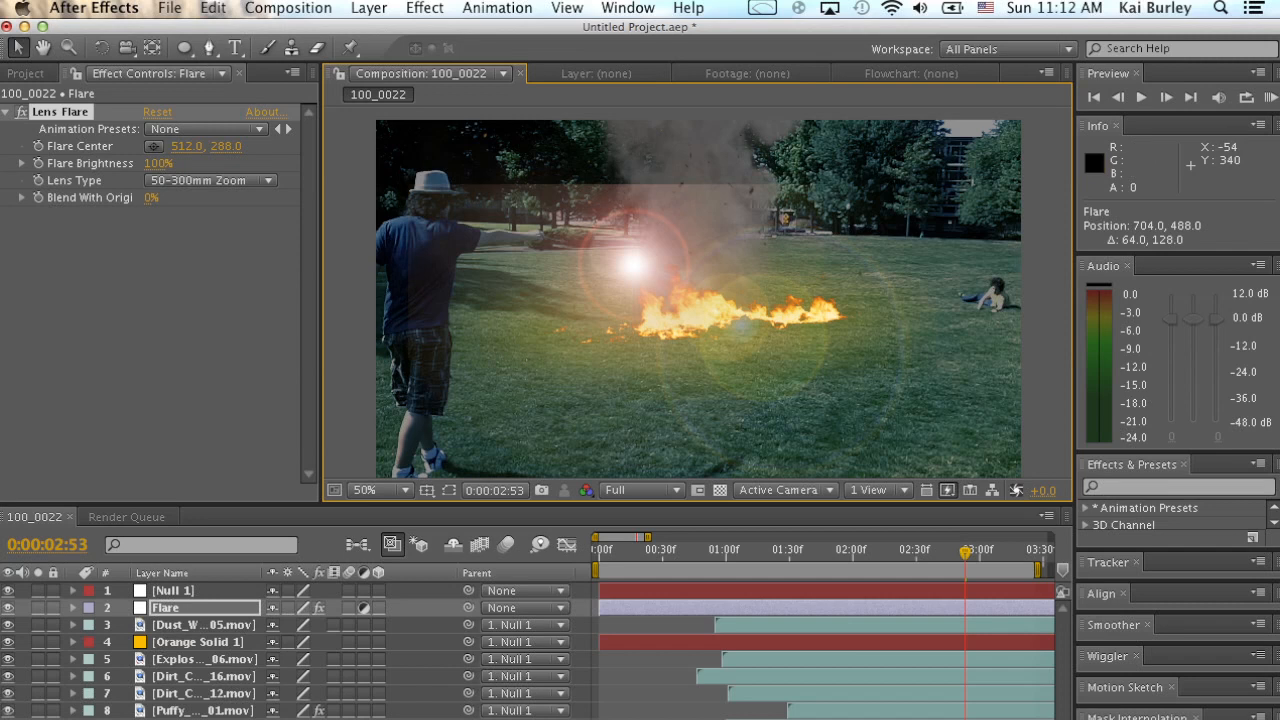
key("super+z")
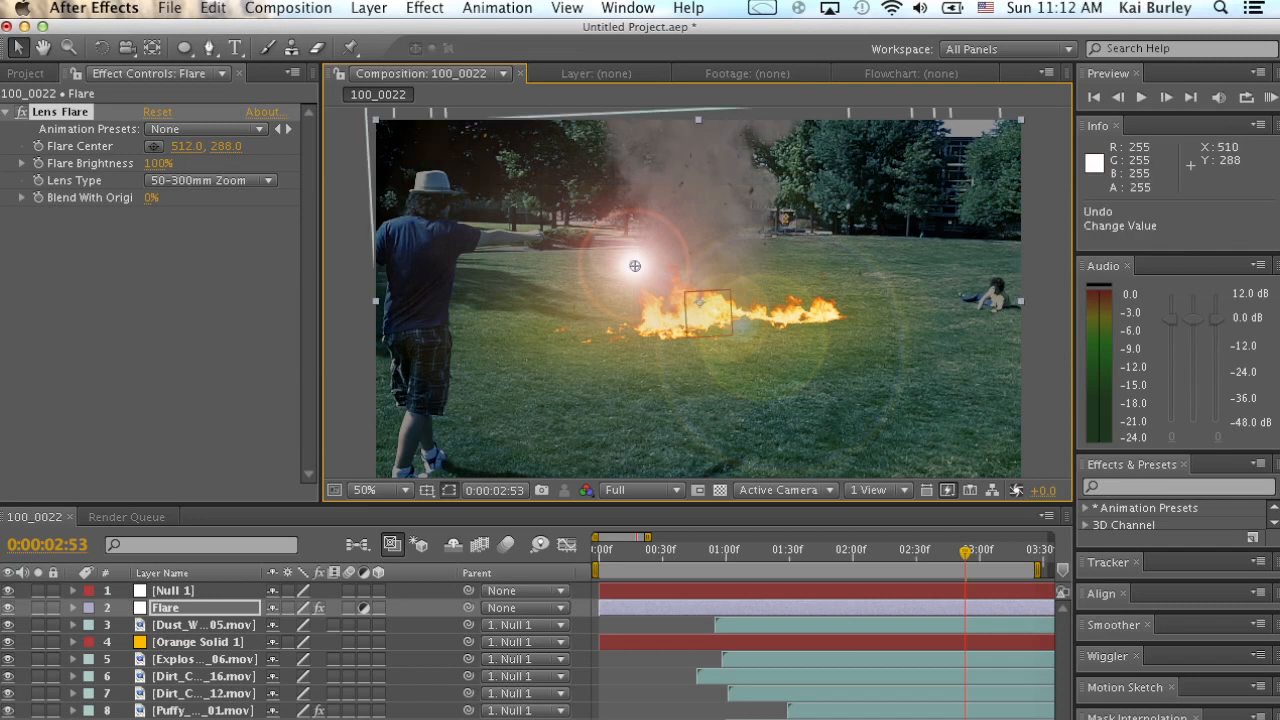
left_click_drag(634, 265, 704, 317)
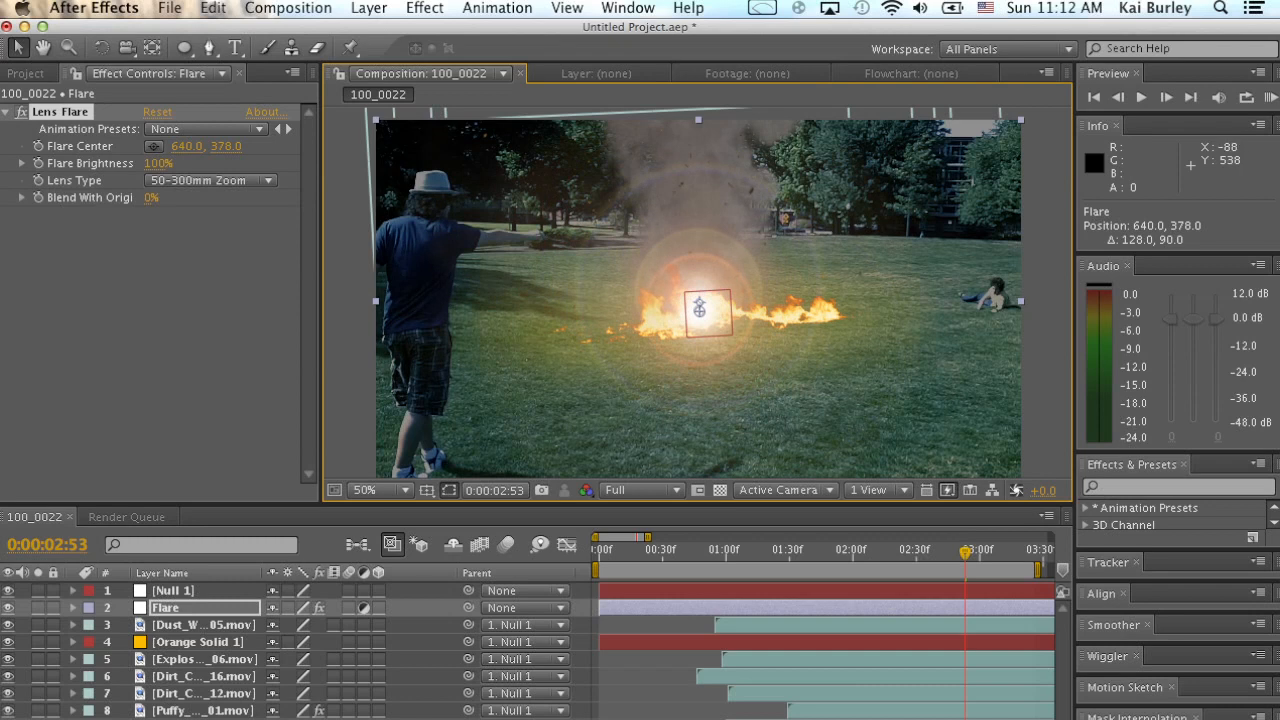
left_click(340, 385)
left_click(60, 112)
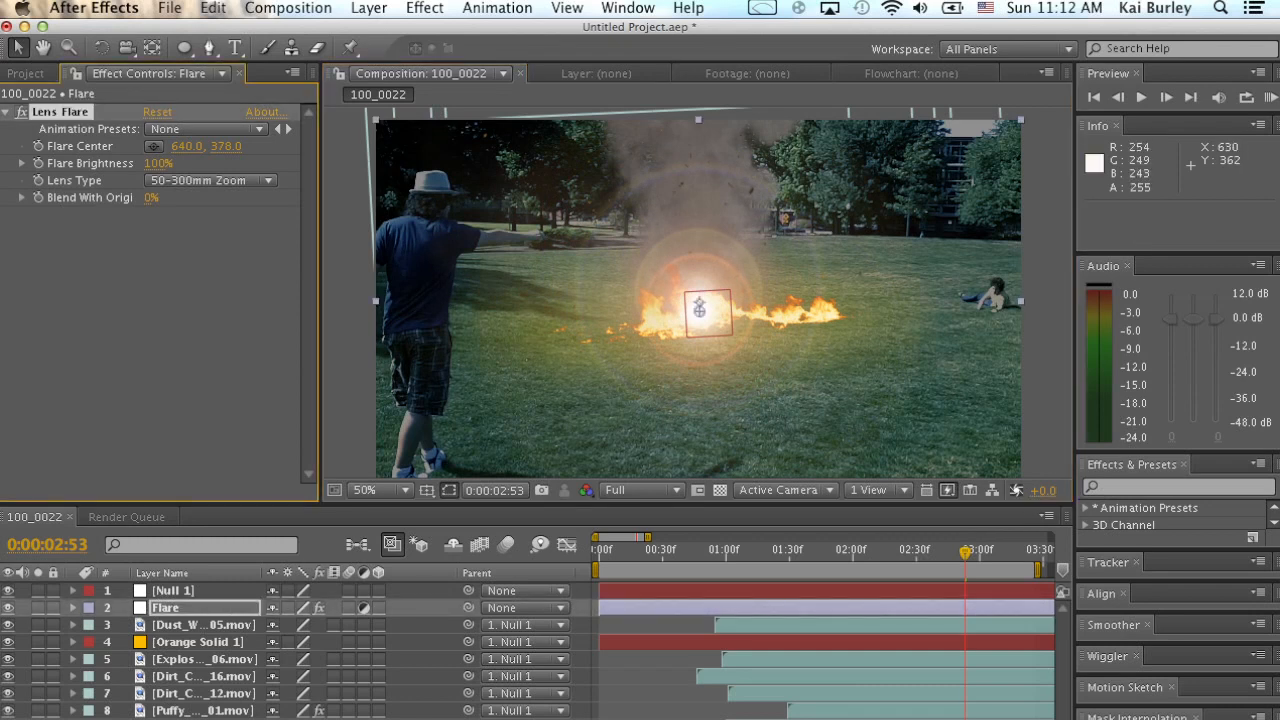
mouse_move(703, 313)
left_mouse_down()
mouse_move(717, 338)
mouse_move(709, 323)
left_mouse_up()
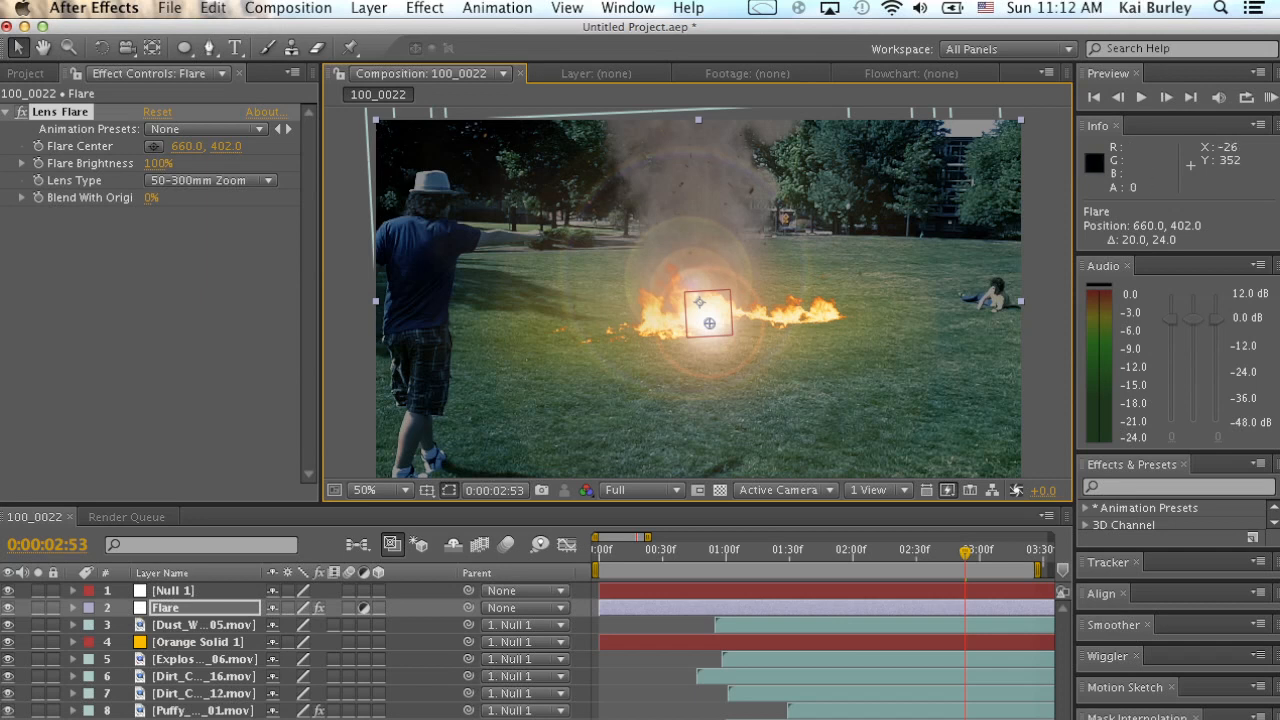
Set the Lens Flare's lens type to 105mm Prime, with flare center 626, 396 and brightness 100%.
left_click(208, 180)
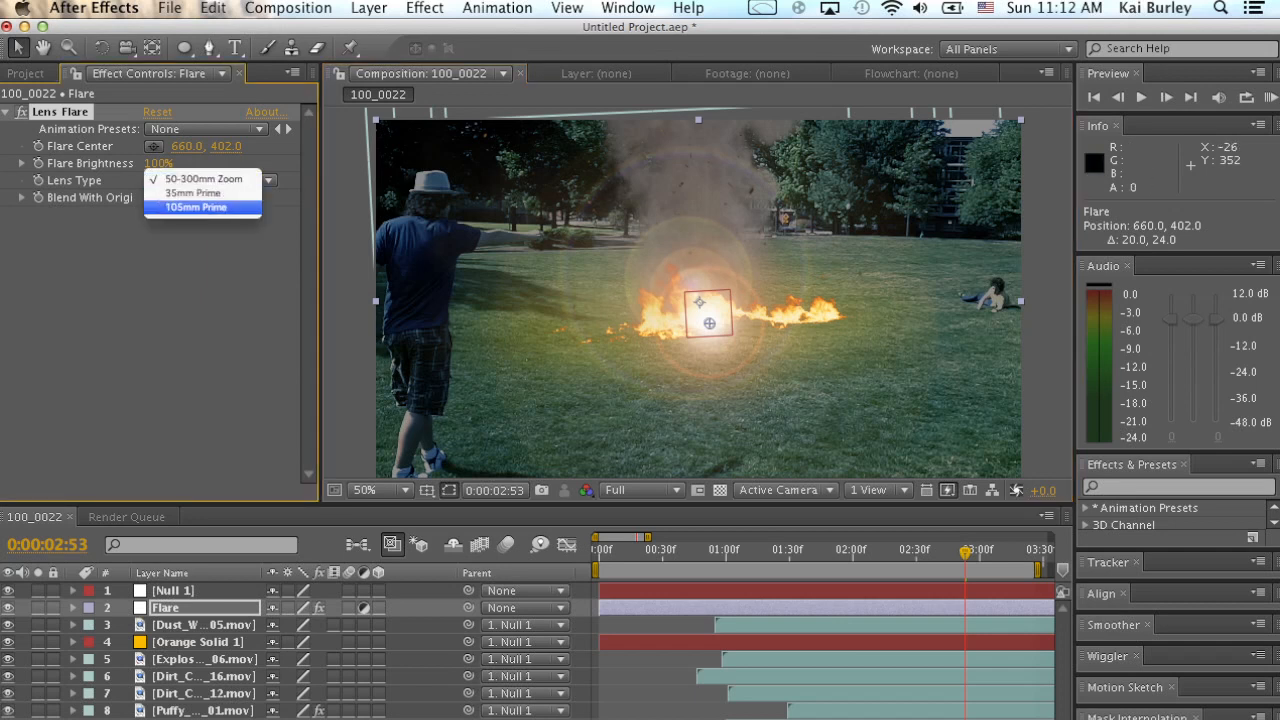
left_click(196, 207)
mouse_move(709, 323)
left_mouse_down()
mouse_move(668, 271)
mouse_move(611, 337)
mouse_move(688, 362)
mouse_move(717, 319)
mouse_move(720, 280)
mouse_move(668, 290)
mouse_move(713, 317)
mouse_move(693, 320)
left_mouse_up()
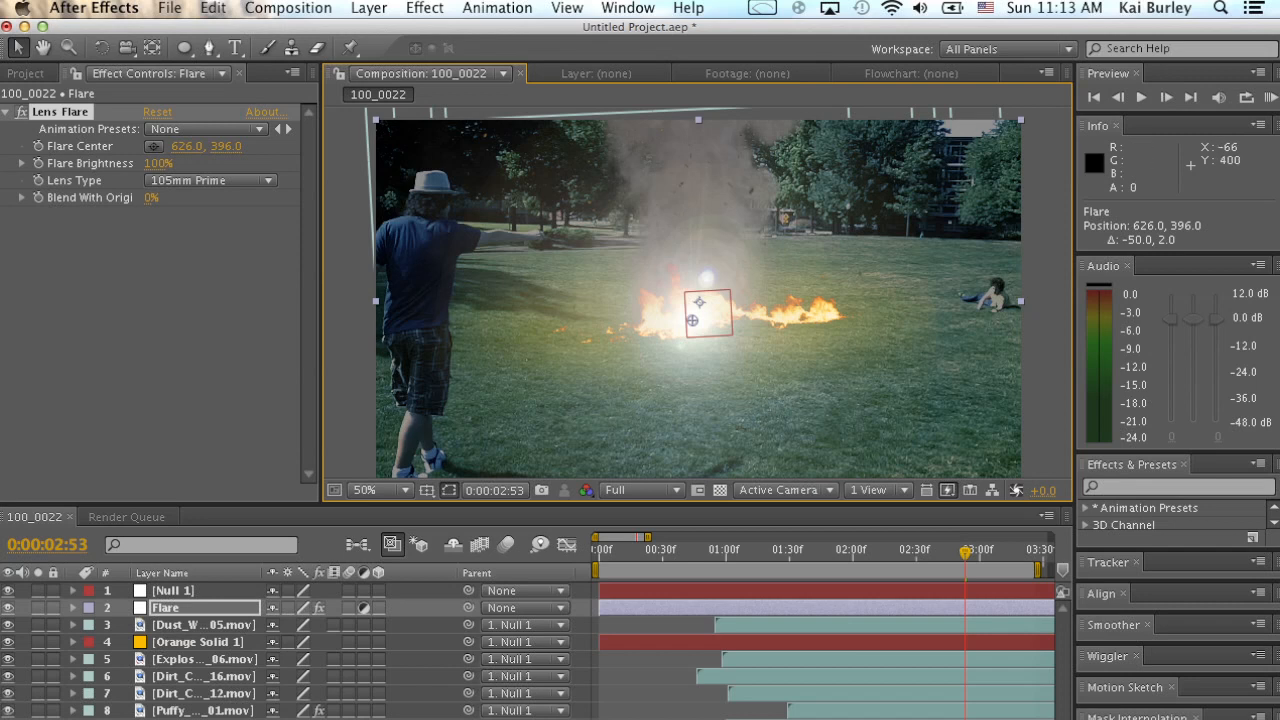
mouse_move(158, 163)
left_mouse_down()
mouse_move(184, 163)
mouse_move(171, 163)
left_mouse_up()
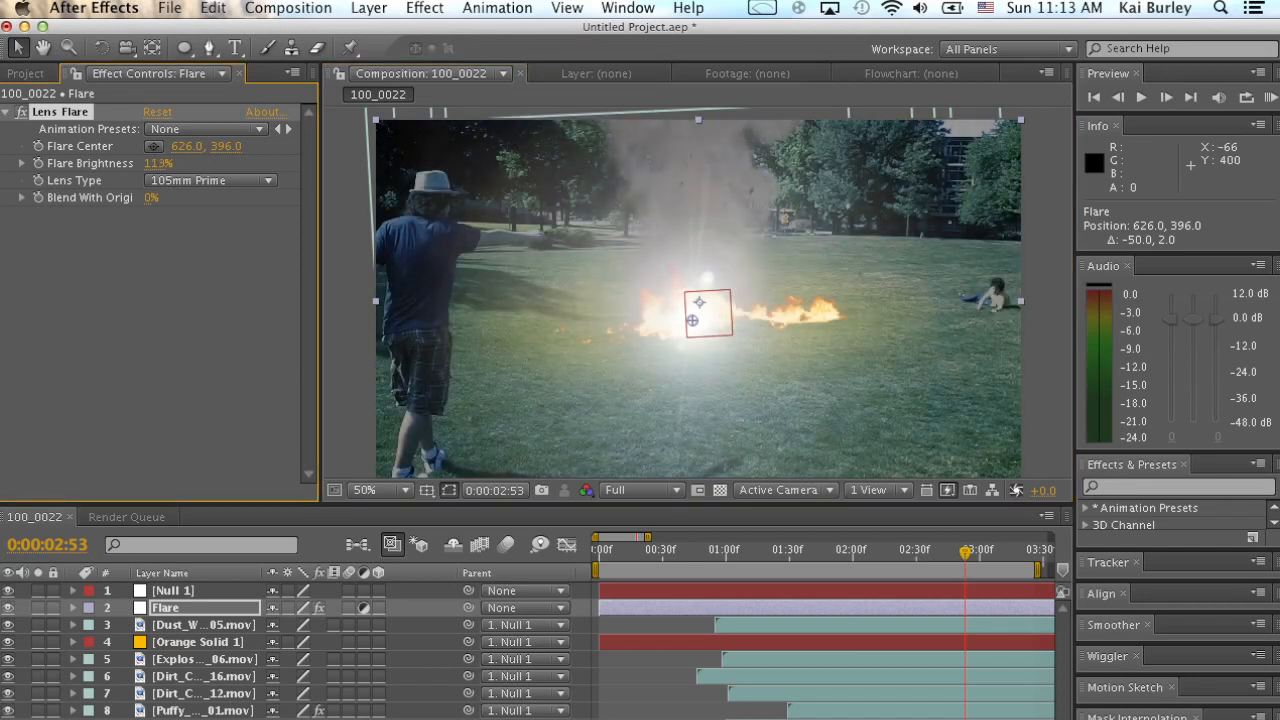
left_click(158, 163)
key("Return")
Try parenting the Flare layer to Null 1, preview its motion, and undo the parenting.
left_click_drag(722, 551, 805, 552)
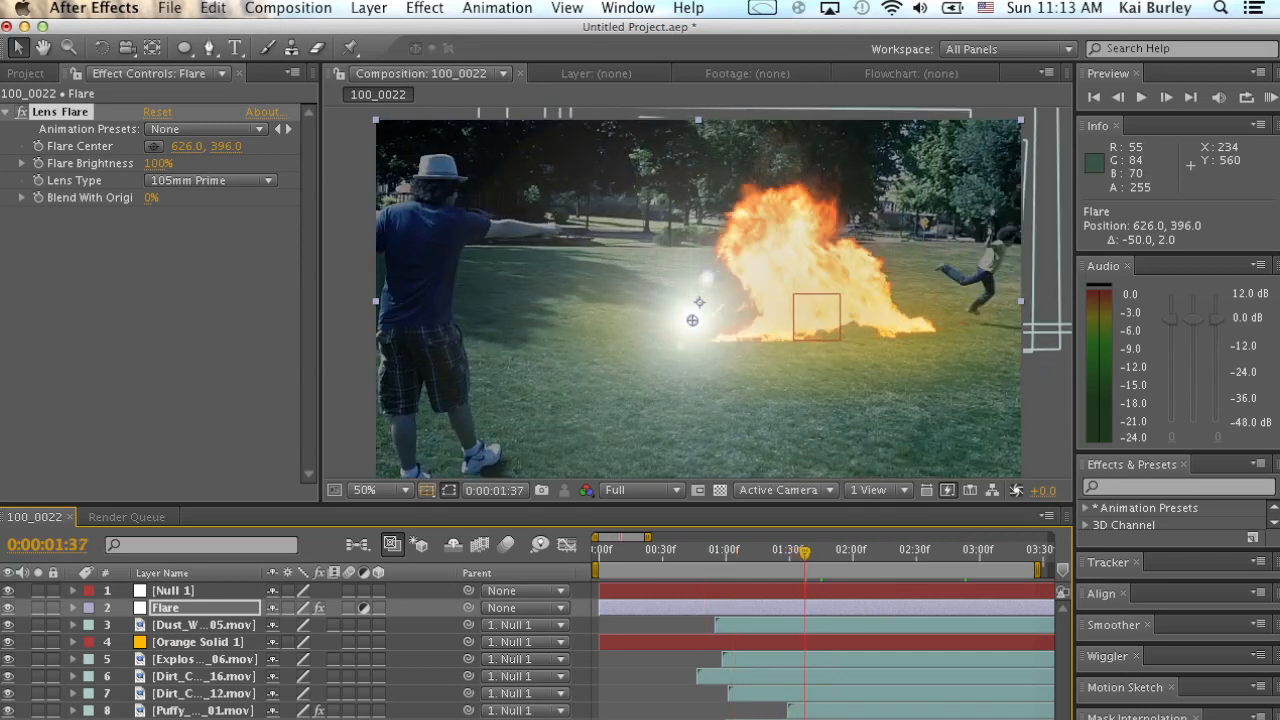
left_click(180, 608)
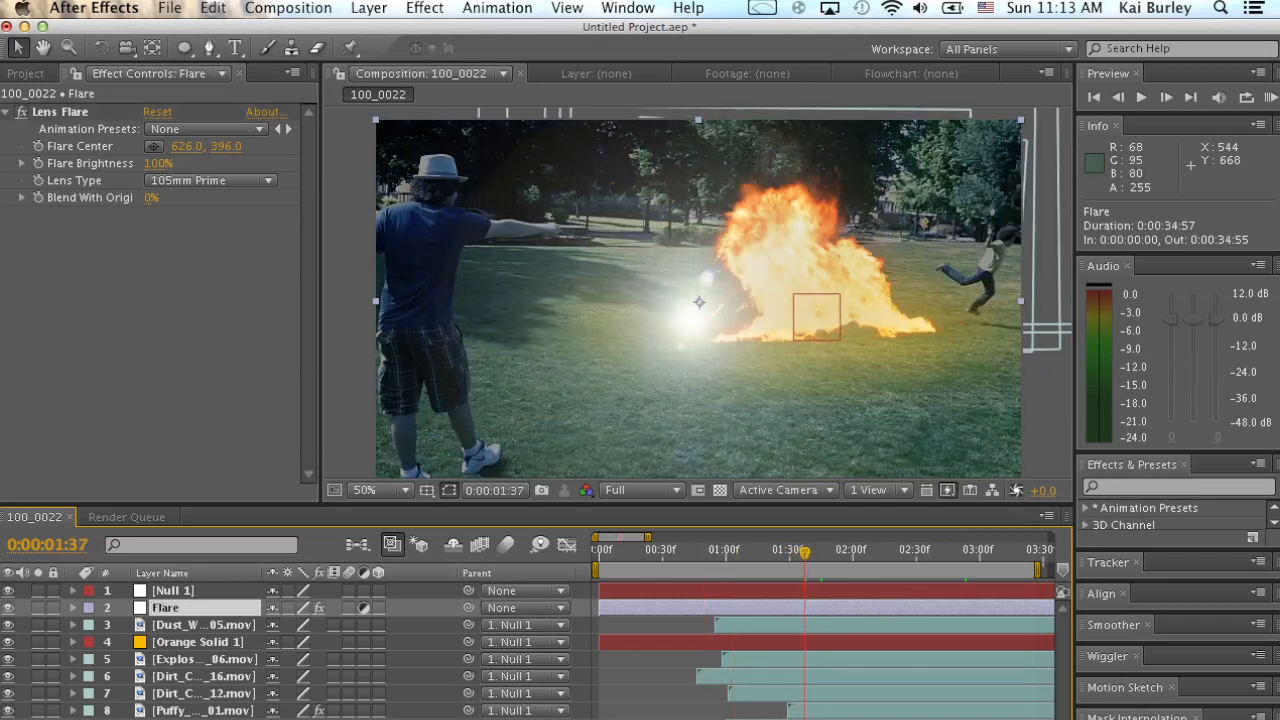
left_click_drag(805, 552, 764, 552)
left_click_drag(468, 608, 198, 591)
left_click_drag(699, 552, 741, 552)
key("space")
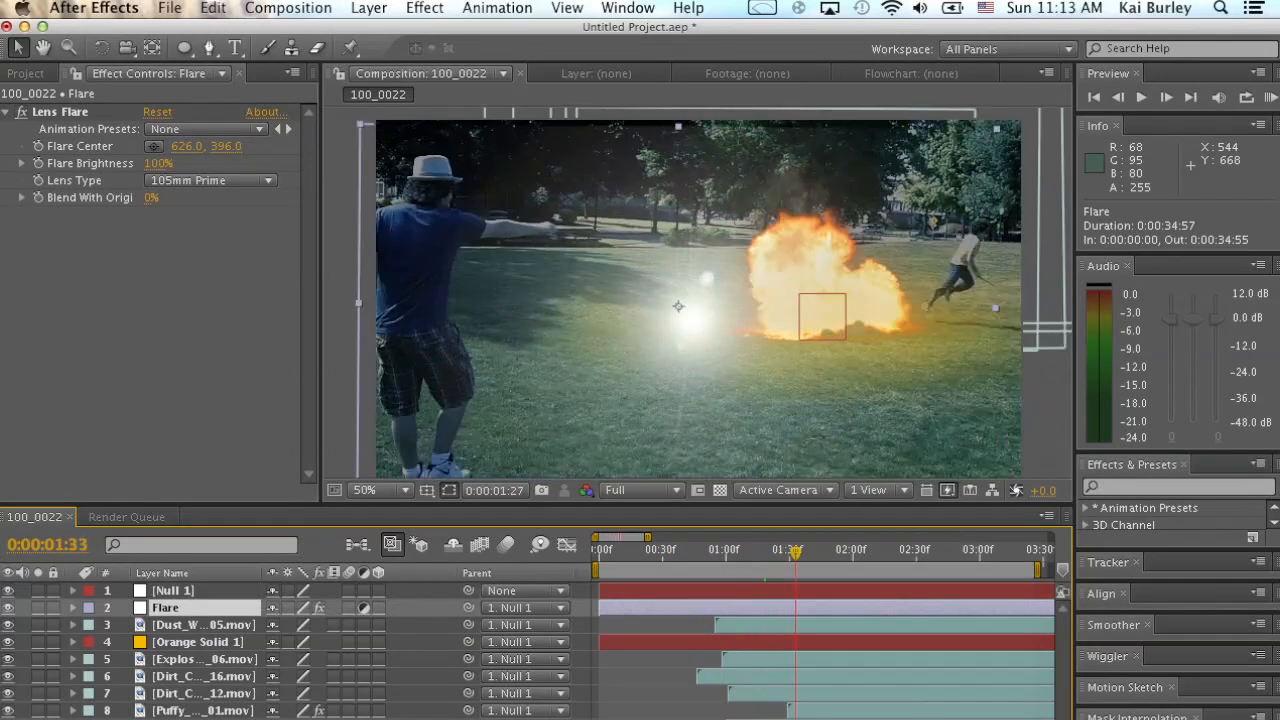
left_click_drag(611, 316, 760, 296)
key("ctrl+z")
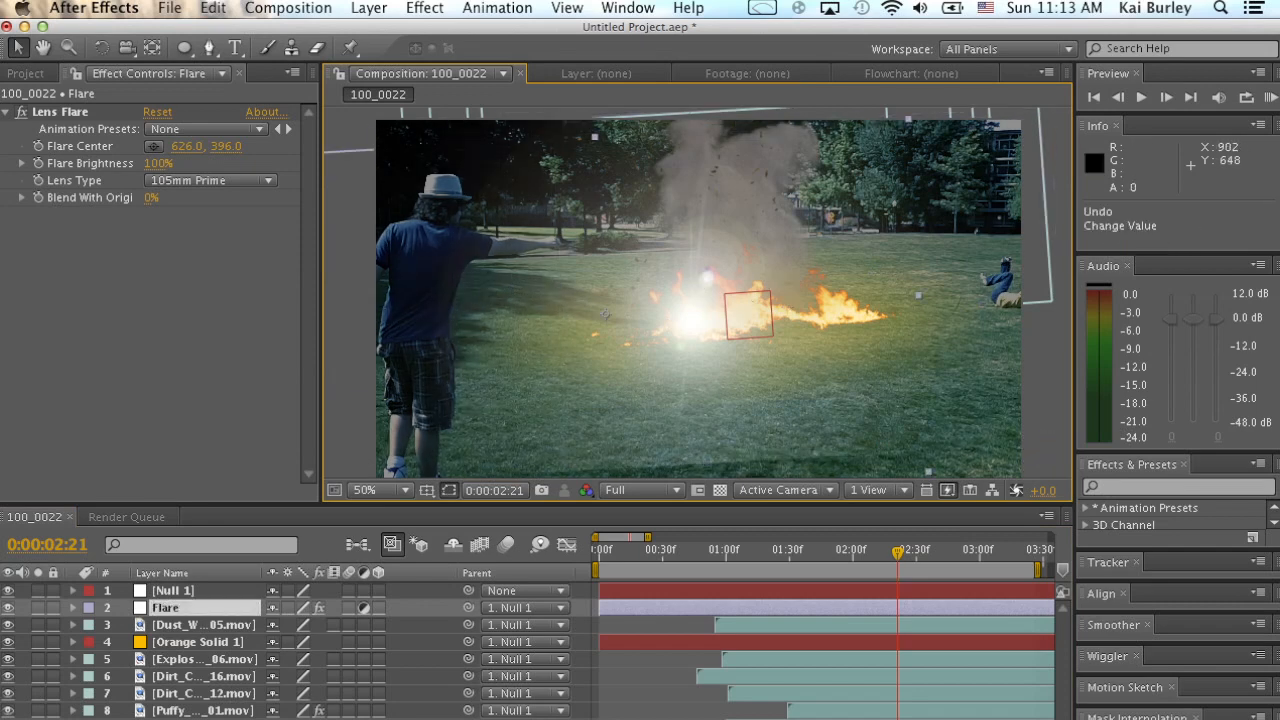
left_click_drag(762, 553, 824, 553)
key("super+z")
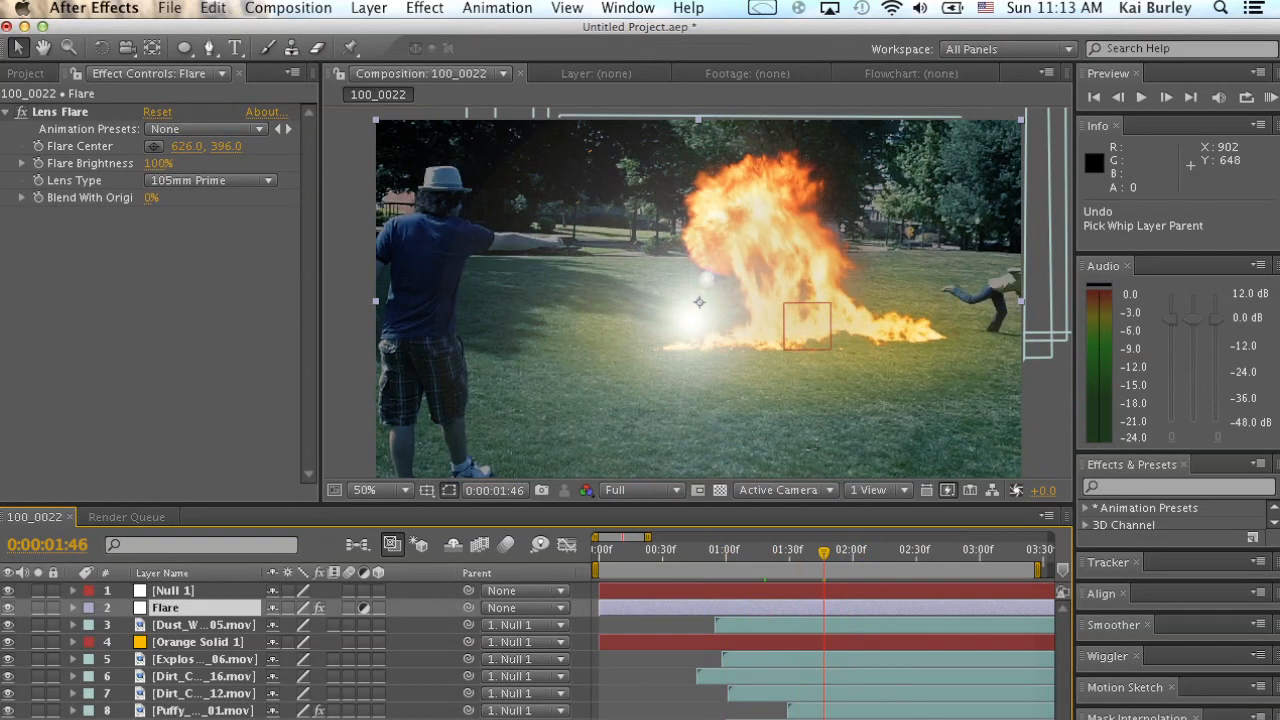
Expand the Lens Flare properties and Null 1's transform properties in the timeline, and set the flare center to 715, 396.
left_click(73, 608)
left_click(90, 625)
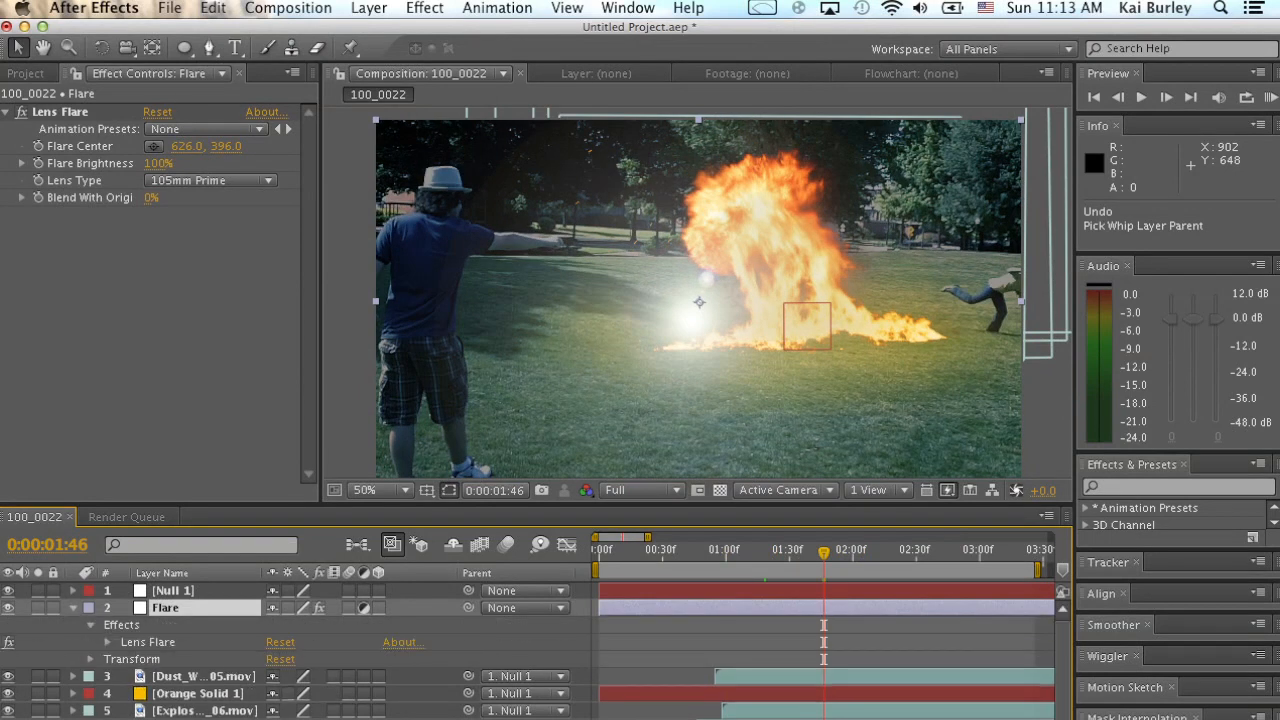
left_click(107, 642)
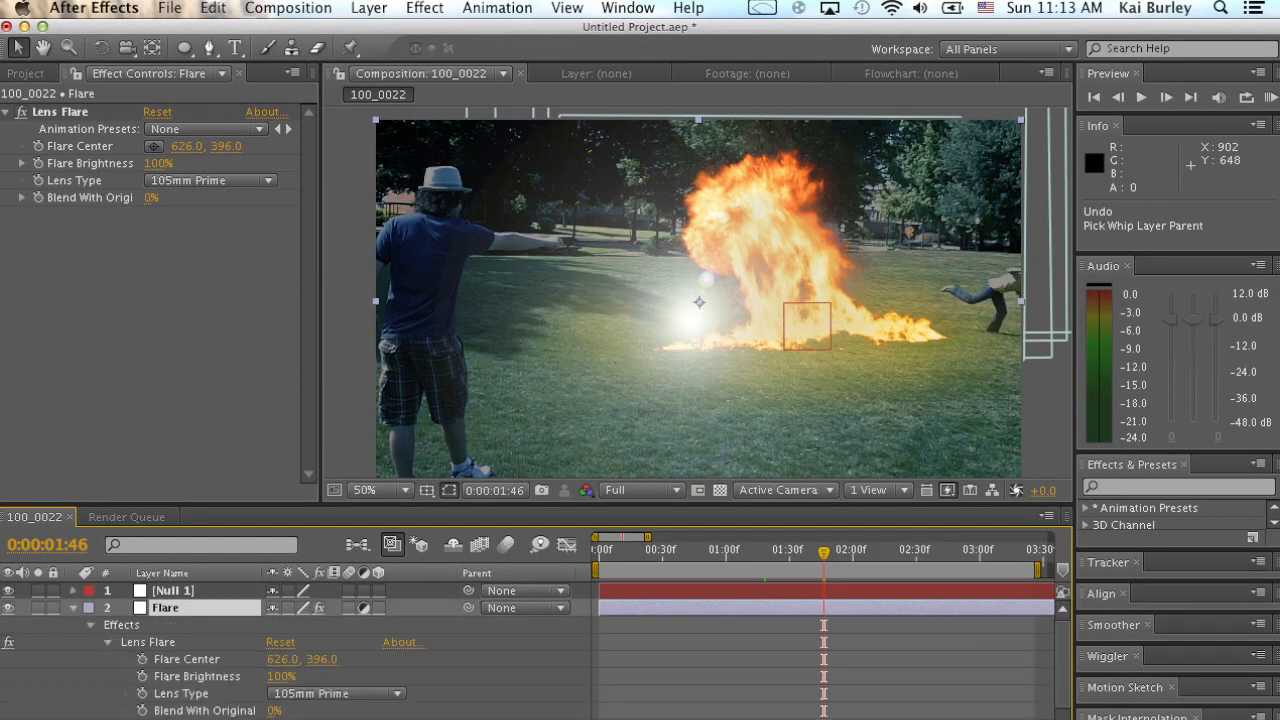
left_click(73, 591)
scroll(150, 645, "down", 5)
left_click_drag(283, 677, 372, 677)
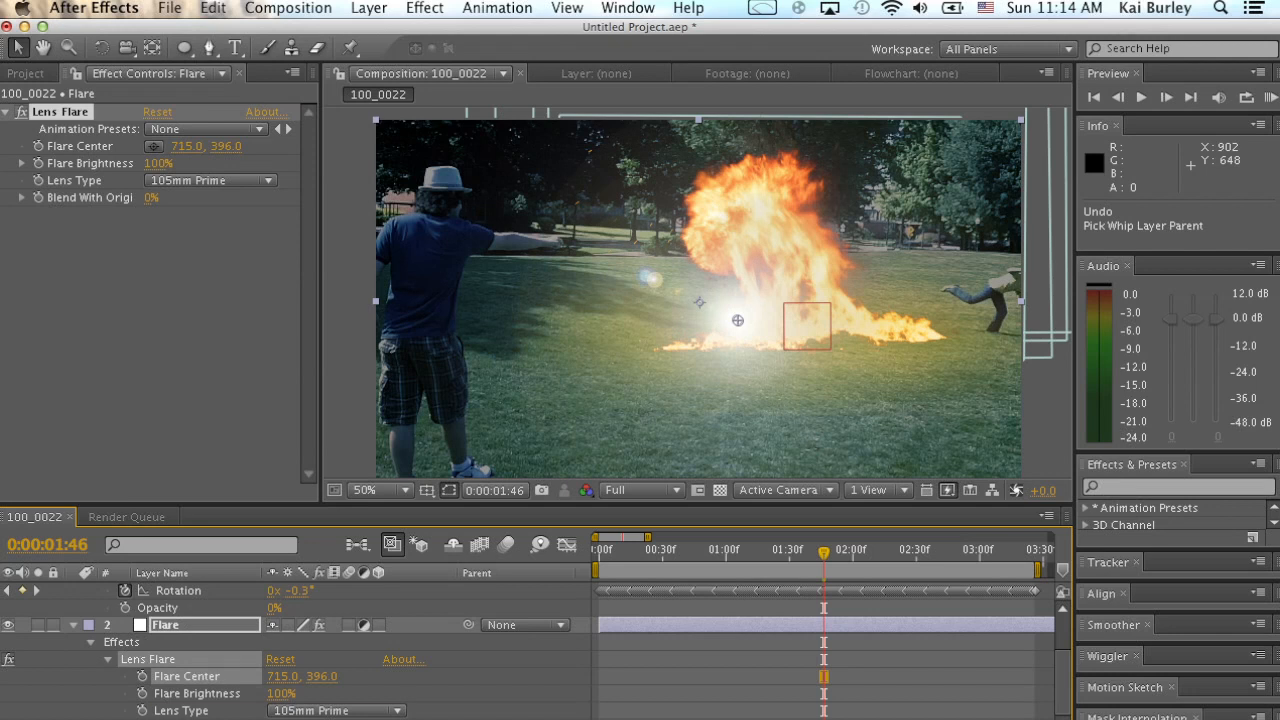
Add an expression linking the Lens Flare's Flare Center to Null 1's Position and check the tracking up to 0:00:01:55.
left_click(142, 676, "alt")
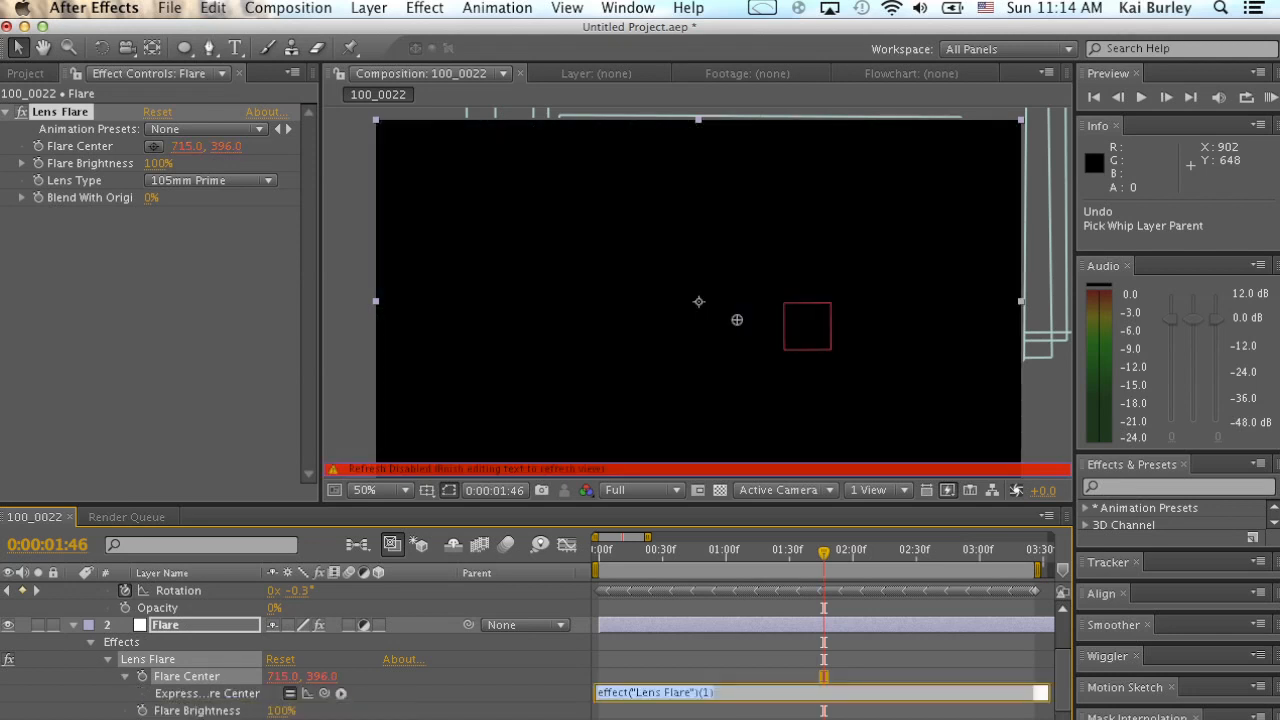
key("KP_Enter")
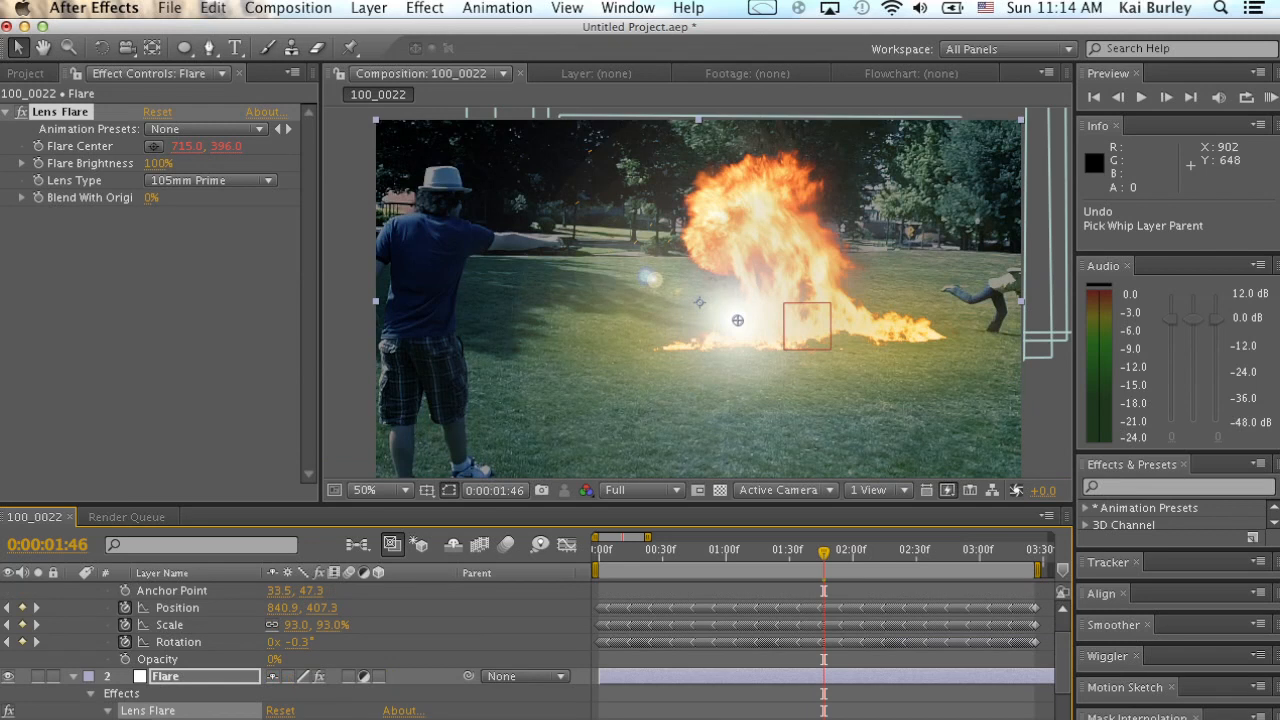
left_click_drag(320, 700, 172, 606)
left_click_drag(722, 552, 842, 560)
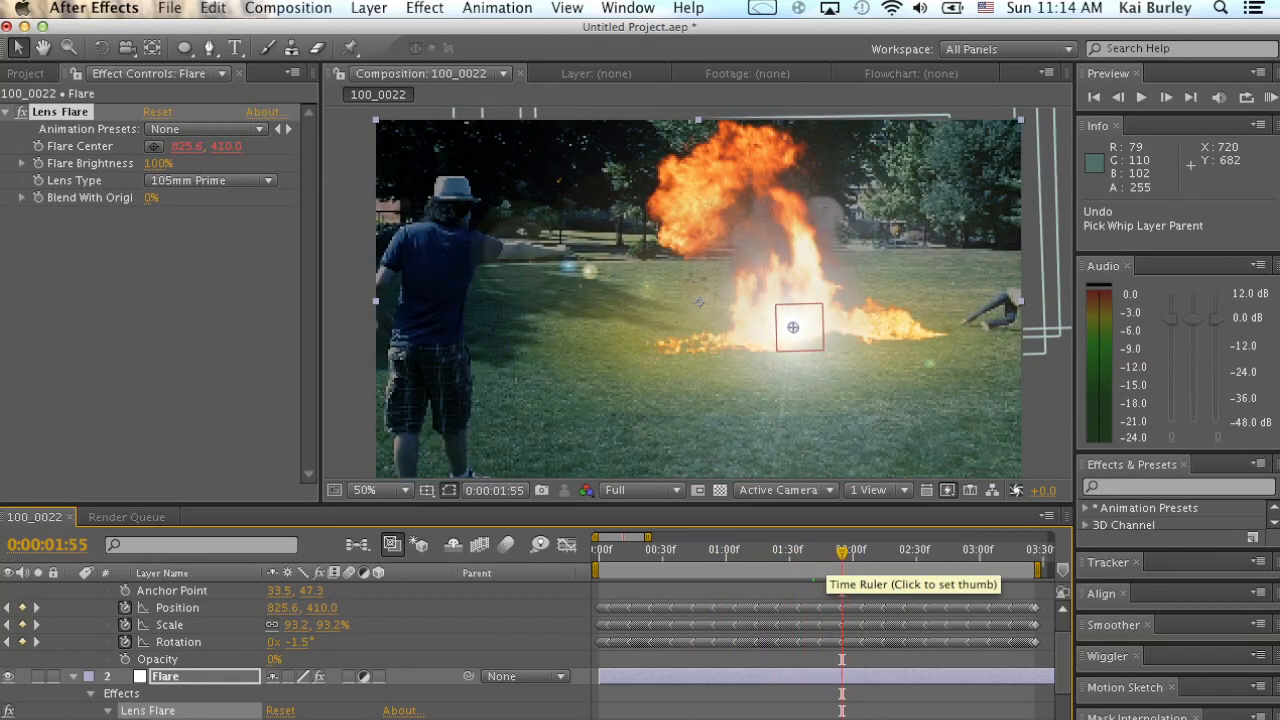
Collapse the Flare and Null 1 layer properties and set the current time to 0:00:01:17.
left_click(73, 677)
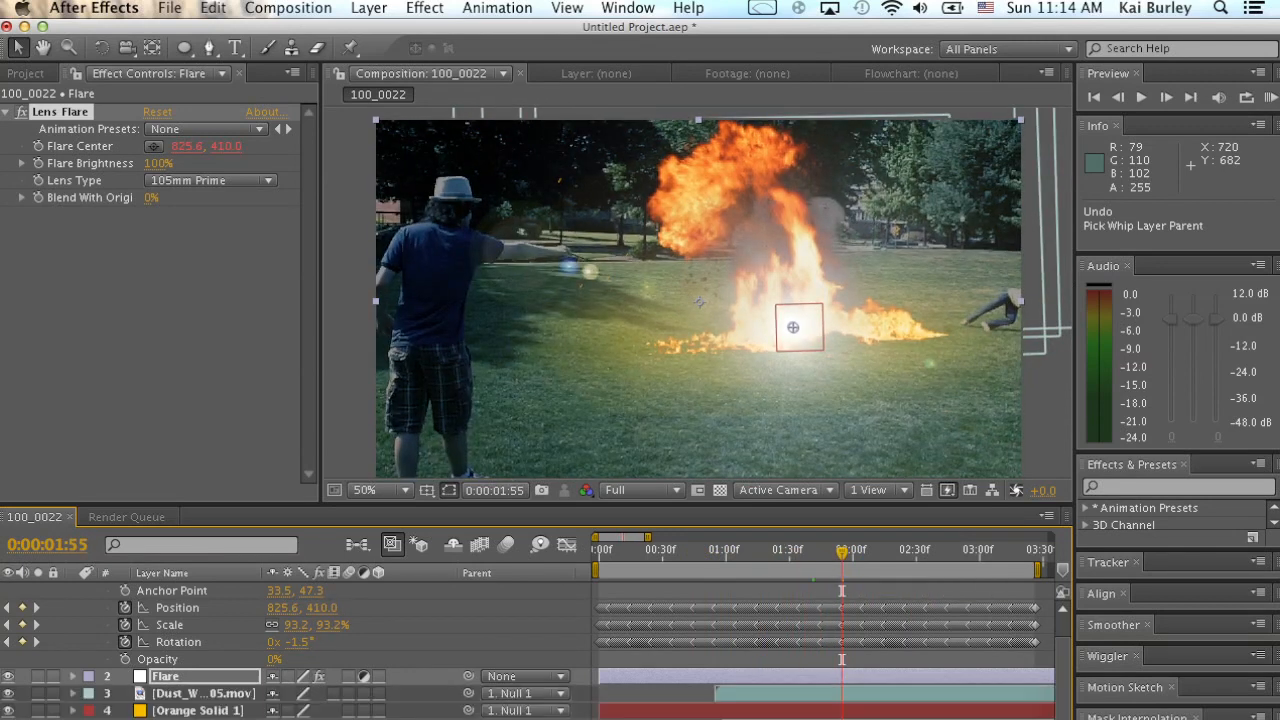
scroll(73, 677, "up", 2)
left_click_drag(842, 552, 762, 553)
left_click(73, 590)
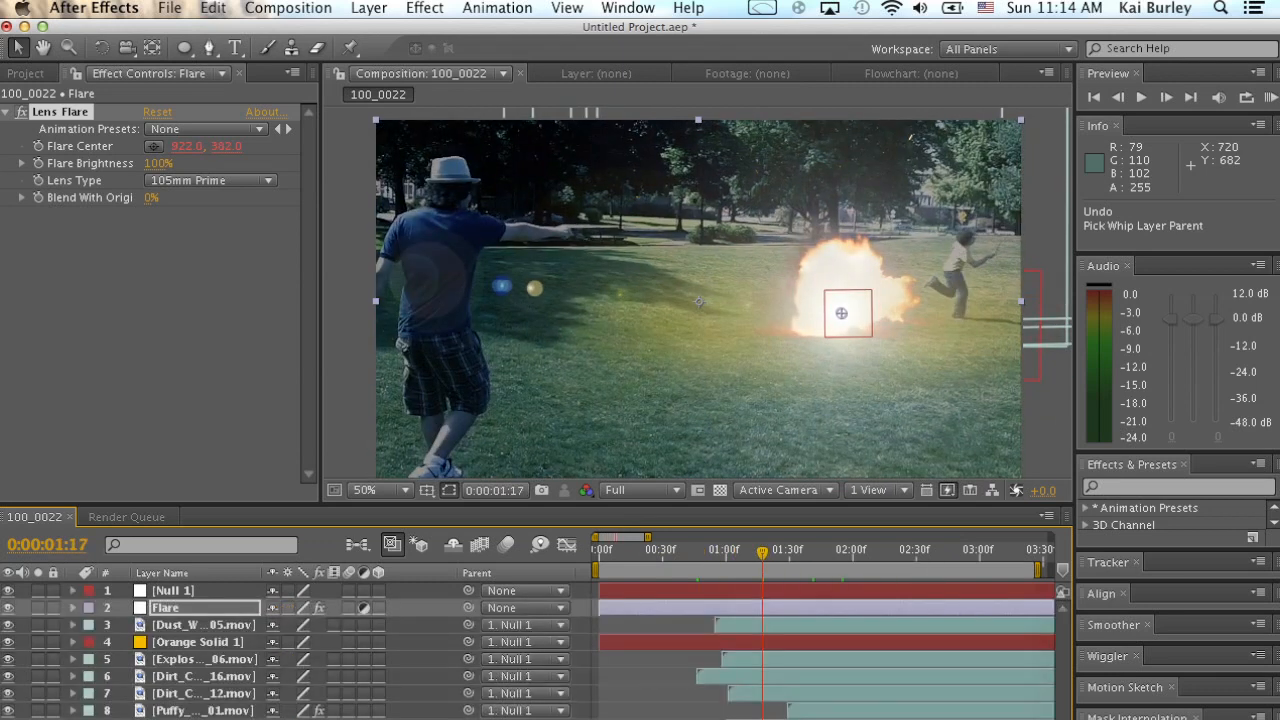
Keyframe the Flare Brightness at 100% at 0:00:01:17, reveal the Flare layer's keyframes, and set the brightness to 0% at 0:00:01:06.
left_click(38, 163)
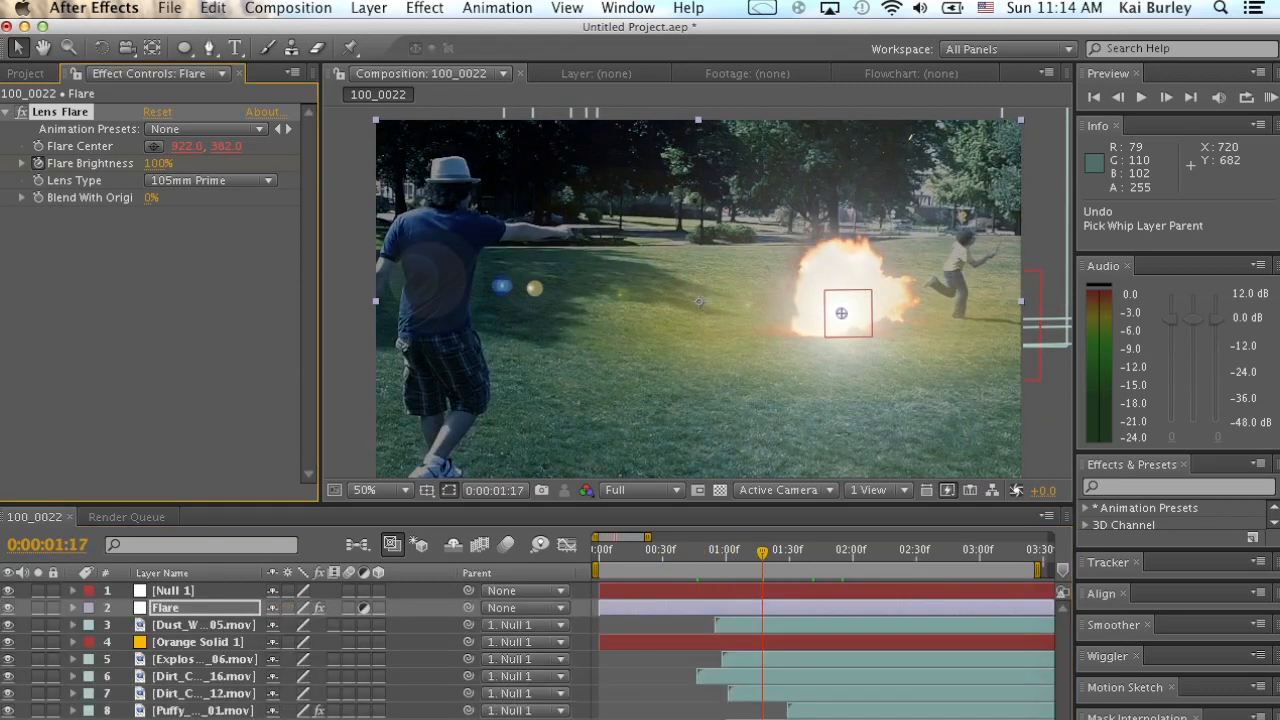
left_click(168, 608)
key("u")
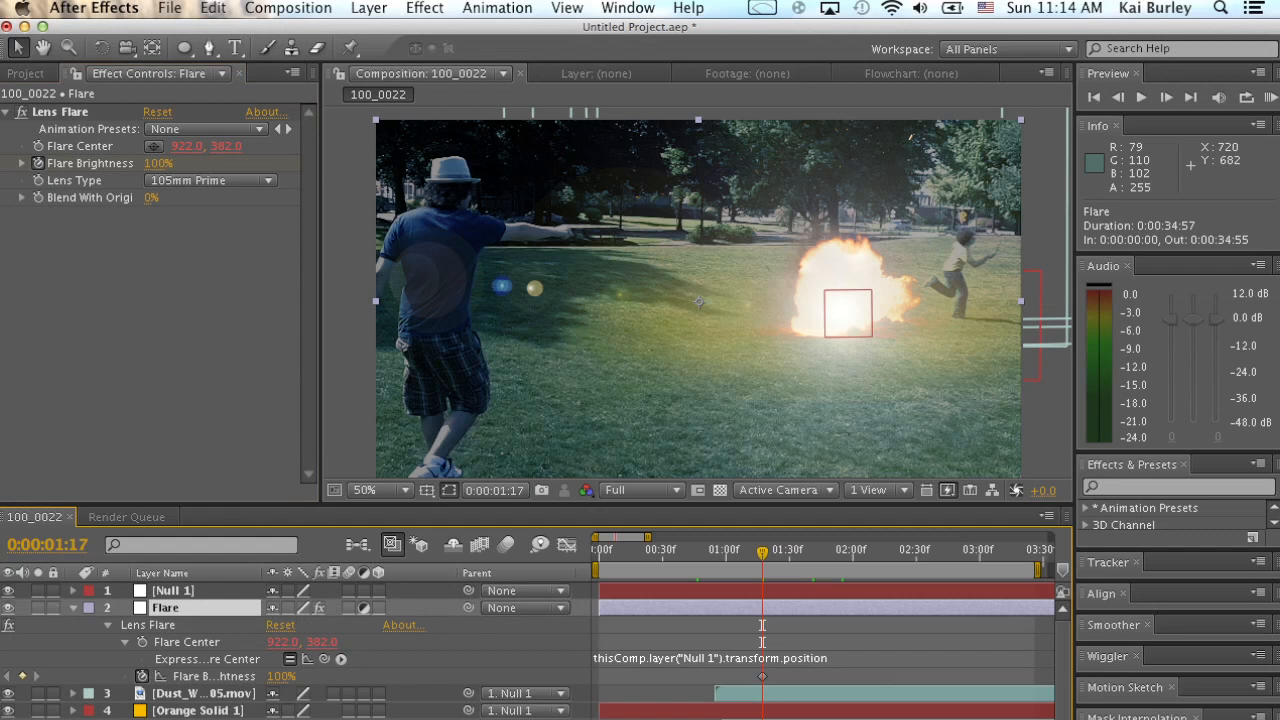
mouse_move(762, 553)
left_mouse_down()
mouse_move(706, 554)
mouse_move(766, 556)
mouse_move(721, 553)
mouse_move(739, 553)
left_mouse_up()
left_click_drag(281, 676, 181, 676)
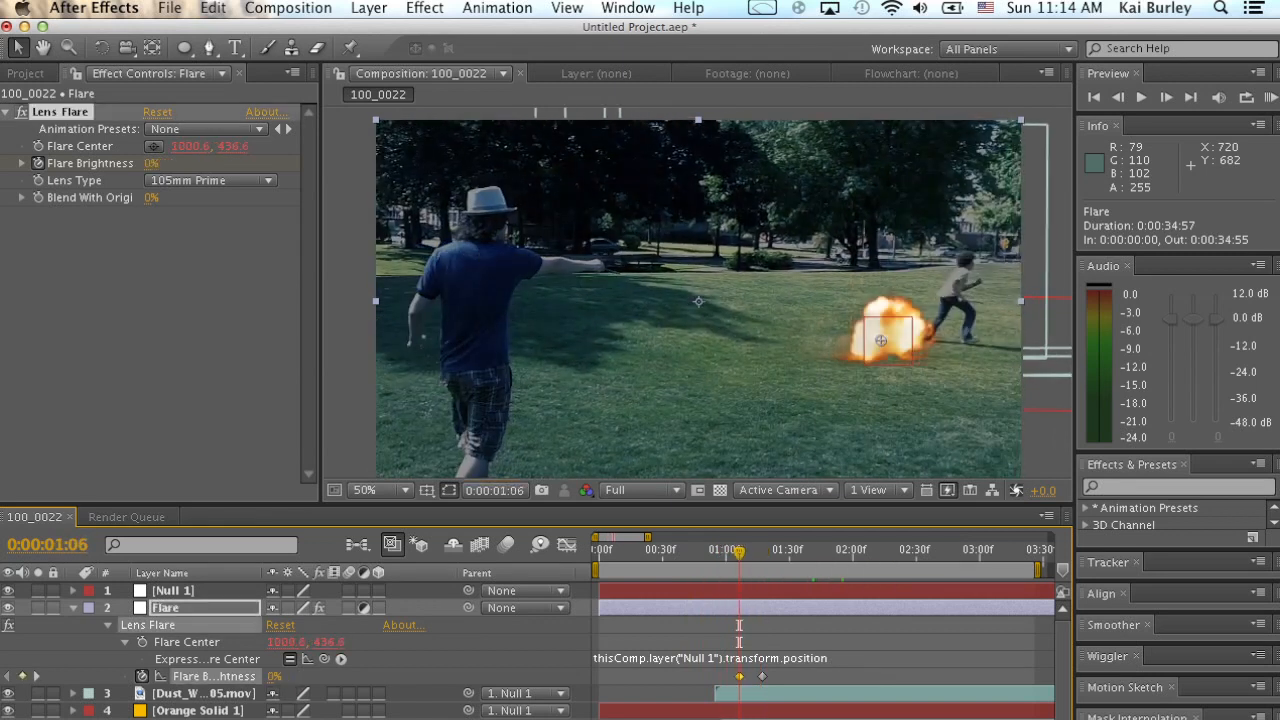
Replace the 100% Flare Brightness keyframe with one at 0:00:01:41 and set its brightness to 148%.
left_click_drag(740, 553, 762, 553)
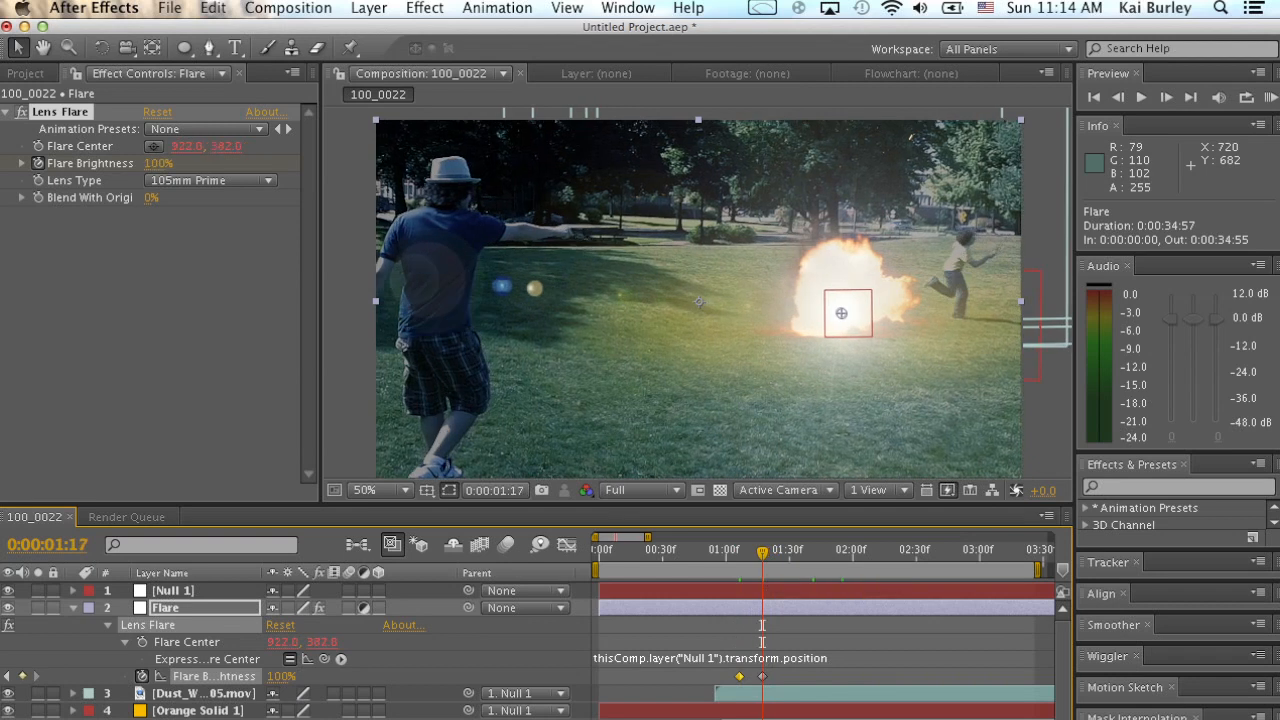
left_click_drag(763, 553, 823, 553)
left_click(763, 676)
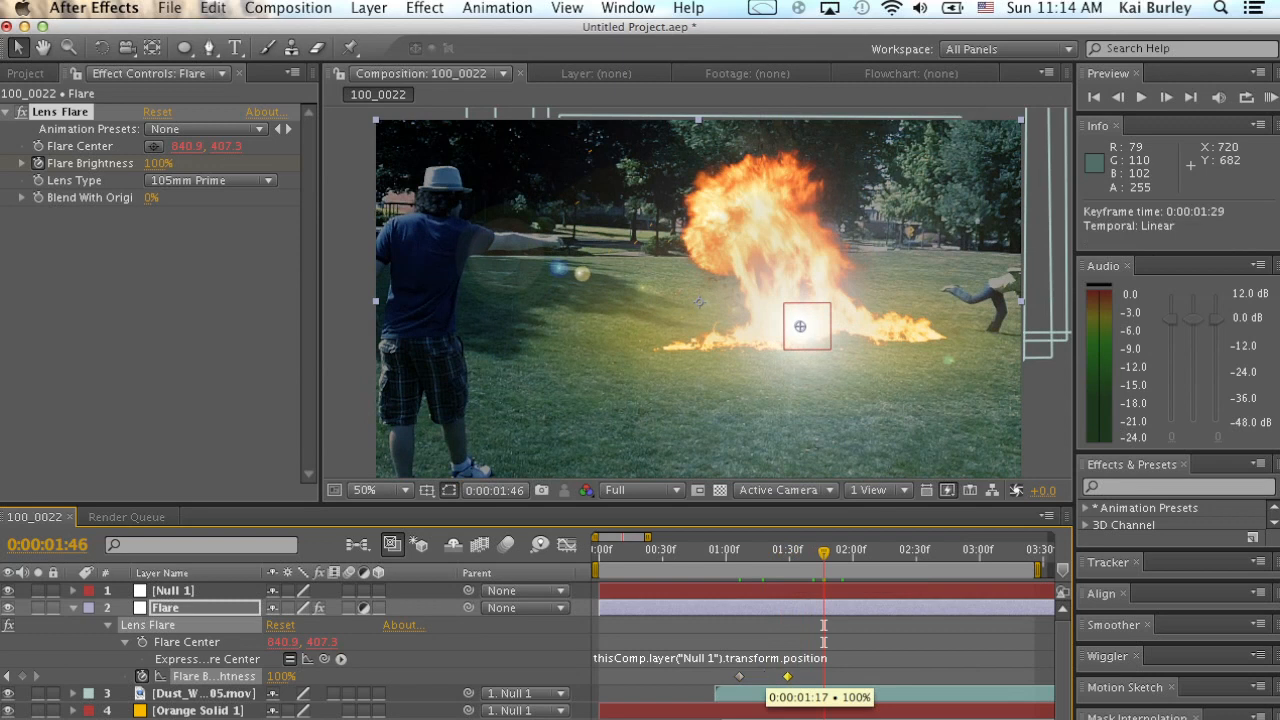
left_click_drag(804, 676, 808, 676)
left_click_drag(158, 163, 259, 163)
left_click(809, 677)
key("Delete")
left_click_drag(824, 553, 813, 553)
key("super+v")
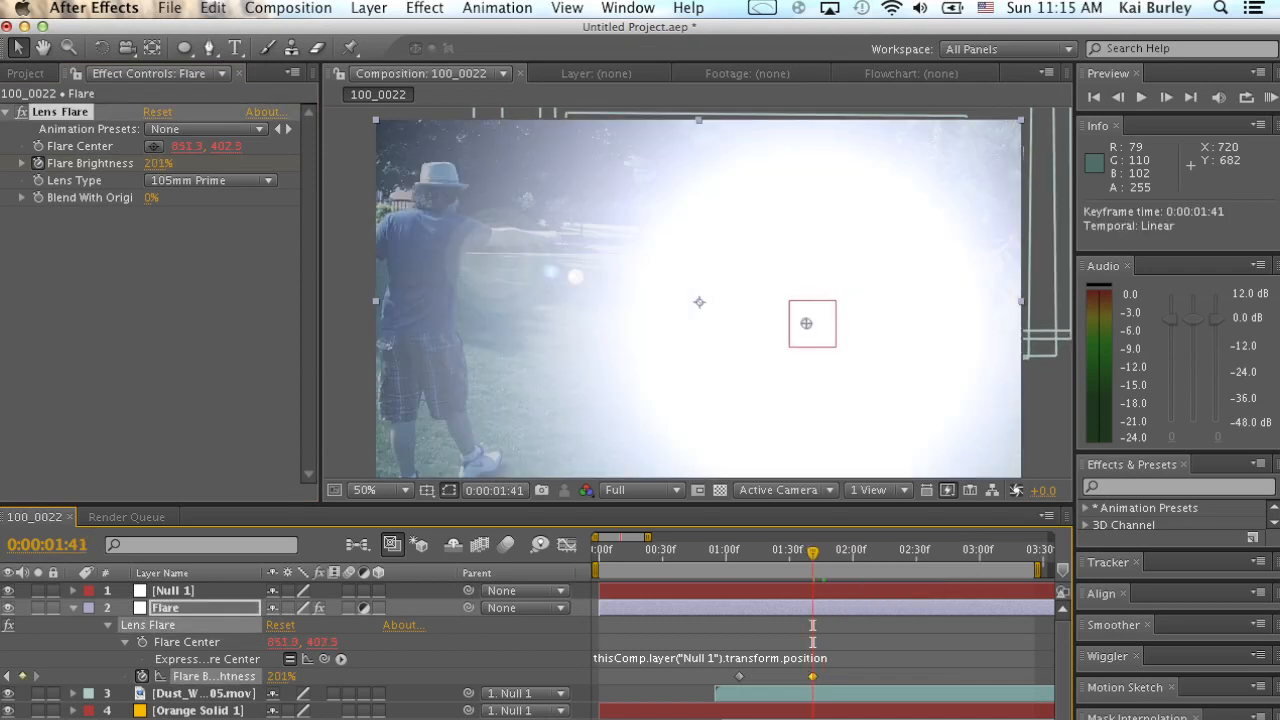
left_click_drag(158, 163, 125, 163)
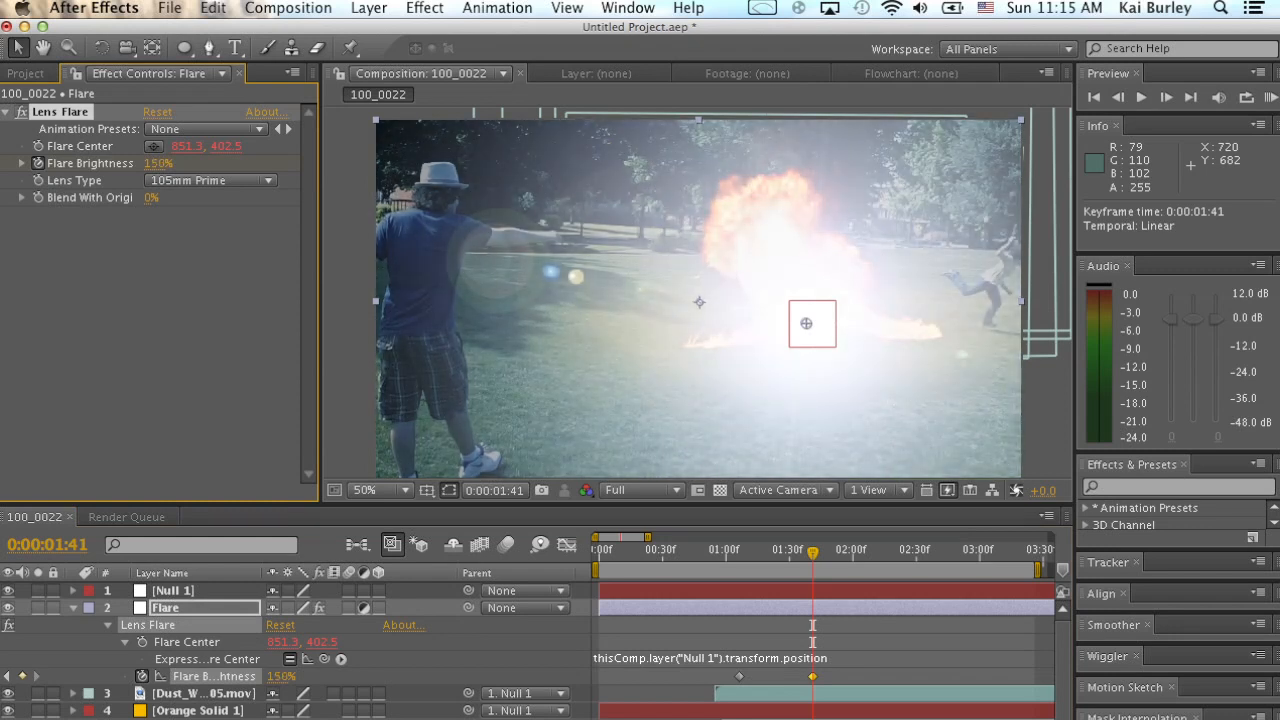
Set the Flare Brightness to 73% at 0:00:03:57 and preview the flare animation from 0:00:00:40.
left_click_drag(813, 552, 1046, 552)
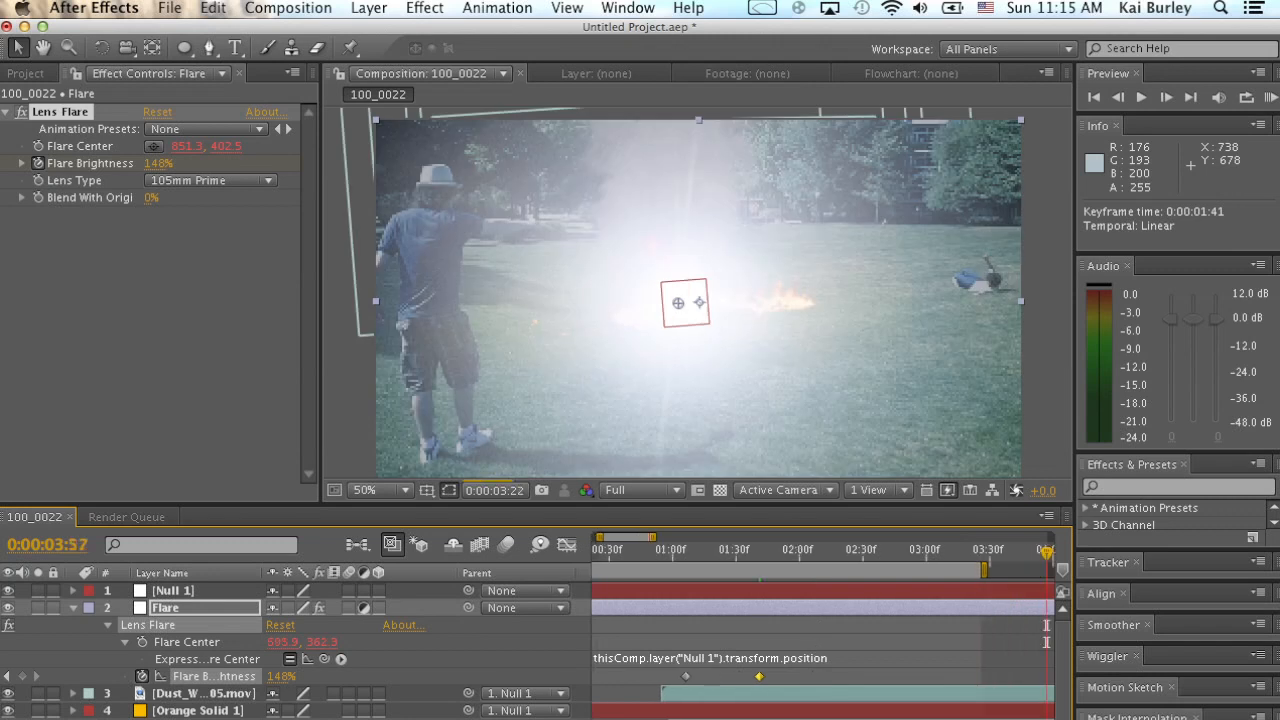
left_click_drag(158, 163, 108, 163)
scroll(823, 640, "left", 3)
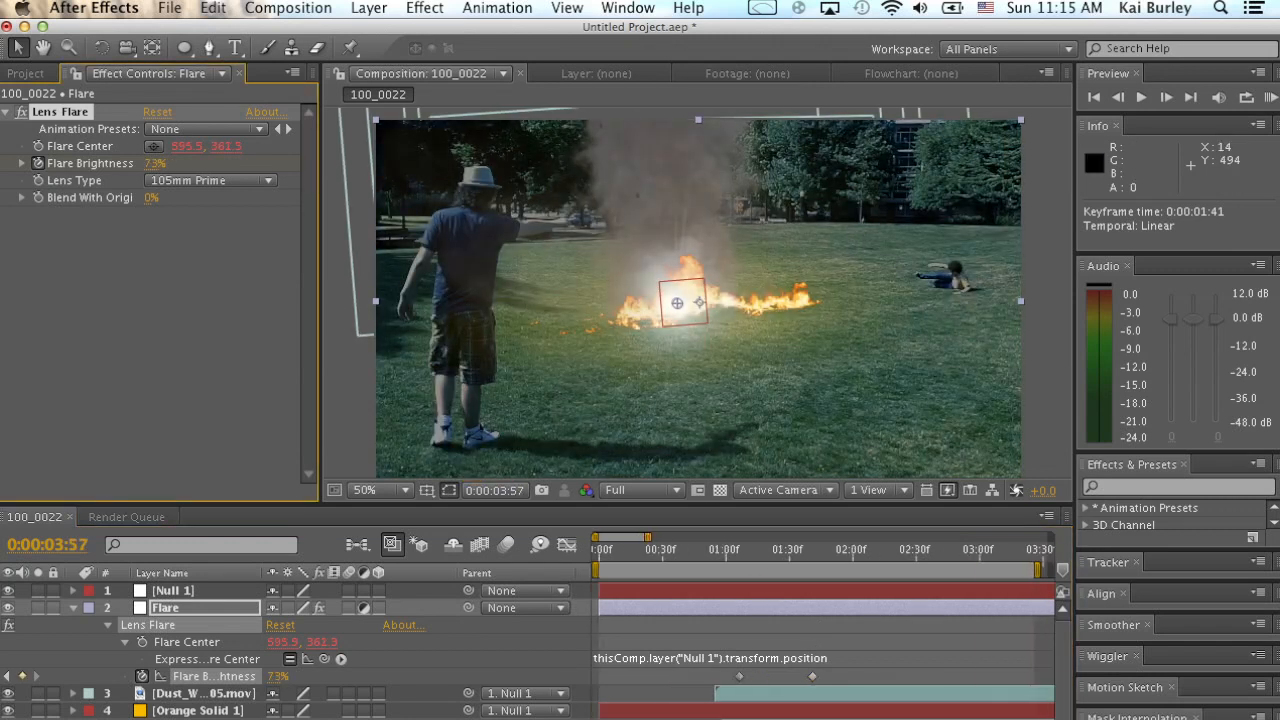
left_click(684, 552)
key("space")
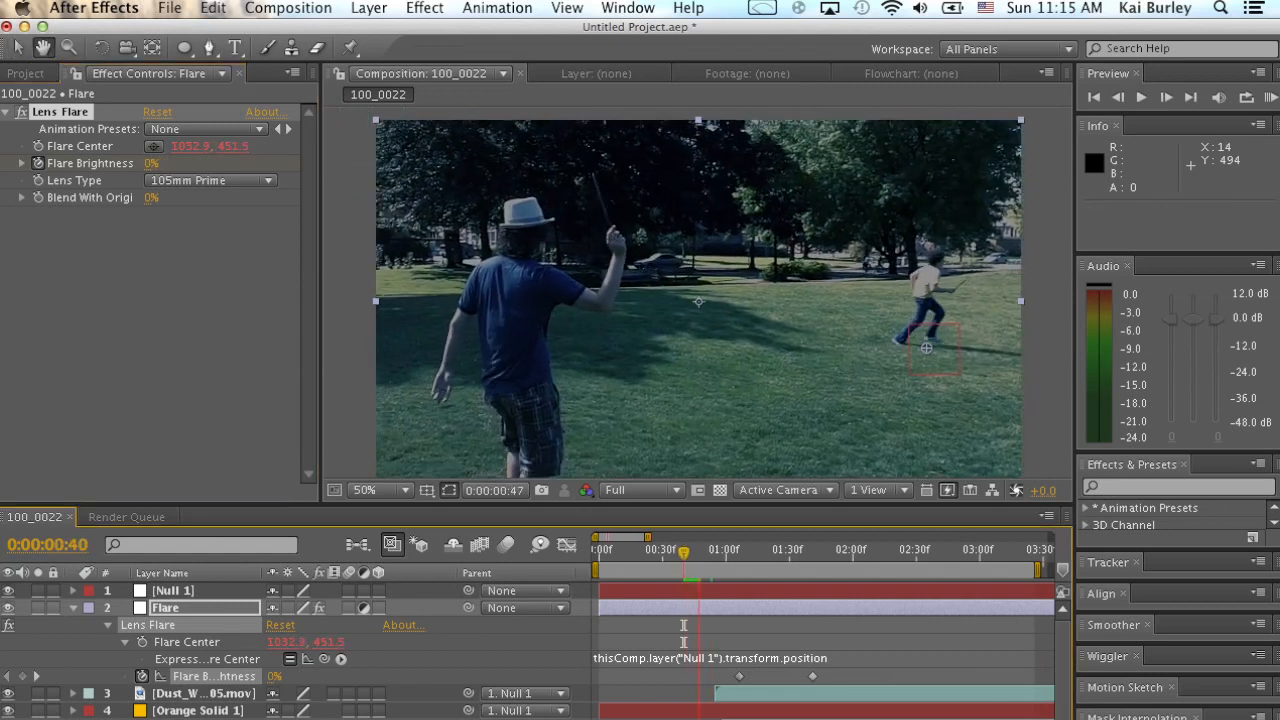
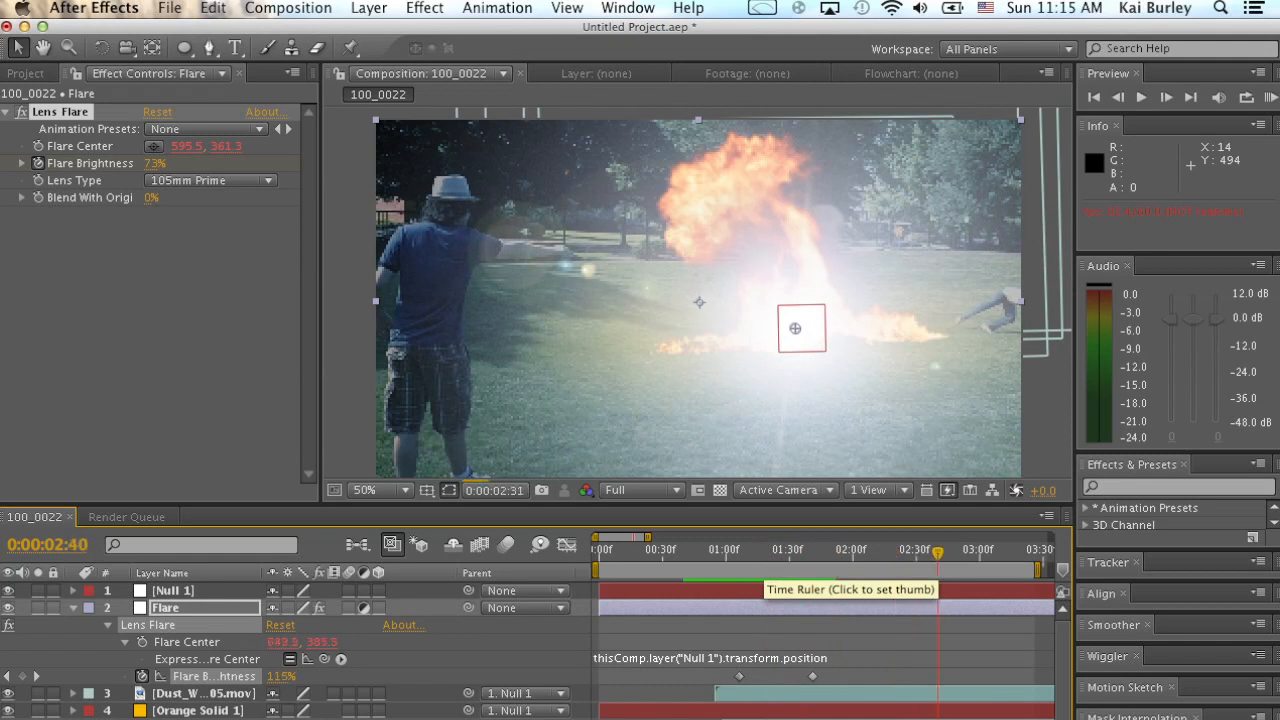
Set the current time to 0:00:01:41 and collapse the Flare layer's properties.
left_click_drag(938, 553, 815, 553)
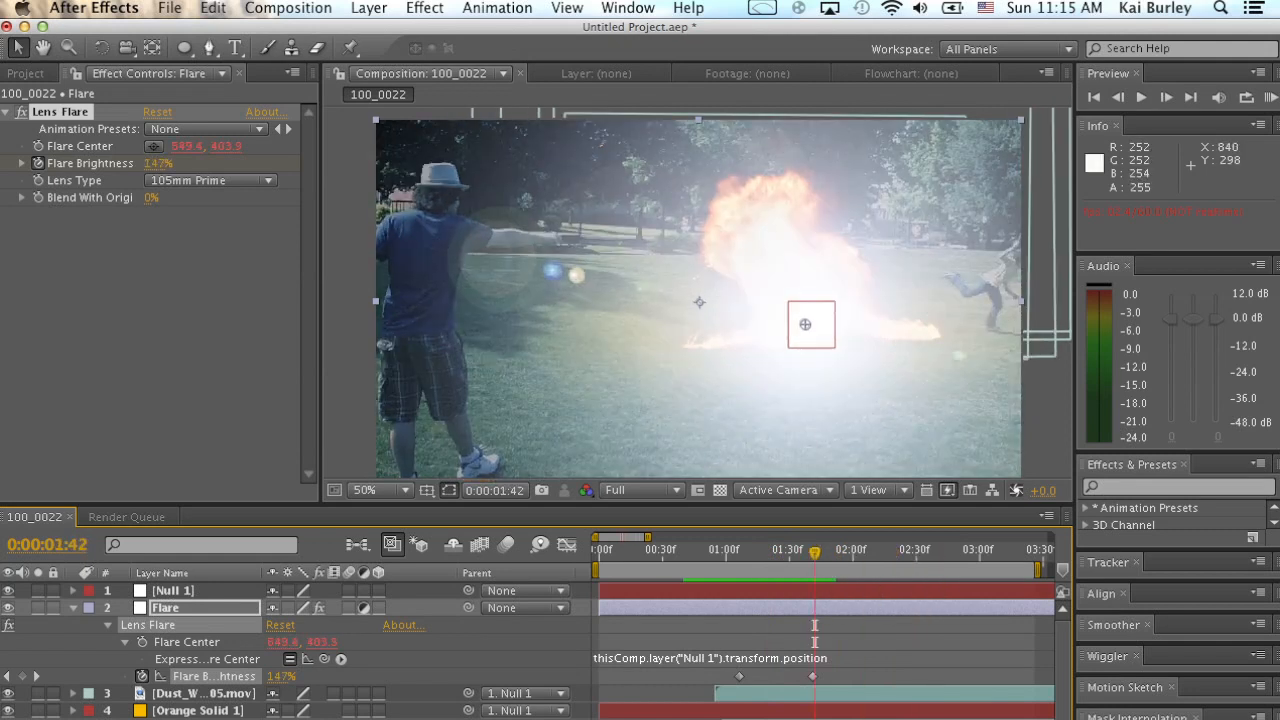
key("Page_Up")
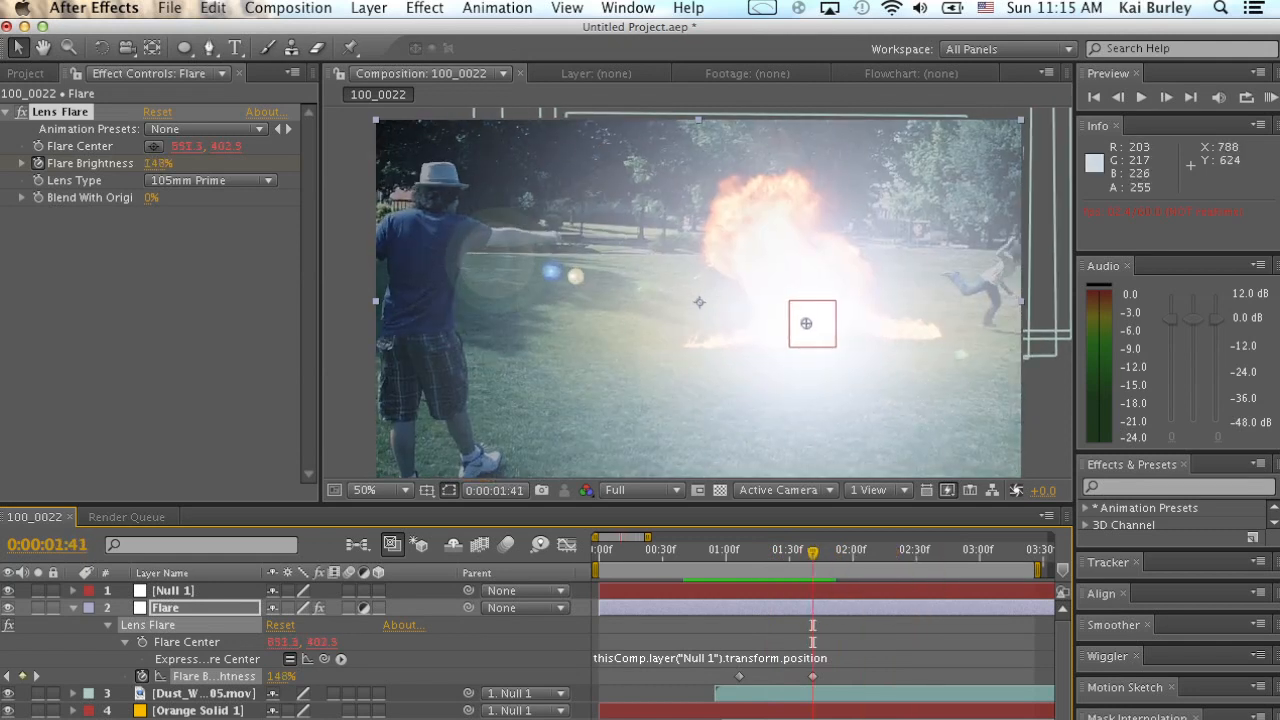
key("F2")
left_click(73, 608)
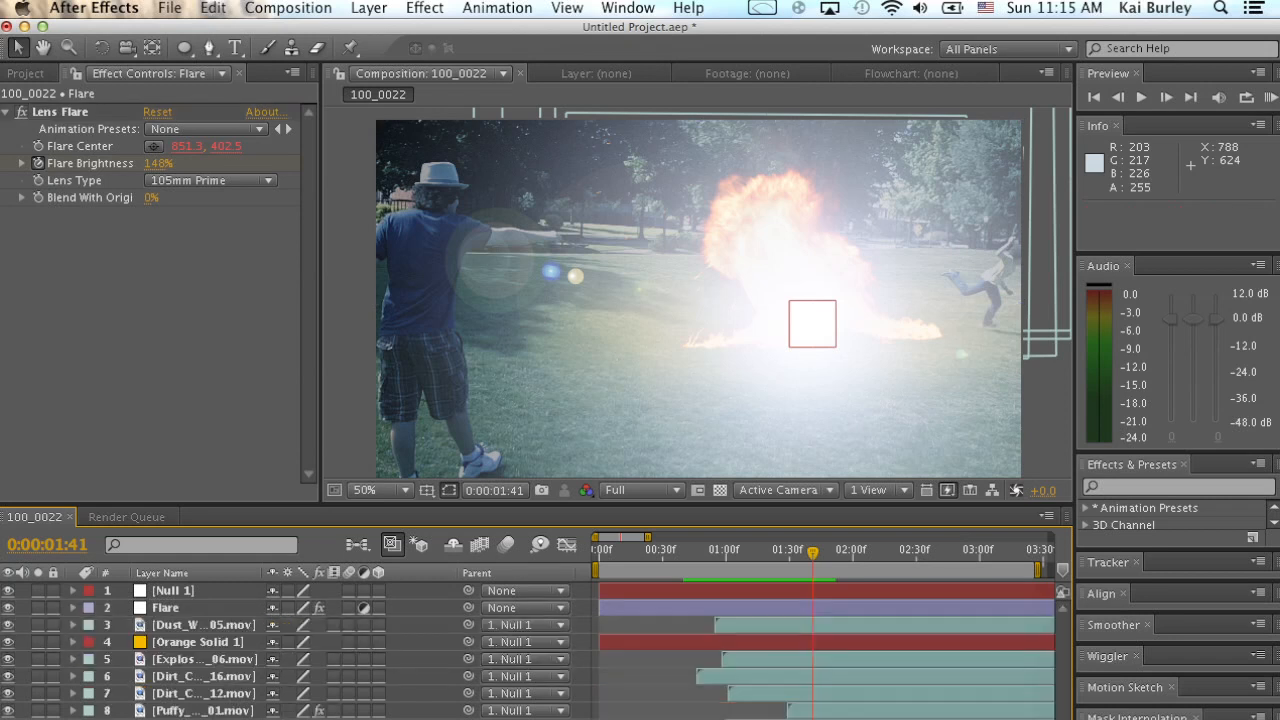
Add an adjustment layer directly above the Flare layer and name it Orangeness.
left_click(166, 608)
left_click(368, 8)
mouse_move(377, 32)
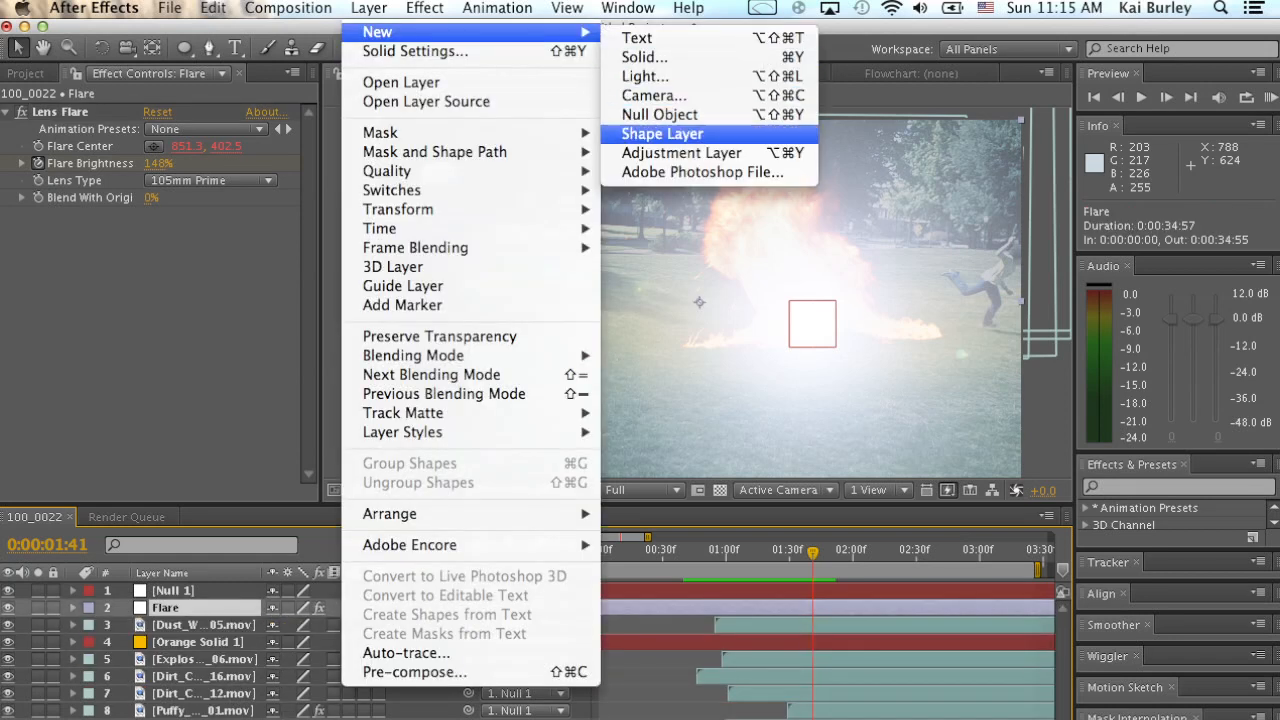
left_click(680, 152)
left_click_drag(200, 590, 200, 616)
key("Return")
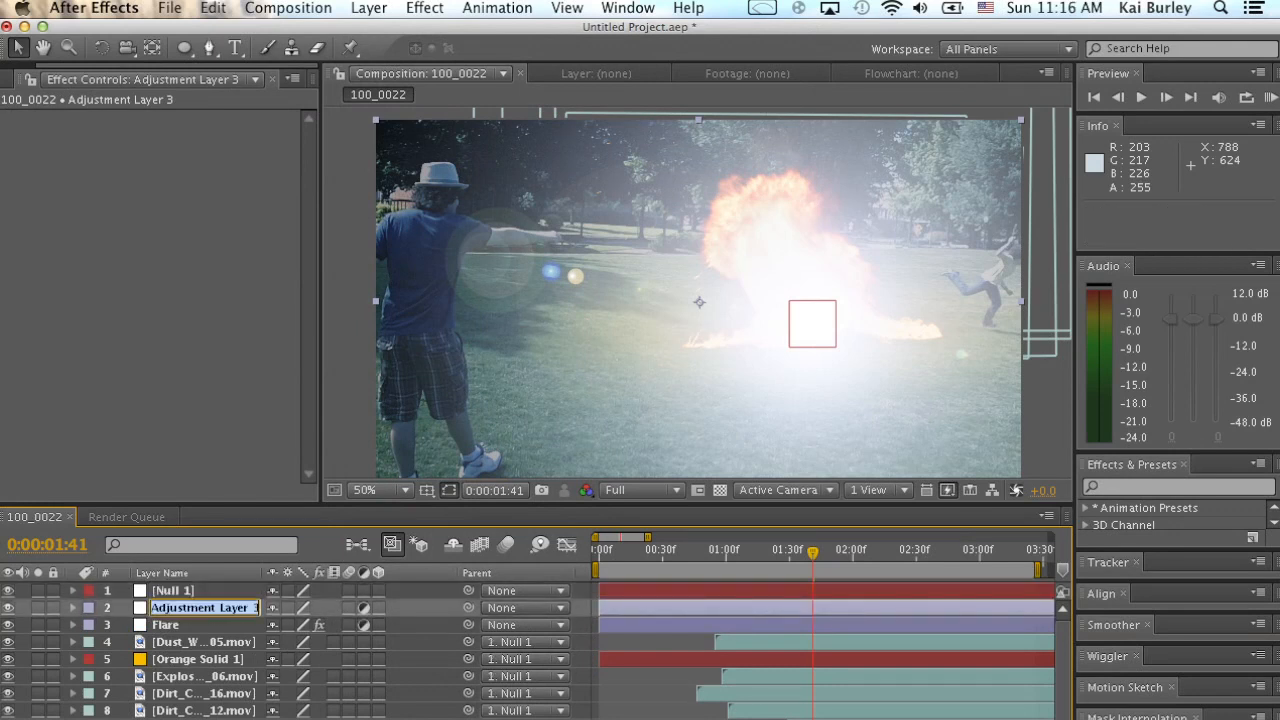
type("Ora")
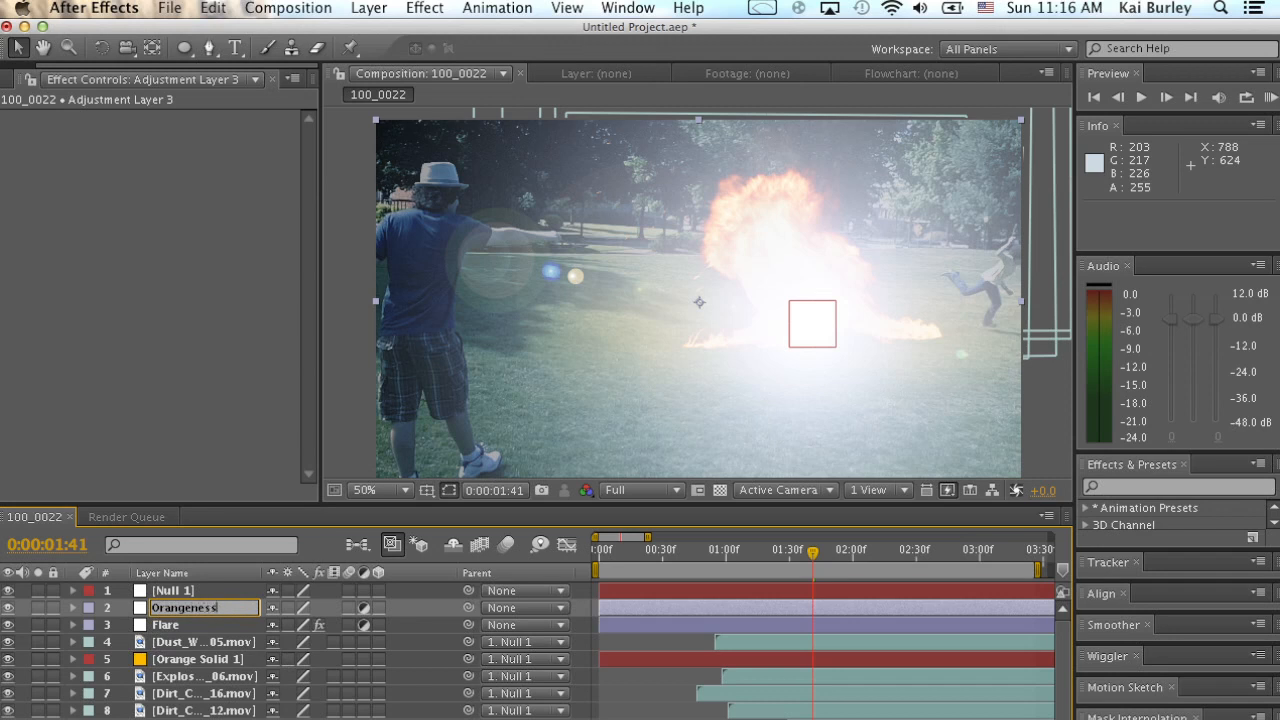
type("ngeness")
key("Return")
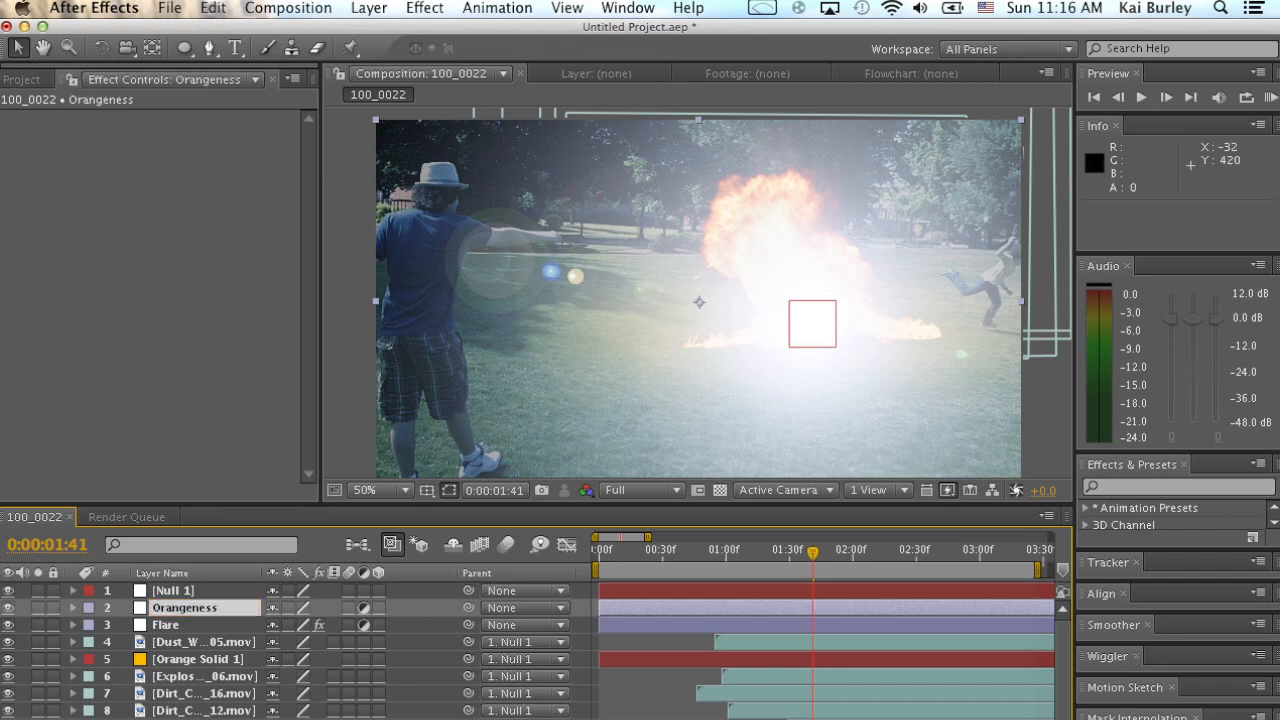
Apply the Curves effect to the Orangeness layer and bend its Red channel curve strongly upward.
left_click(424, 8)
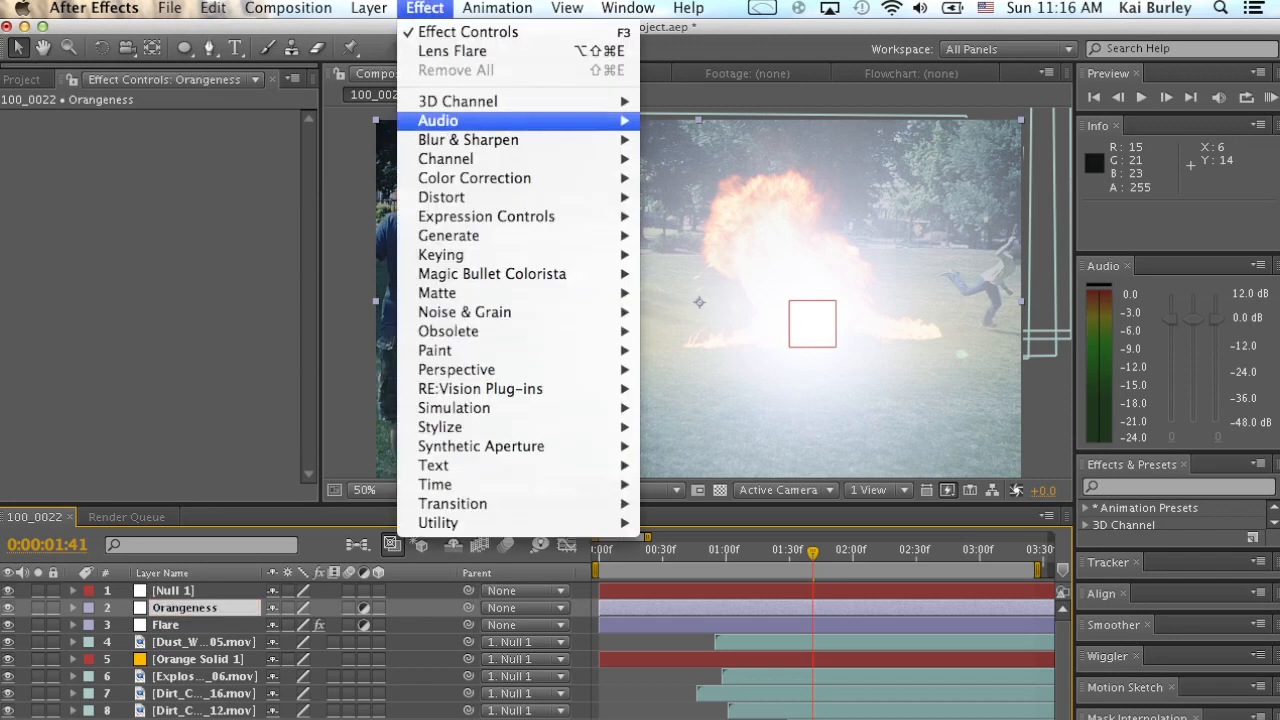
mouse_move(474, 178)
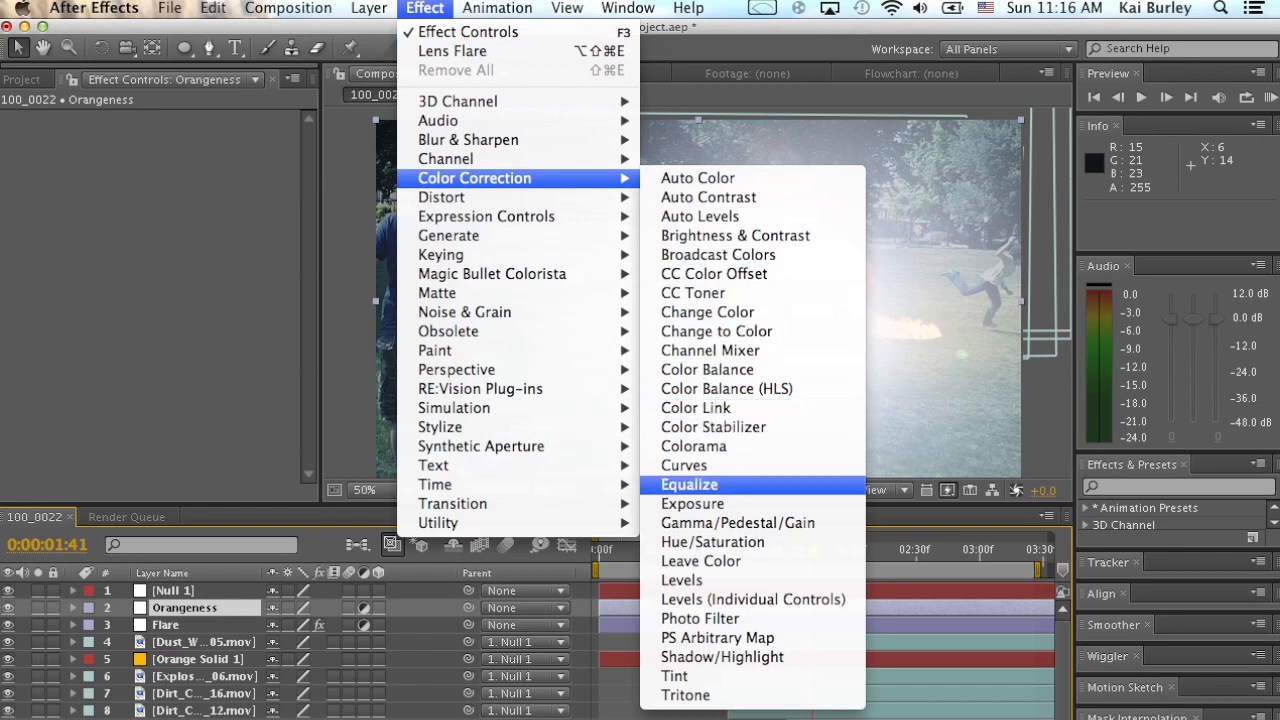
left_click(684, 465)
left_click(178, 152)
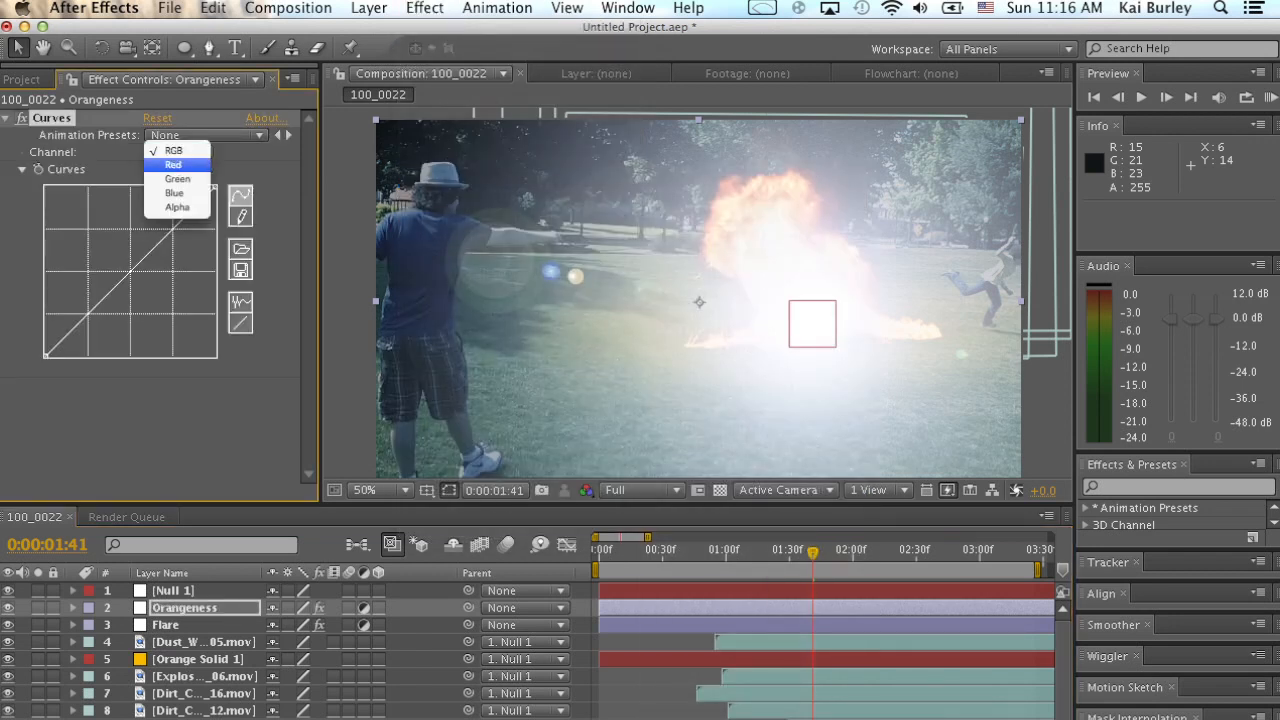
left_click(176, 165)
left_click_drag(118, 282, 83, 240)
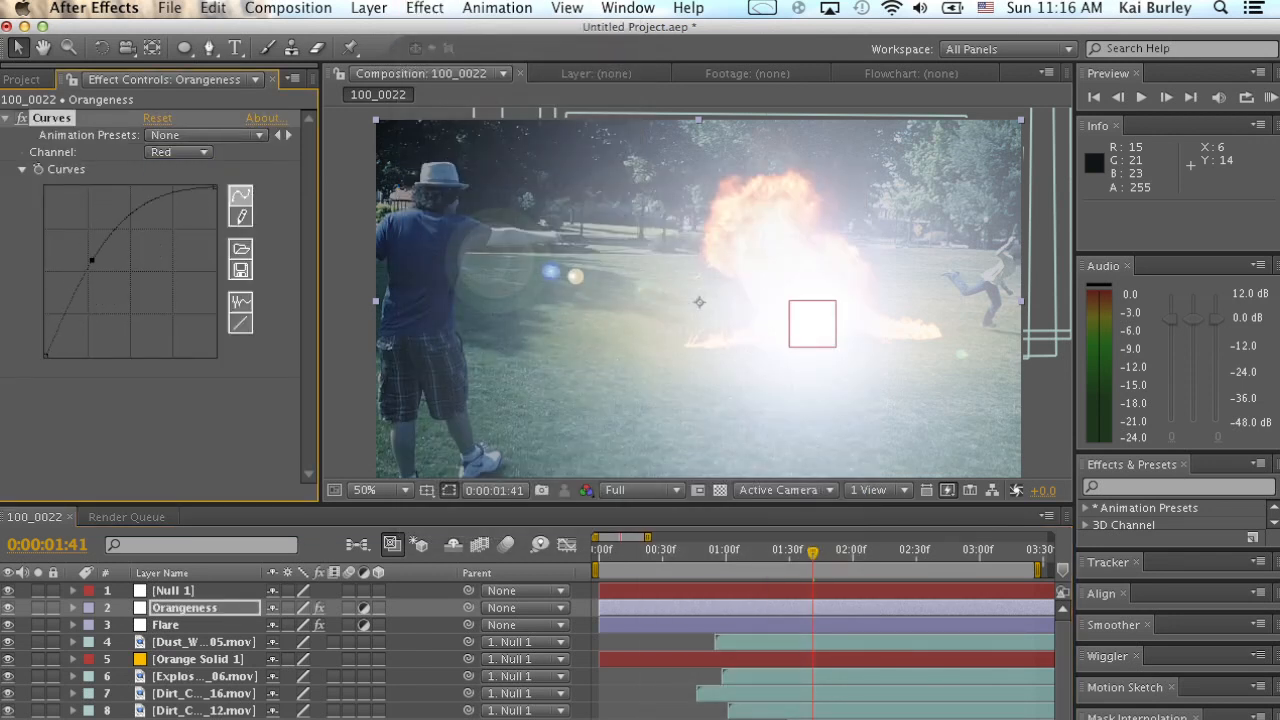
Bend the Green channel curve moderately upward and pull the Blue channel curve slightly below the diagonal.
left_click(178, 152)
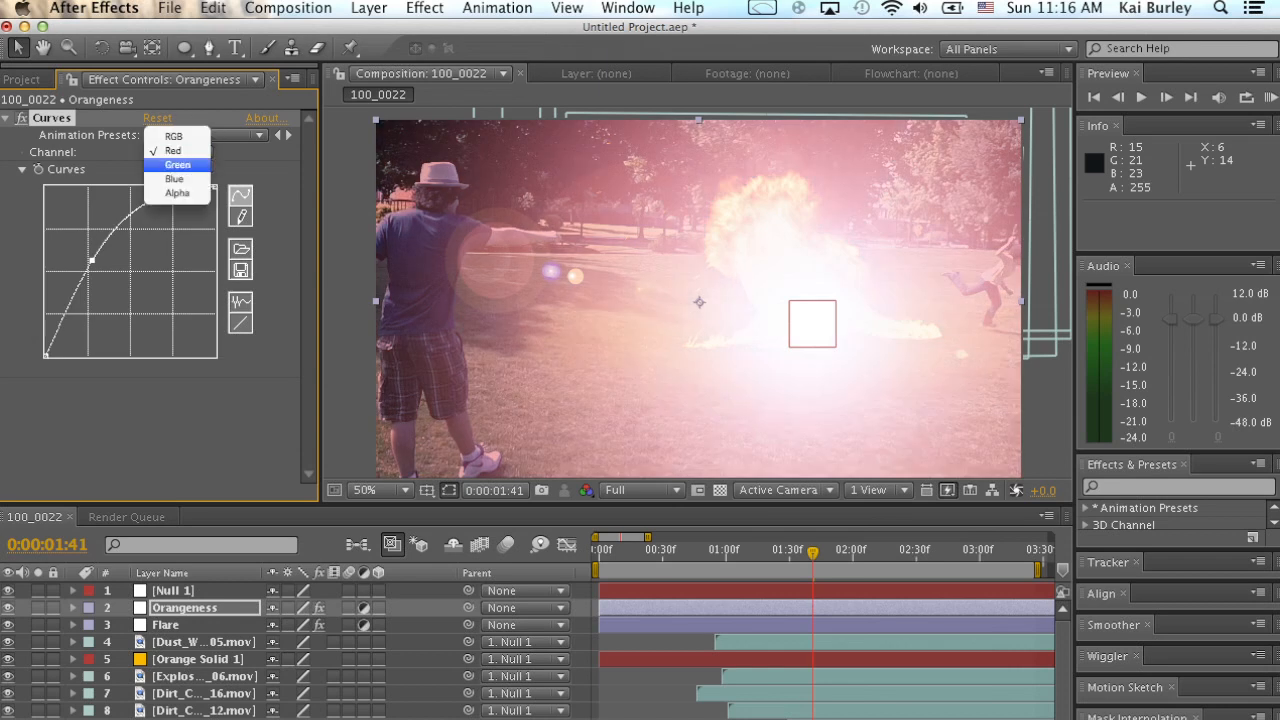
left_click(176, 165)
mouse_move(132, 272)
left_mouse_down()
mouse_move(110, 240)
mouse_move(119, 255)
left_mouse_up()
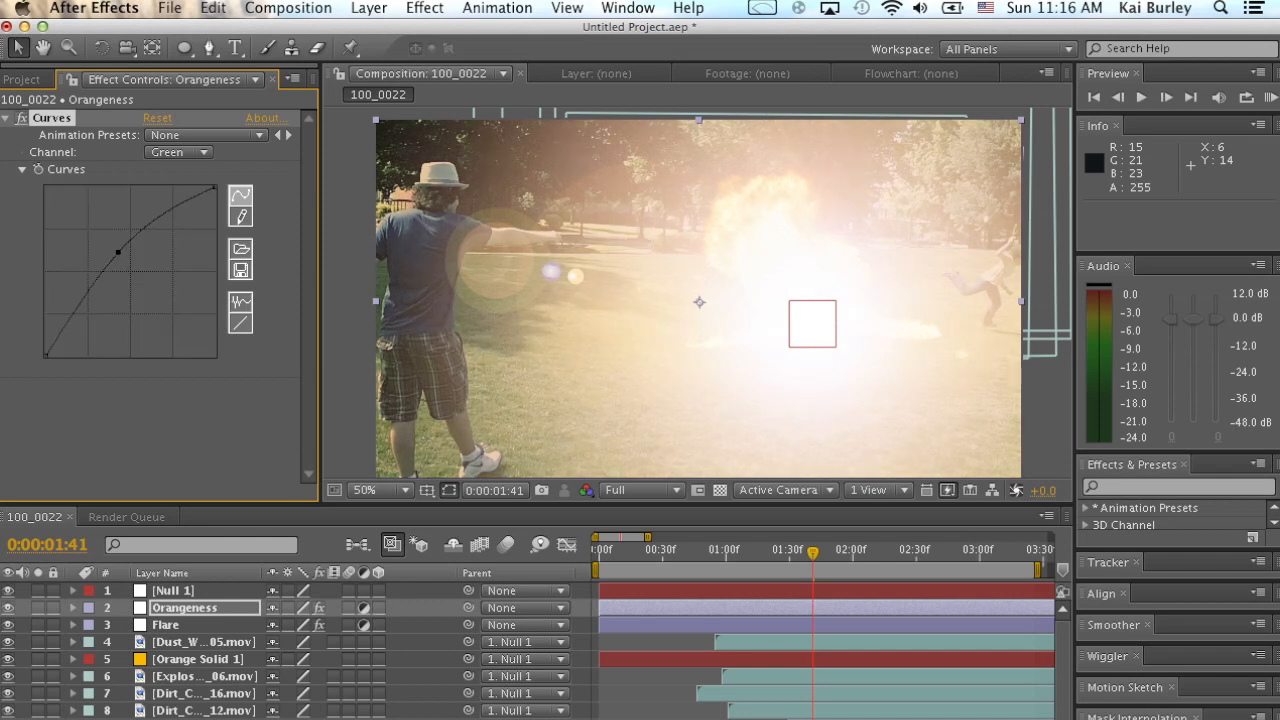
left_click(178, 152)
left_click(180, 163)
left_click_drag(143, 279, 139, 282)
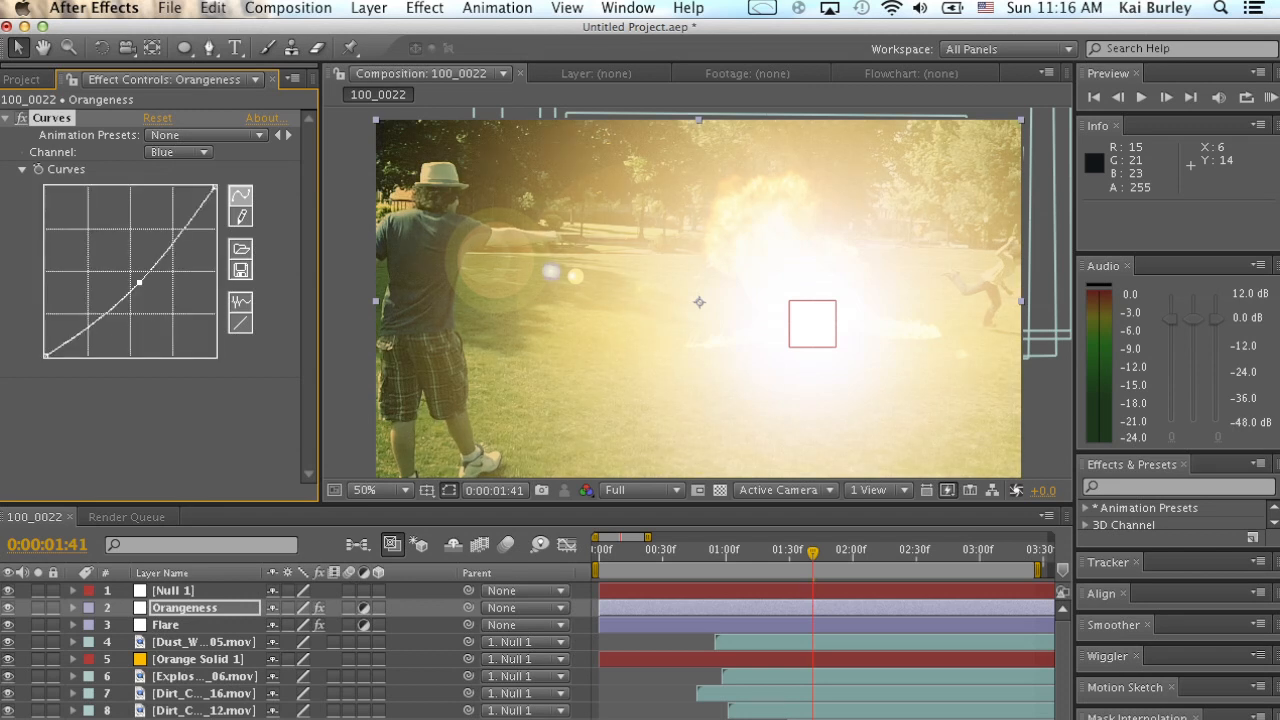
Lower the Green channel curve slightly for a more orange tint and compare the frame with Curves off and on.
left_click(178, 152)
left_click(172, 137)
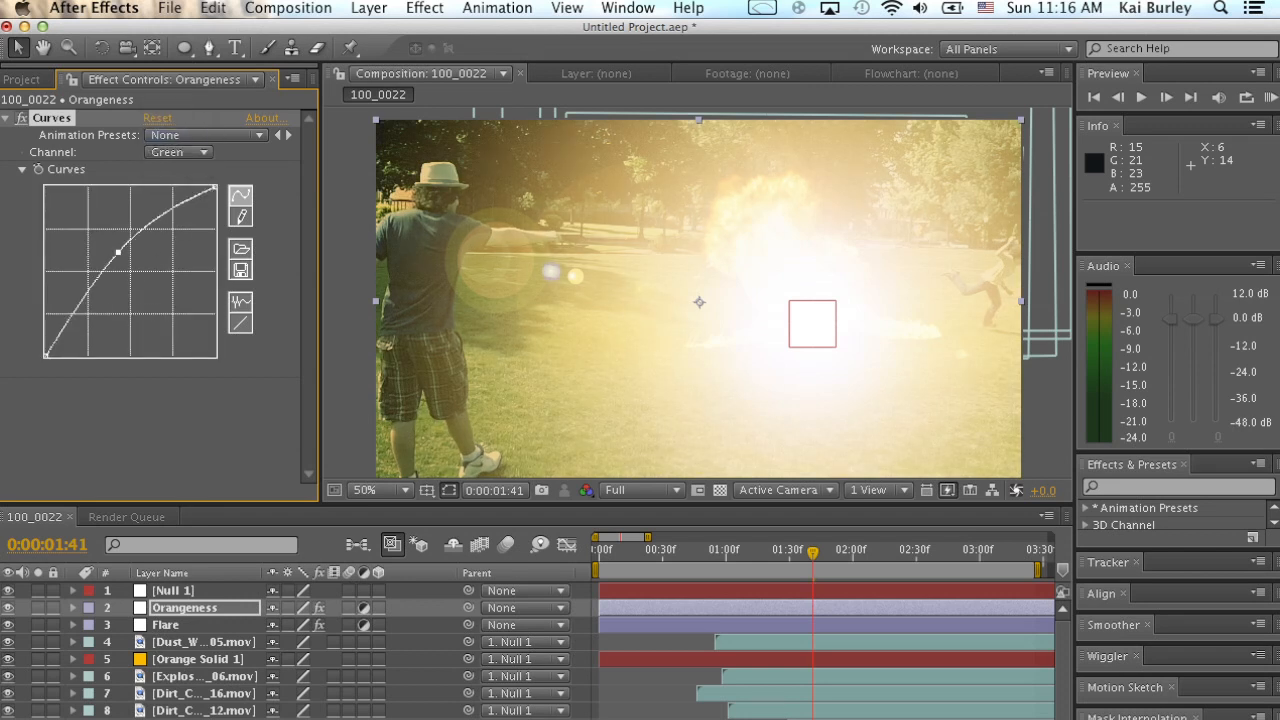
left_click_drag(122, 253, 124, 253)
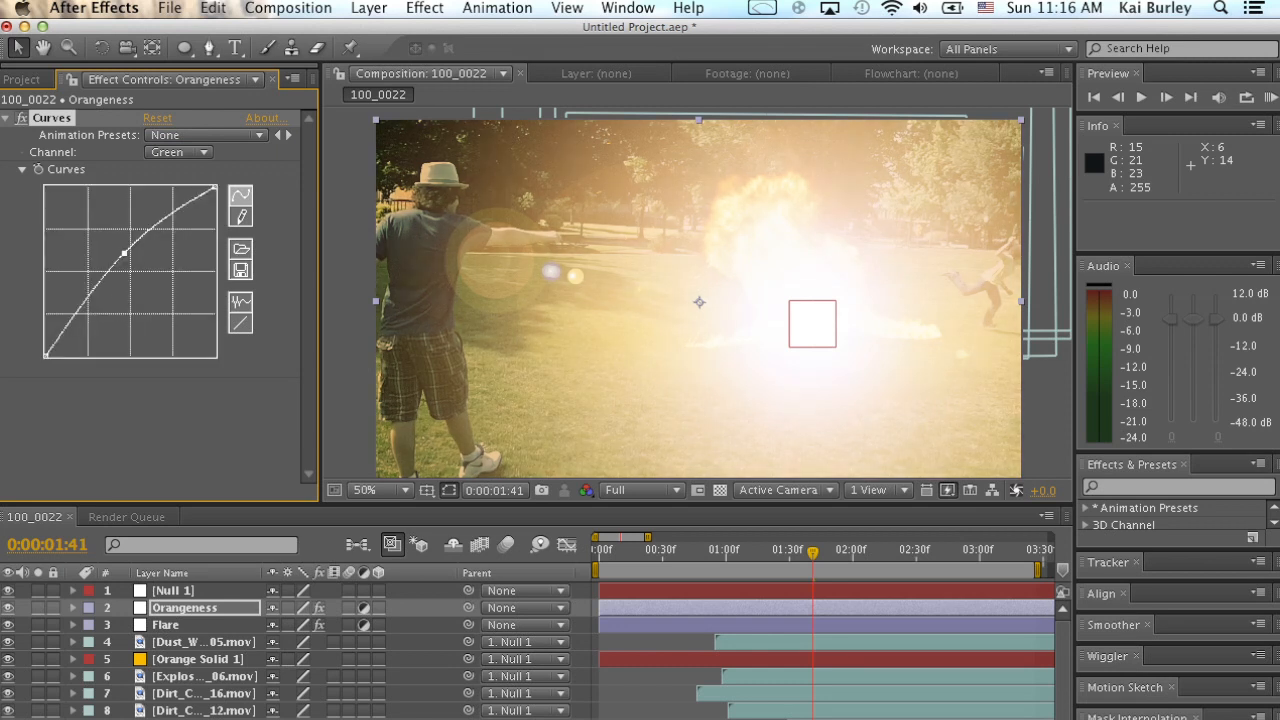
left_click(150, 424)
left_click(21, 117)
left_click(21, 117)
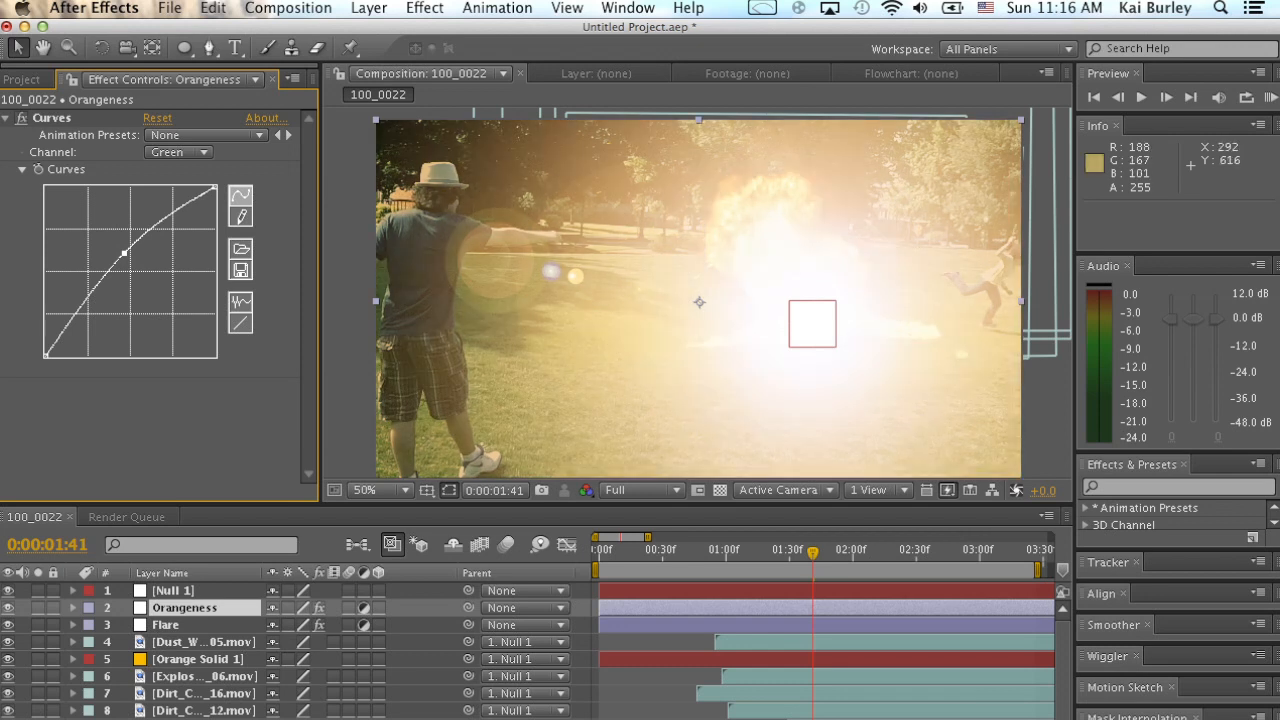
Keyframe the Orangeness layer's Opacity at 0% at 0:00:00:54.
left_click_drag(734, 553, 680, 553)
scroll(536, 651, "down", 1)
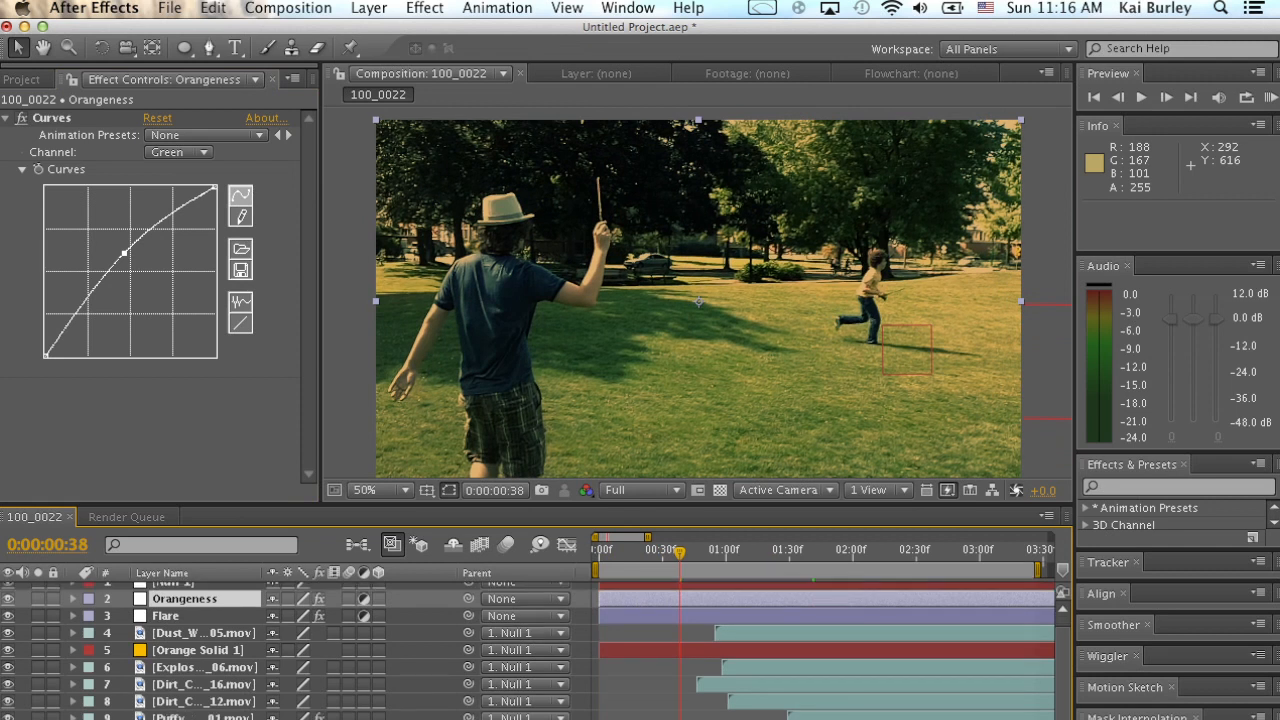
scroll(680, 645, "up", 1)
scroll(680, 645, "right", 2)
key("space")
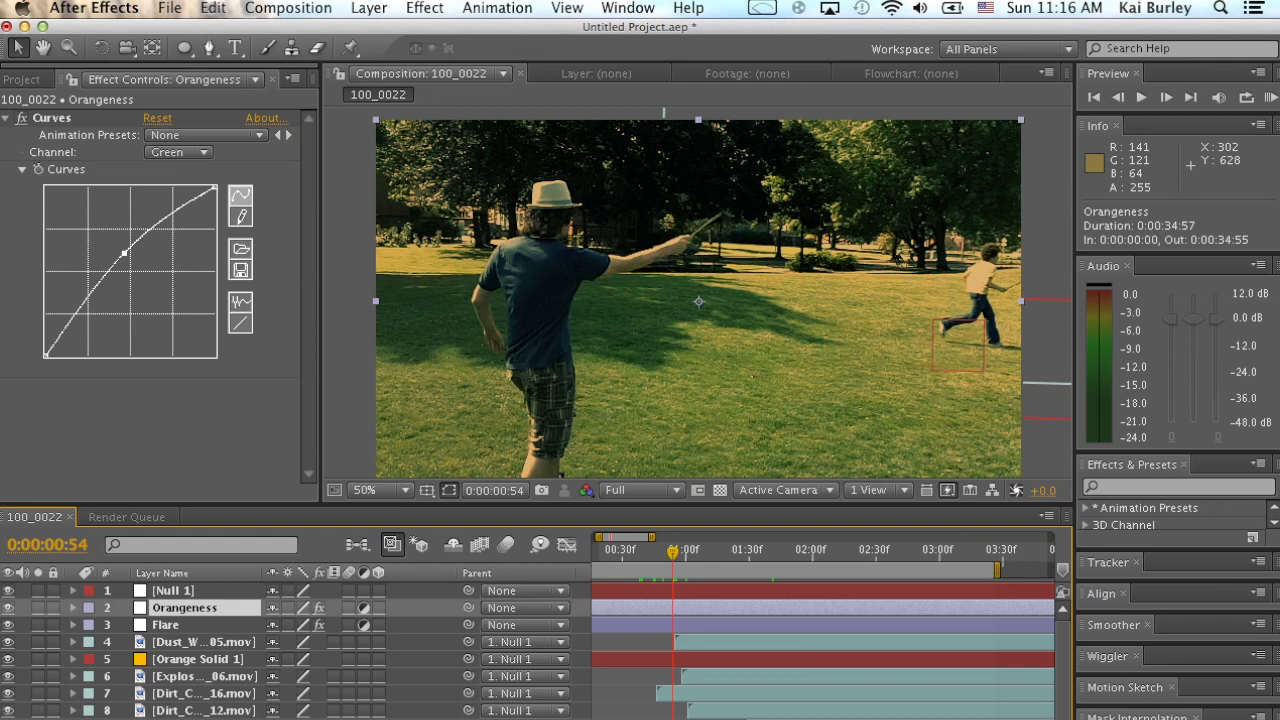
key("t")
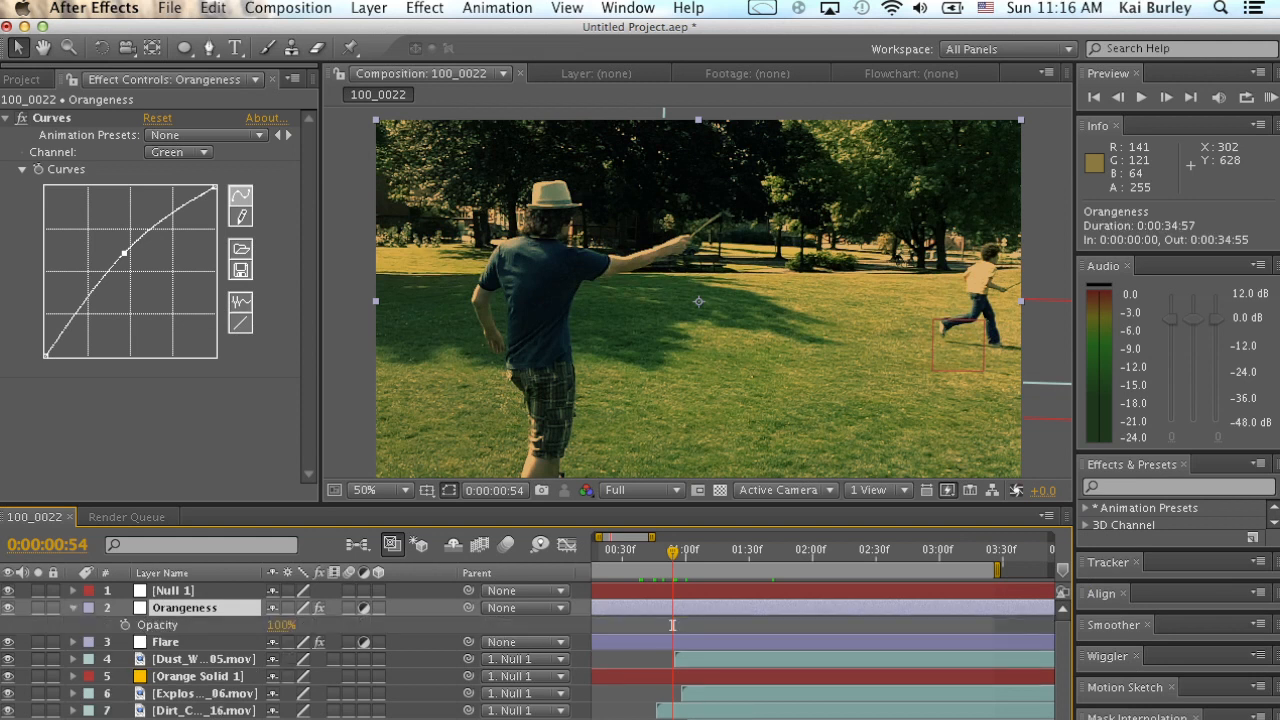
left_click(125, 625)
left_click_drag(281, 625, 178, 625)
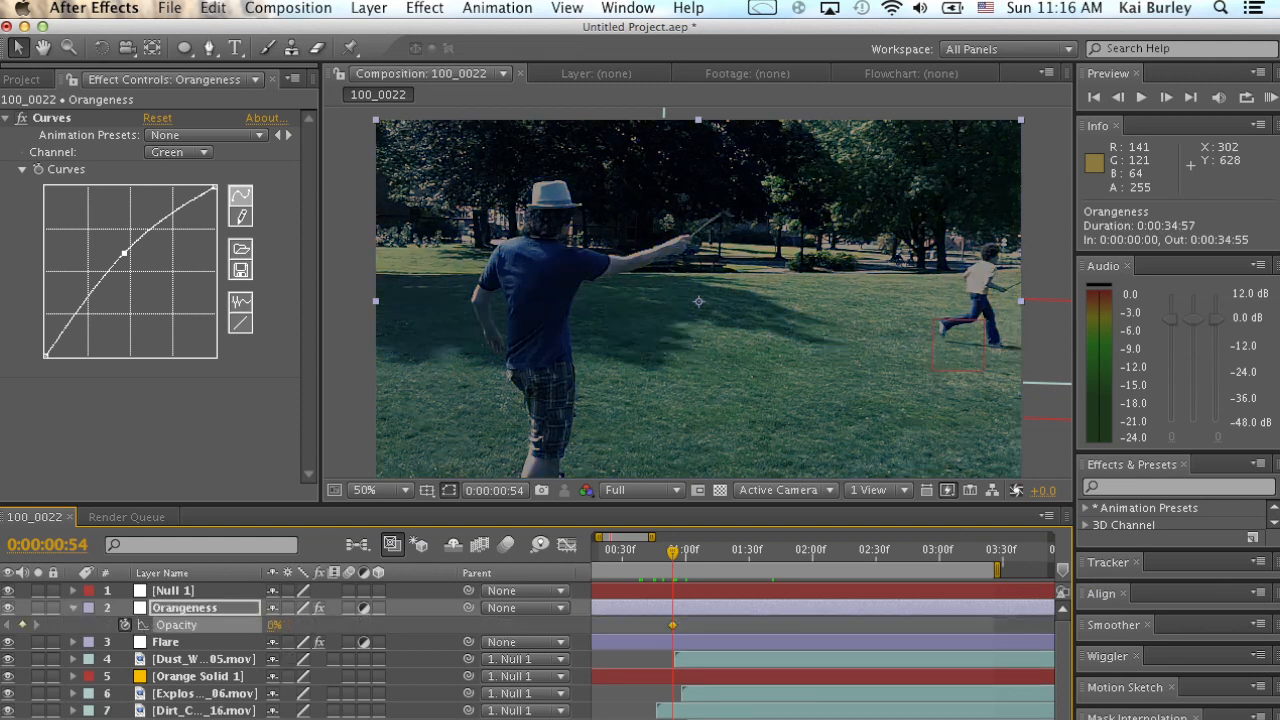
Set the Orangeness opacity to 78% at 0:00:01:28 and shift both opacity keyframes forward in time, placing the second at 0:00:01:40.
left_click_drag(673, 552, 745, 552)
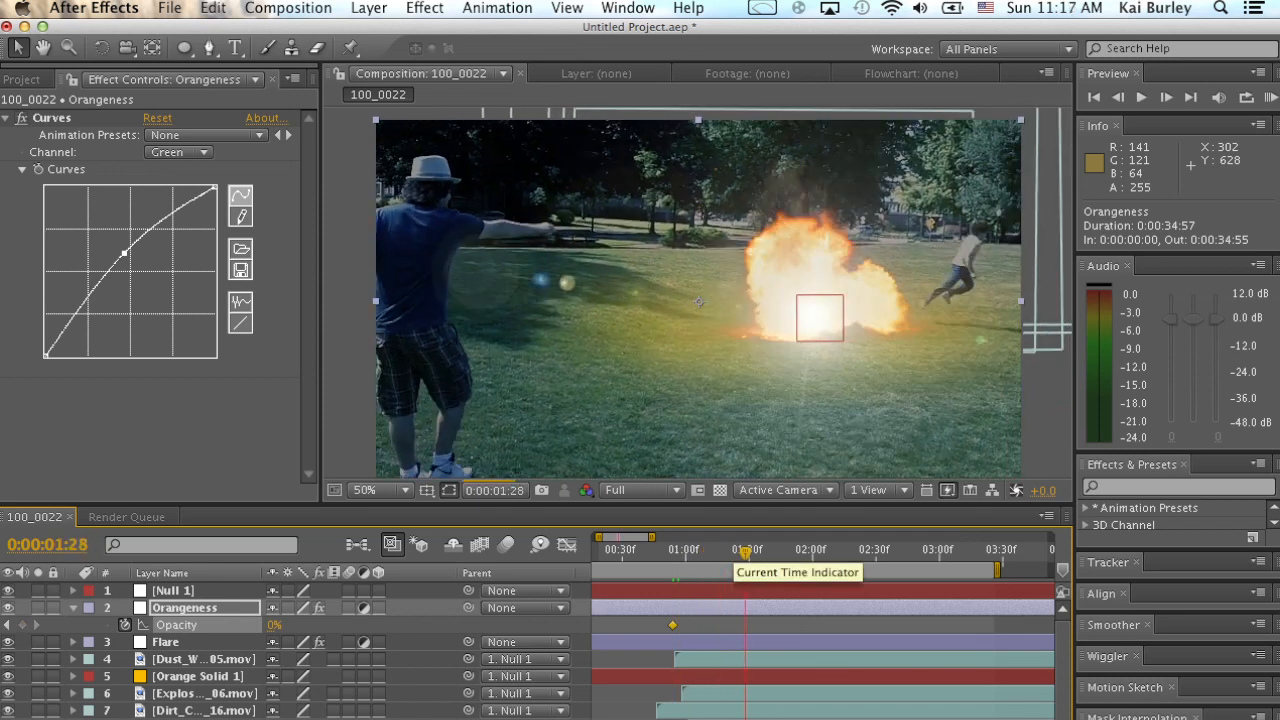
left_click_drag(275, 625, 349, 625)
left_click_drag(673, 625, 770, 625)
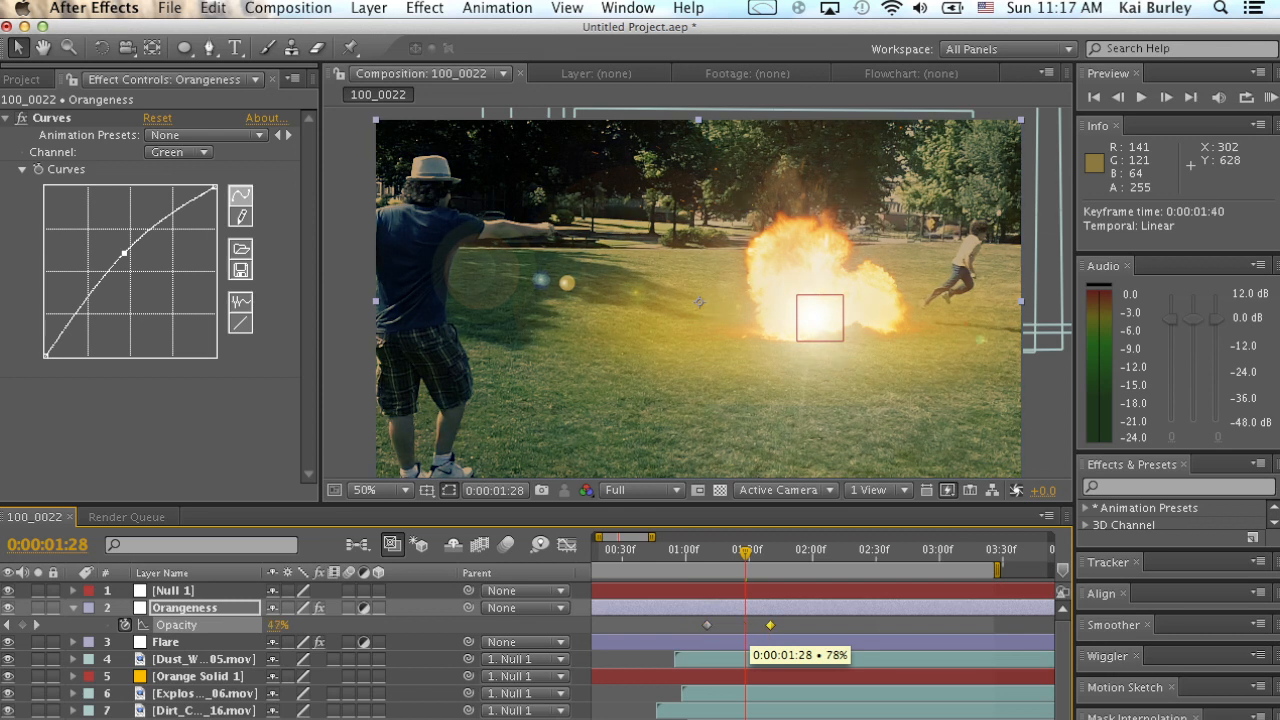
Set the Orangeness opacity to 26% at 0:00:03:36 and to 100% at 0:00:01:40.
left_click_drag(746, 550, 815, 550)
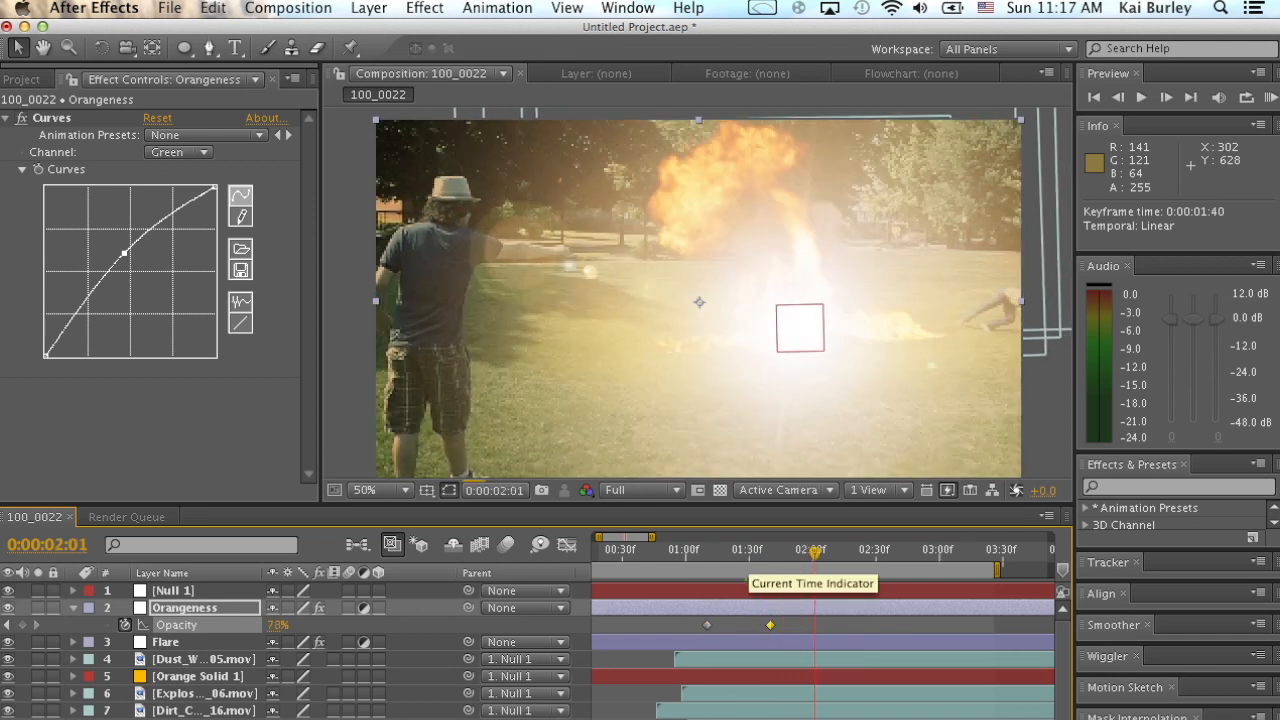
left_click_drag(952, 551, 1015, 551)
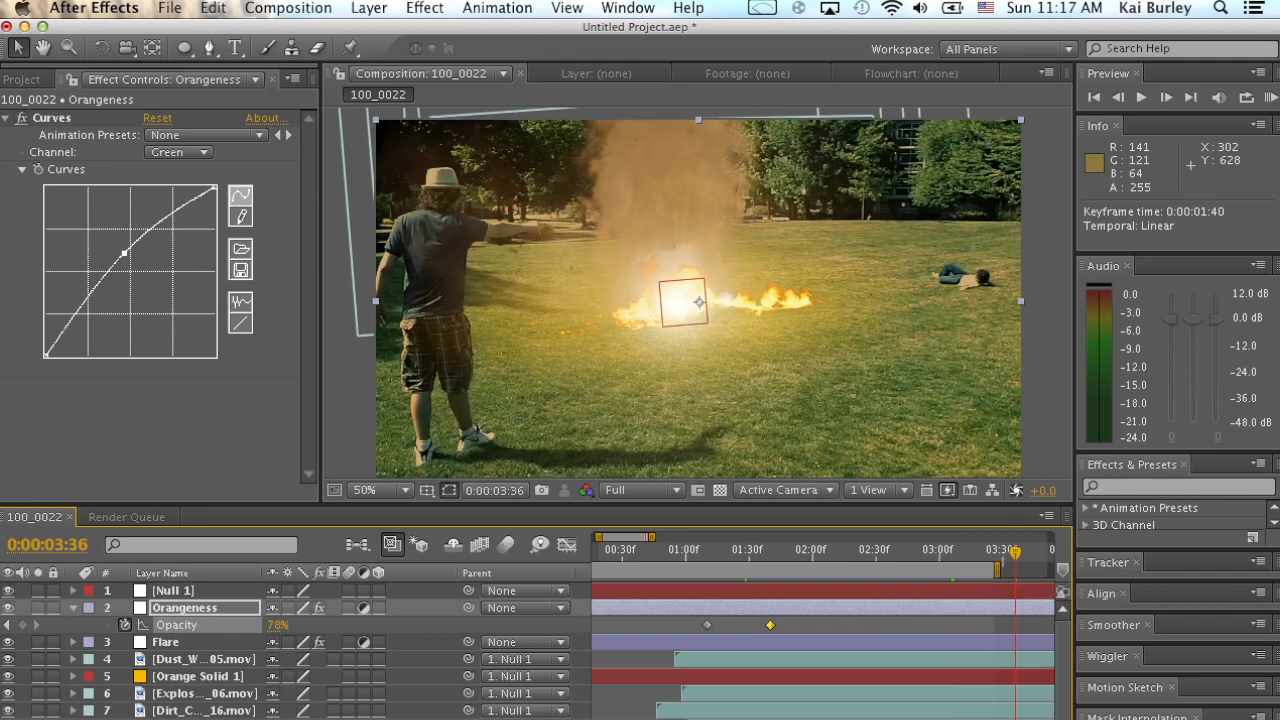
left_click_drag(278, 625, 240, 625)
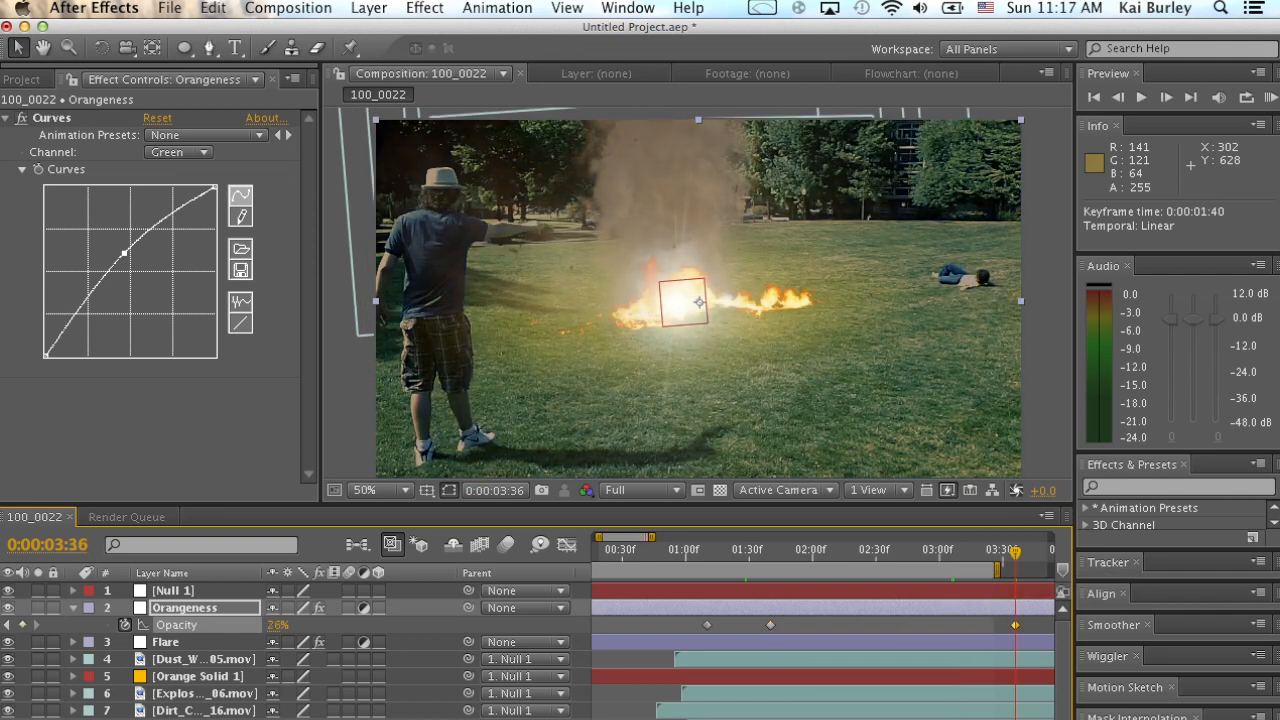
left_click_drag(767, 552, 770, 552)
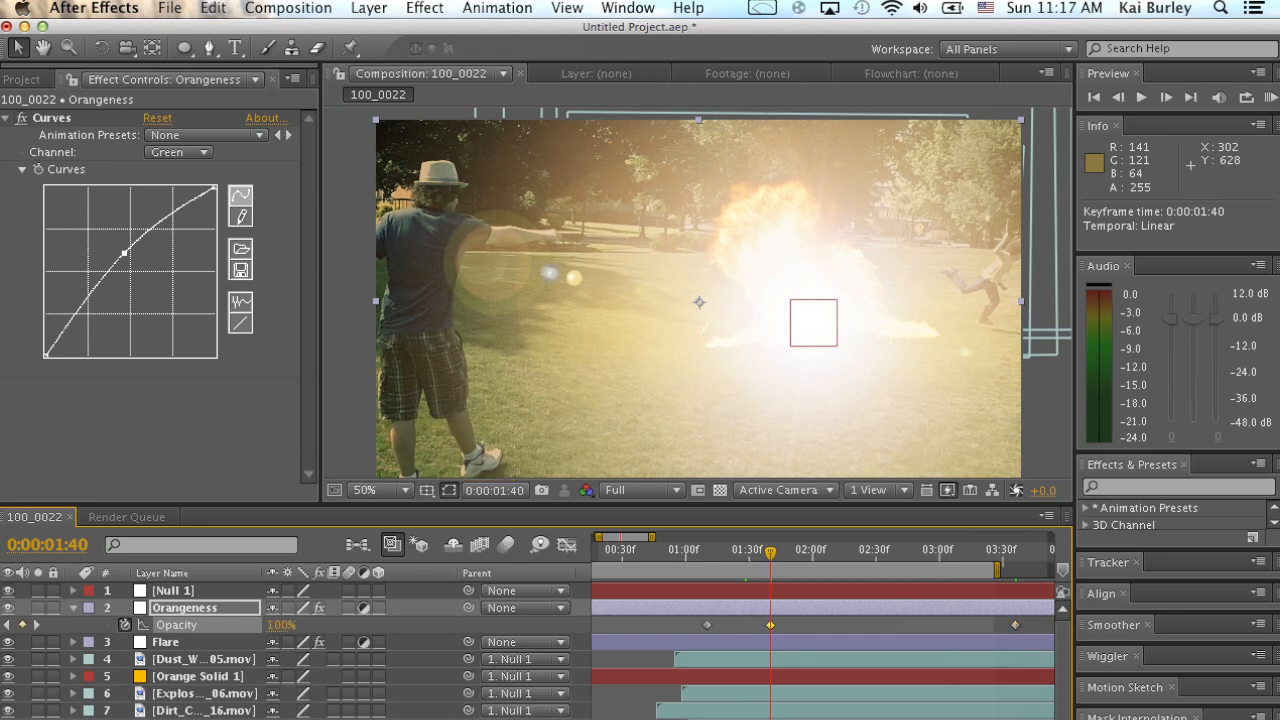
Set the preview resolution to Half, preview the orange tint animation from 0:00:00:51, and move the current time to 0:00:02:29.
left_click_drag(770, 552, 667, 552)
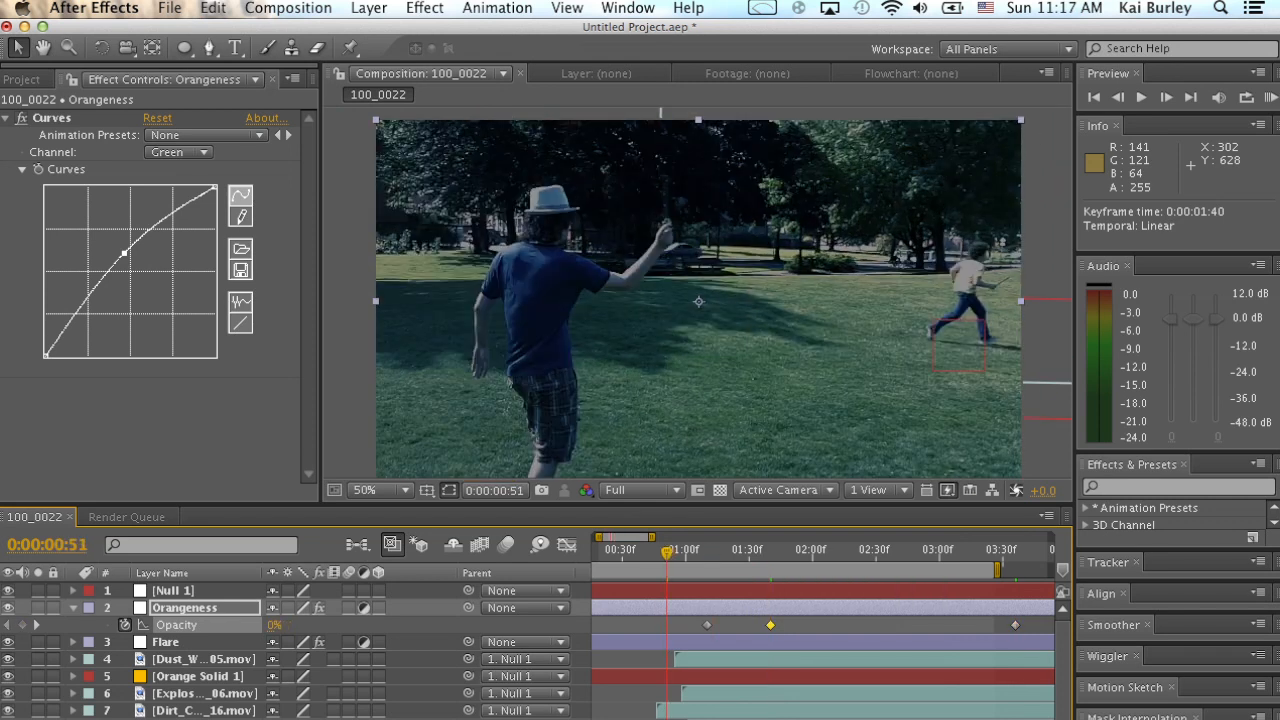
left_click(641, 490)
left_click(624, 560)
key("space")
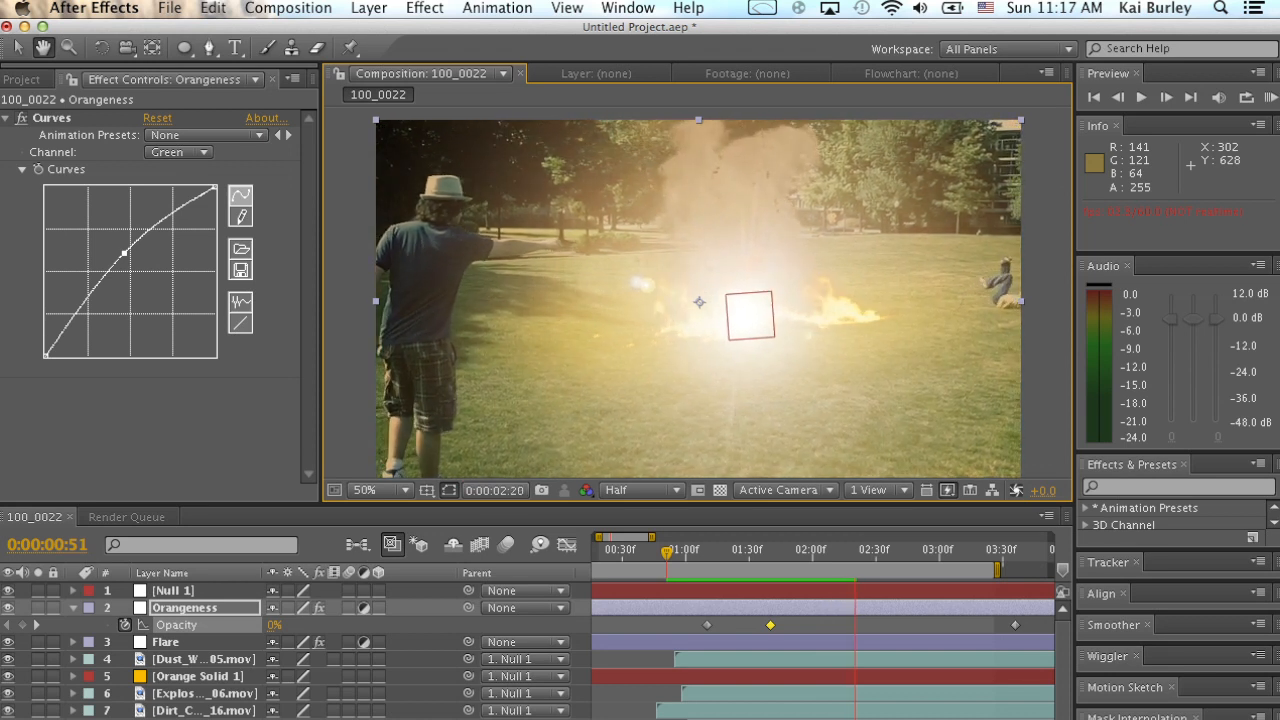
left_click_drag(900, 552, 939, 552)
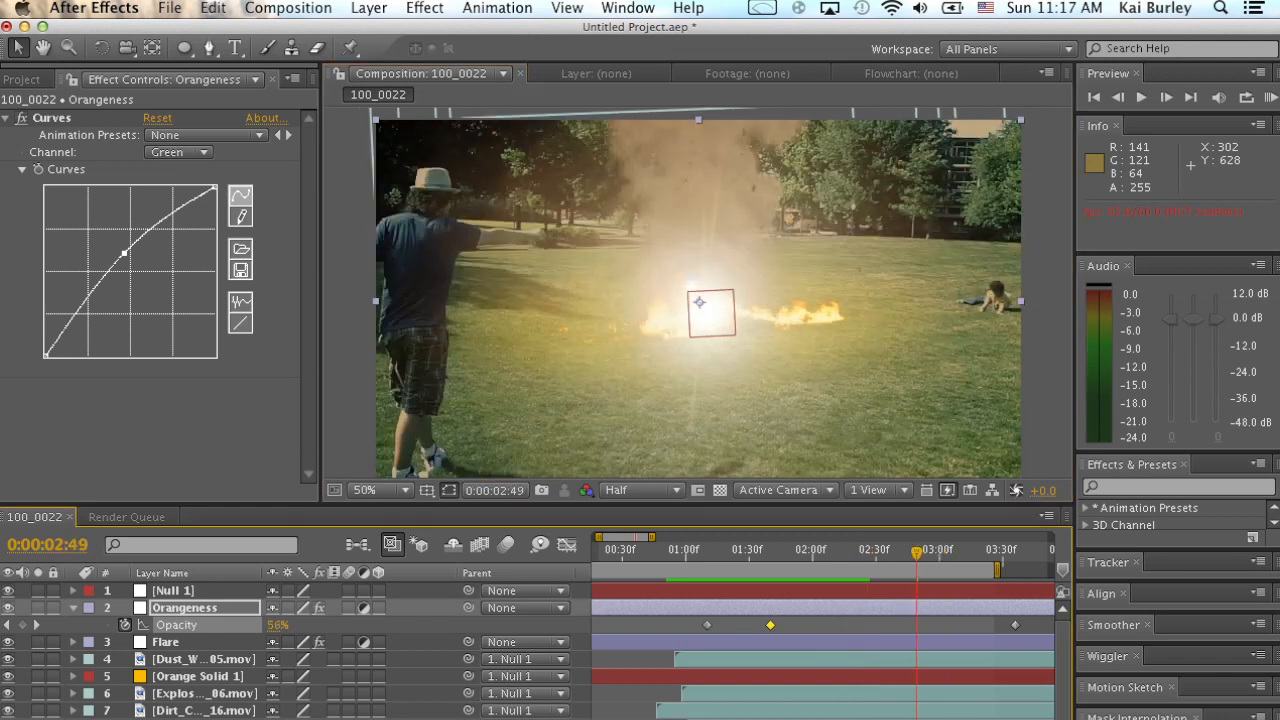
left_click_drag(916, 552, 874, 552)
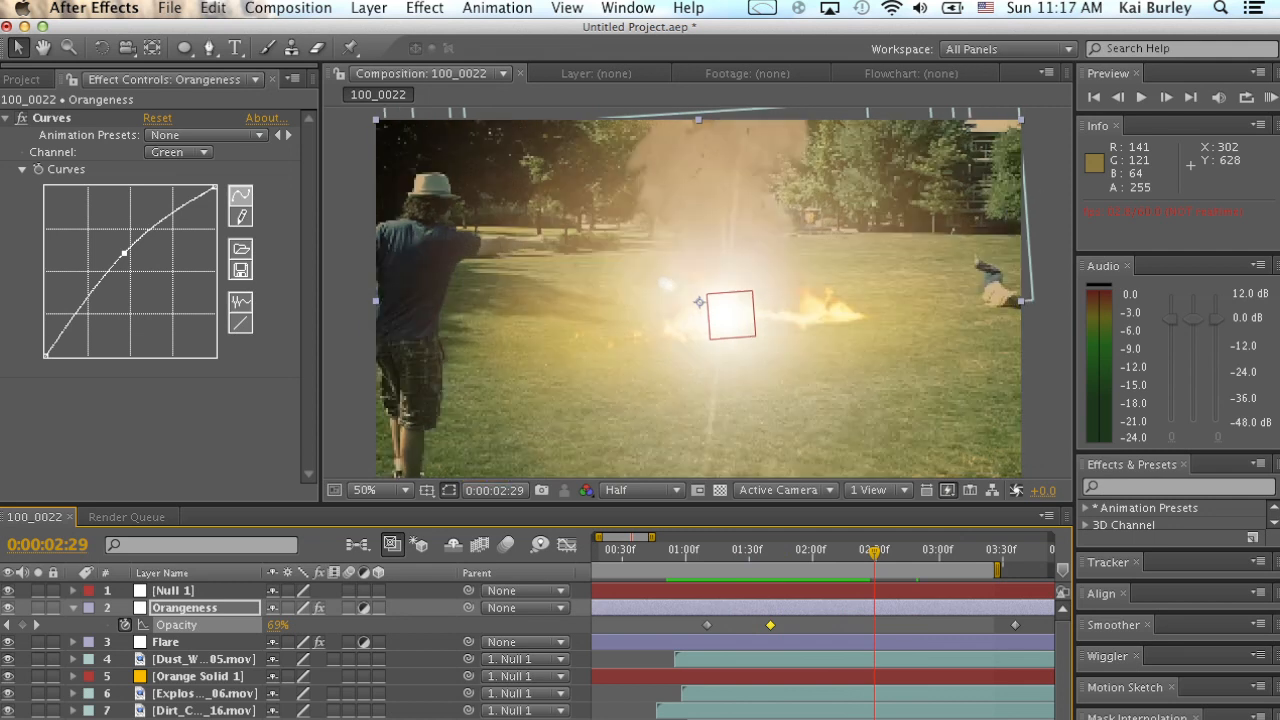
left_click(22, 80)
left_click_drag(90, 430, 655, 305)
left_click_drag(620, 345, 706, 254)
key("Delete")
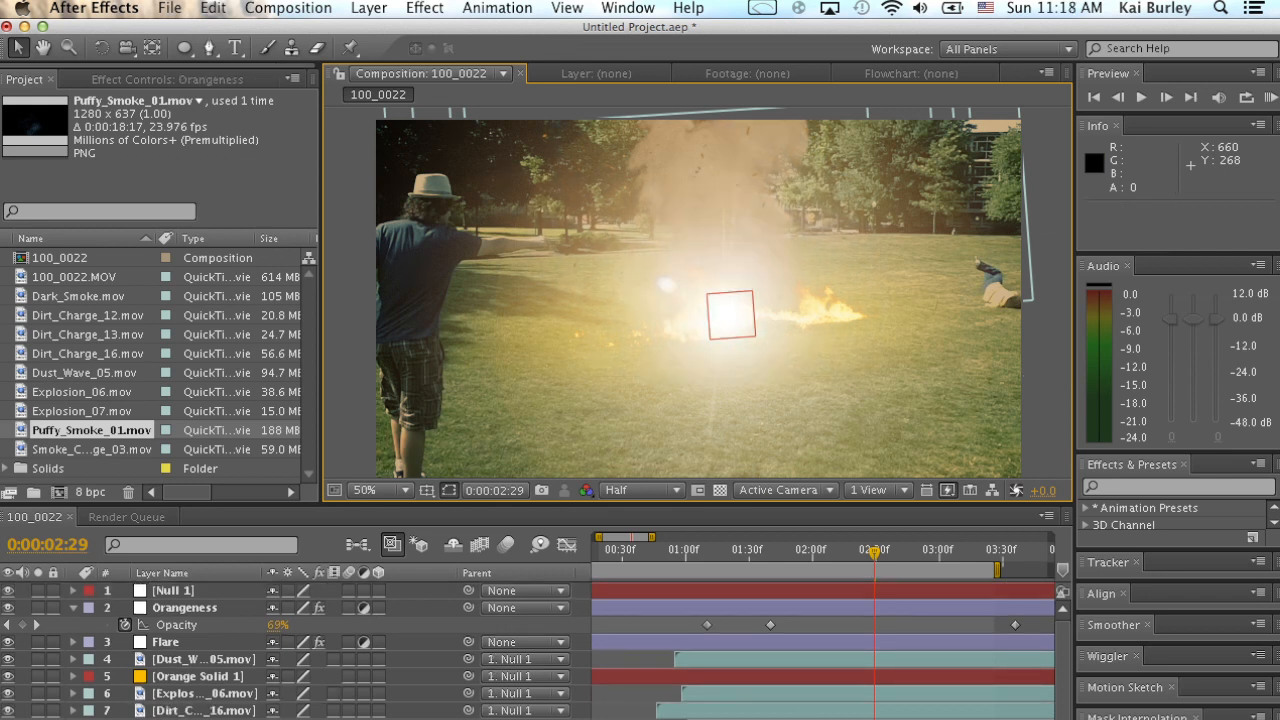
Add Smoke_Charge_03.mov to the composition and raise it over the explosion to position 640, 248.
left_click(90, 449)
left_click_drag(90, 449, 663, 446)
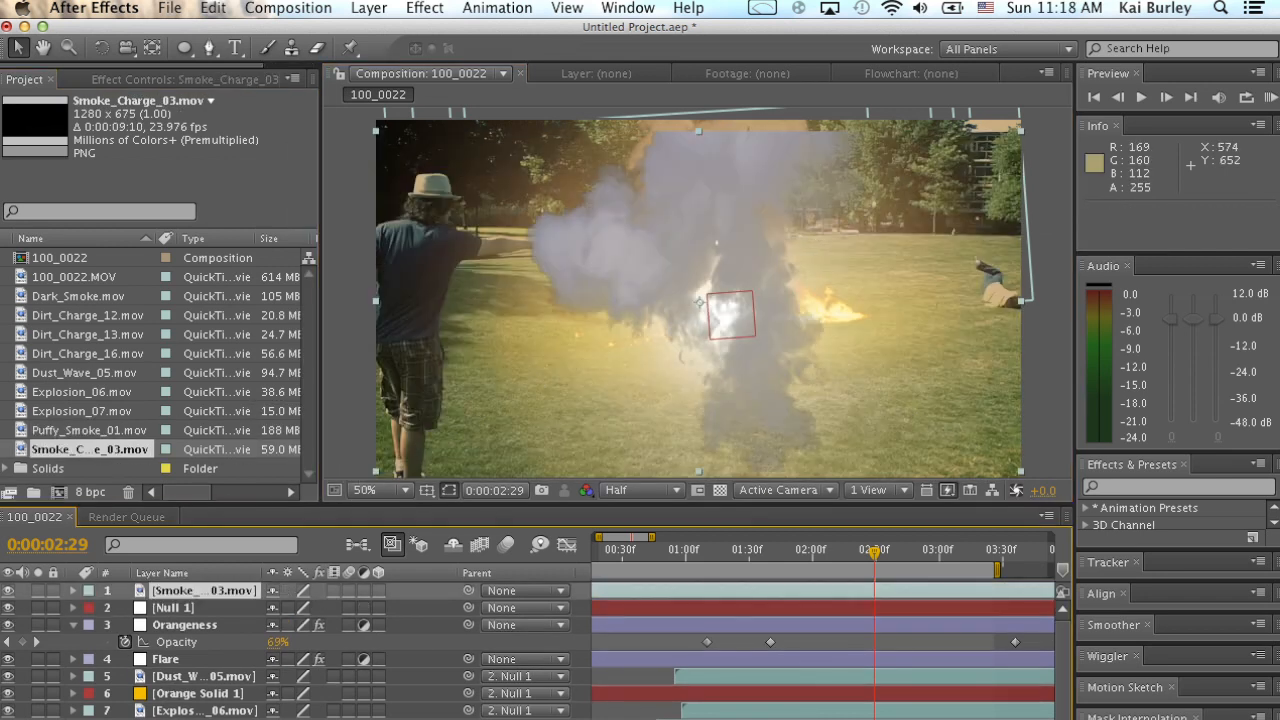
left_click_drag(698, 302, 698, 244)
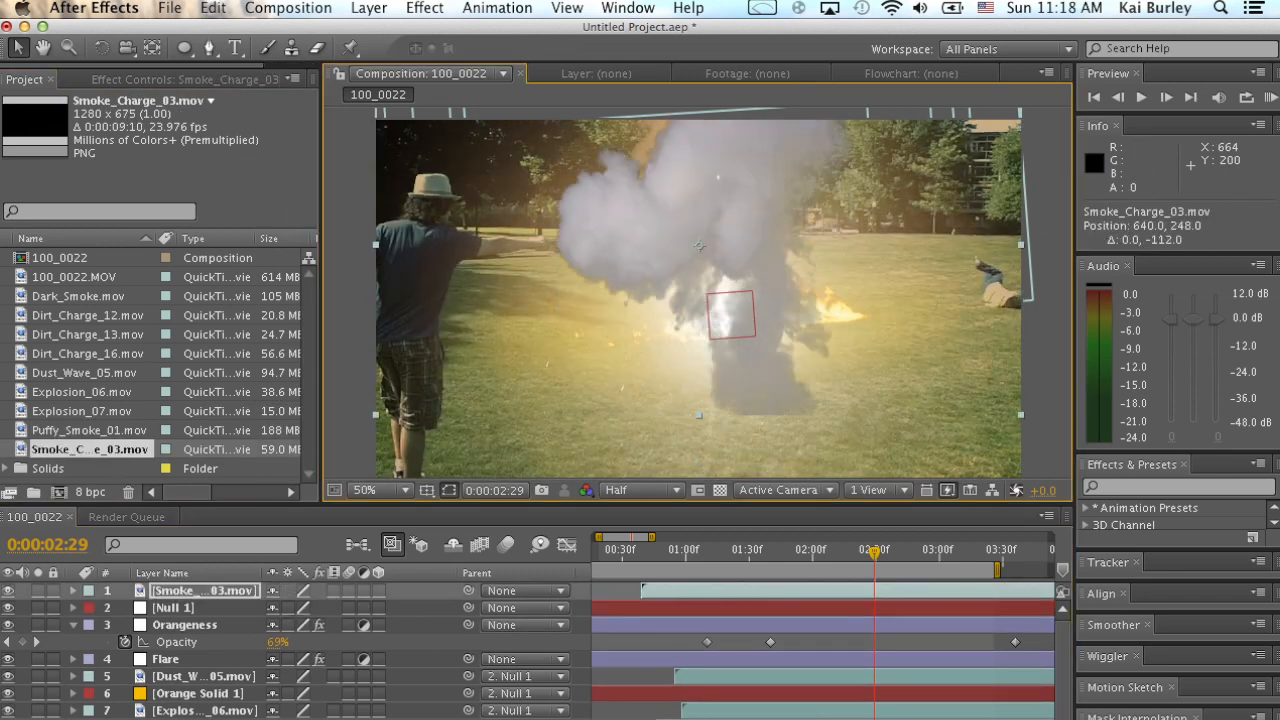
Move the Smoke_Charge_03 layer down the layer stack, below the dust, explosion and dirt charge layers.
left_click_drag(205, 591, 208, 718)
scroll(208, 700, "up", 3)
scroll(208, 700, "down", 1)
scroll(208, 700, "down", 2)
scroll(208, 700, "up", 2)
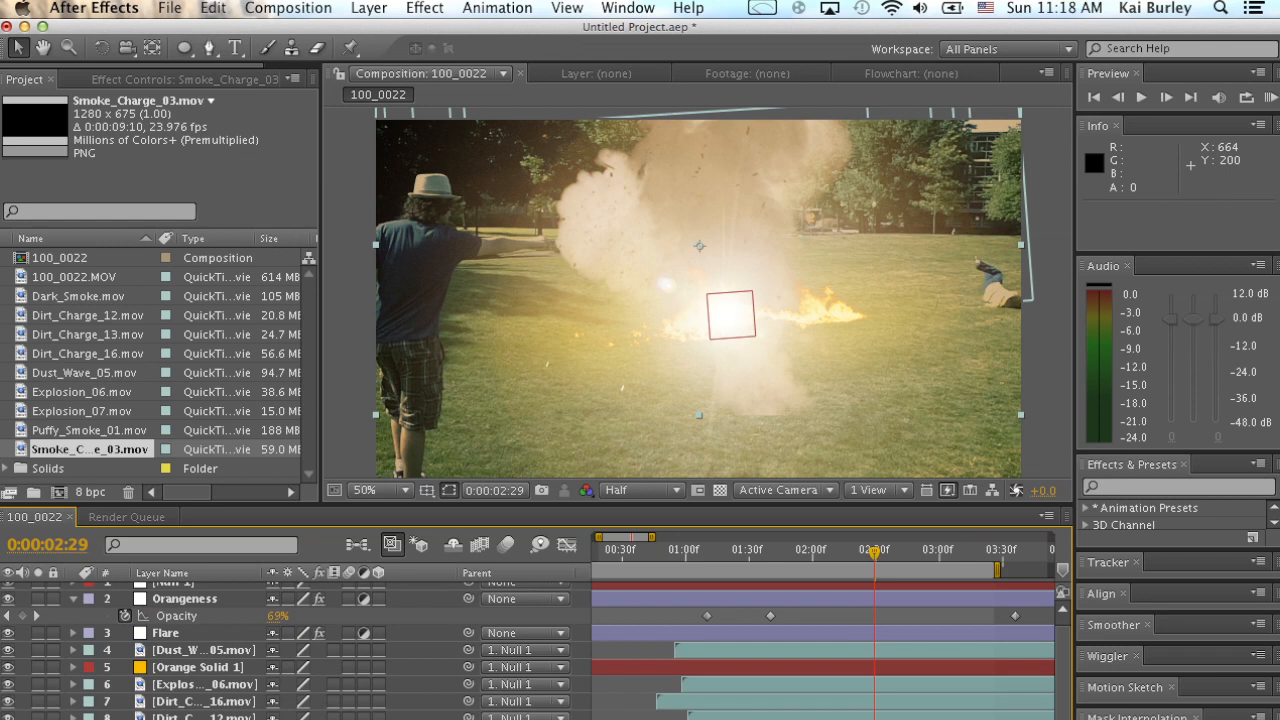
Raise the Smoke_Charge_03 footage further above the explosion and shift its layer in time to start at 0:00:01:35.
scroll(208, 680, "down", 5)
left_click_drag(748, 405, 745, 309)
scroll(745, 650, "up", 3)
scroll(745, 650, "left", 2)
left_click_drag(745, 719, 865, 719)
left_click_drag(743, 552, 729, 552)
key("space")
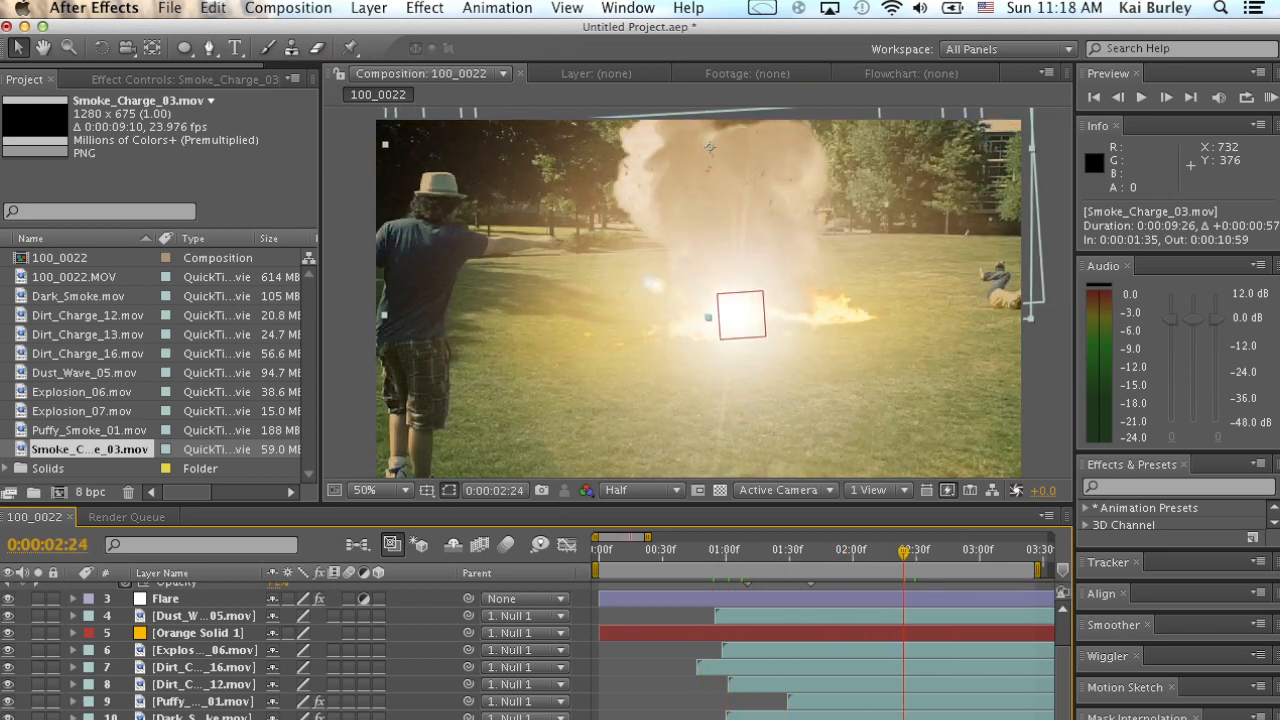
Apply Curves to Smoke_Charge_03 and lower the RGB curve's white endpoint to roughly half output to darken the smoke.
left_click(425, 8)
left_click(440, 63)
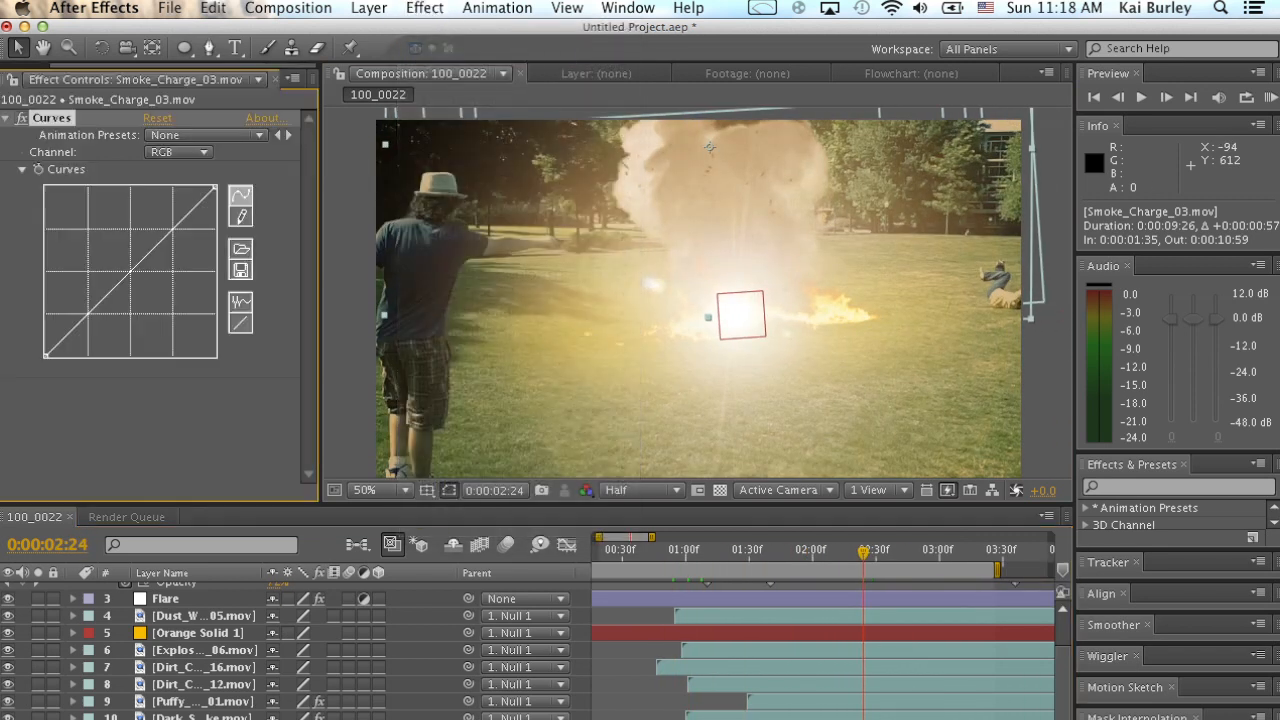
left_click_drag(215, 187, 213, 266)
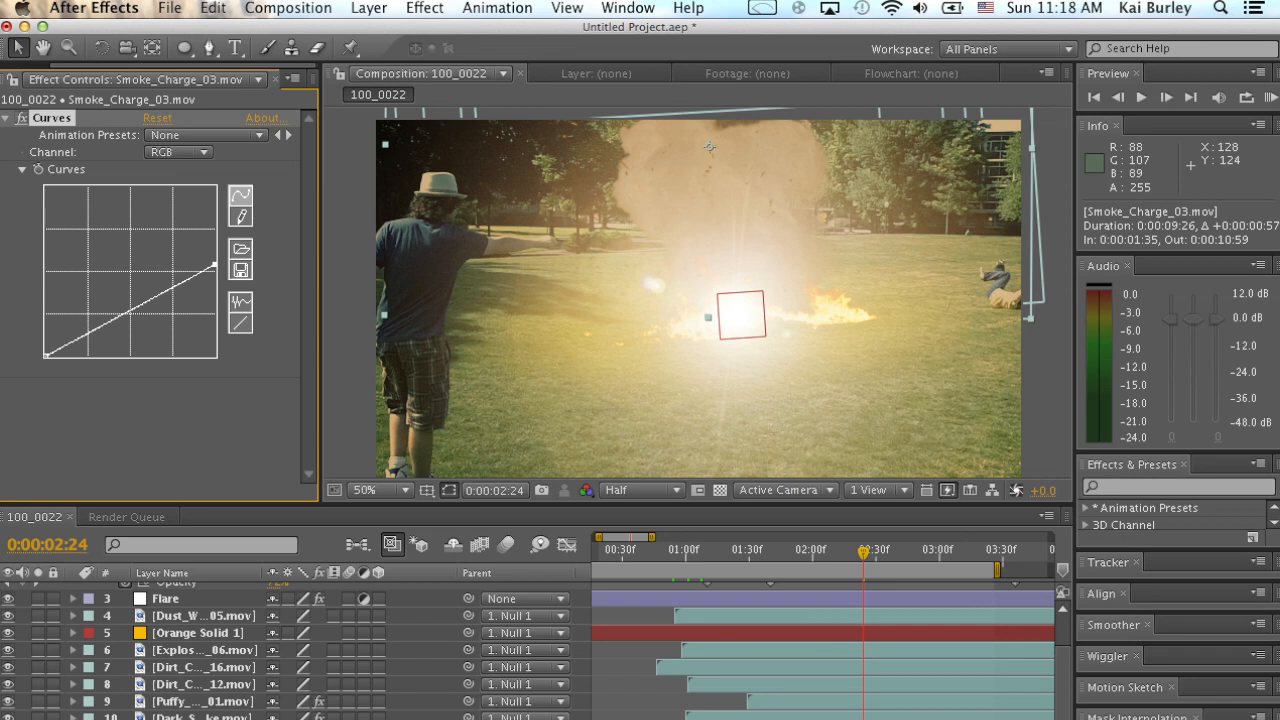
Time-stretch the Smoke_Charge_03 layer to a factor of 75%, holding the layer in-point in place.
left_click(368, 8)
mouse_move(450, 229)
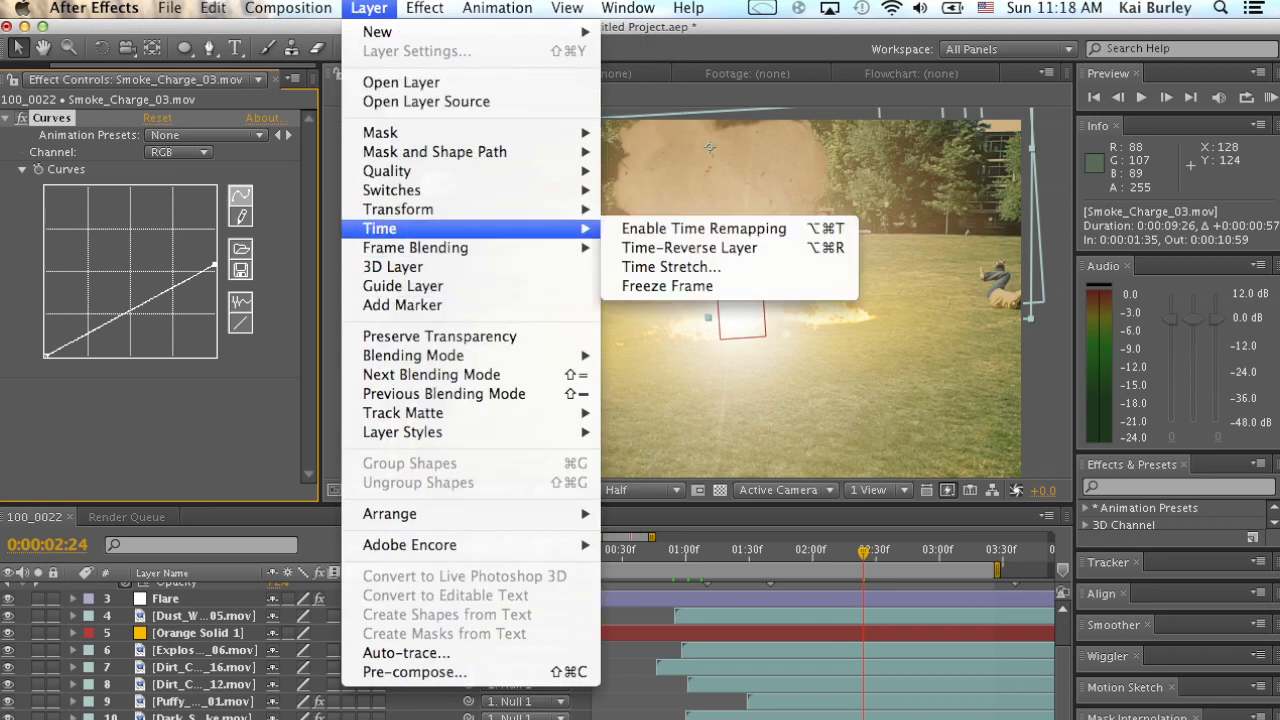
left_click(671, 267)
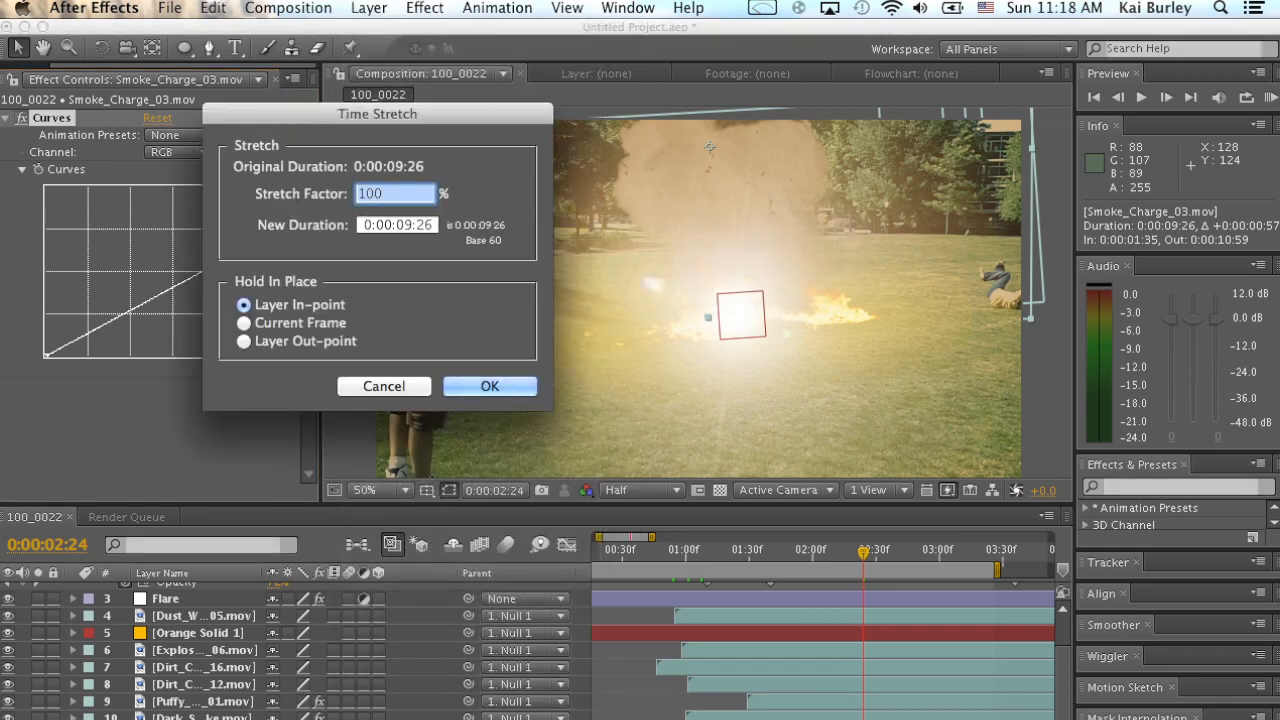
type("75")
key("Return")
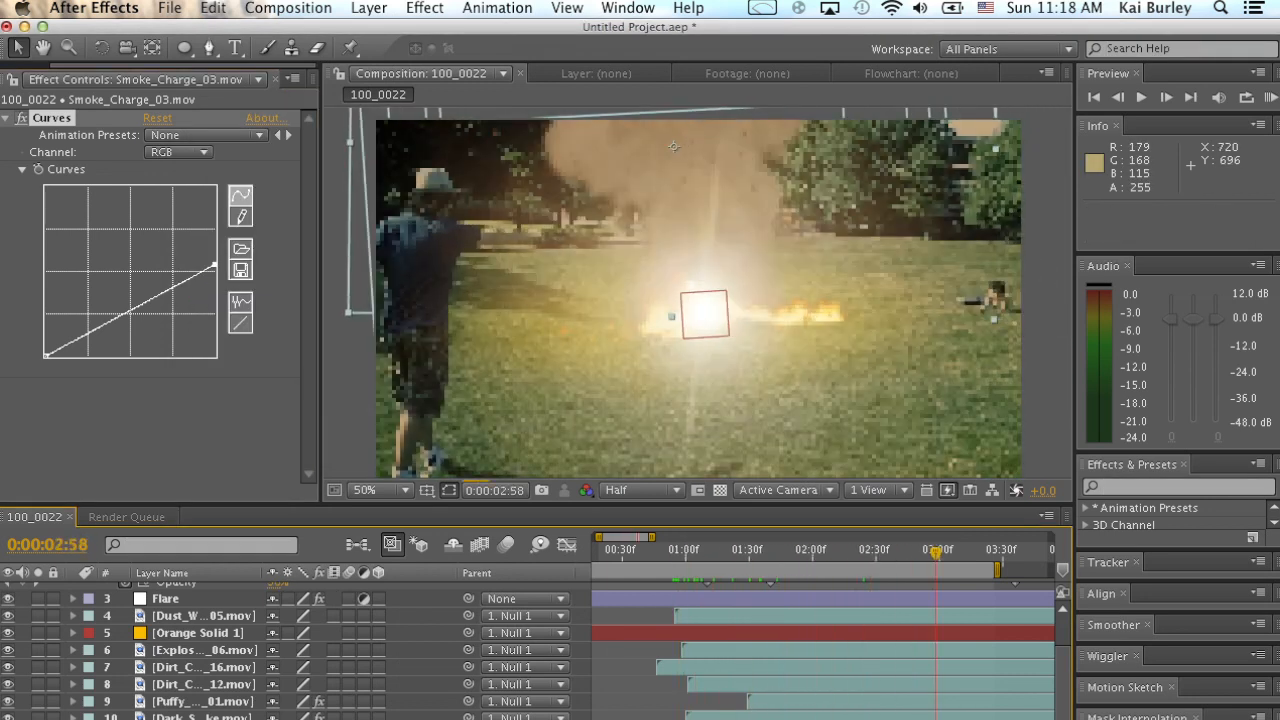
Scrub through the explosion to check the timing and brightness of the darkened, sped-up smoke charge.
scroll(823, 640, "right", 10)
scroll(823, 640, "left", 10)
scroll(823, 640, "right", 10)
scroll(823, 640, "left", 10)
left_click_drag(849, 552, 922, 552)
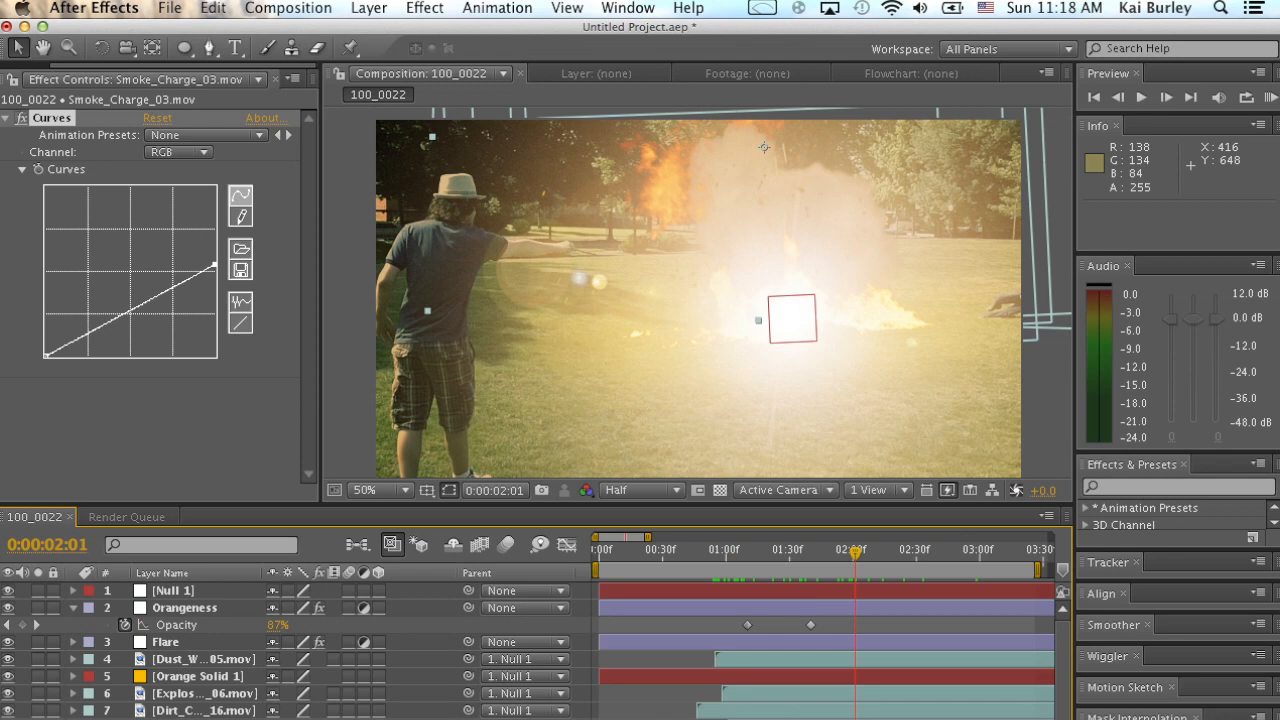
Collapse the Orangeness layer's properties, deselect all layers, and scrub through the composite back to 0:00:01:47.
left_click(73, 608)
key("super+shift+a")
scroll(536, 650, "down", 2)
scroll(536, 650, "up", 2)
left_click_drag(855, 552, 941, 556)
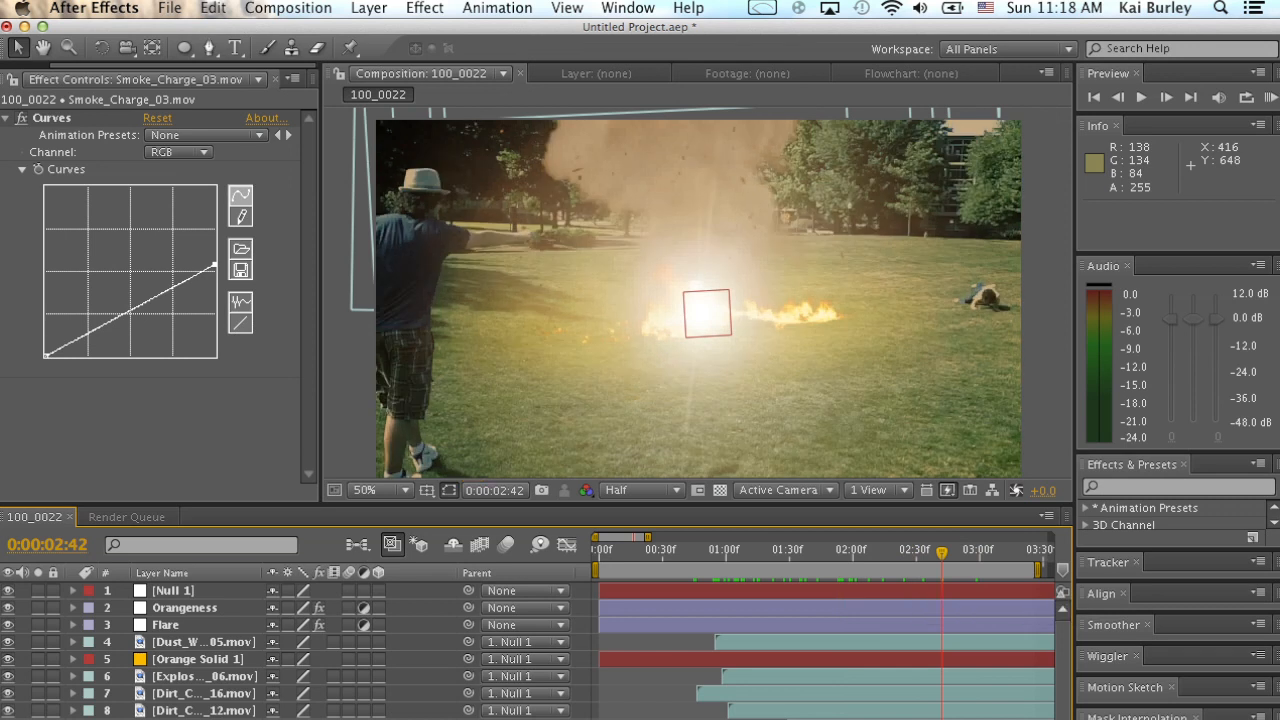
left_click_drag(941, 552, 826, 552)
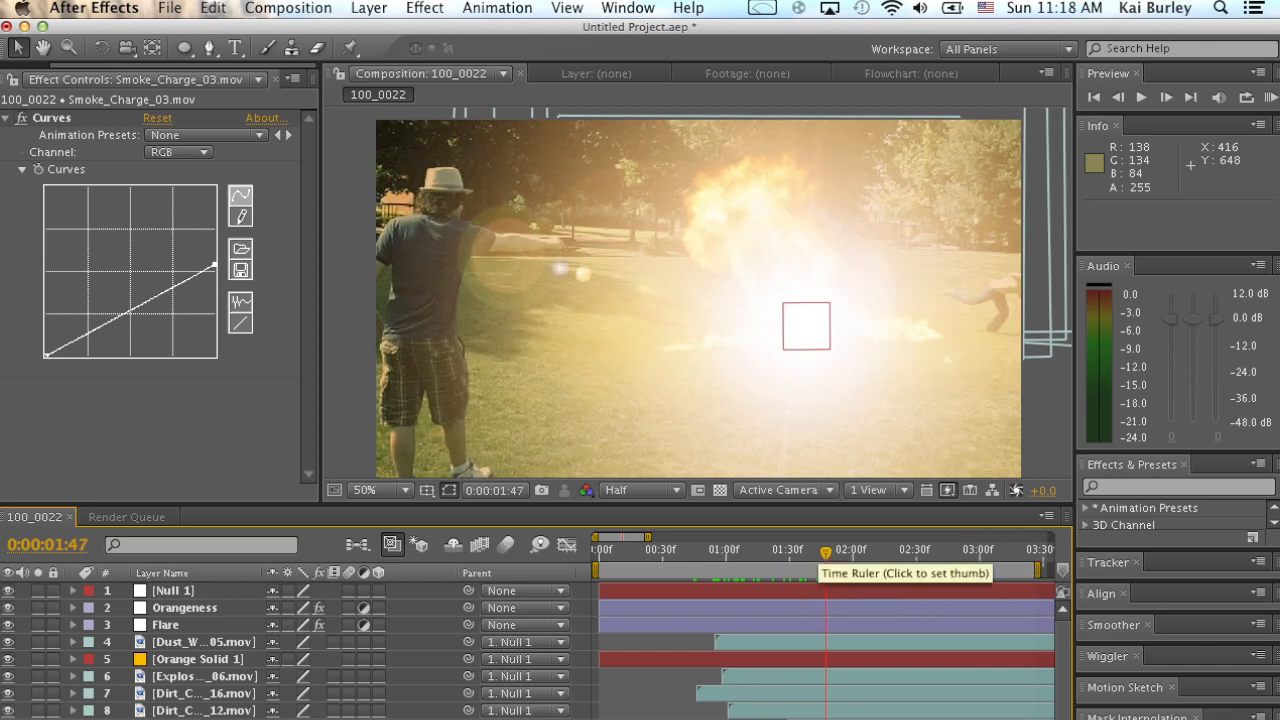